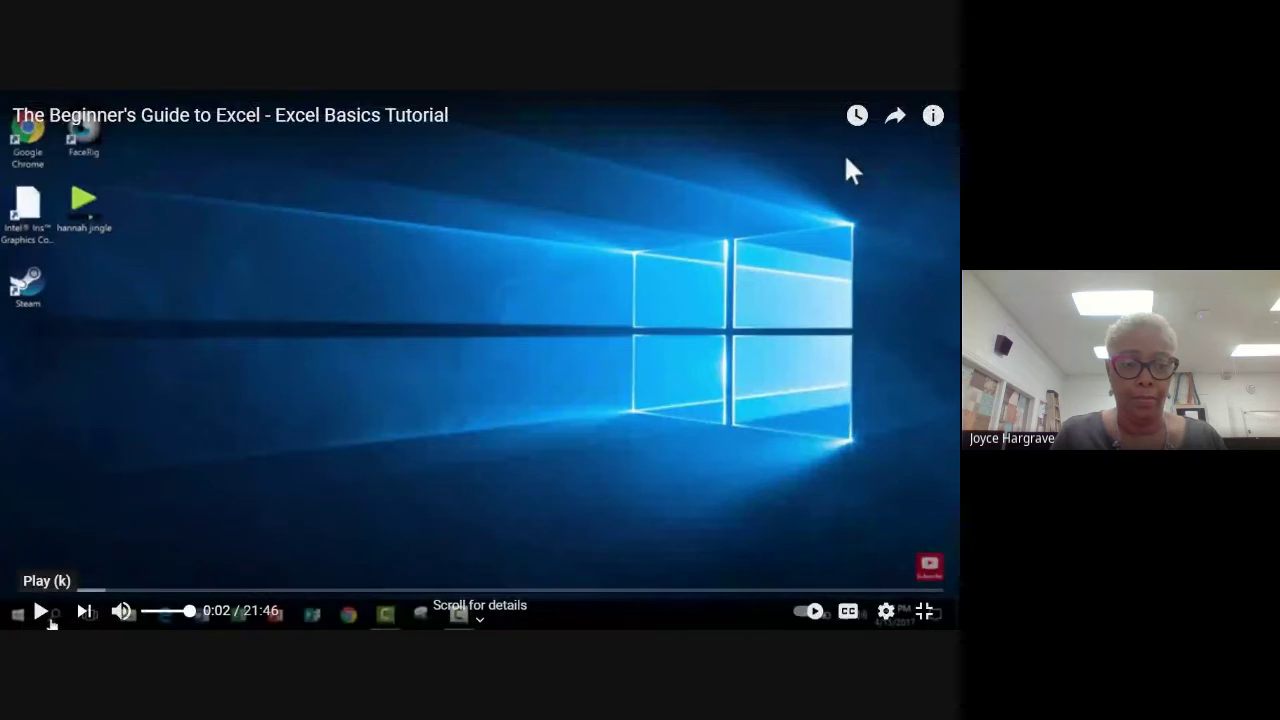
# Step: Launch Excel and look through the featured templates on its start screen
pyautogui.click(40, 613)
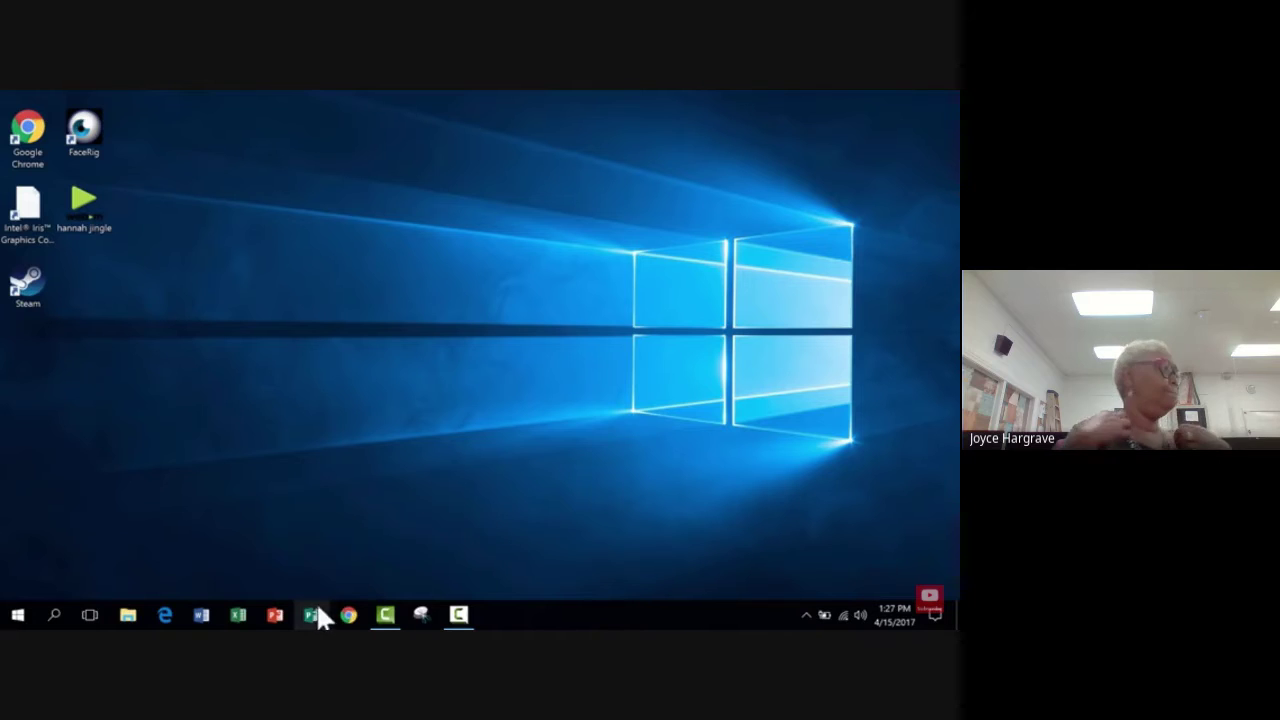
pyautogui.click(238, 615)
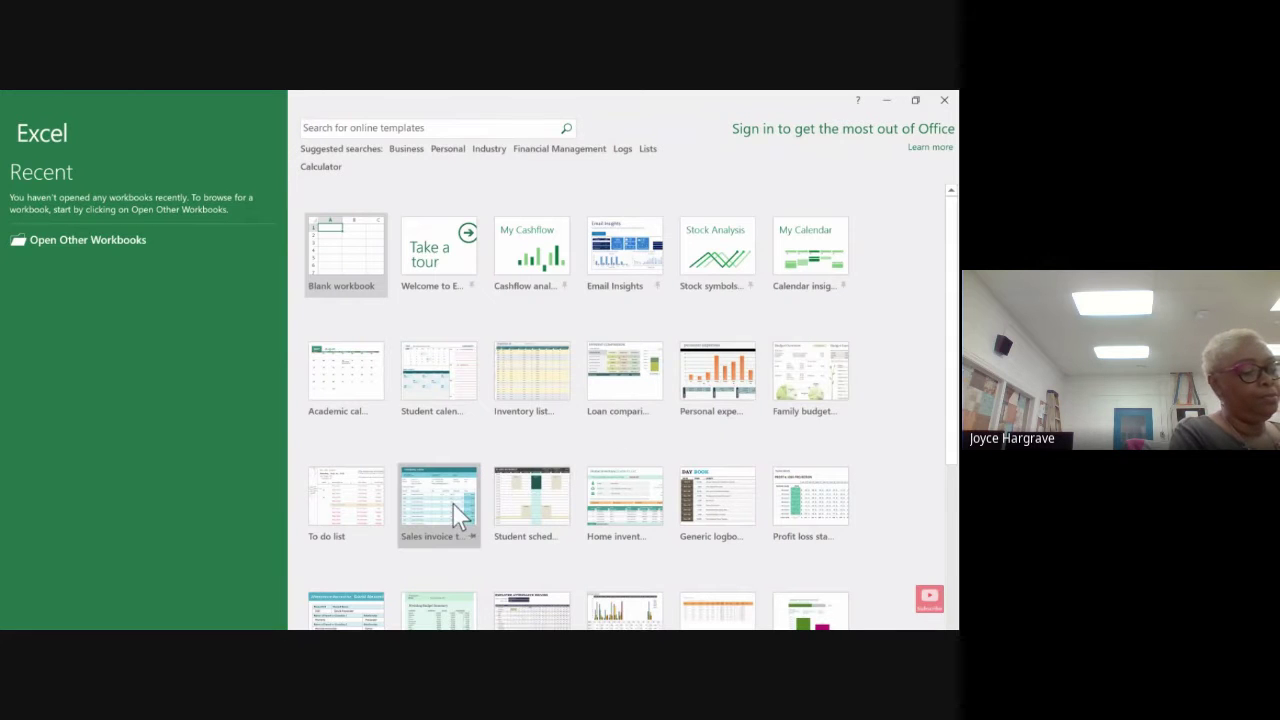
pyautogui.scroll(-3, 586, 514)
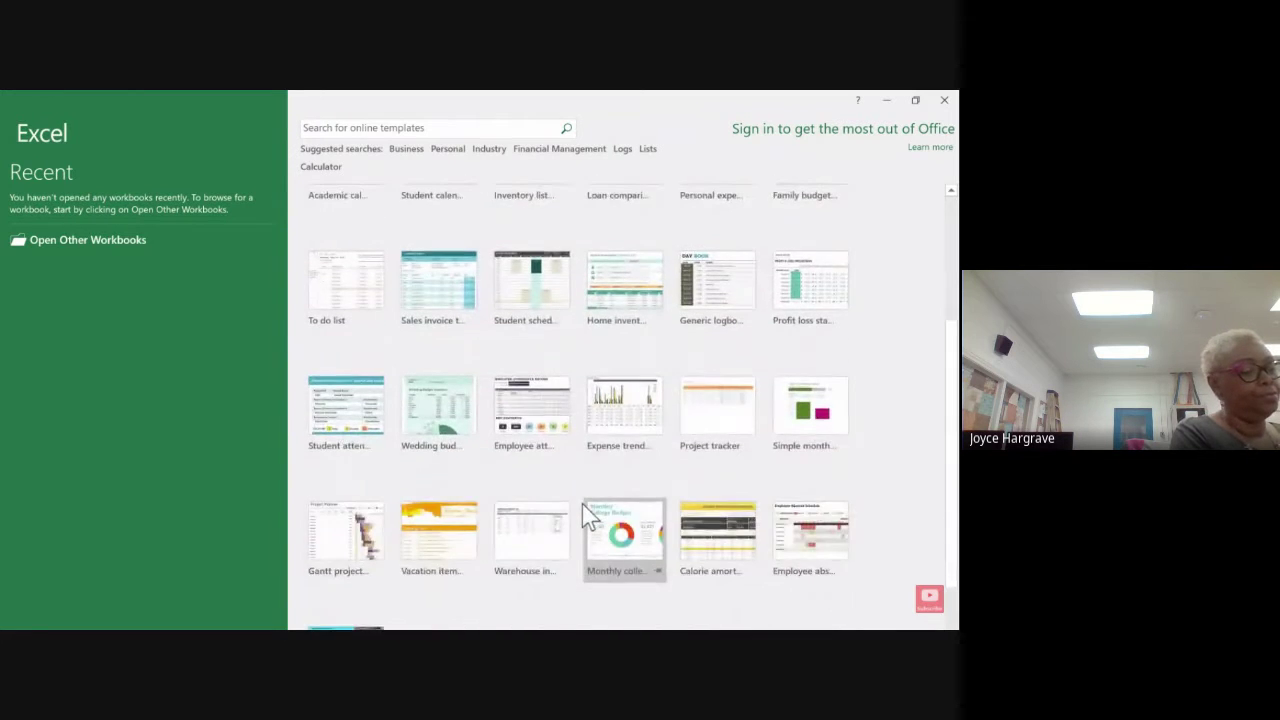
pyautogui.scroll(2, 590, 515)
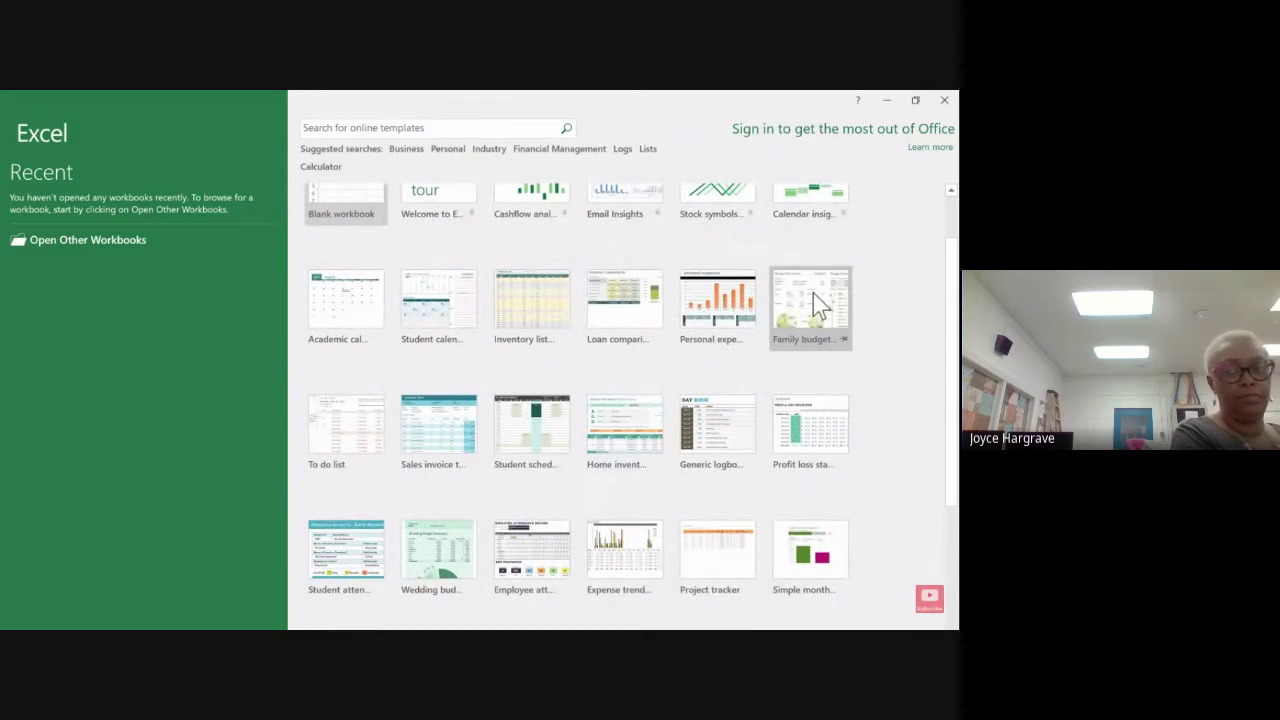
pyautogui.scroll(-4, 775, 415)
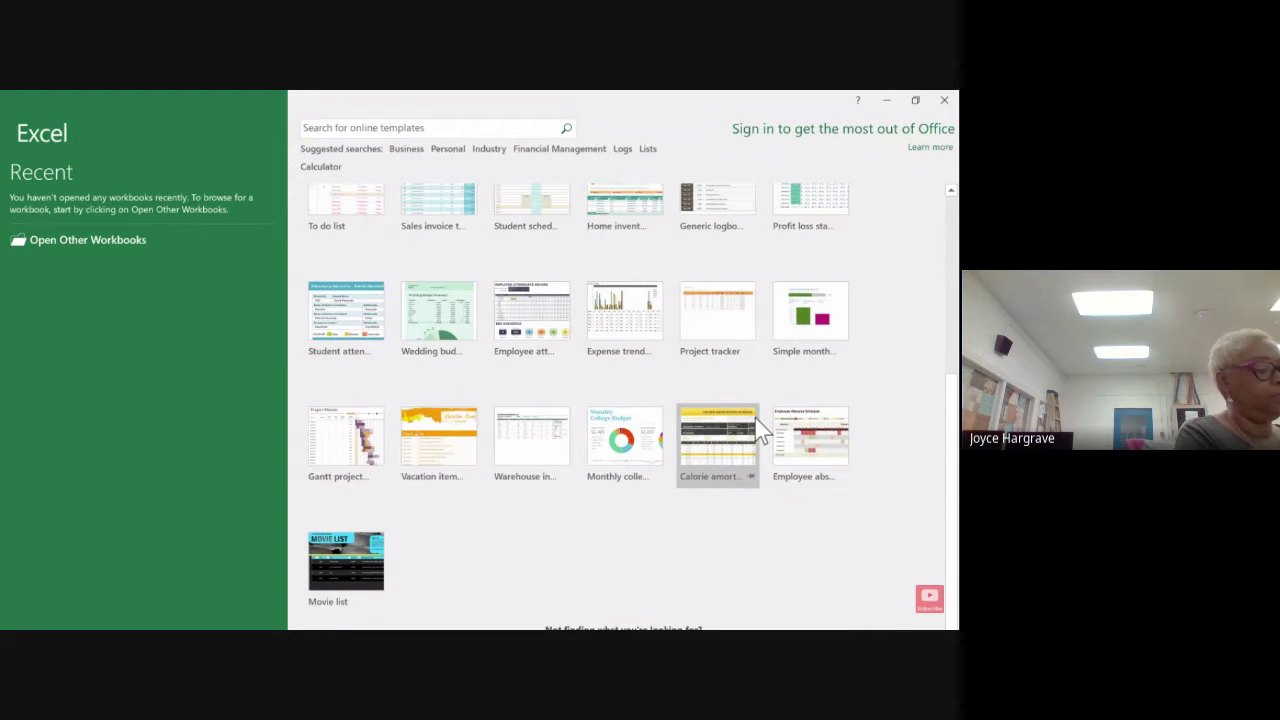
pyautogui.scroll(5, 725, 415)
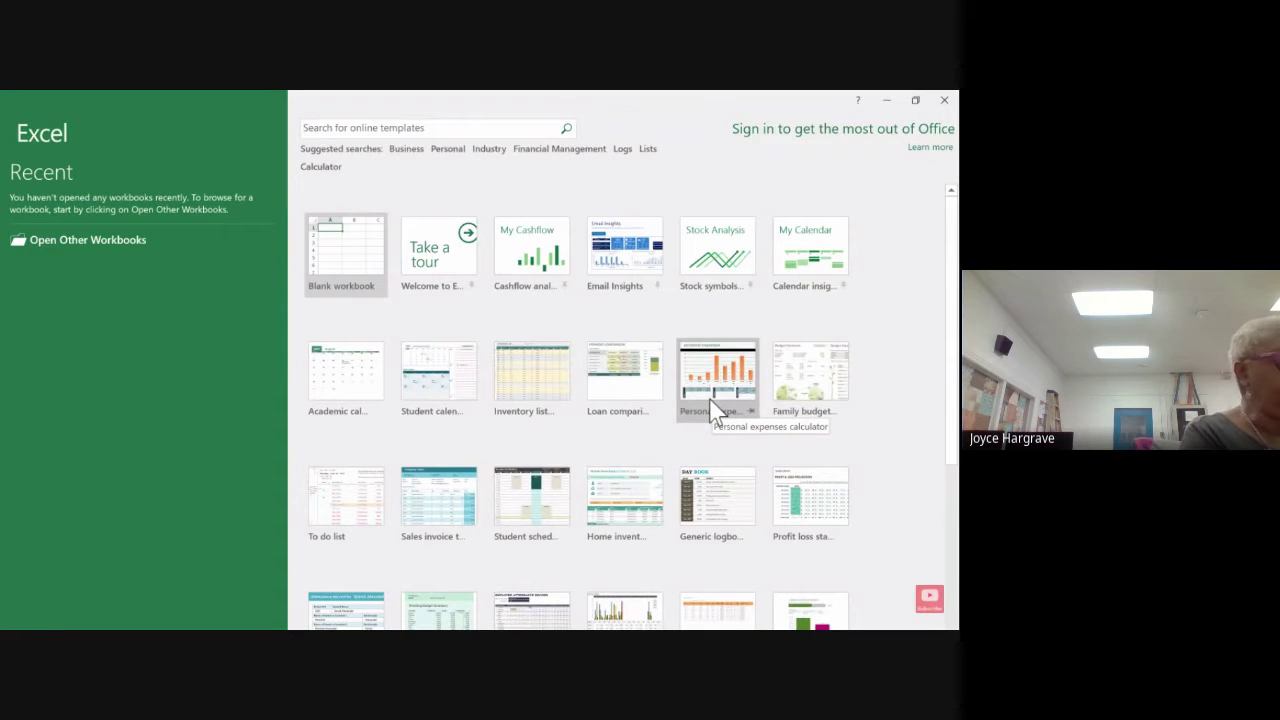
pyautogui.scroll(-5, 660, 360)
pyautogui.scroll(5, 660, 360)
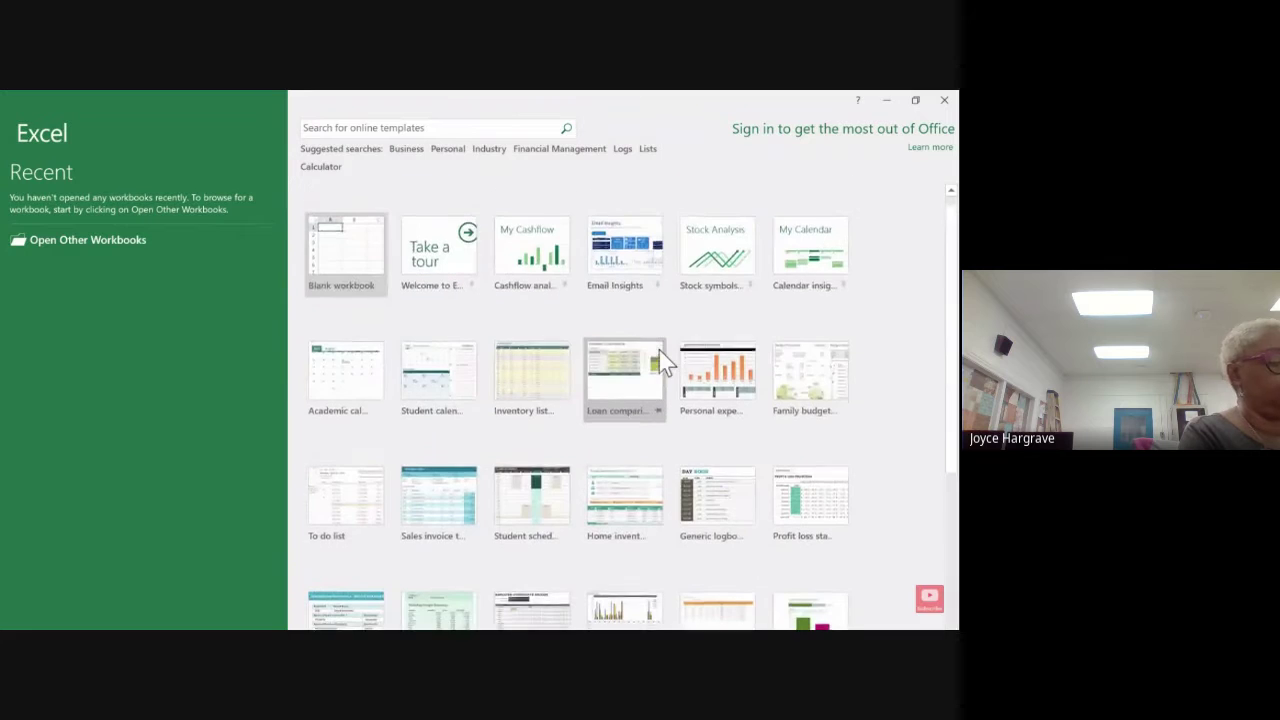
# Step: Search the online templates for "budget" and browse the results and their categories
pyautogui.click(400, 126)
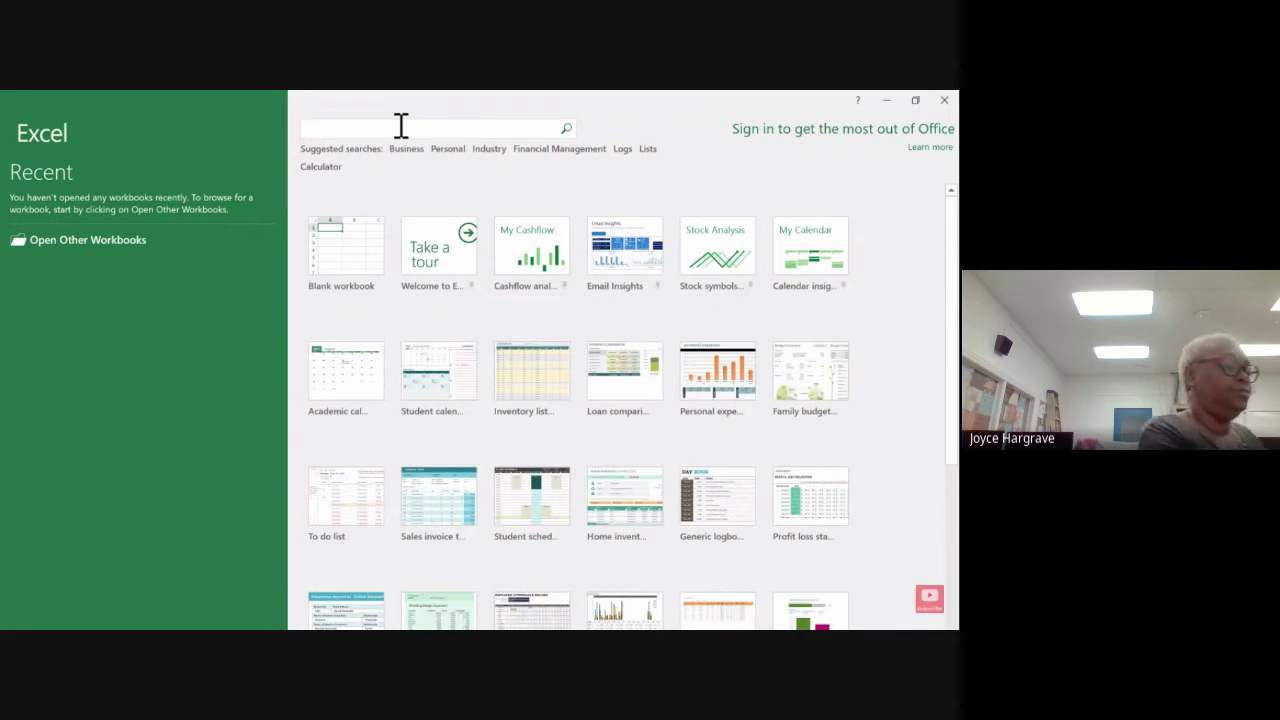
pyautogui.write('budget')
pyautogui.press('Return')
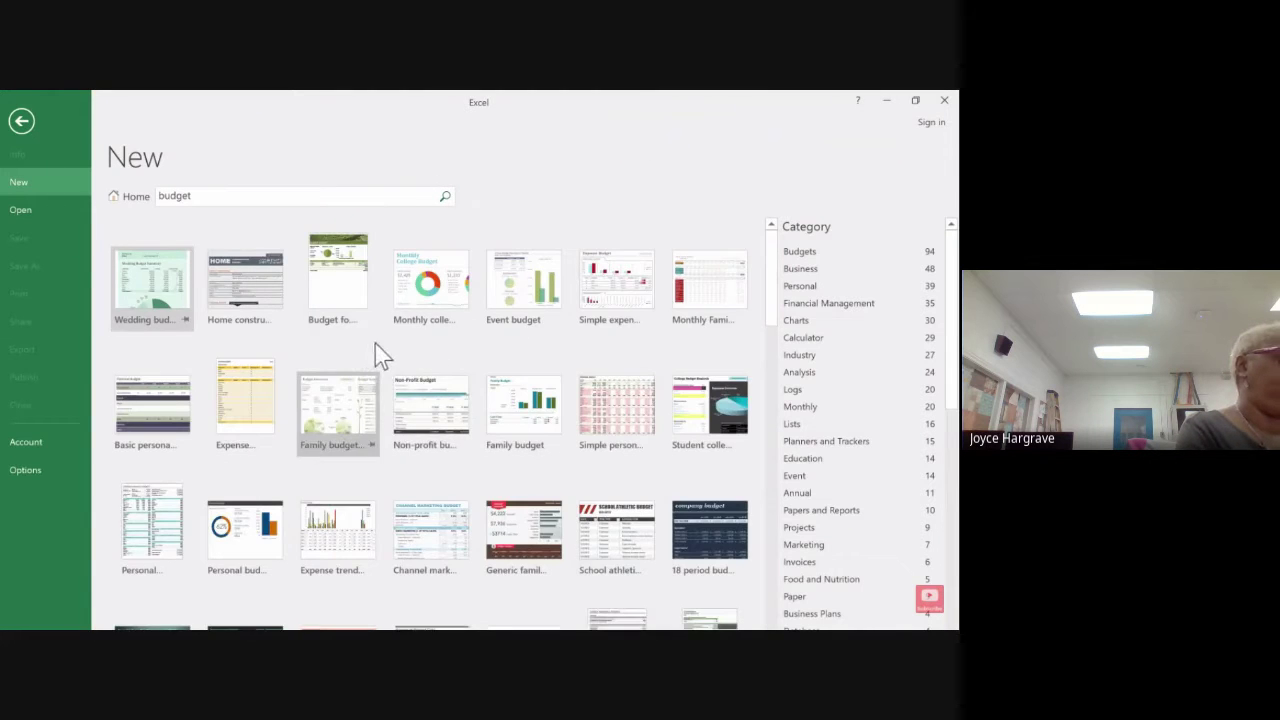
pyautogui.click(376, 372)
pyautogui.scroll(-5, 376, 356)
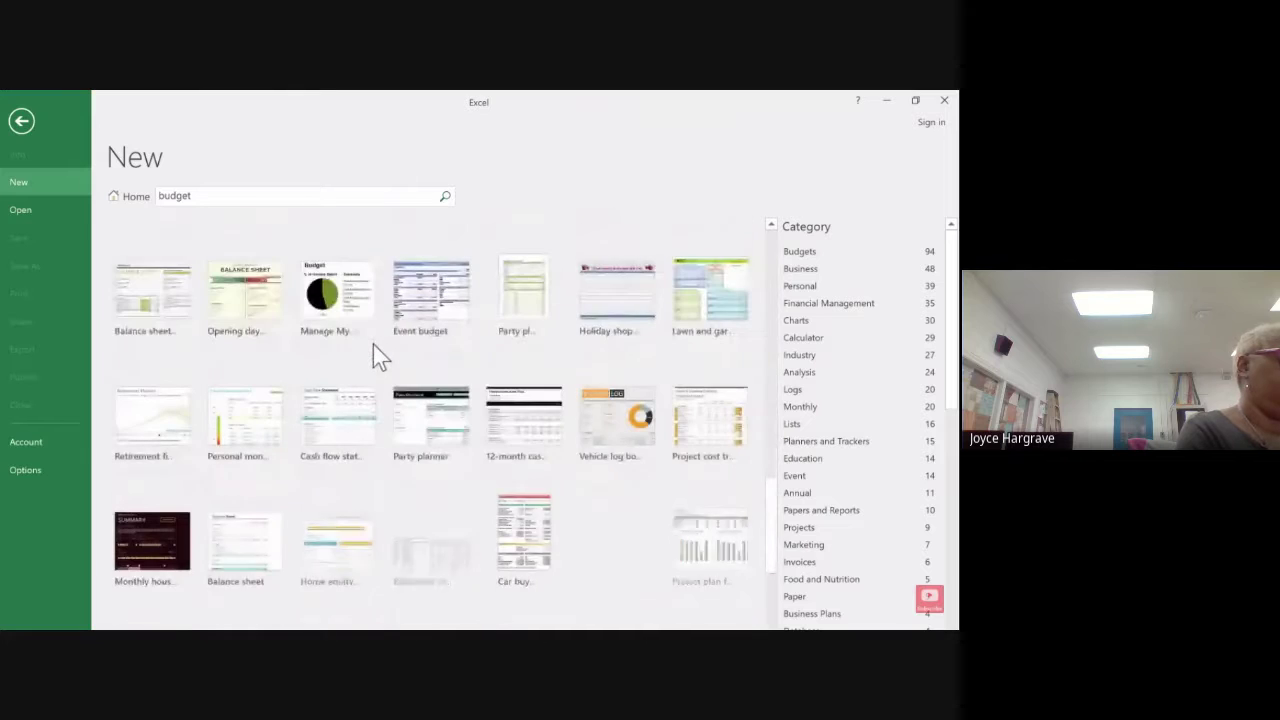
pyautogui.scroll(-3, 376, 356)
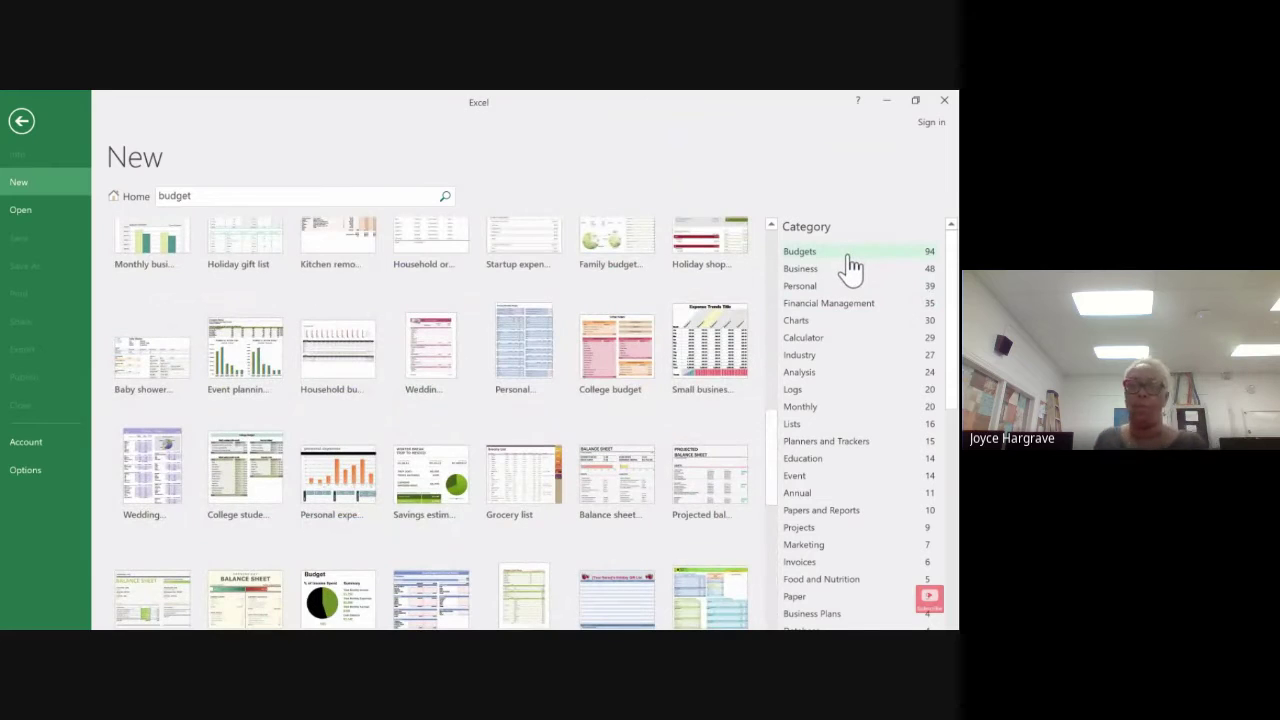
pyautogui.scroll(-3, 848, 261)
pyautogui.scroll(-3, 848, 261)
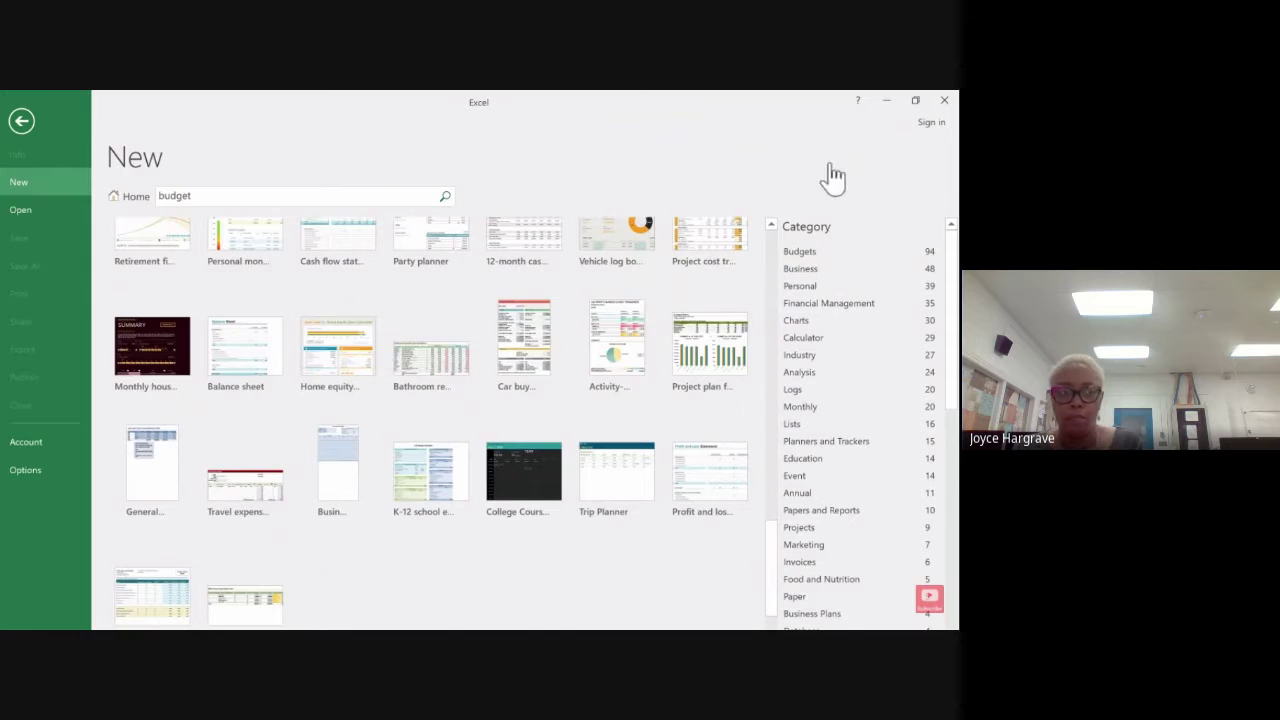
# Step: Filter the budget templates to the Calculator category, preview the Business trip budget template and close the preview
pyautogui.click(803, 337)
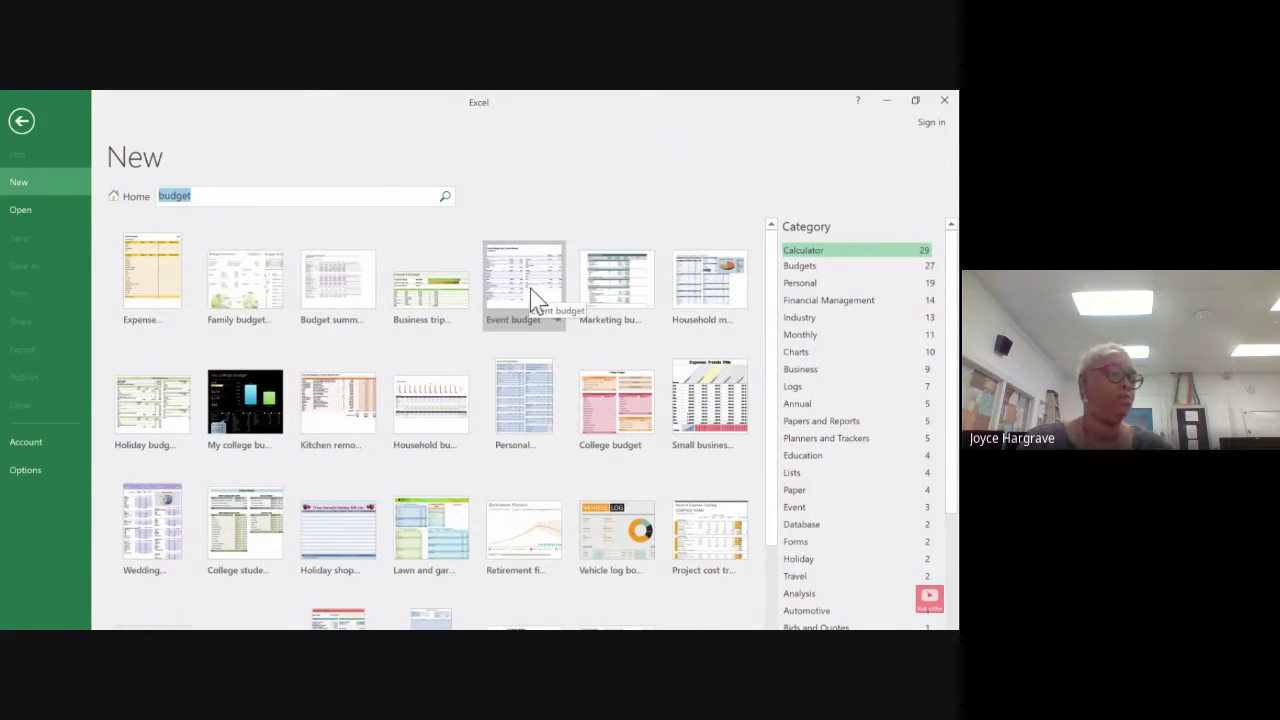
pyautogui.click(452, 308)
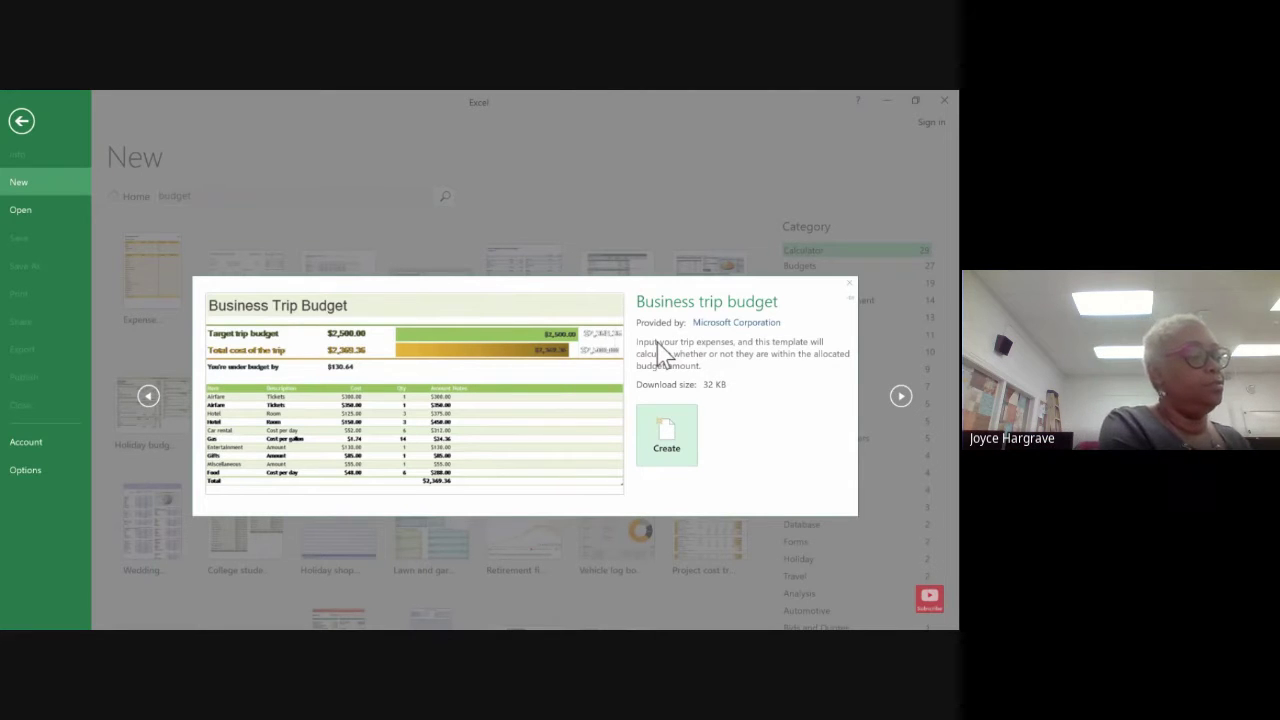
pyautogui.click(852, 290)
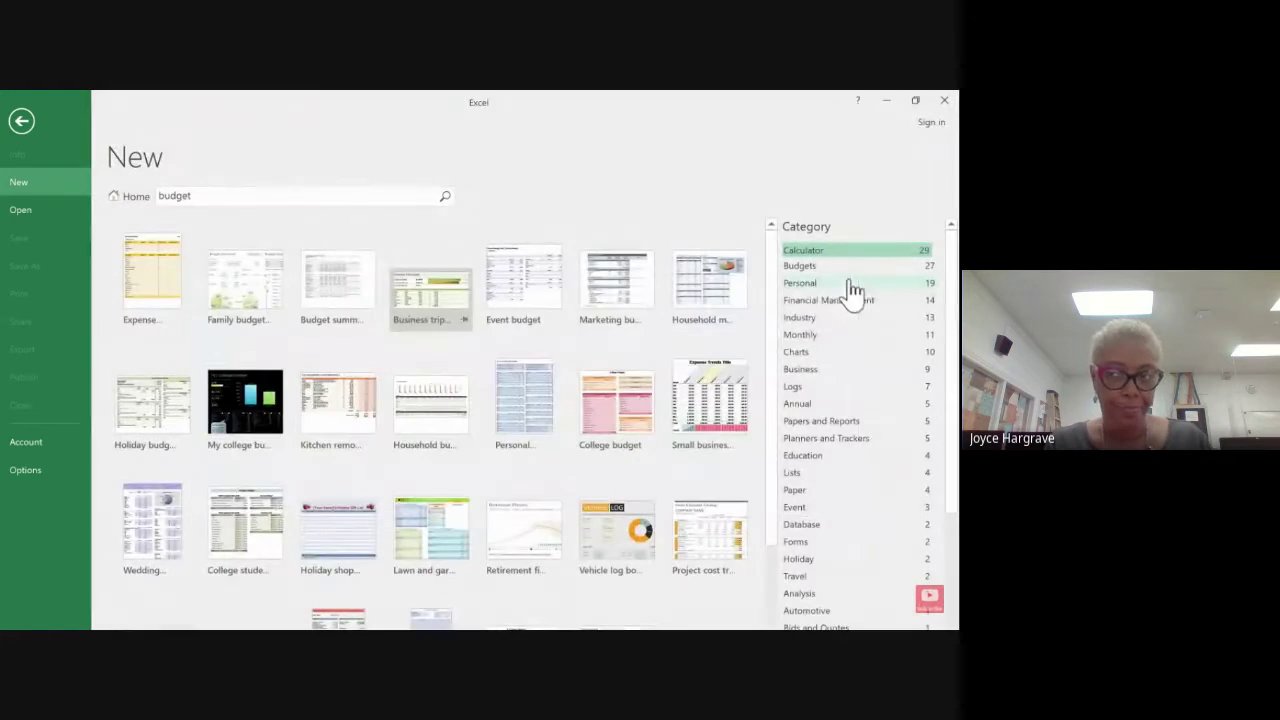
# Step: Return from the budget search to the main template gallery and create a blank workbook
pyautogui.click(137, 197)
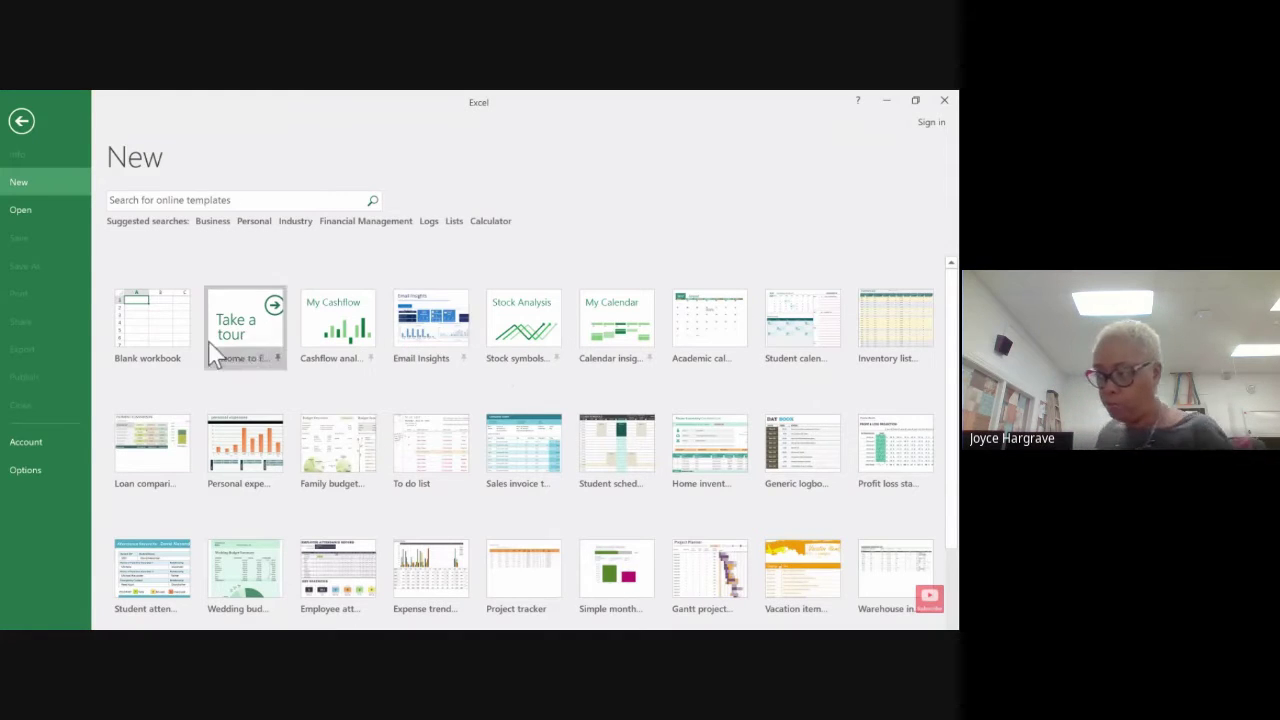
pyautogui.click(137, 338)
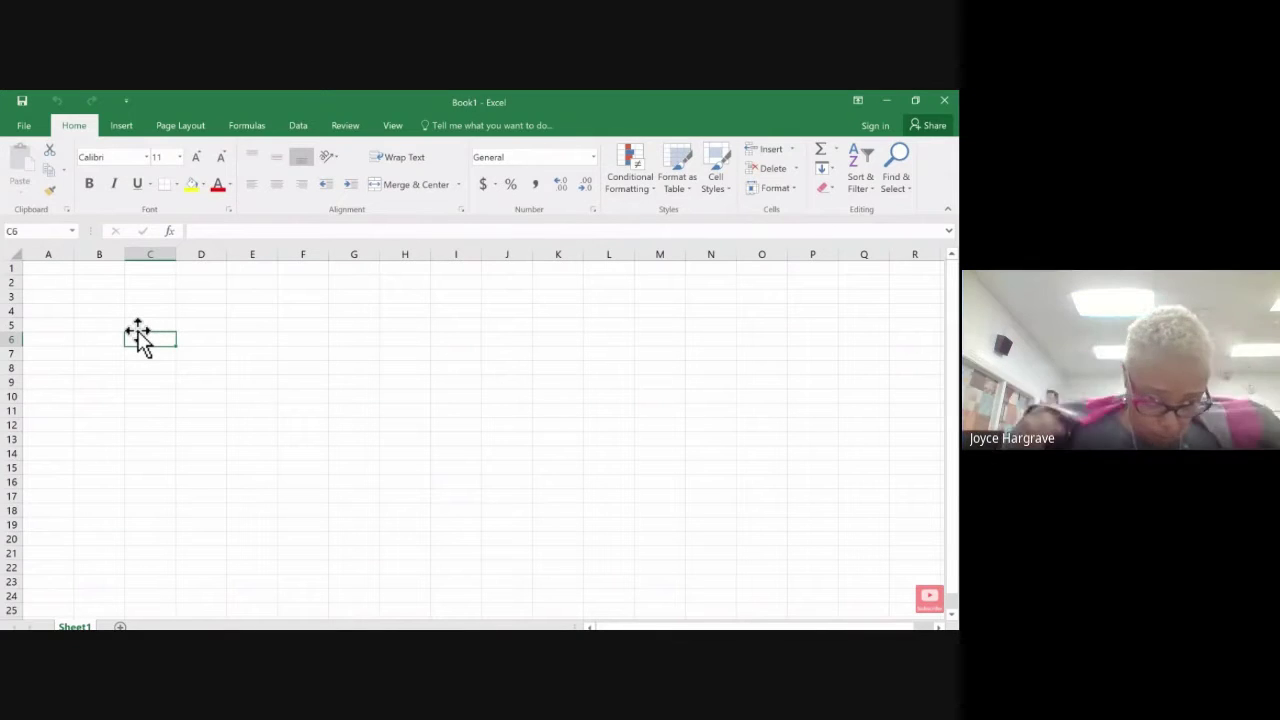
# Step: Look through the ribbon's command sets from Insert to View, and go back to the Home commands
pyautogui.click(121, 125)
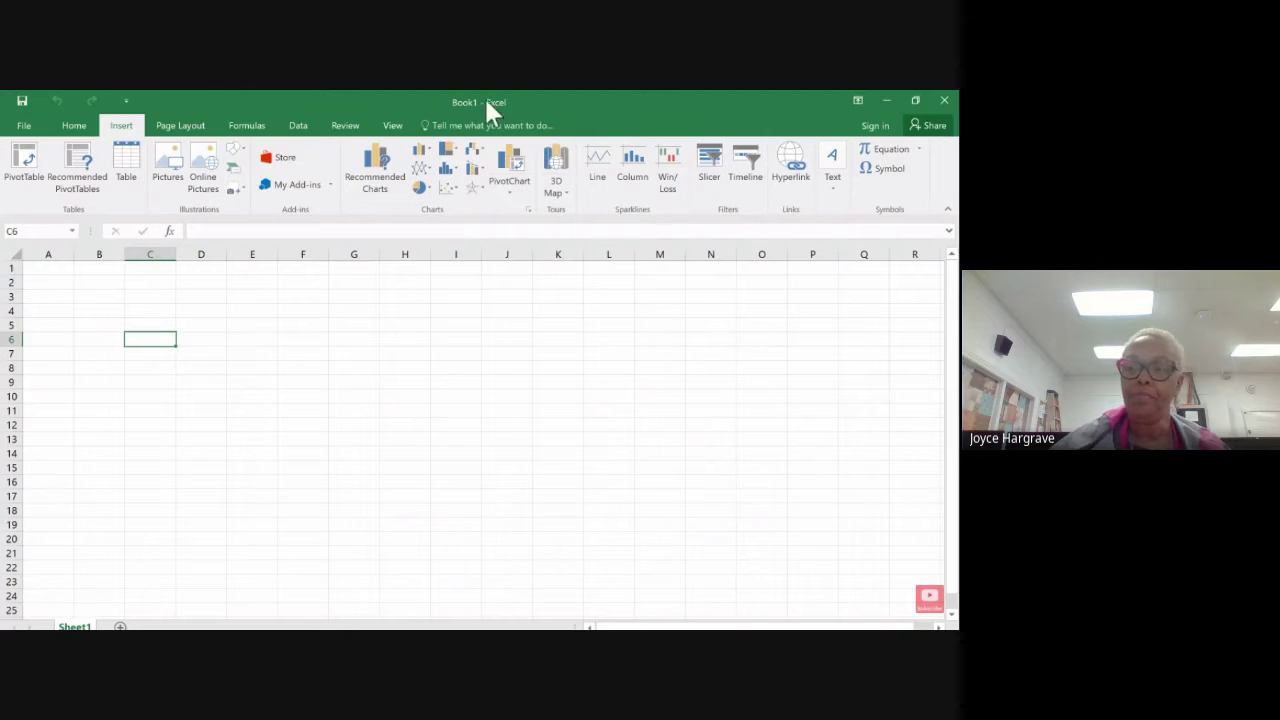
pyautogui.click(73, 128)
pyautogui.click(122, 128)
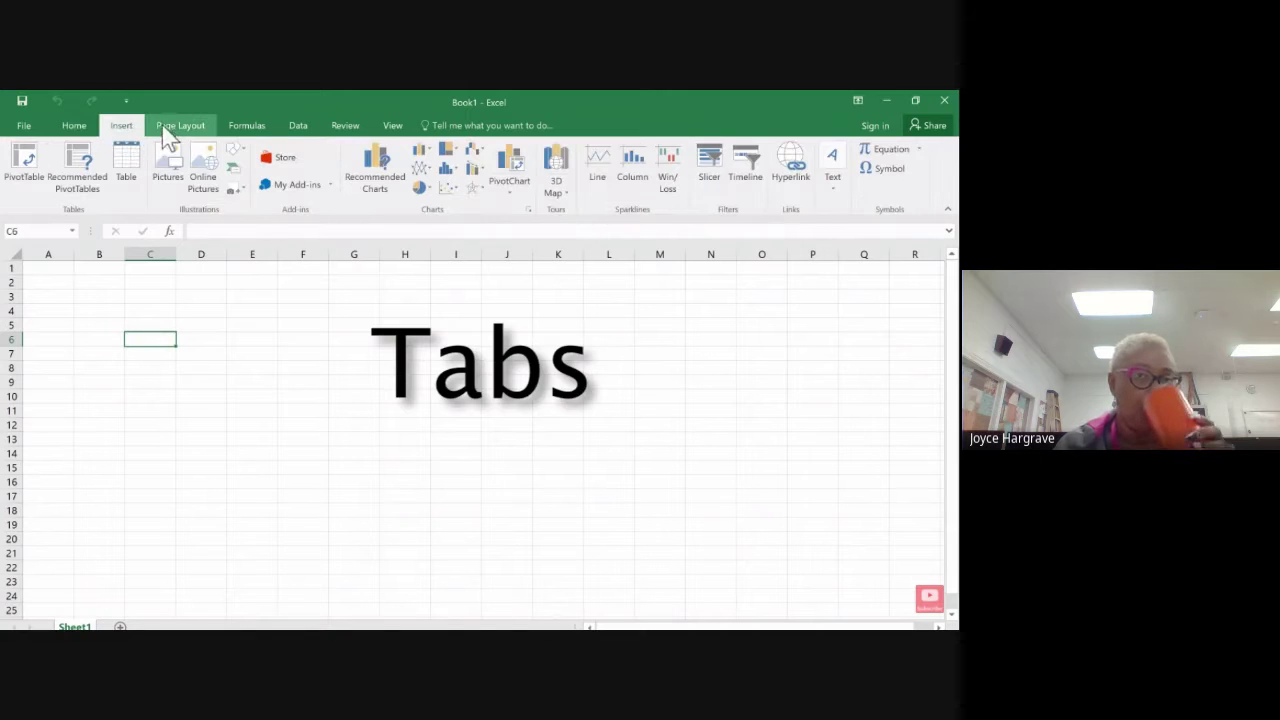
pyautogui.click(180, 128)
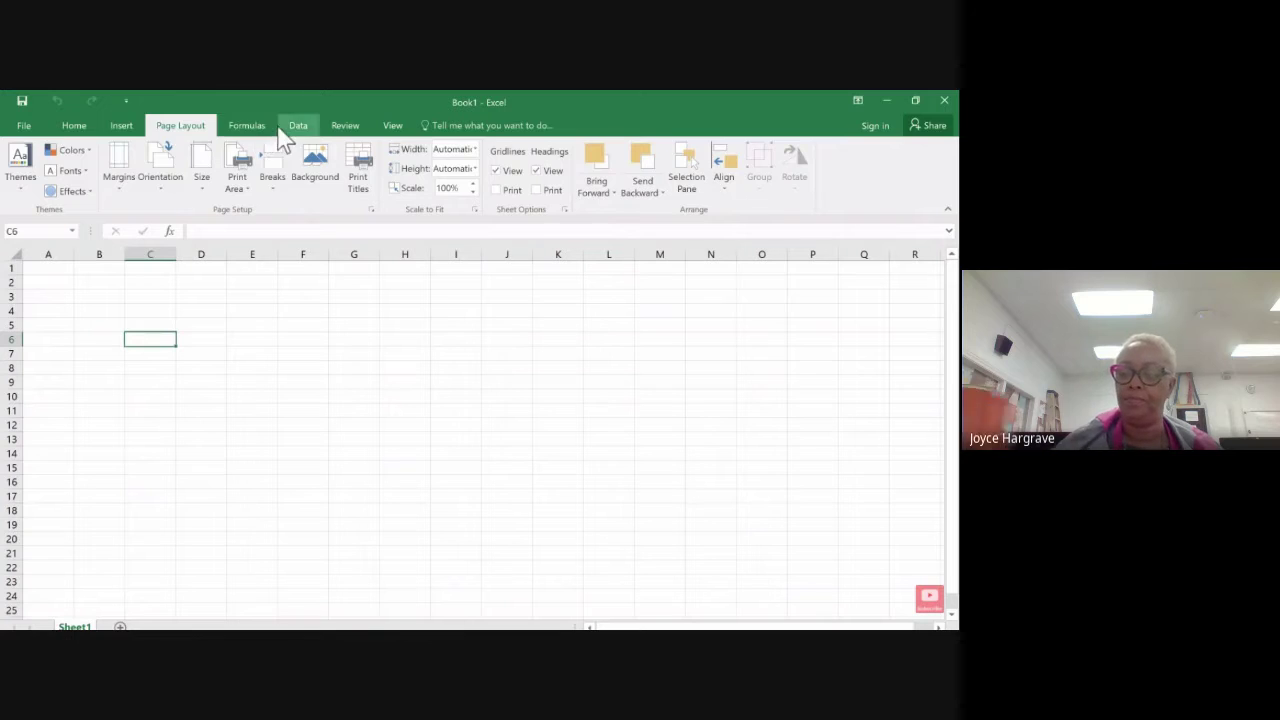
pyautogui.click(298, 126)
pyautogui.click(345, 126)
pyautogui.click(393, 126)
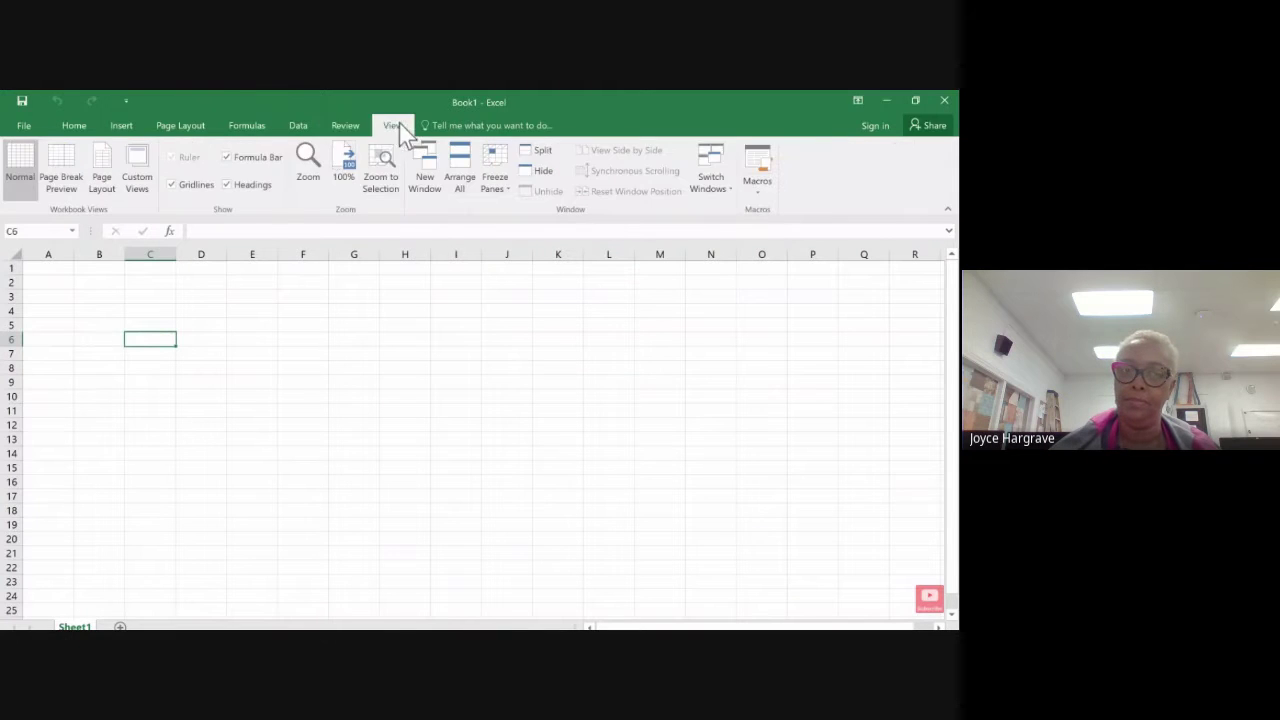
pyautogui.click(345, 126)
pyautogui.click(298, 126)
pyautogui.click(247, 126)
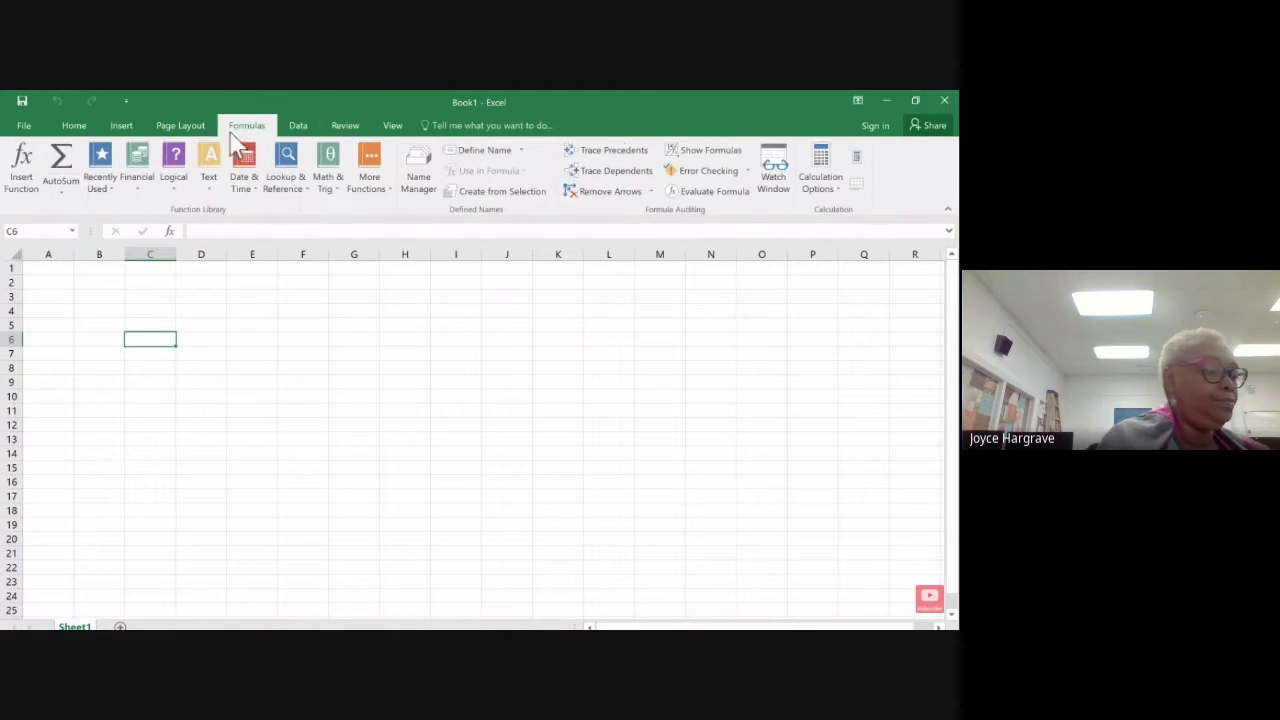
pyautogui.click(129, 126)
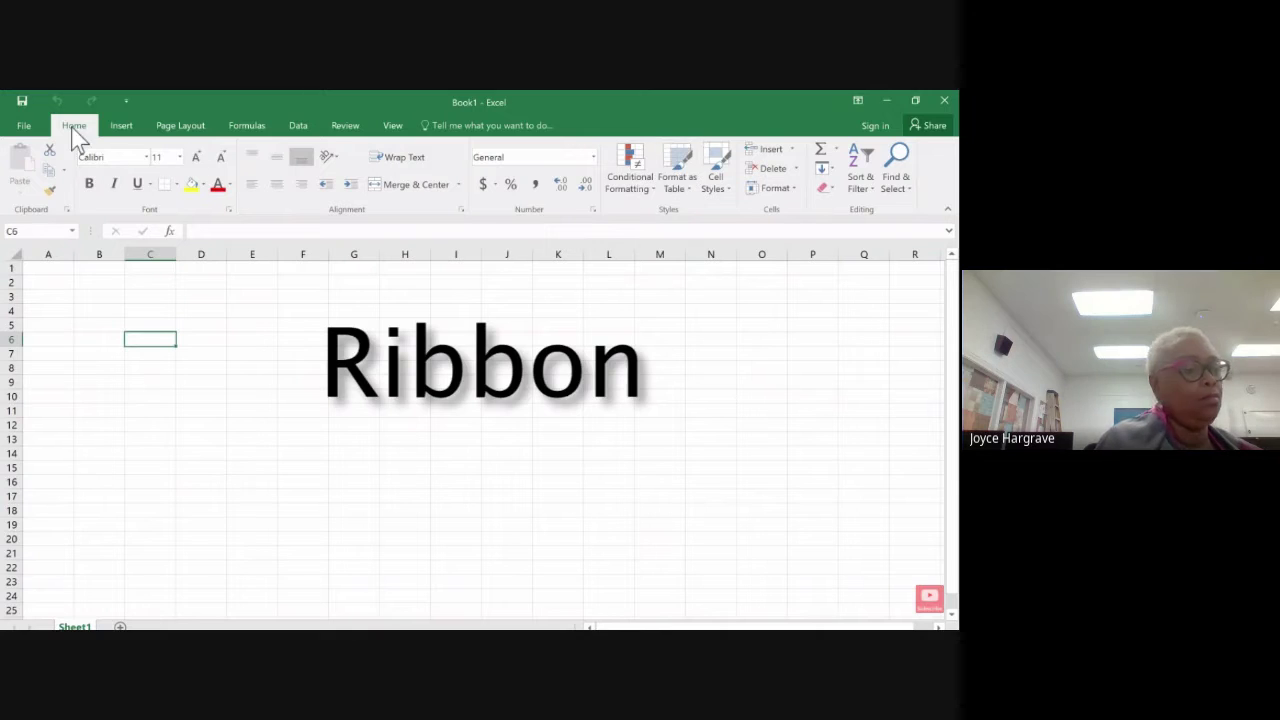
# Step: Compare the Page Layout commands on the ribbon with the Formulas and Insert commands
pyautogui.click(185, 127)
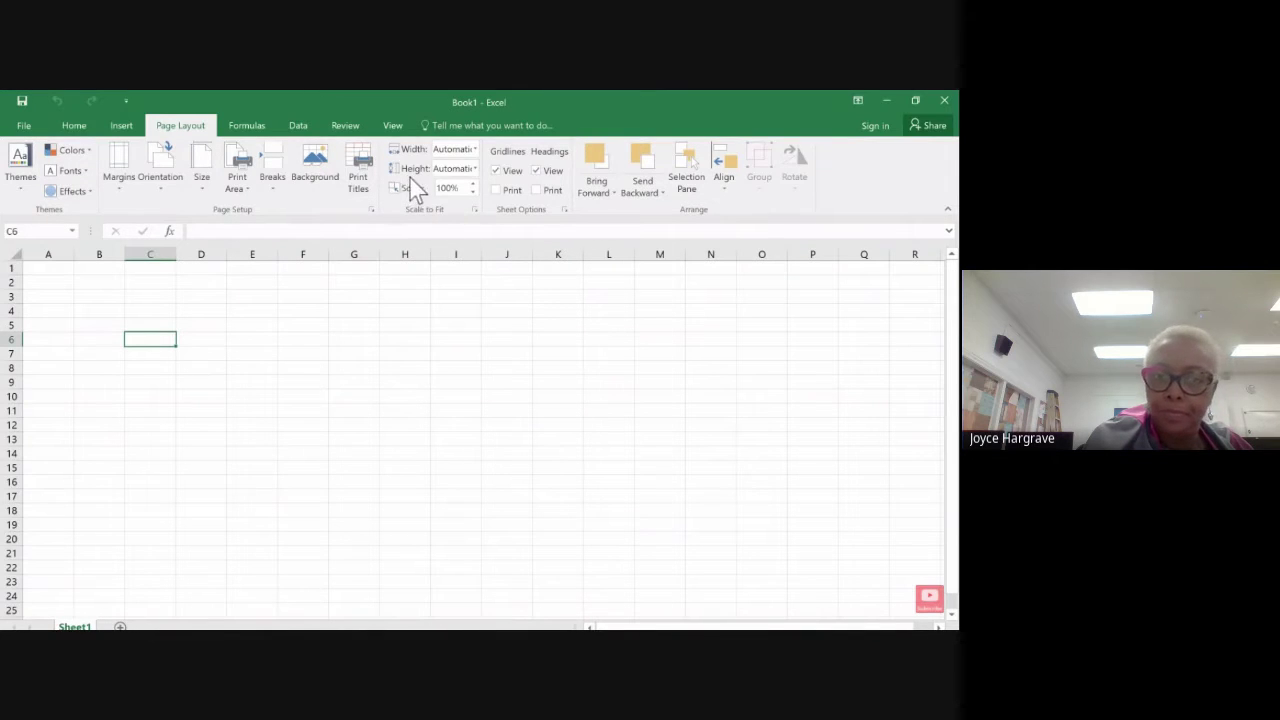
pyautogui.click(246, 125)
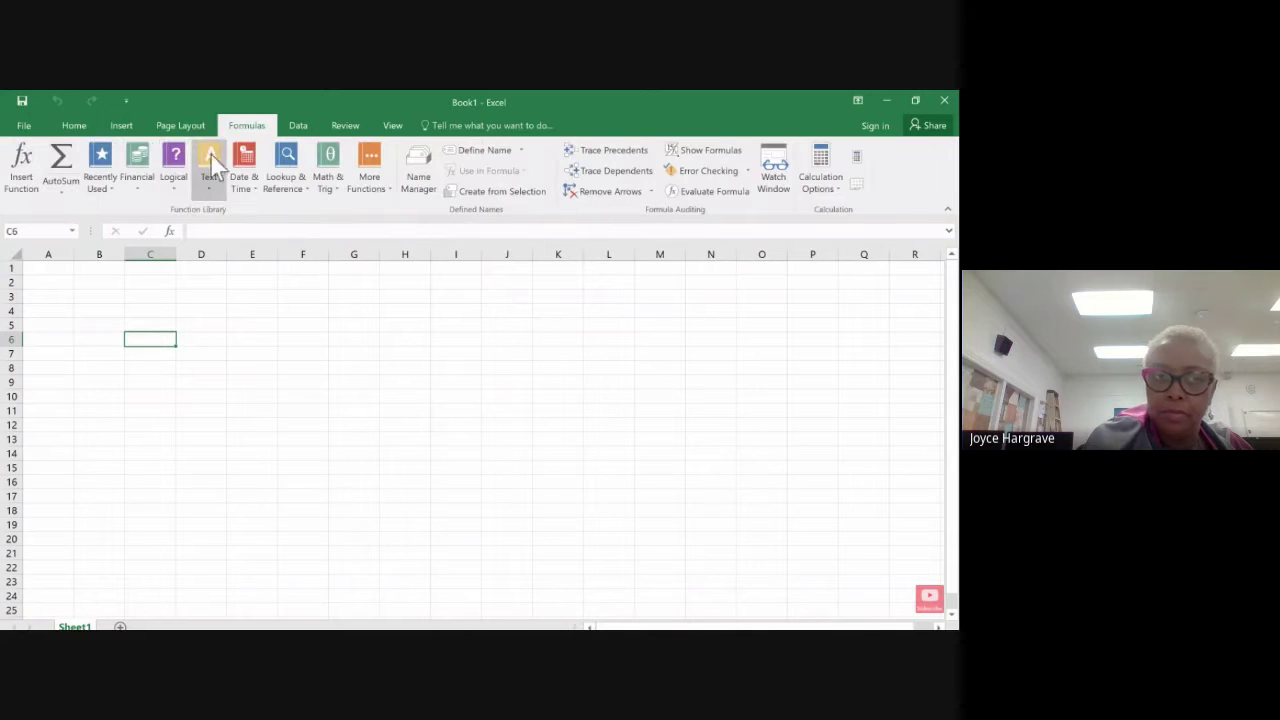
pyautogui.click(178, 126)
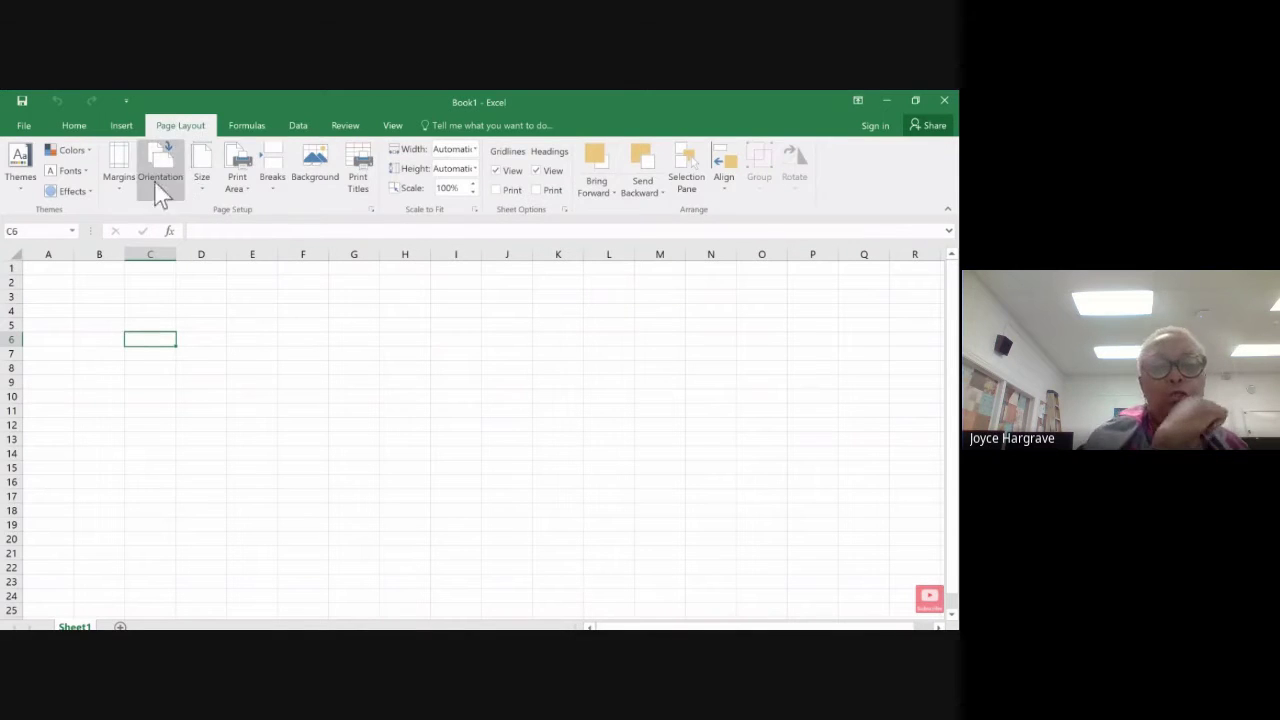
pyautogui.scroll(1, 184, 128)
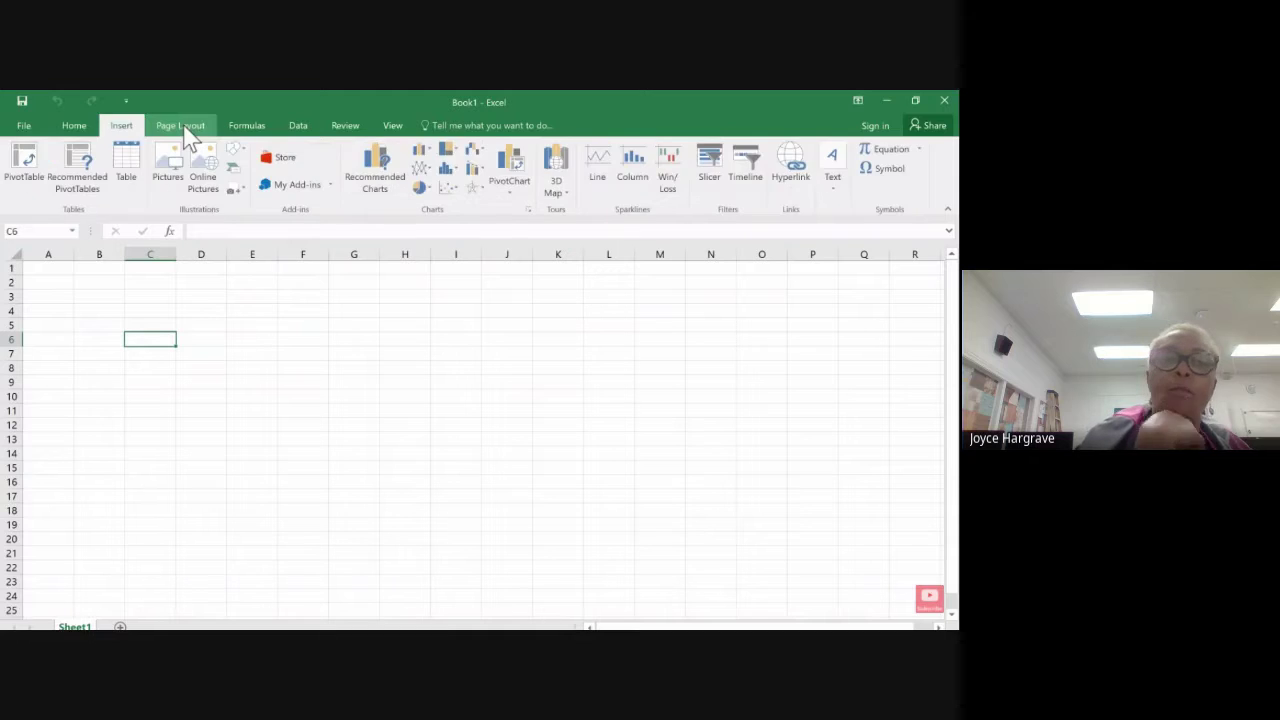
pyautogui.scroll(-1, 184, 128)
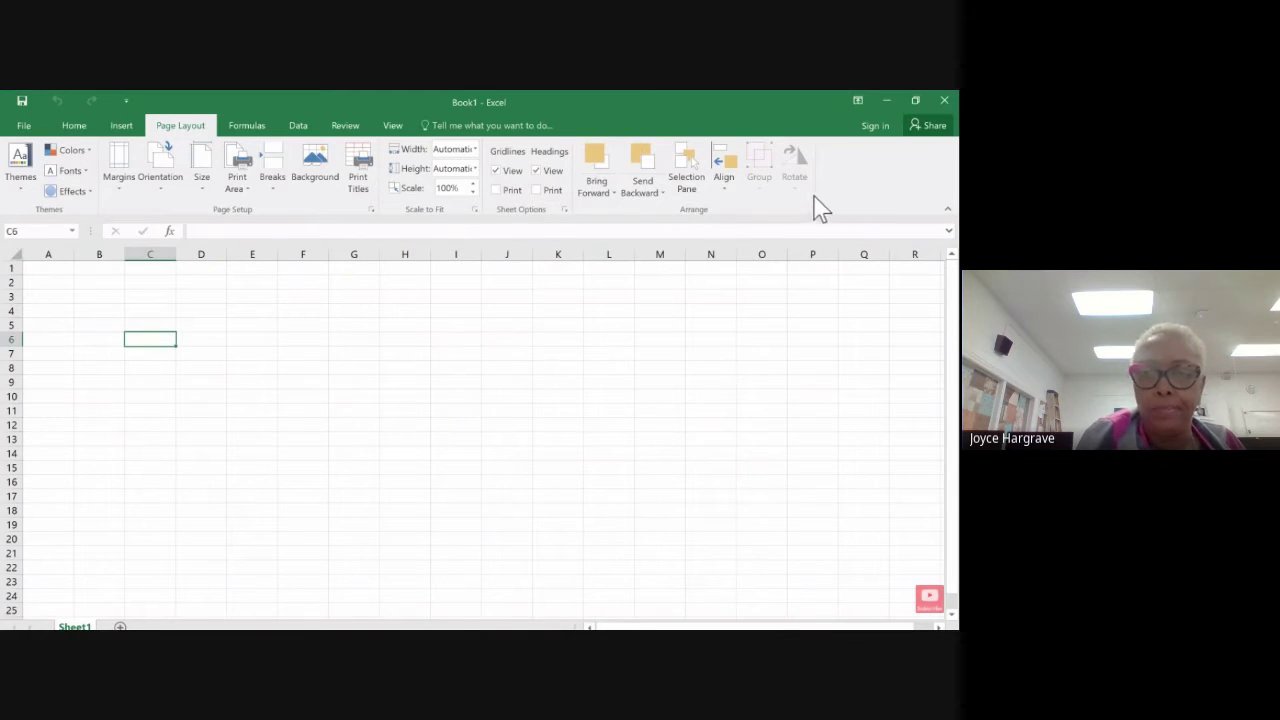
# Step: View the full Page Setup options from the Scale to Fit group, close them unchanged and return to the Page Layout commands
pyautogui.click(475, 209)
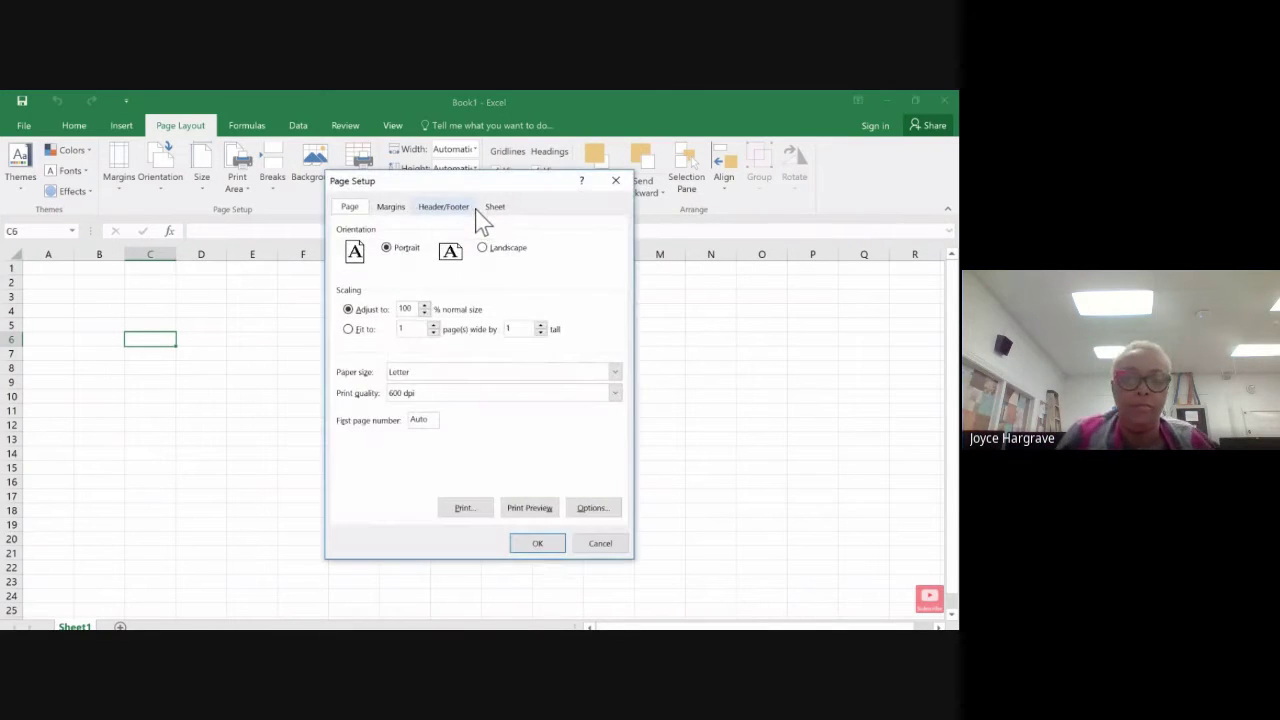
pyautogui.click(616, 181)
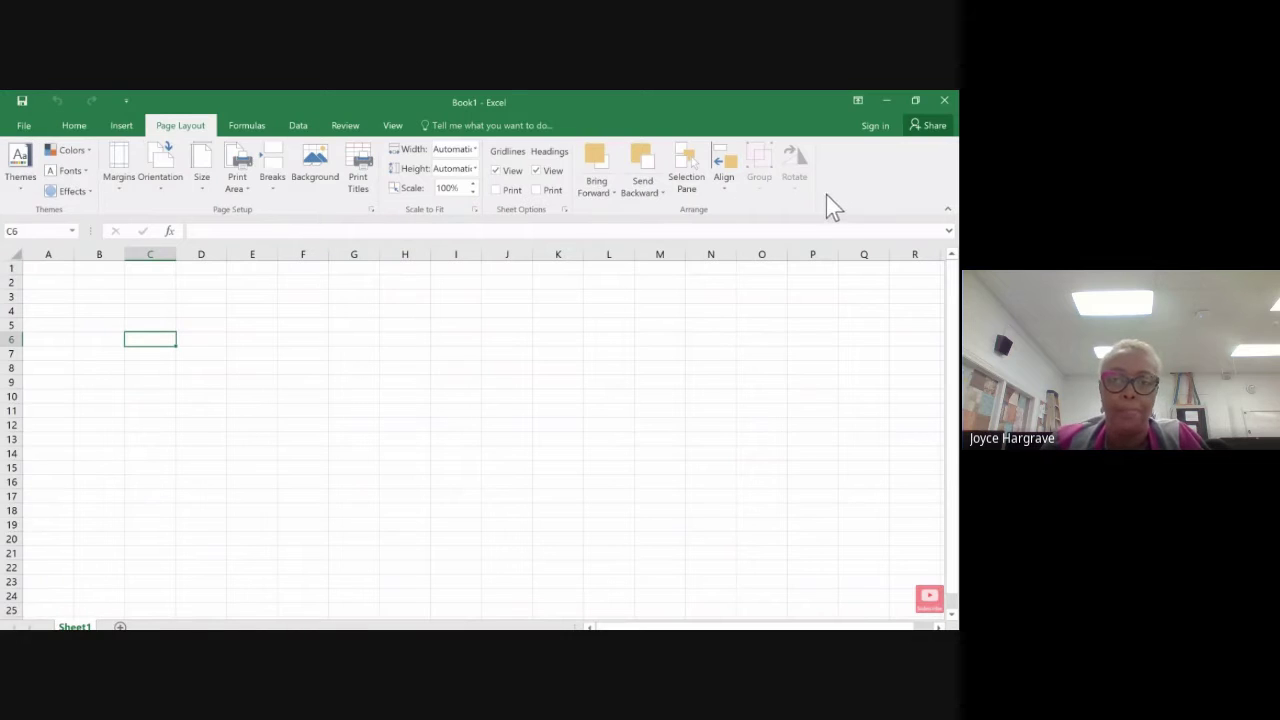
pyautogui.scroll(1, 826, 194)
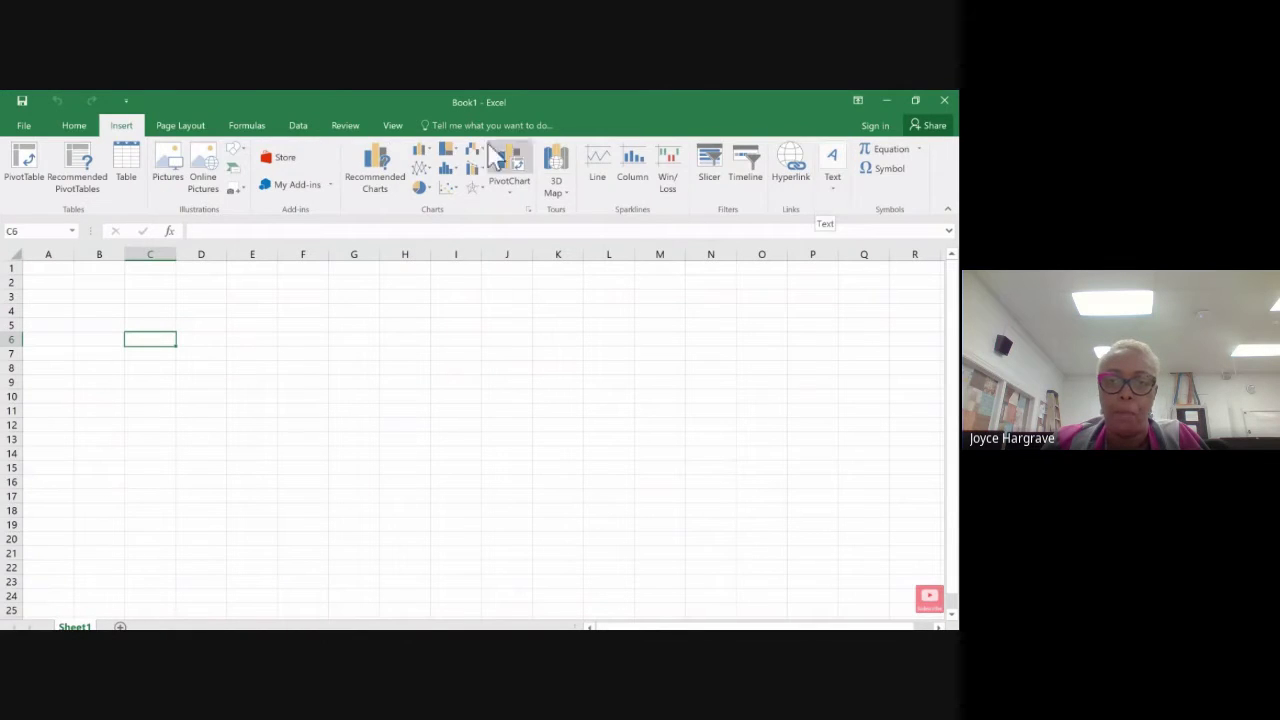
pyautogui.click(184, 128)
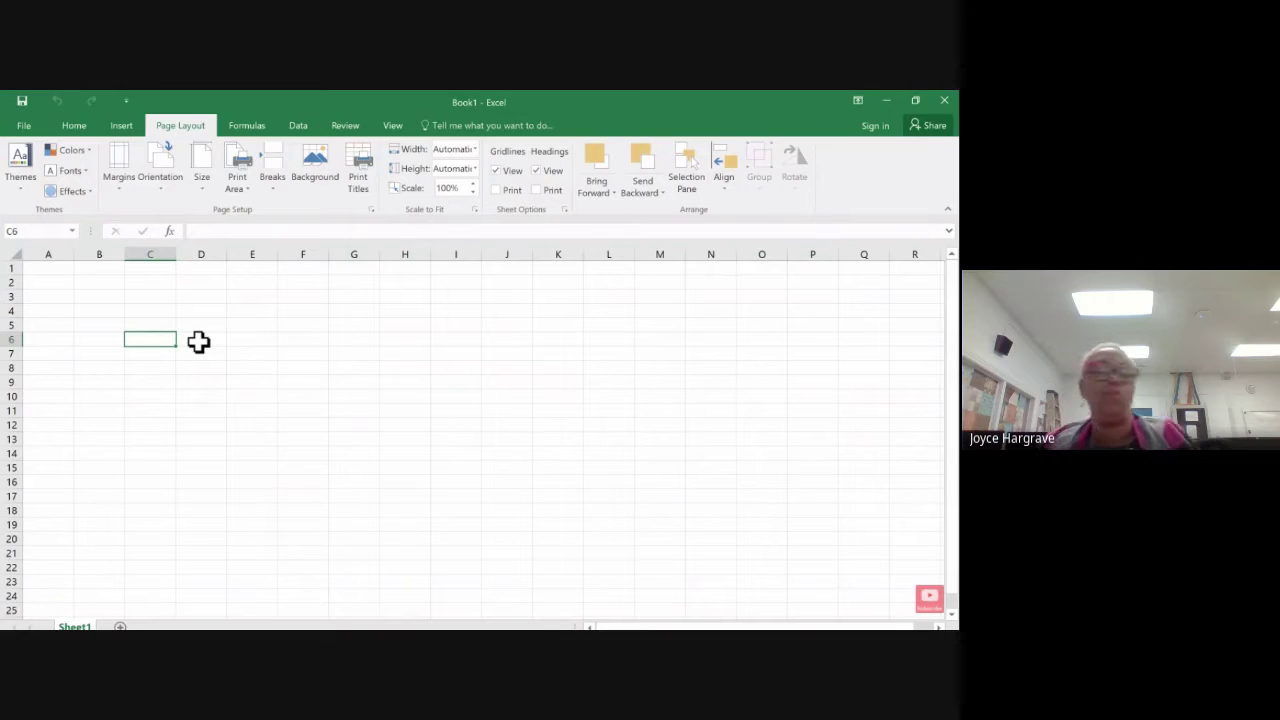
# Step: Select cell D3, the whole of column C and the whole of row 2 in turn
pyautogui.click(215, 295)
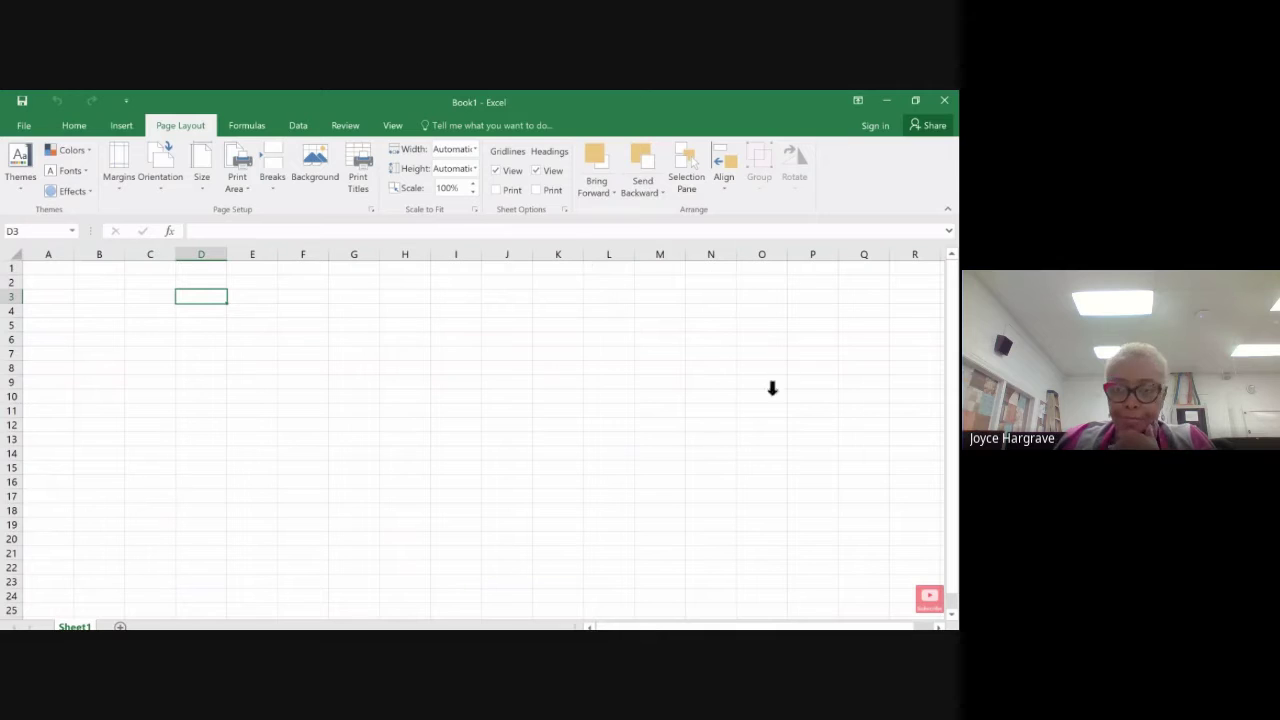
pyautogui.click(147, 256)
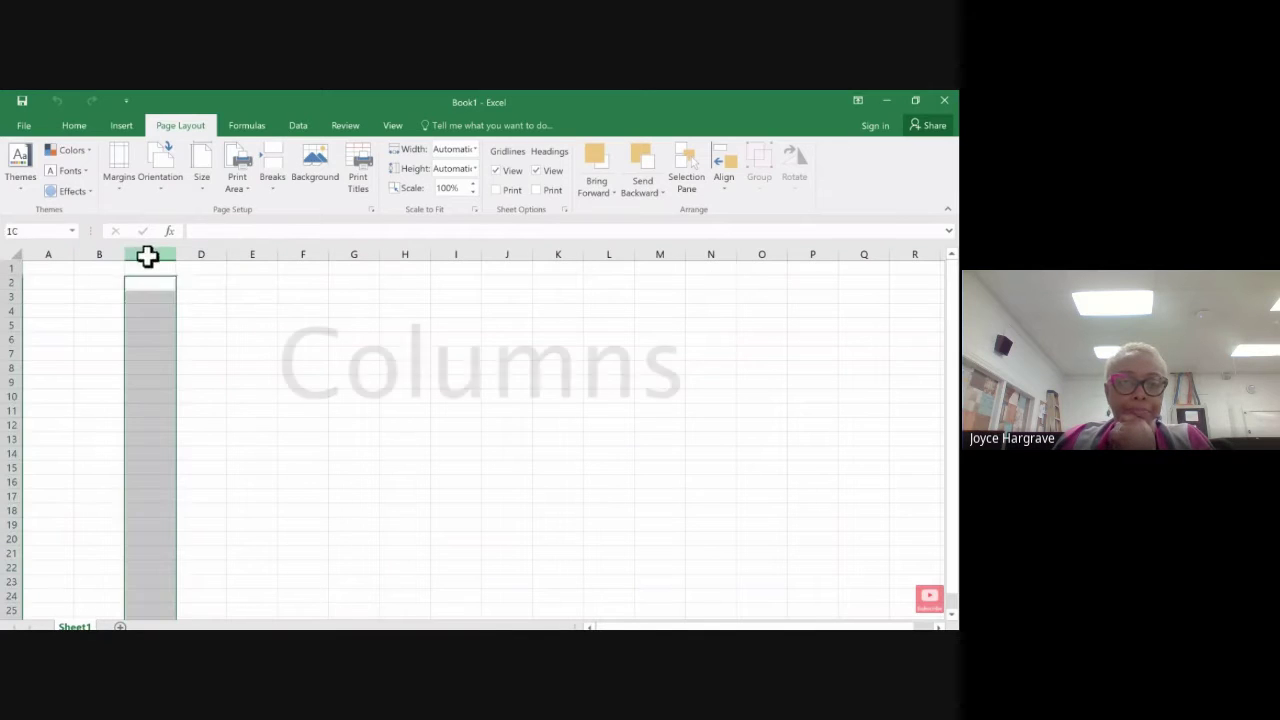
pyautogui.click(12, 282)
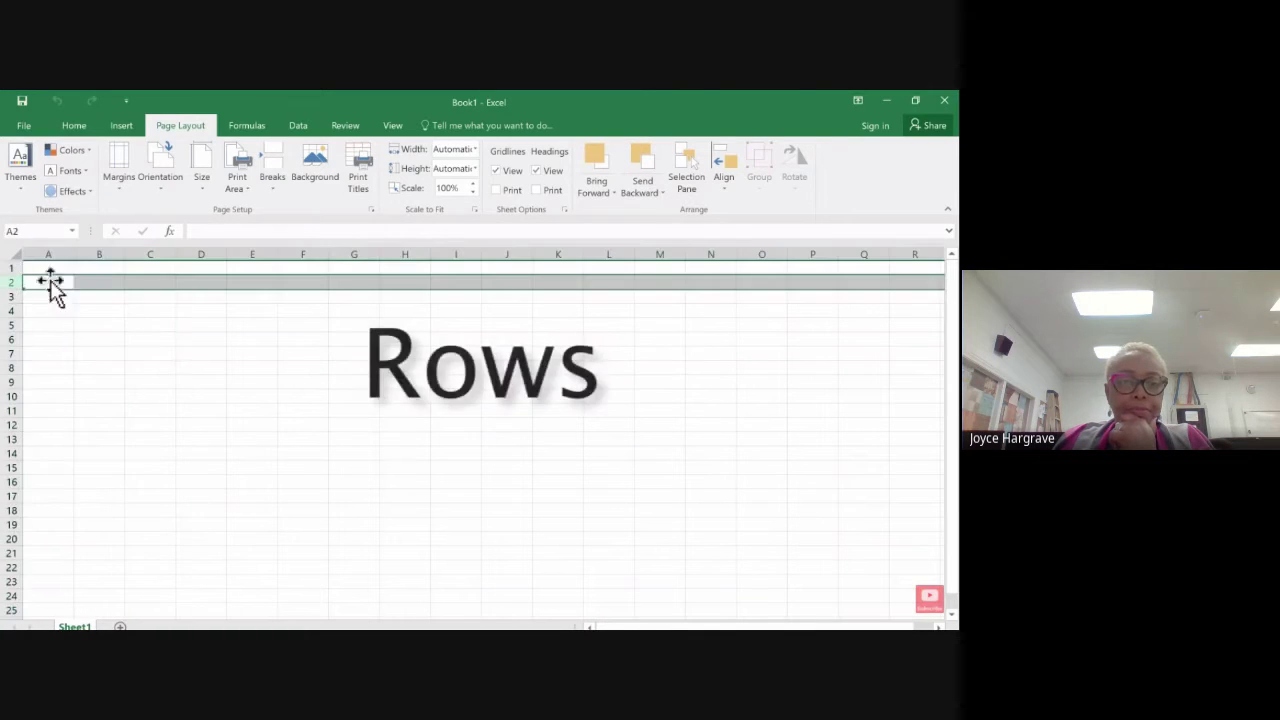
# Step: Select the whole of columns C, A and B in turn, and end with column C selected
pyautogui.click(150, 254)
pyautogui.click(52, 252)
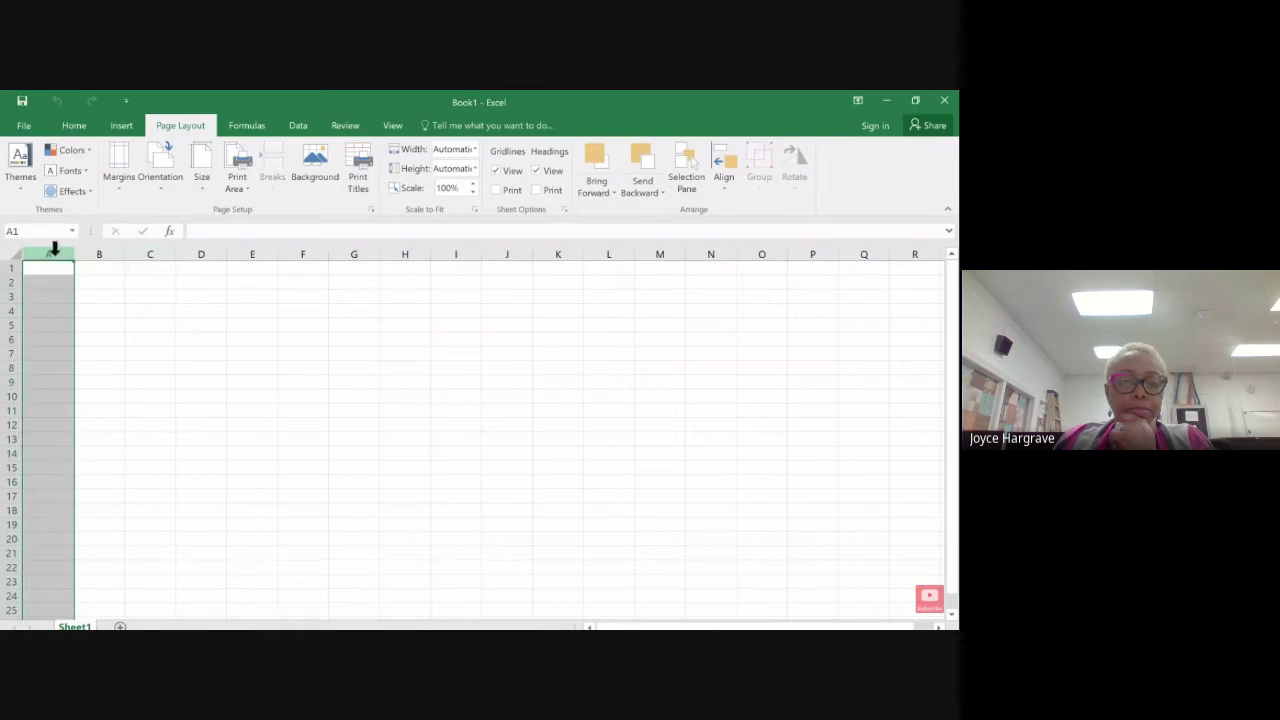
pyautogui.click(99, 252)
pyautogui.click(163, 252)
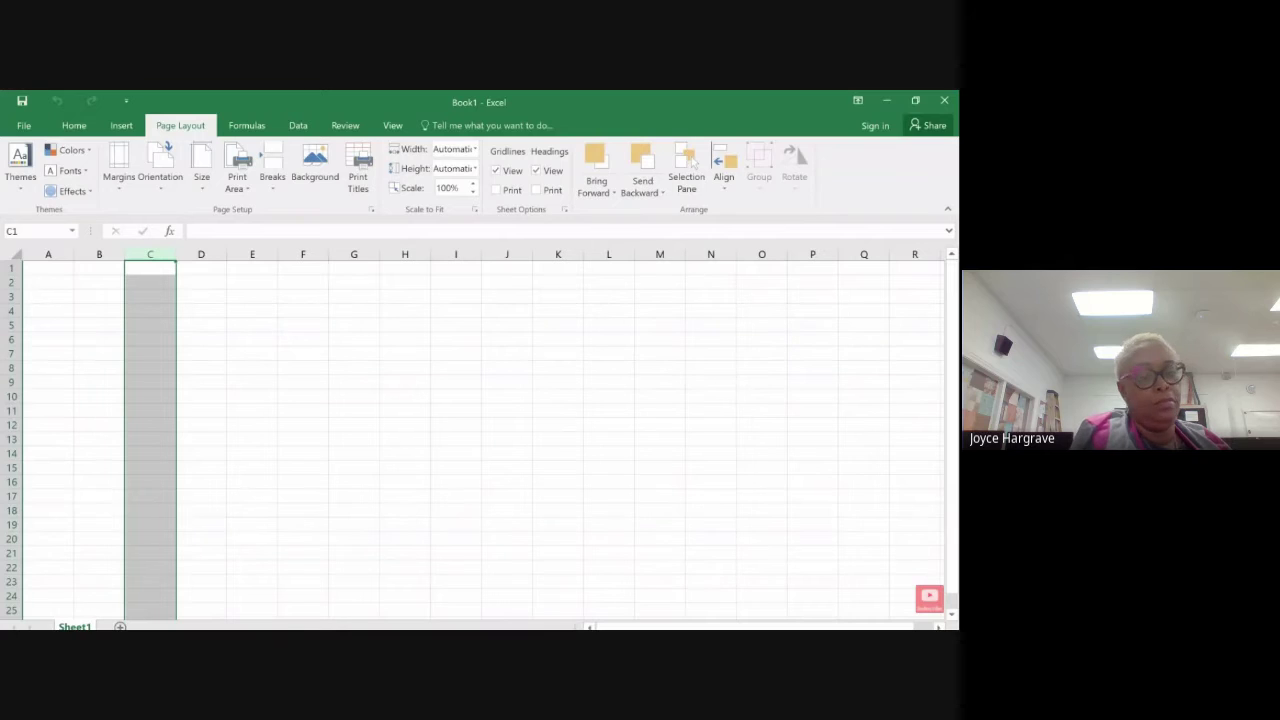
pyautogui.moveTo(758, 627); pyautogui.dragTo(883, 616)
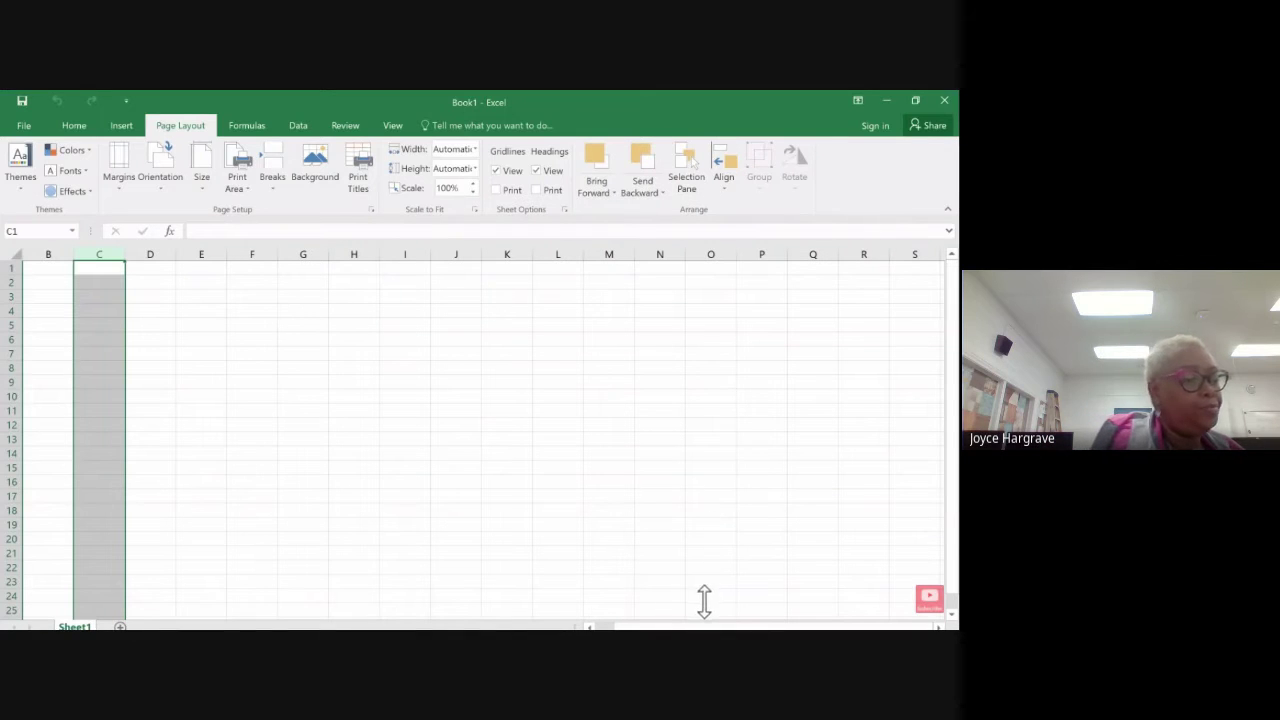
pyautogui.moveTo(700, 626); pyautogui.dragTo(666, 628)
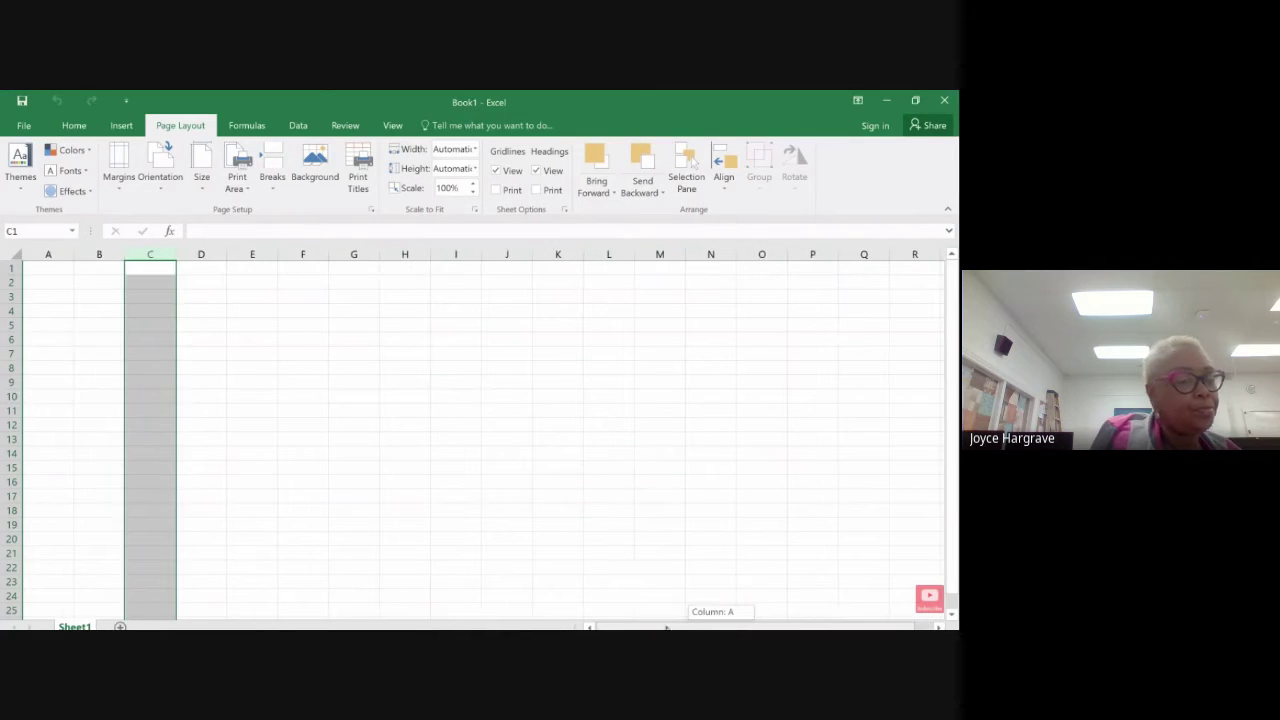
# Step: Select cell A3 and the whole of rows 1, 2 and 3 in turn
pyautogui.click(67, 295)
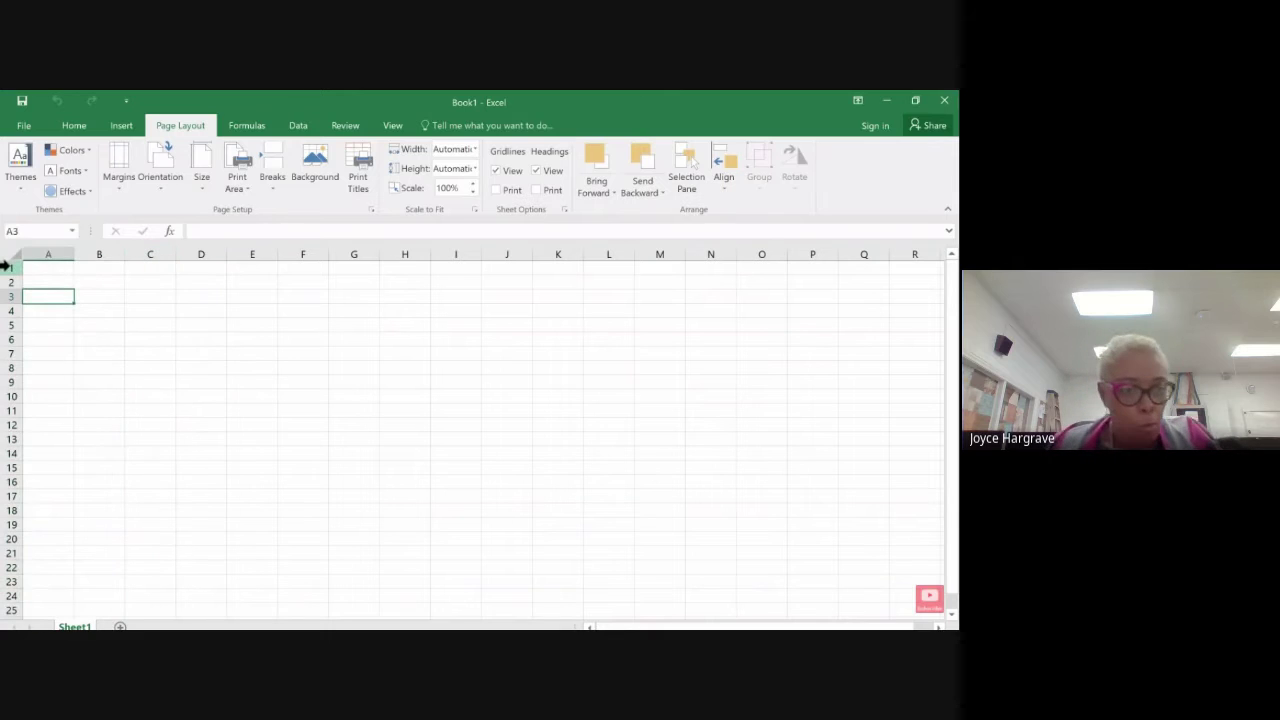
pyautogui.click(6, 267)
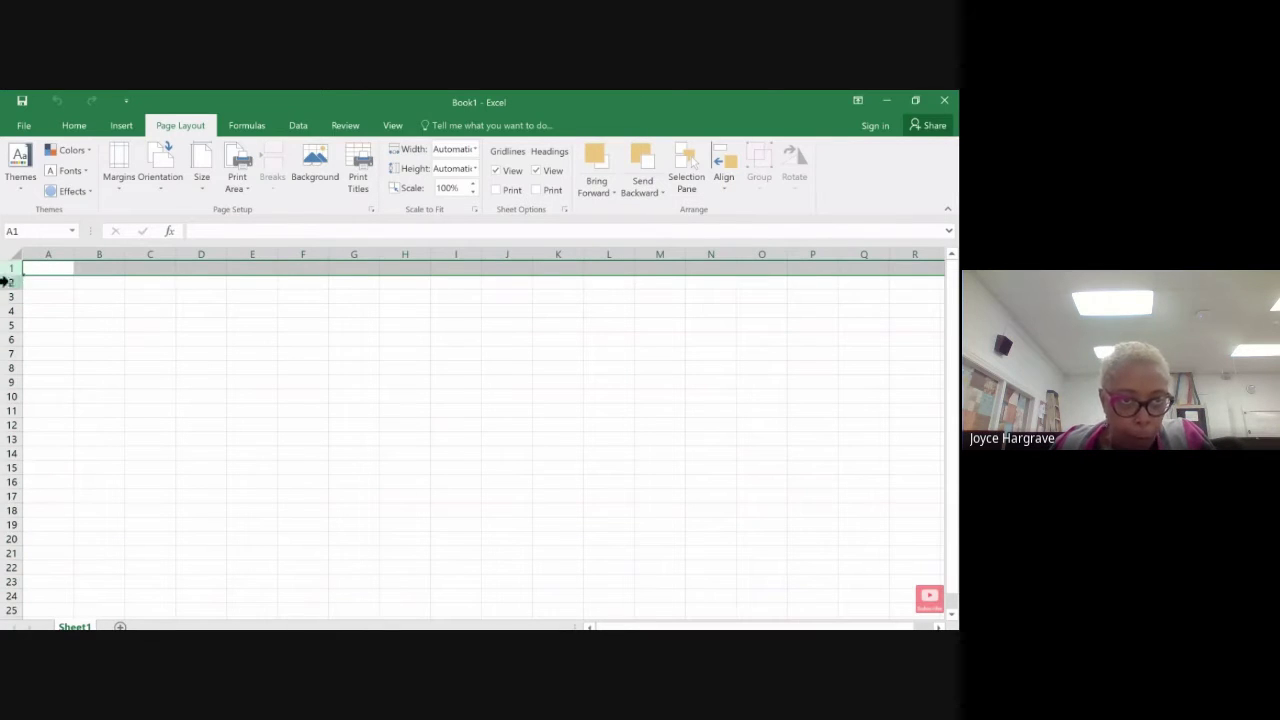
pyautogui.click(6, 282)
pyautogui.click(7, 296)
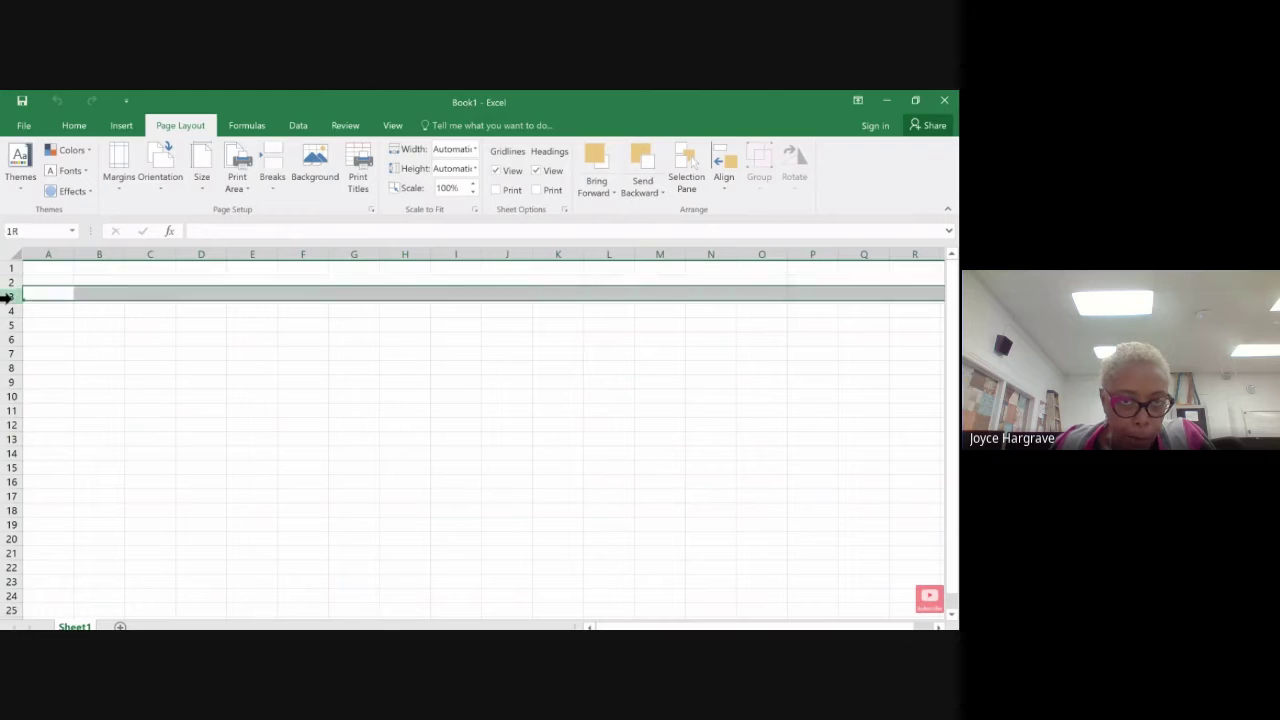
# Step: Compare rows and columns by selecting cell C5, row 5, row 4, column B, row 3 and row 2 in turn
pyautogui.click(135, 325)
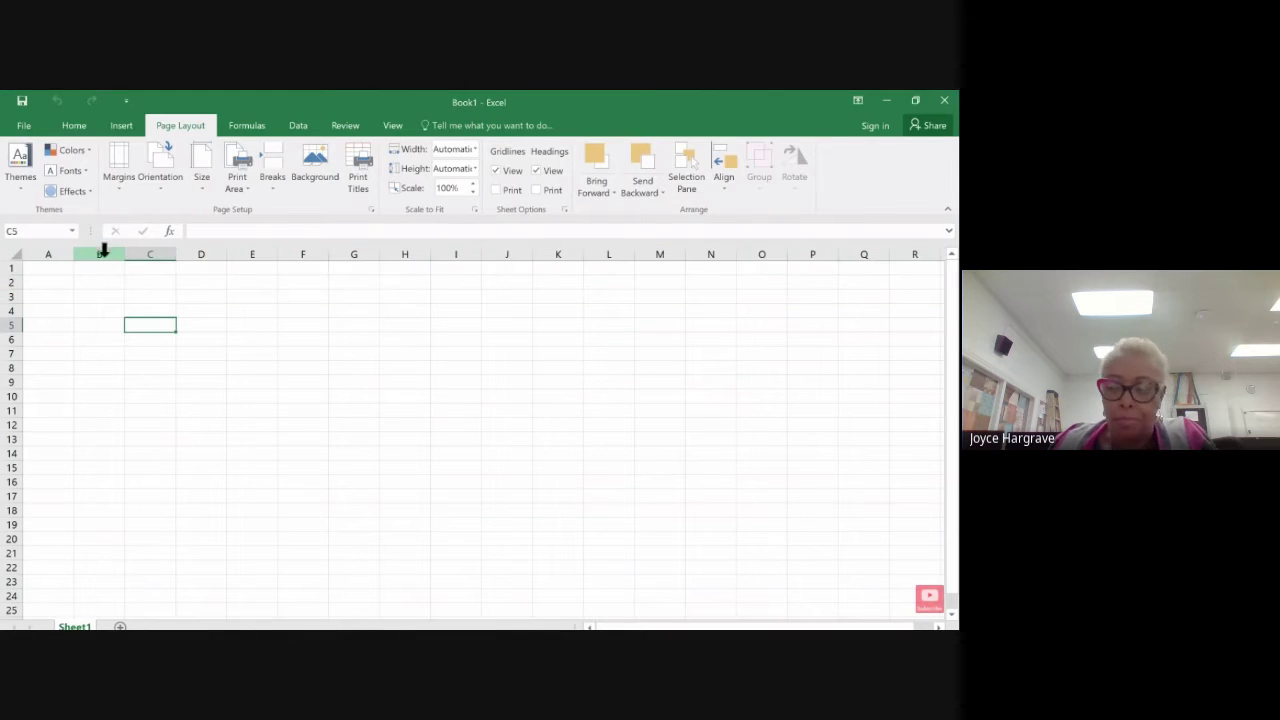
pyautogui.click(18, 325)
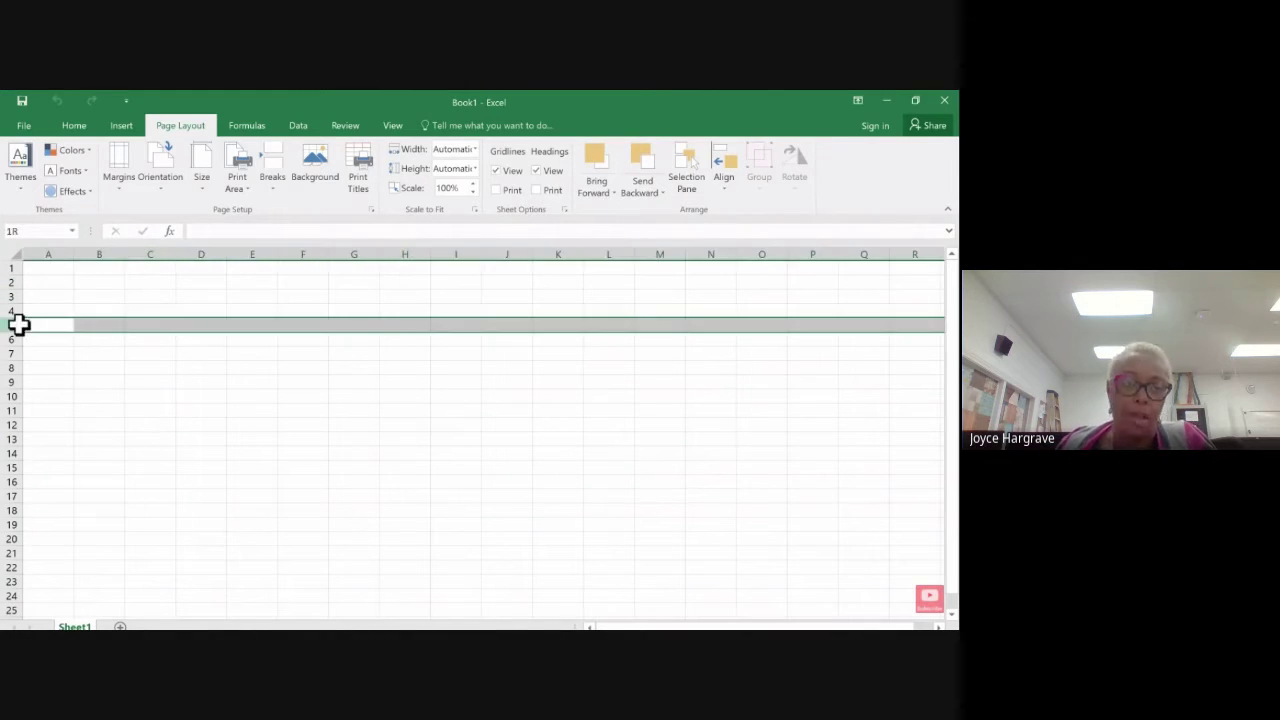
pyautogui.click(9, 311)
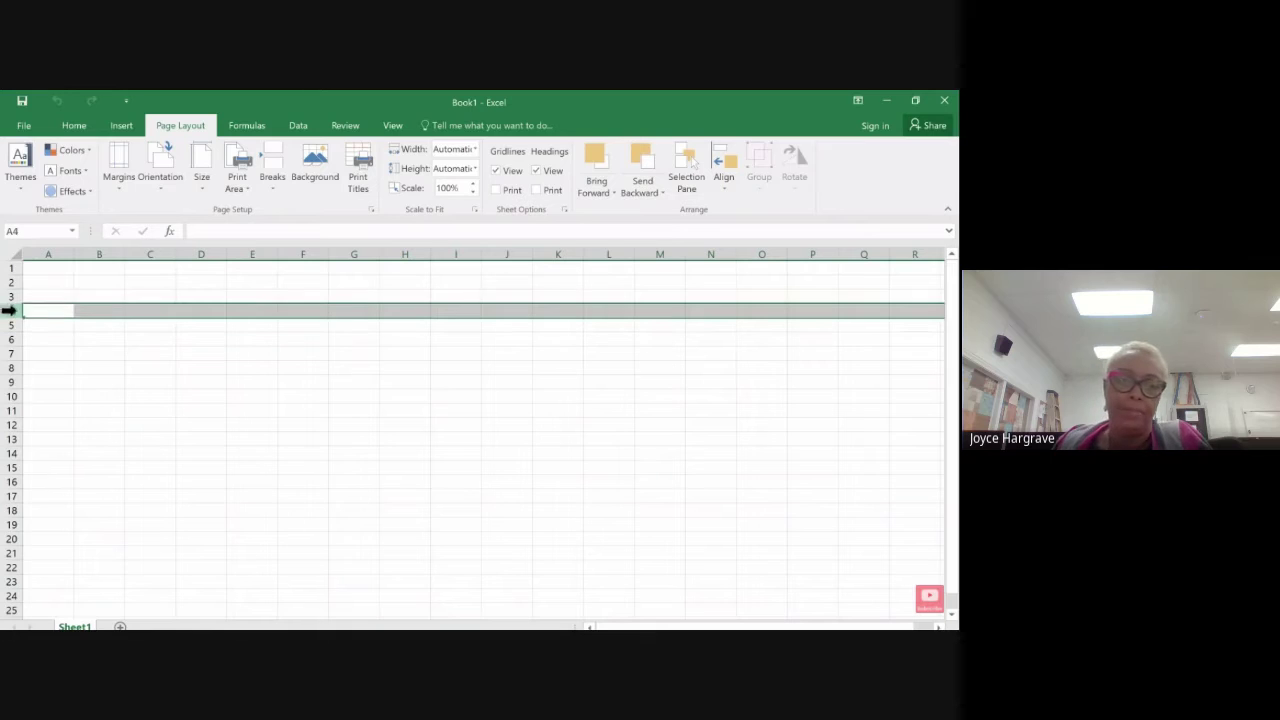
pyautogui.click(102, 252)
pyautogui.click(6, 296)
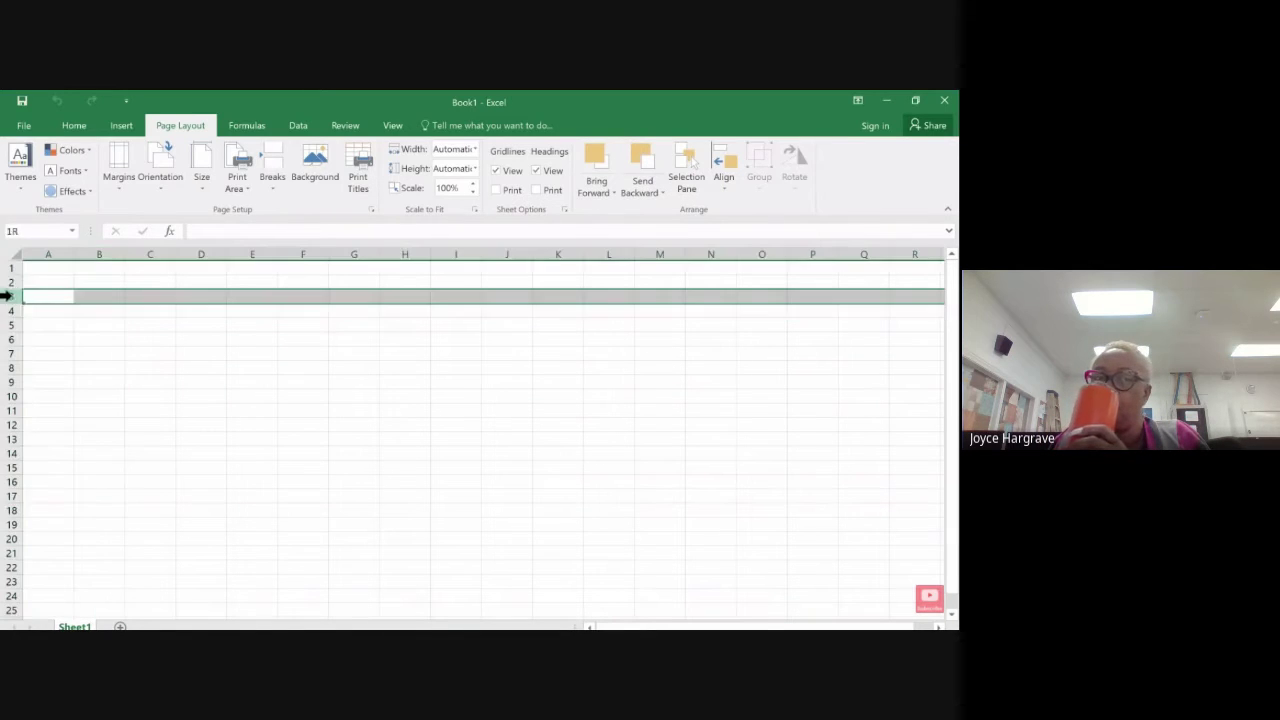
pyautogui.click(8, 282)
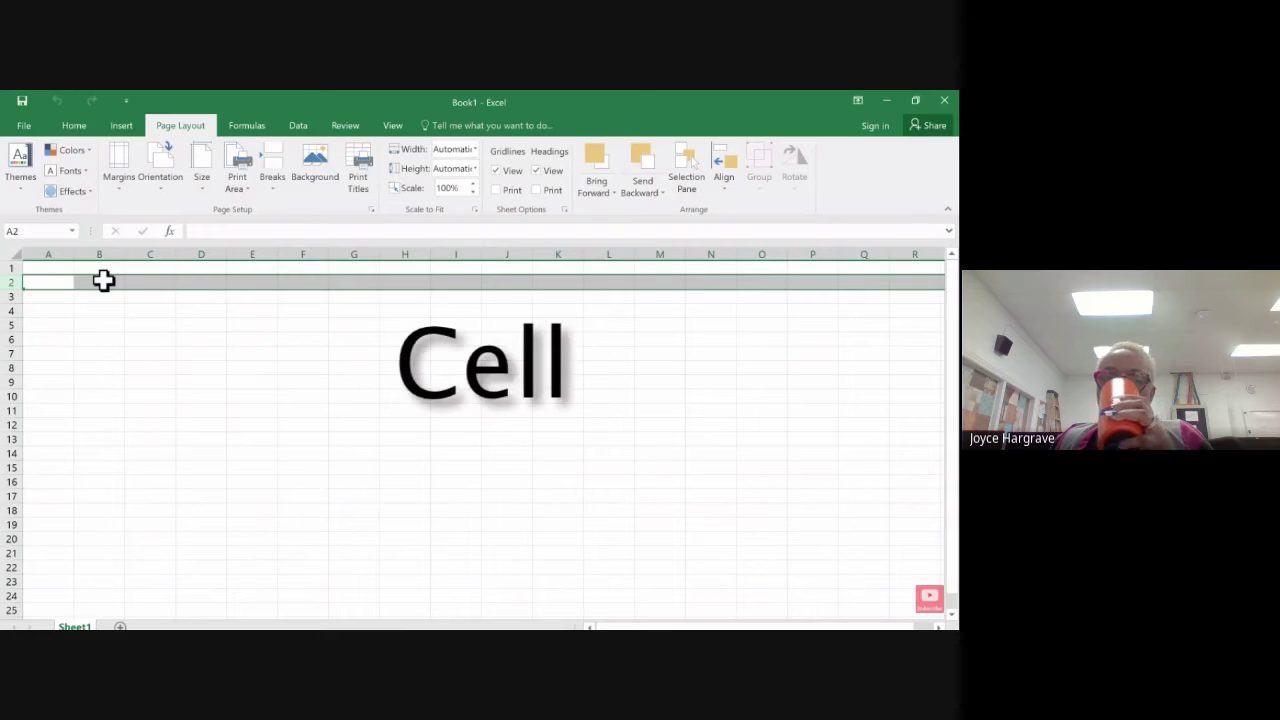
# Step: Select cells B2, D3 and C2, and highlight column C and row 2, which meet at cell C2
pyautogui.click(103, 281)
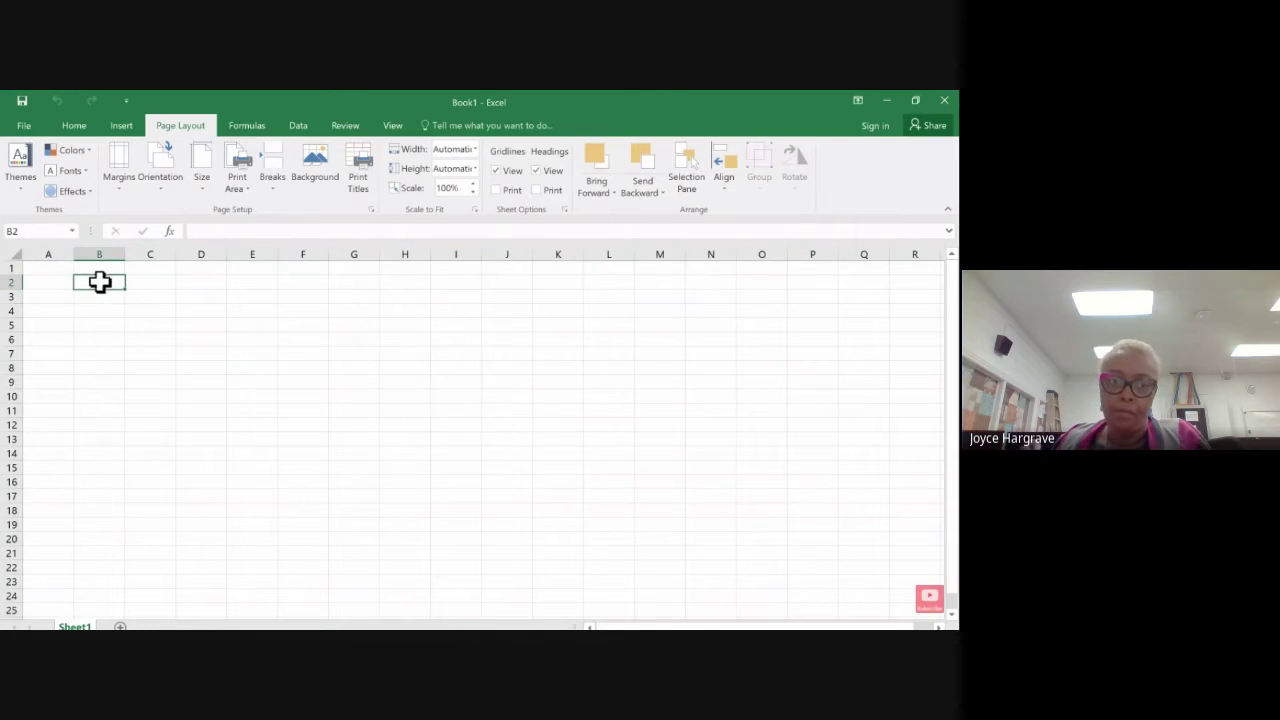
pyautogui.click(212, 300)
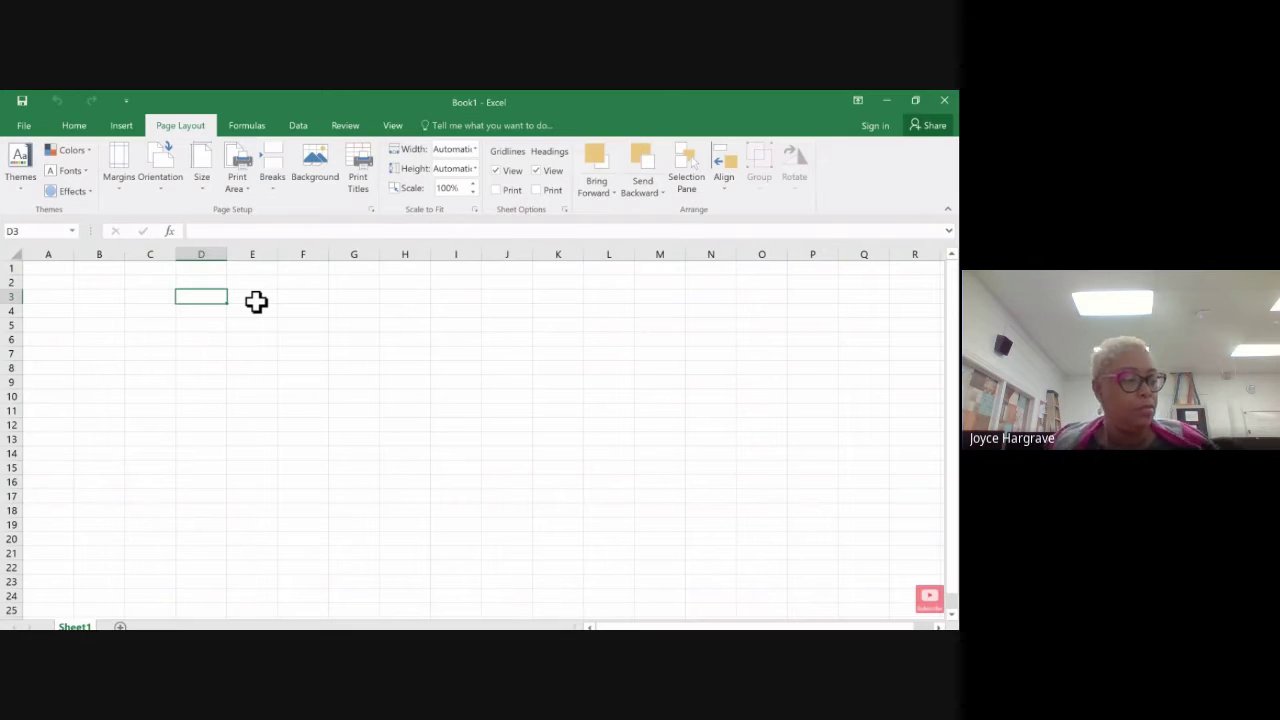
pyautogui.click(142, 285)
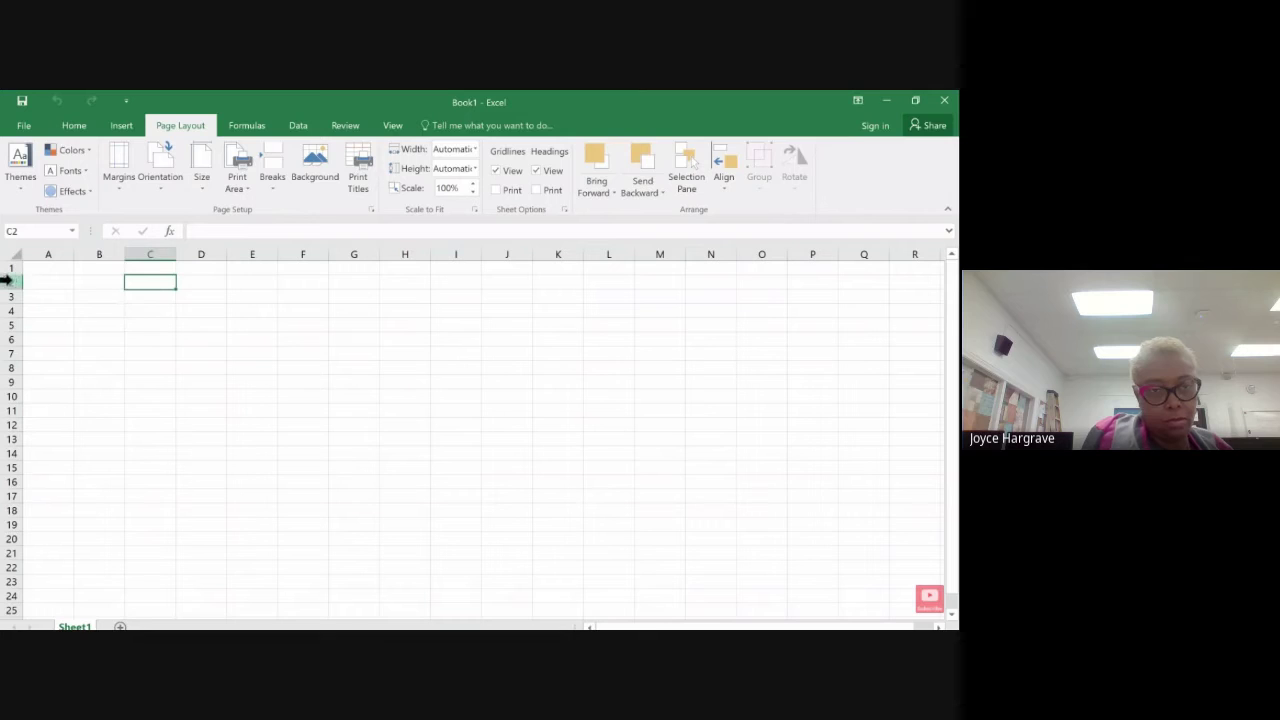
pyautogui.click(156, 252)
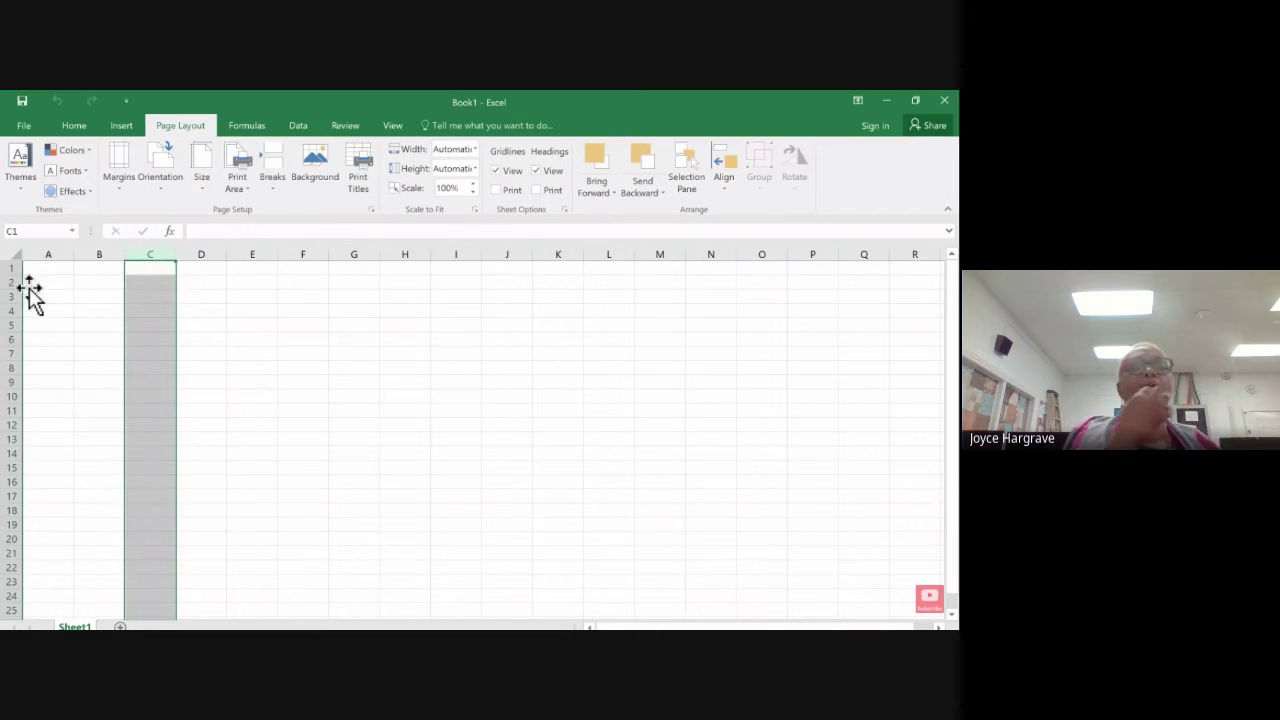
pyautogui.click(11, 282)
pyautogui.click(150, 252)
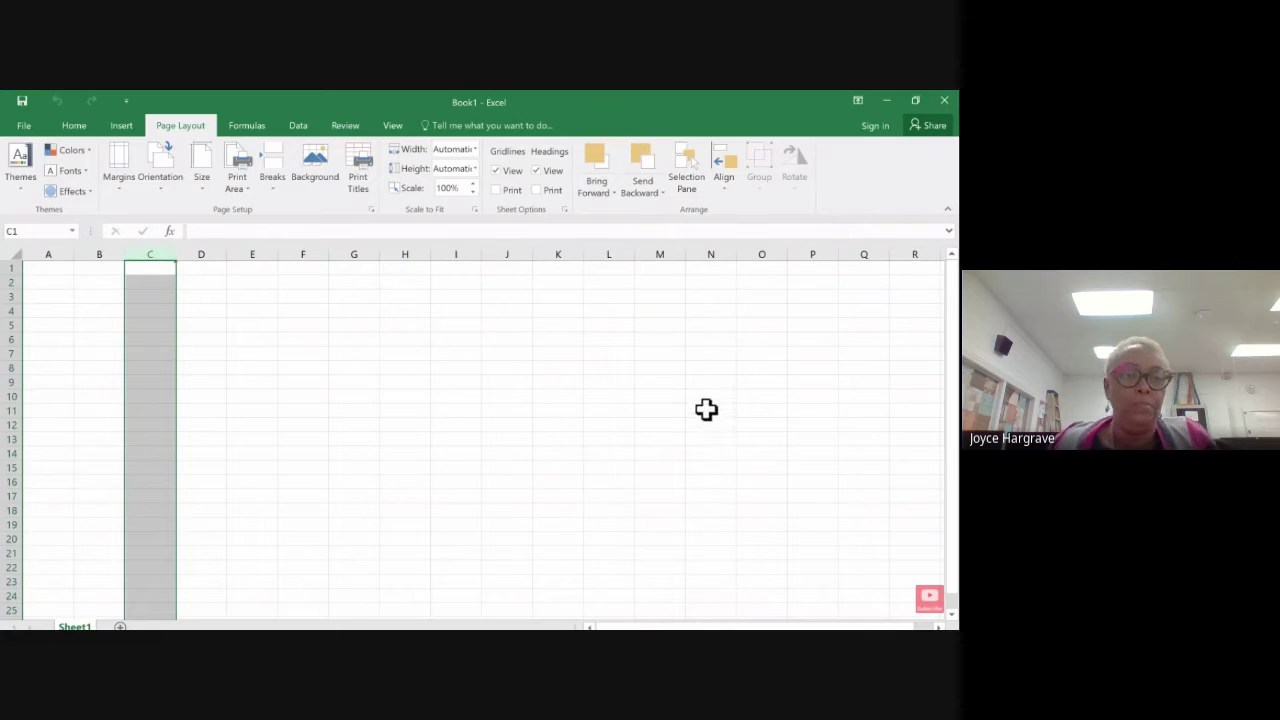
# Step: Select cells M9 and I16, and trace cell F3 by selecting column F, row 3 and the cell itself
pyautogui.click(655, 382)
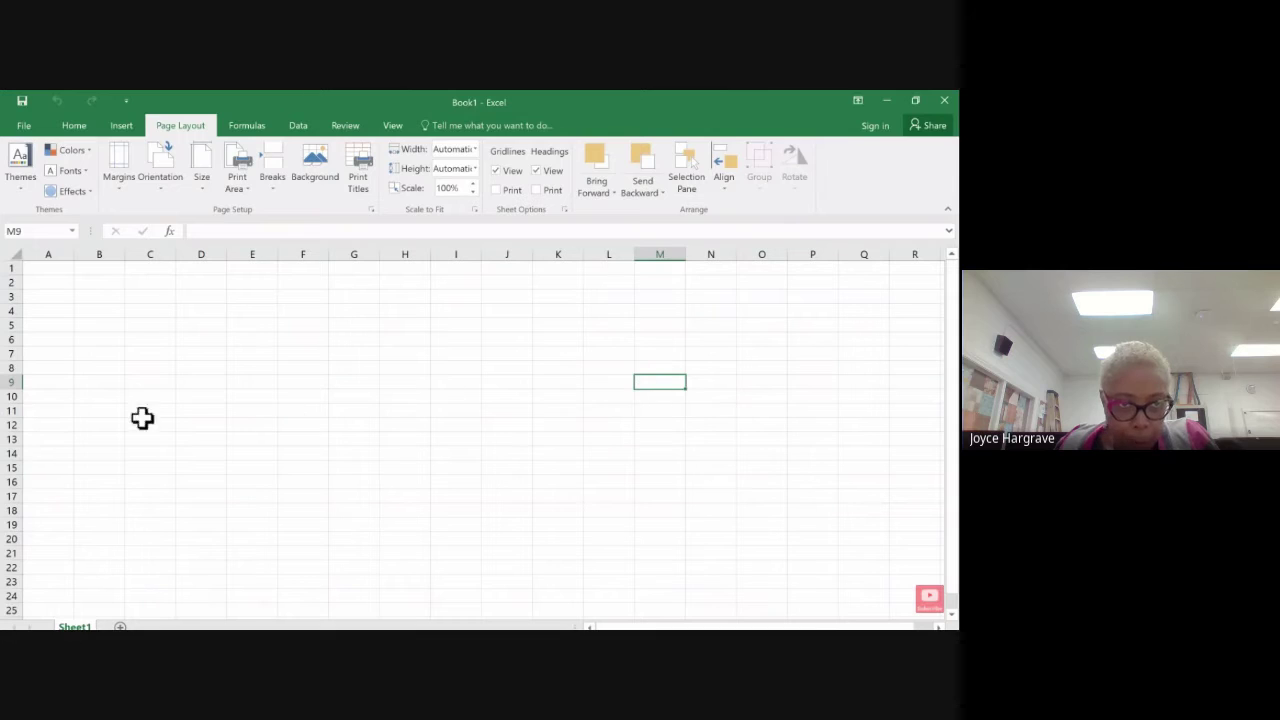
pyautogui.click(440, 477)
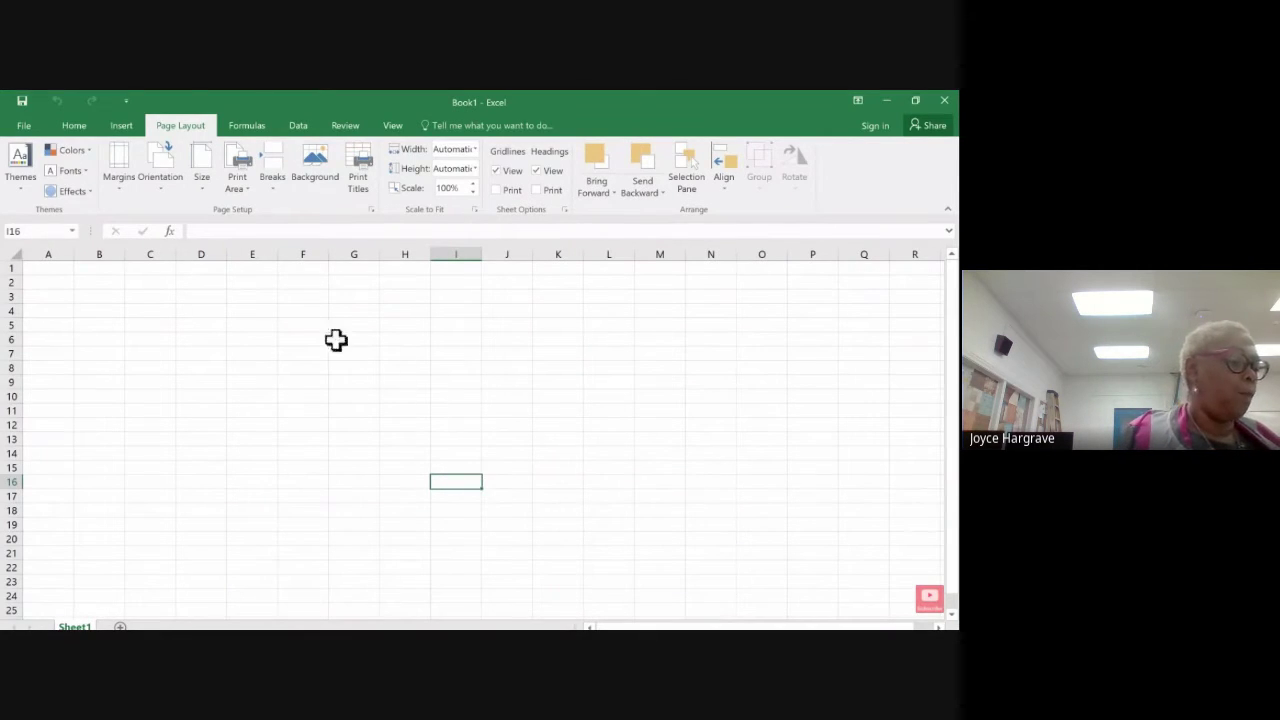
pyautogui.click(300, 254)
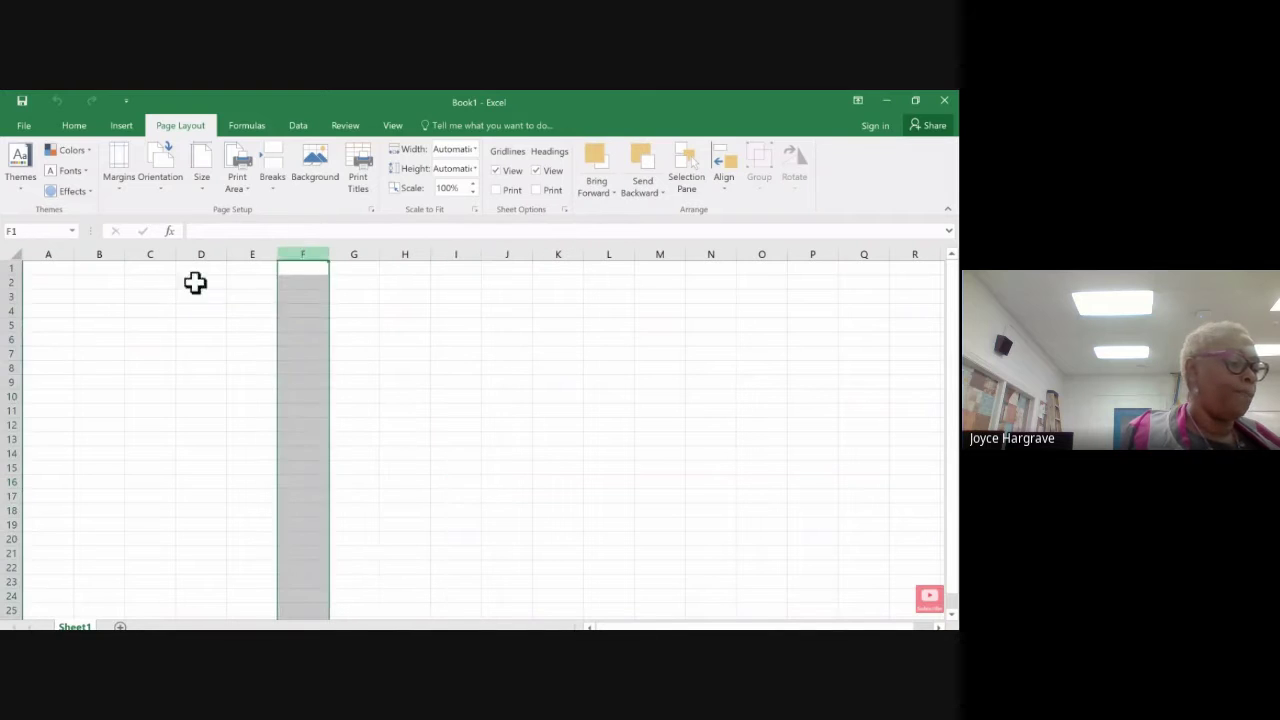
pyautogui.click(6, 296)
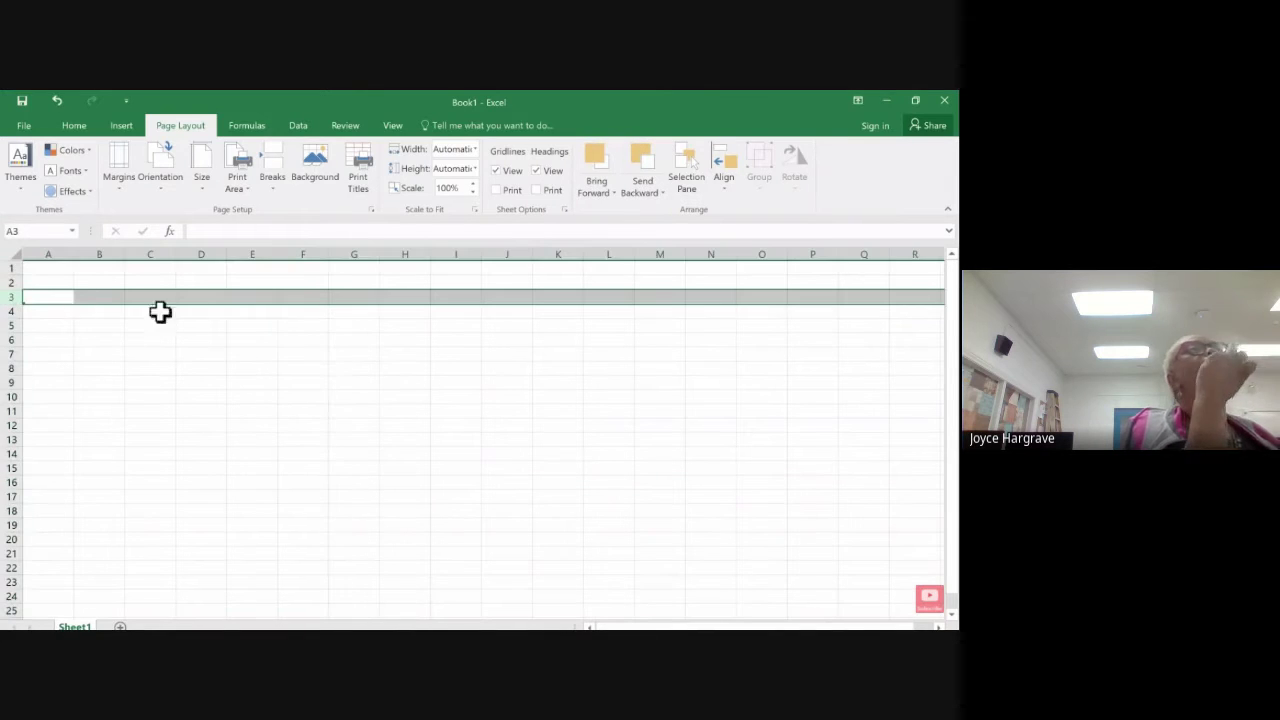
pyautogui.click(309, 298)
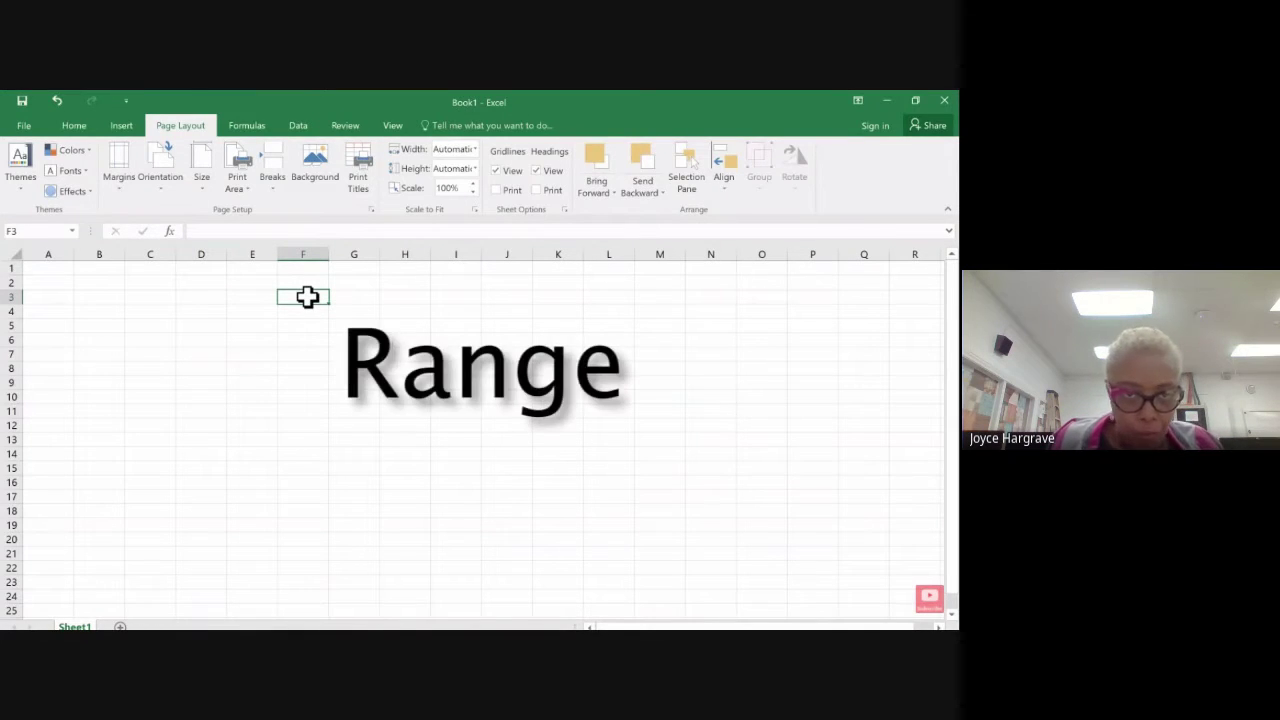
# Step: Select cell ranges of different shapes in turn, including F3:H8, F5:F18 and D3:J19
pyautogui.click(346, 349)
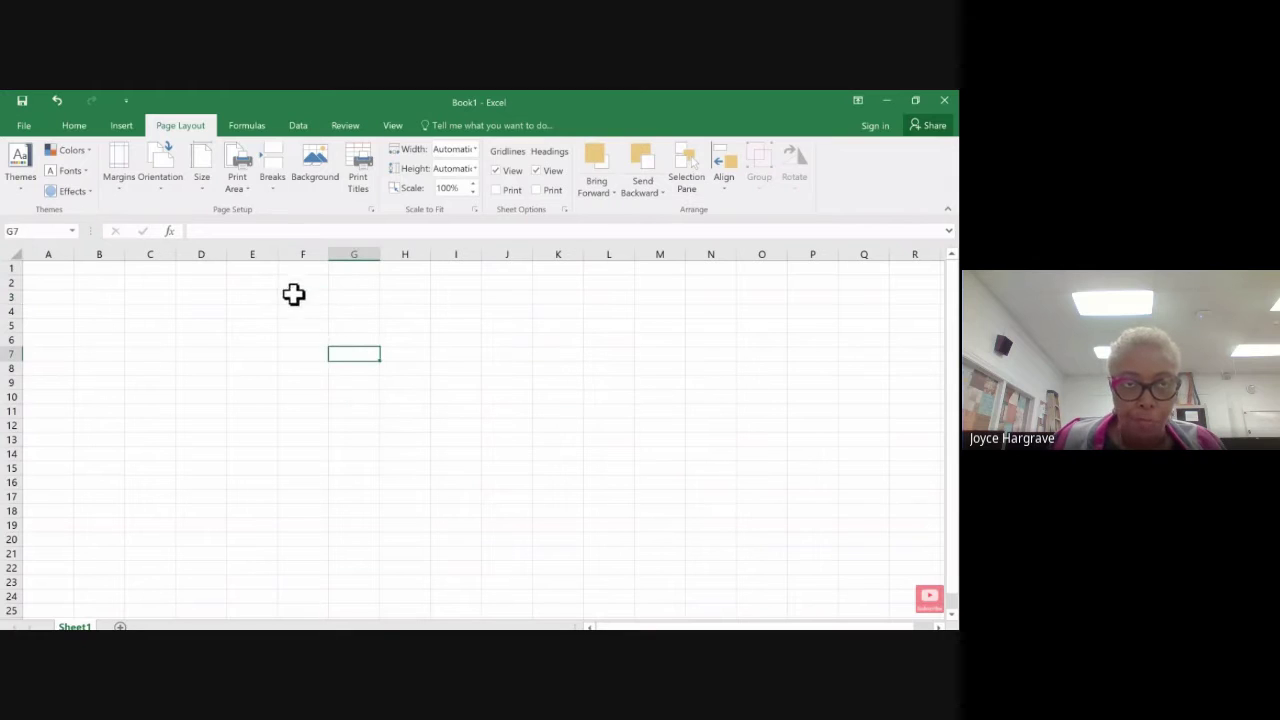
pyautogui.moveTo(291, 294); pyautogui.dragTo(426, 371)
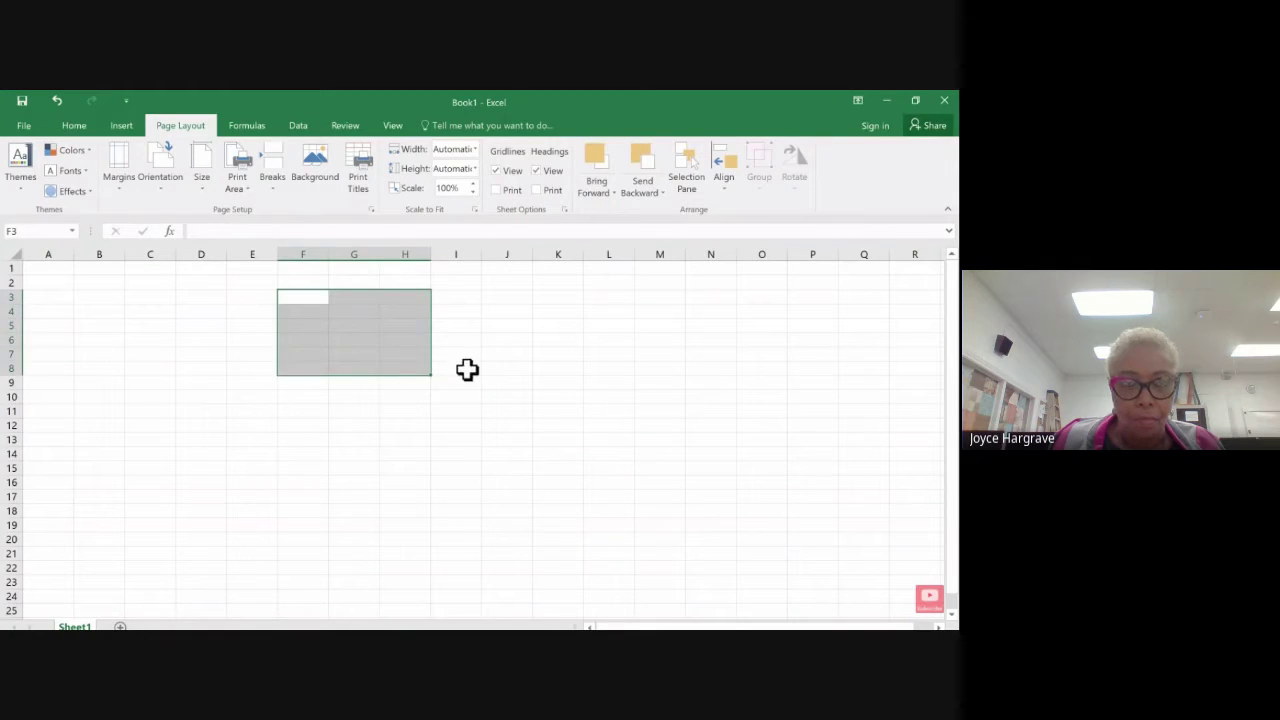
pyautogui.click(466, 369)
pyautogui.click(303, 295)
pyautogui.moveTo(308, 302); pyautogui.dragTo(463, 309)
pyautogui.click(303, 368)
pyautogui.moveTo(309, 328); pyautogui.dragTo(320, 506)
pyautogui.click(303, 383)
pyautogui.click(306, 336)
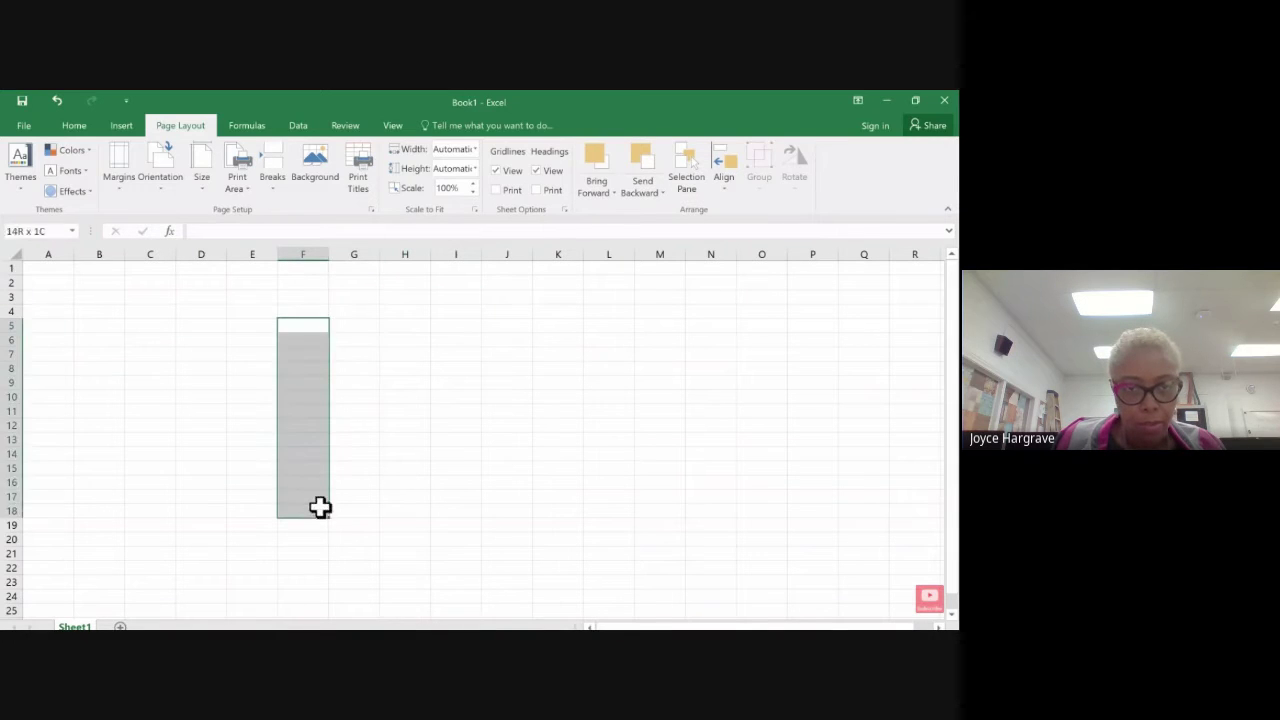
pyautogui.moveTo(306, 302); pyautogui.dragTo(492, 524)
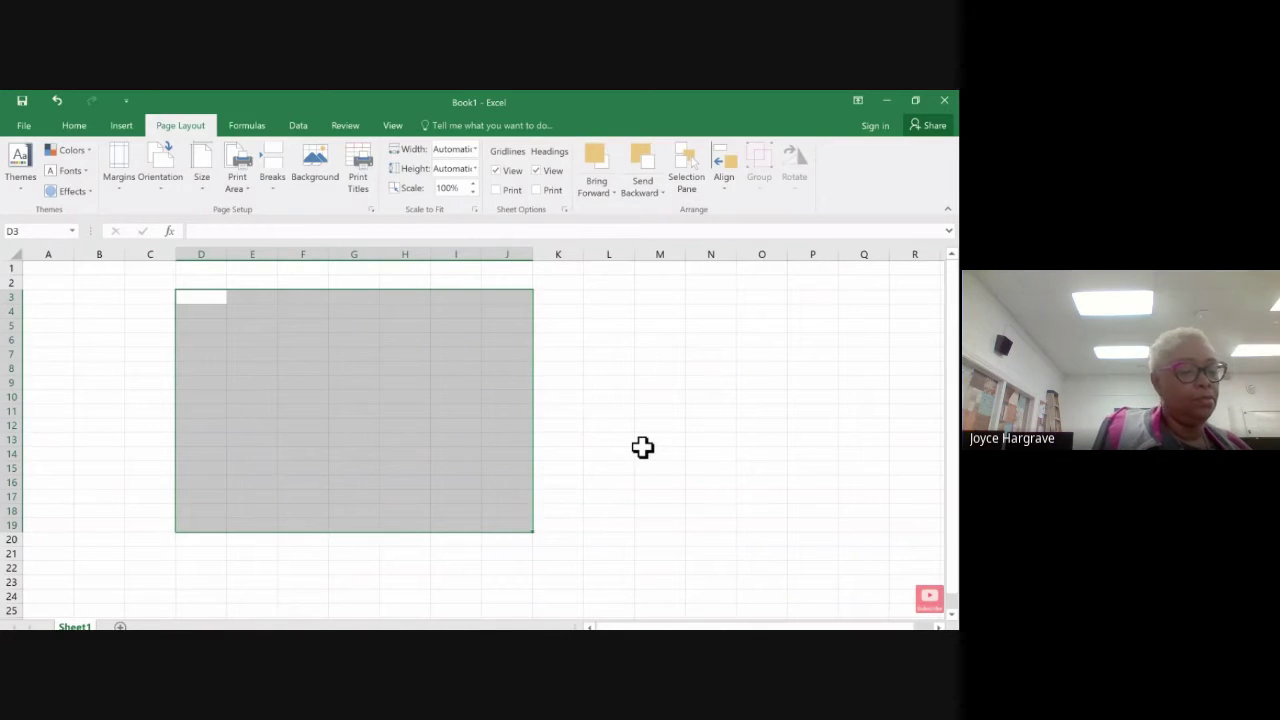
# Step: Move down column L to cell L7, select the range L7:N12 and single out its last cell, N12
pyautogui.click(608, 316)
pyautogui.press('Down')
pyautogui.press('Down')
pyautogui.press('Down')
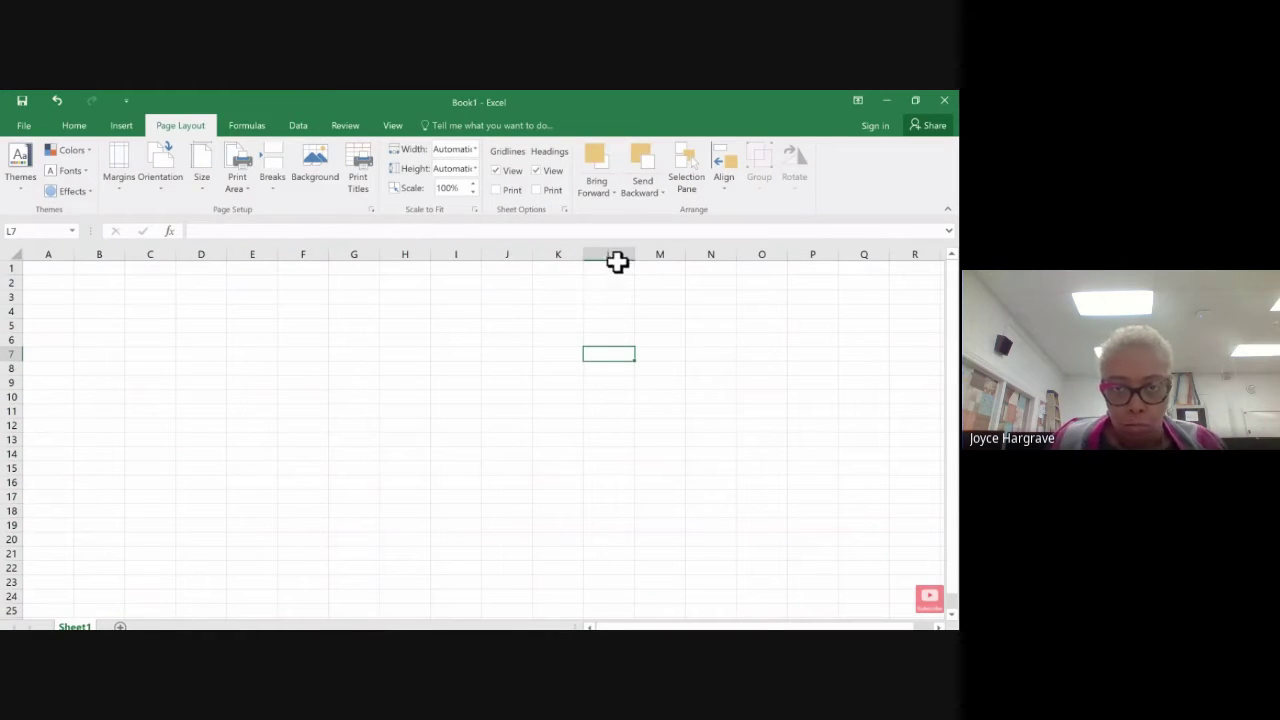
pyautogui.moveTo(606, 352); pyautogui.dragTo(710, 418)
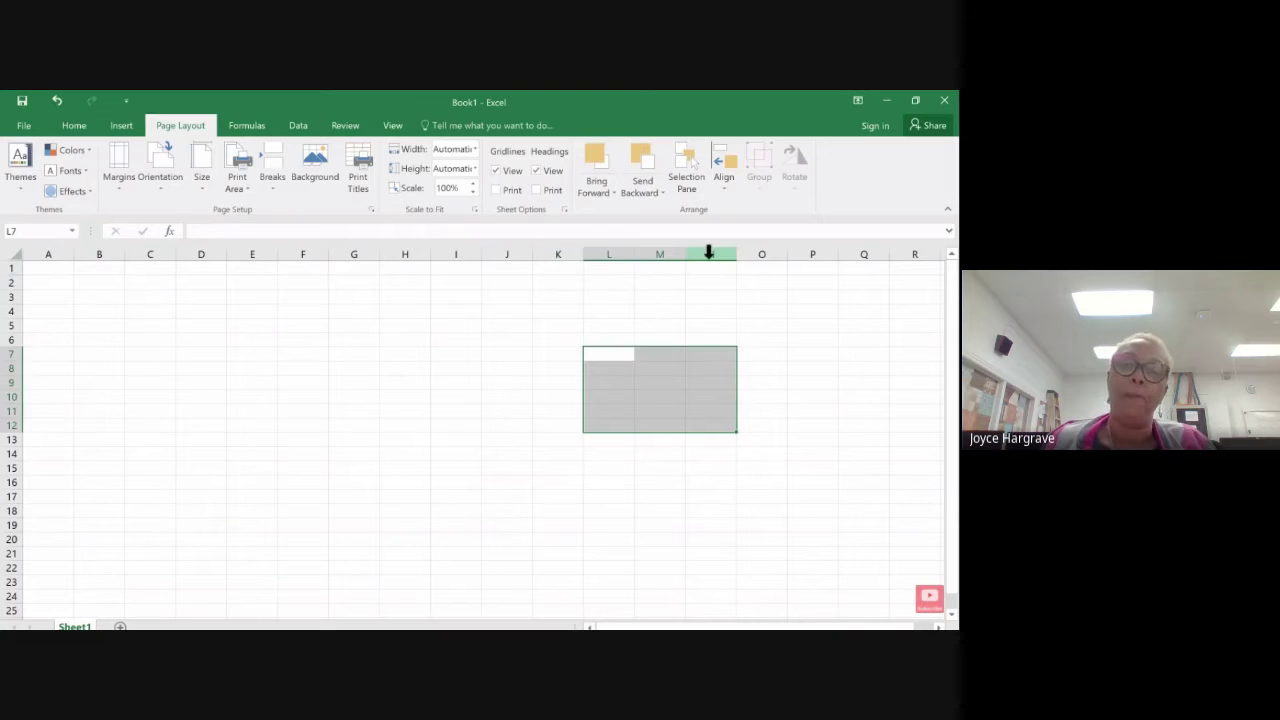
pyautogui.click(719, 426)
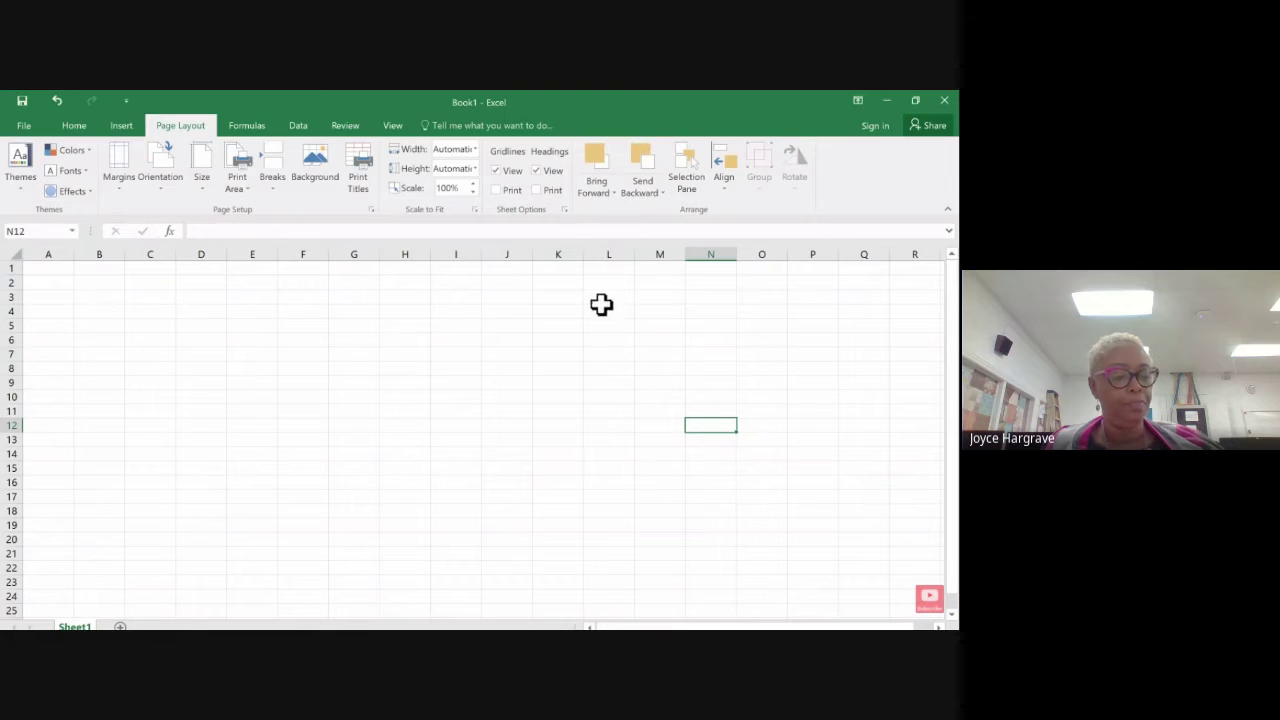
# Step: Select the range L7:N12 again
pyautogui.moveTo(607, 335); pyautogui.dragTo(706, 423)
pyautogui.click(466, 417)
pyautogui.moveTo(605, 349); pyautogui.dragTo(706, 428)
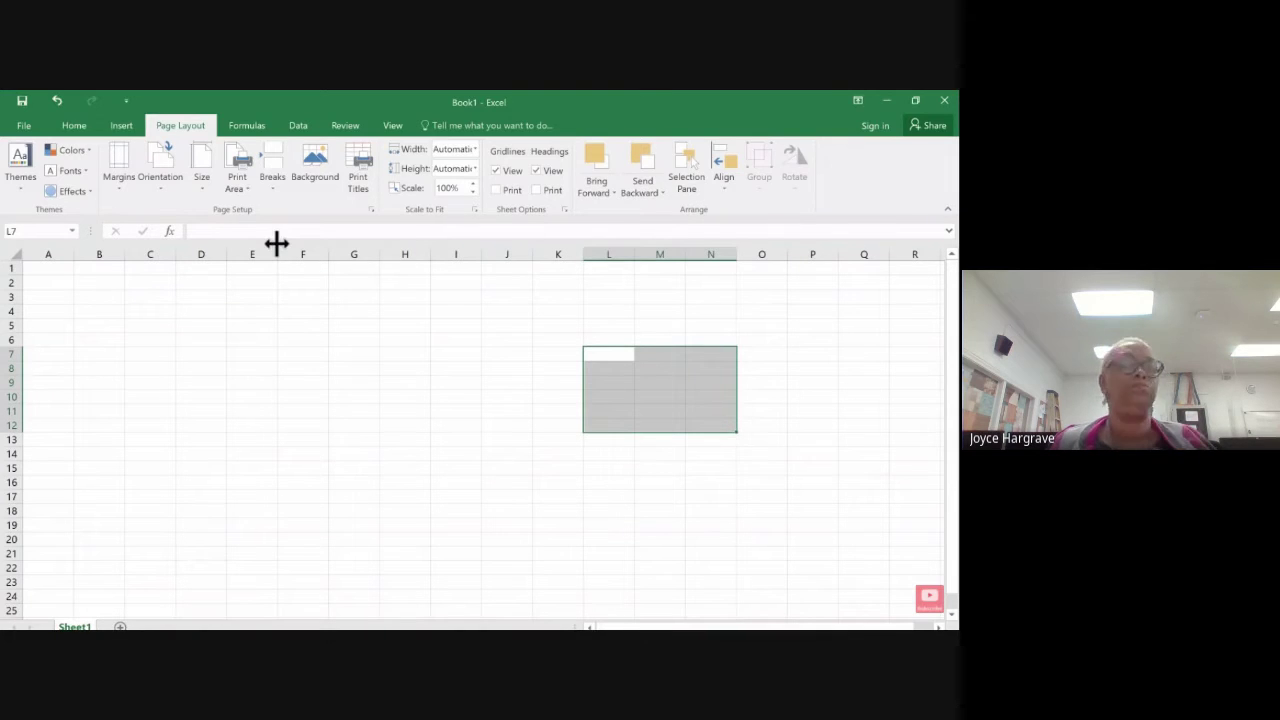
# Step: Write the range reference L7:n12 in cell L7 and discard the entry
pyautogui.click(220, 230)
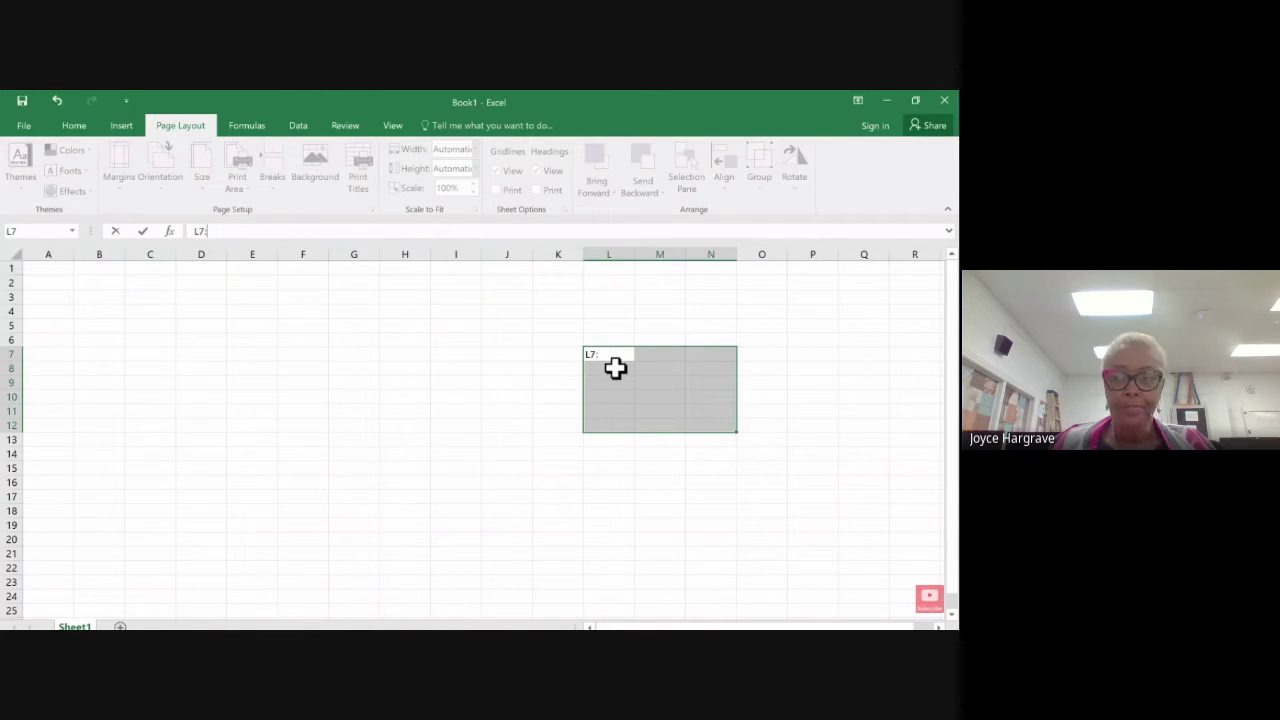
pyautogui.write('n12')
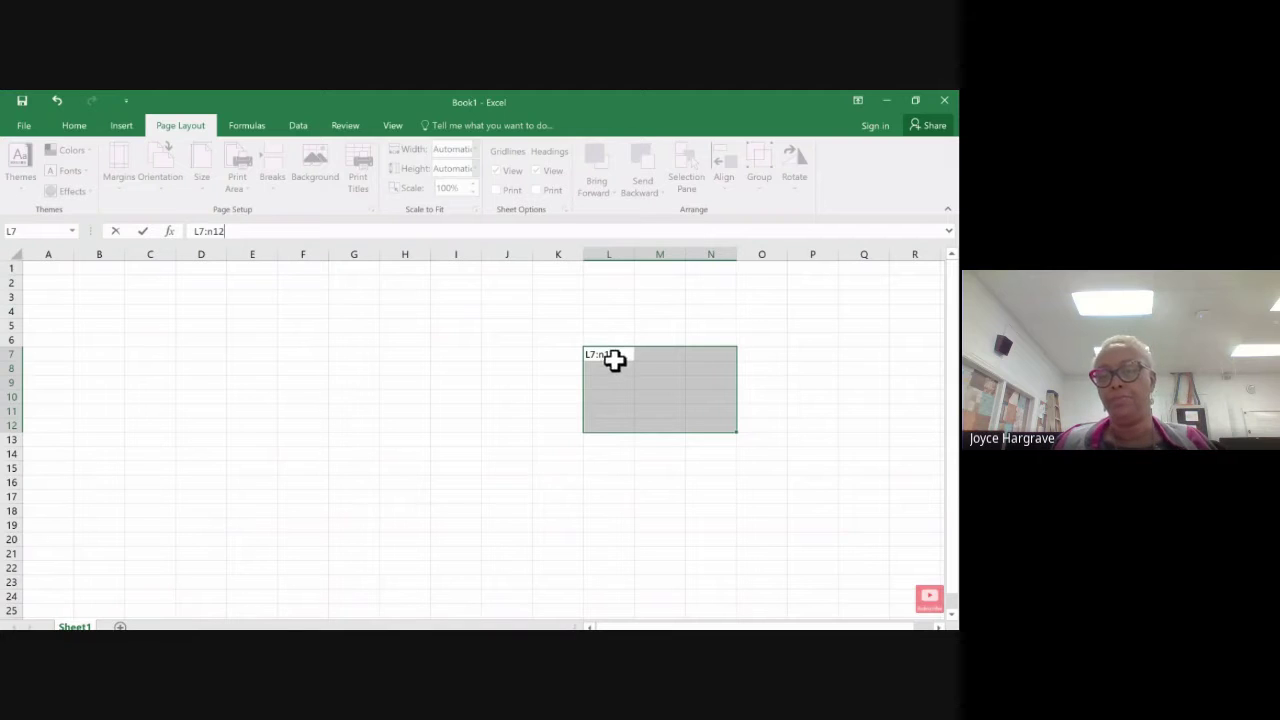
pyautogui.press('Escape')
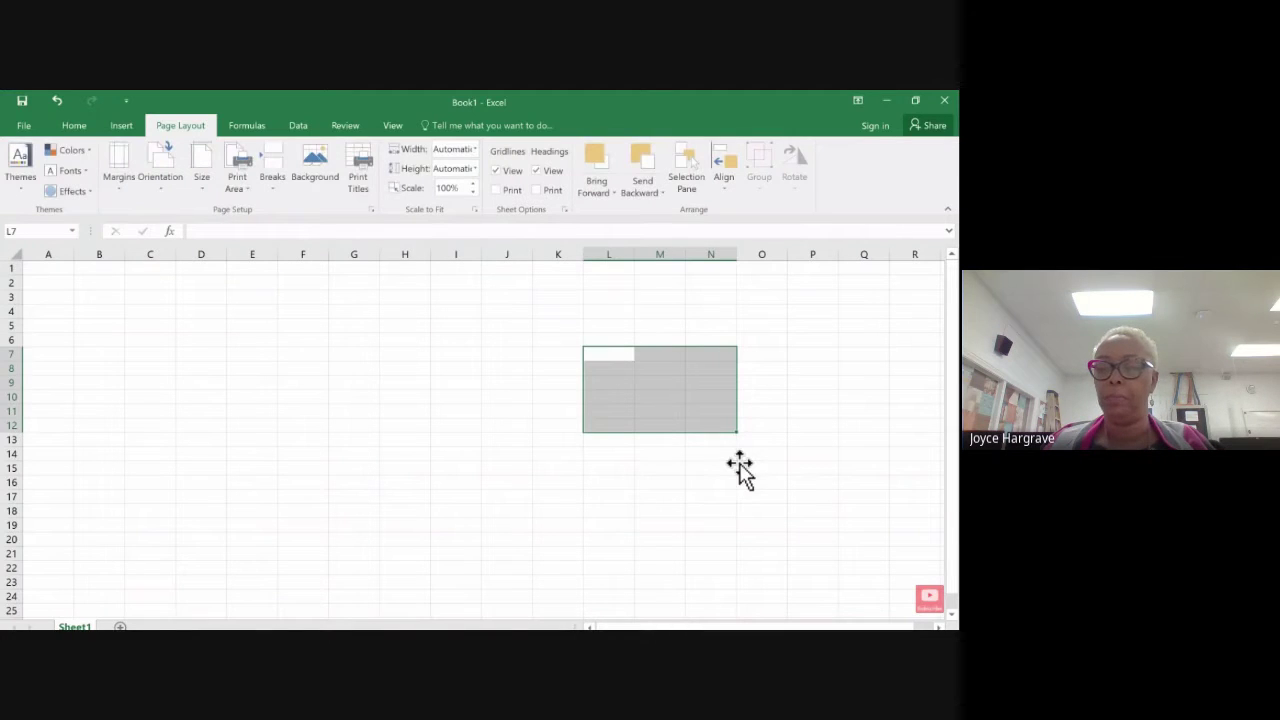
# Step: Select cell J6 and go back to the Home commands on the ribbon
pyautogui.click(526, 344)
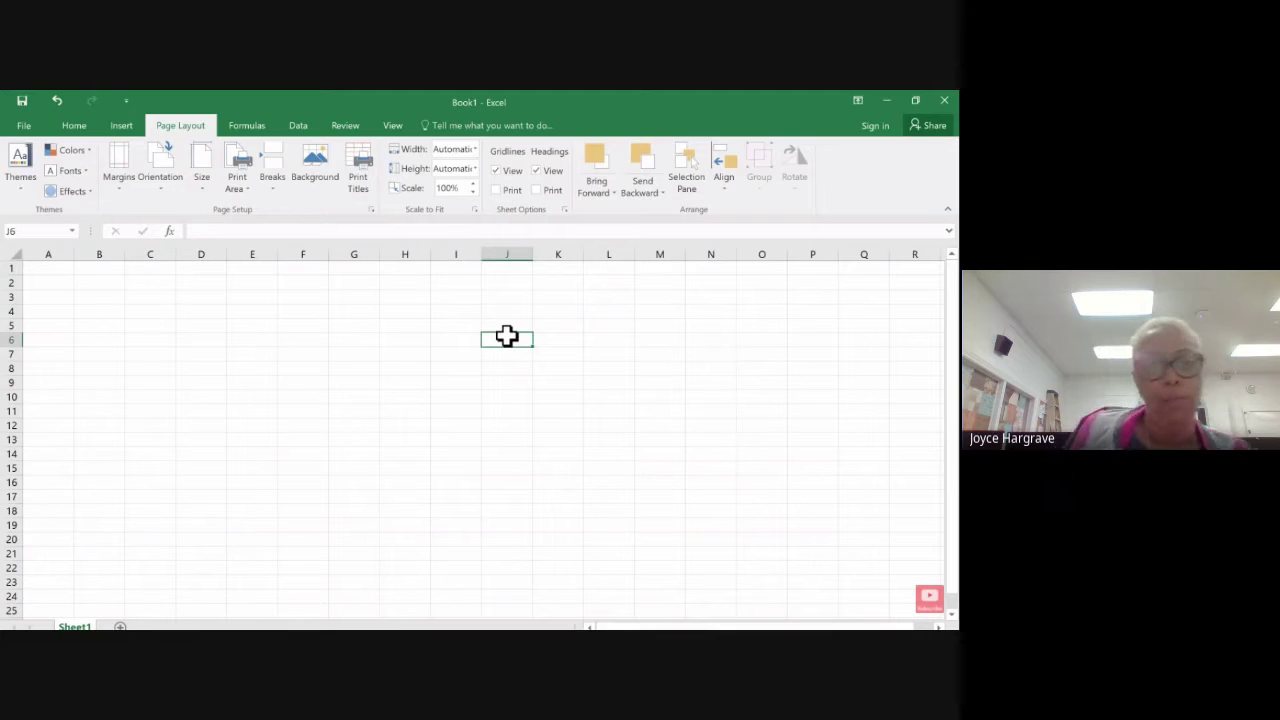
pyautogui.click(74, 126)
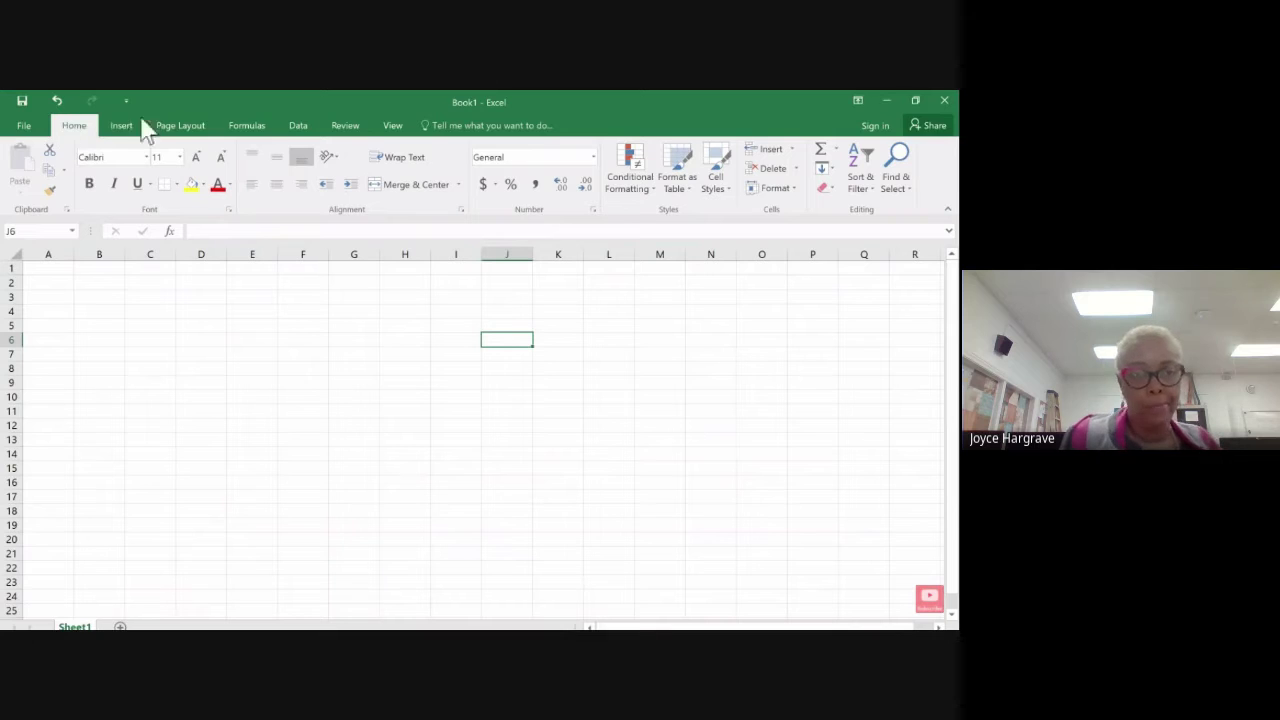
# Step: Select the range B3:F9 as a block, then deselect it by selecting cell G15
pyautogui.moveTo(46, 270); pyautogui.dragTo(844, 556)
pyautogui.click(372, 440)
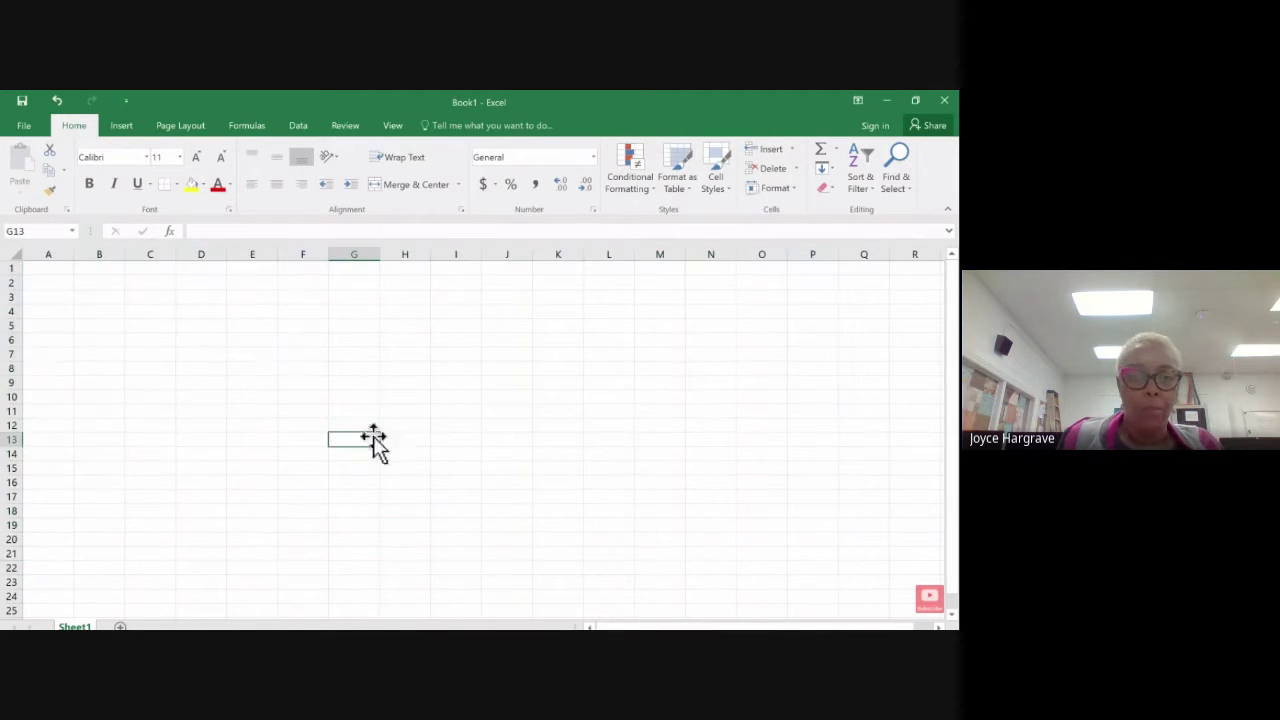
pyautogui.click(131, 294)
pyautogui.moveTo(114, 300); pyautogui.dragTo(288, 372)
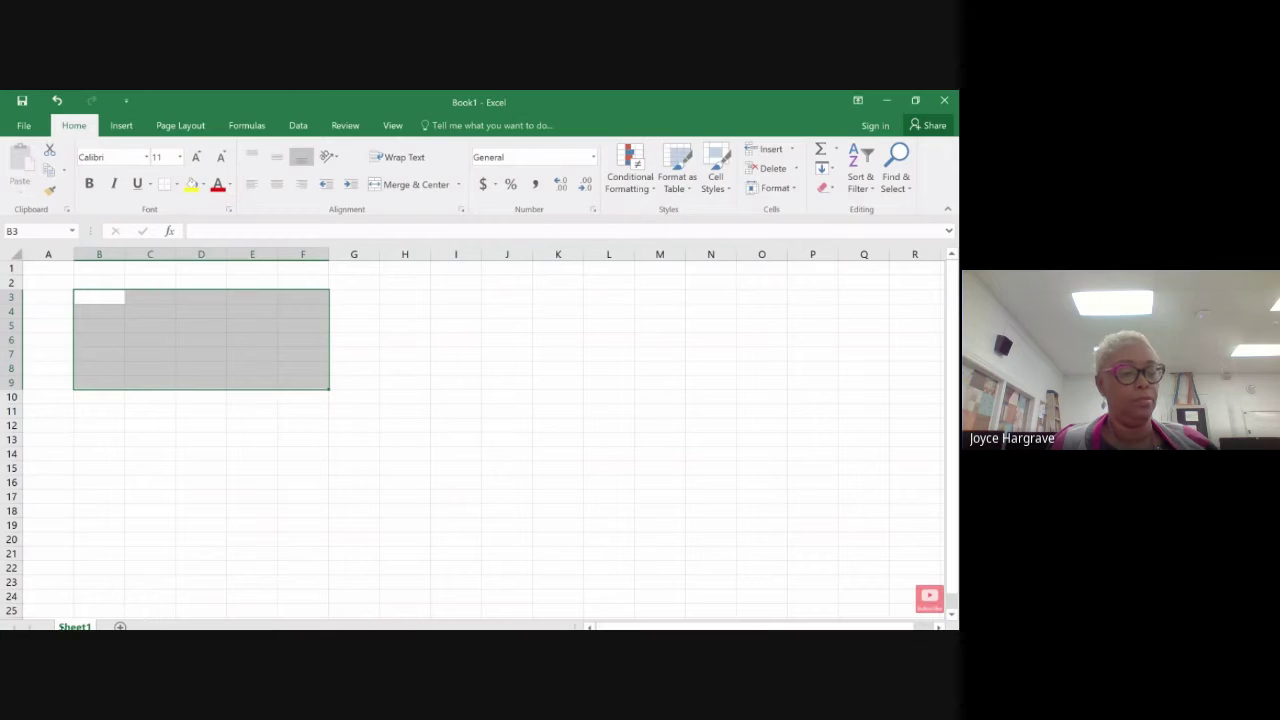
pyautogui.click(356, 466)
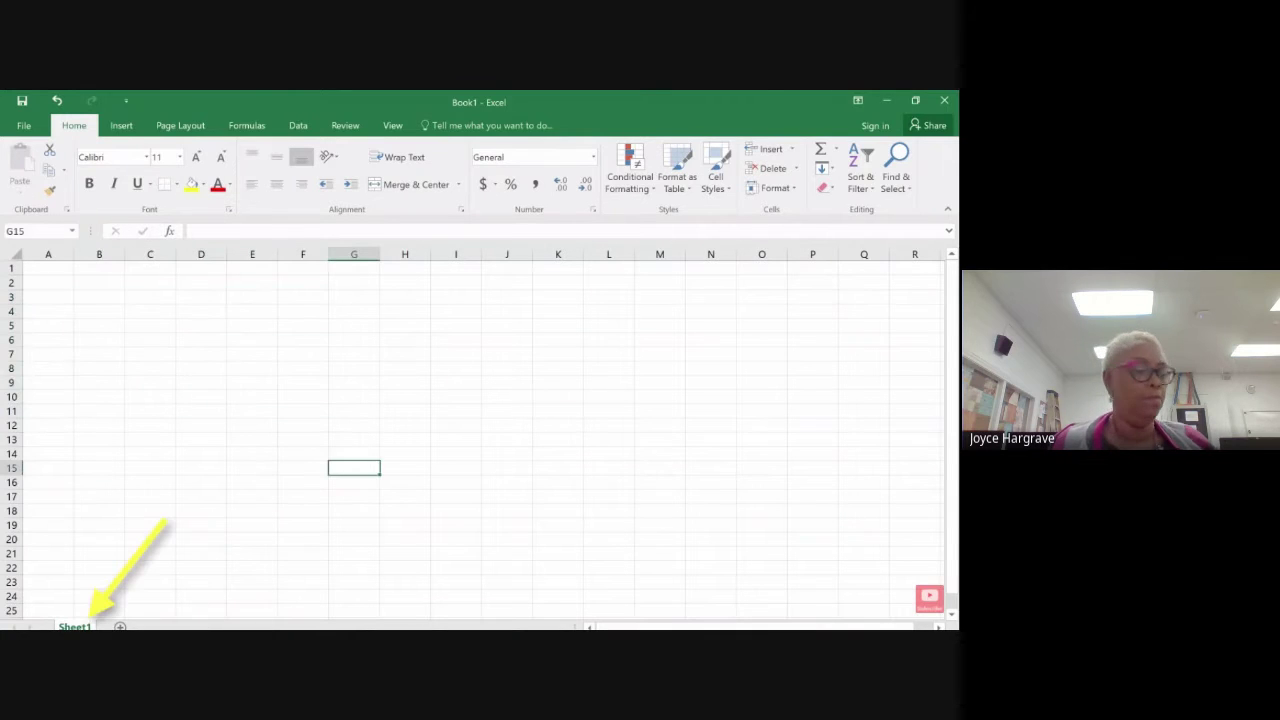
# Step: Add a second worksheet to the workbook and return to Sheet1
pyautogui.click(120, 627)
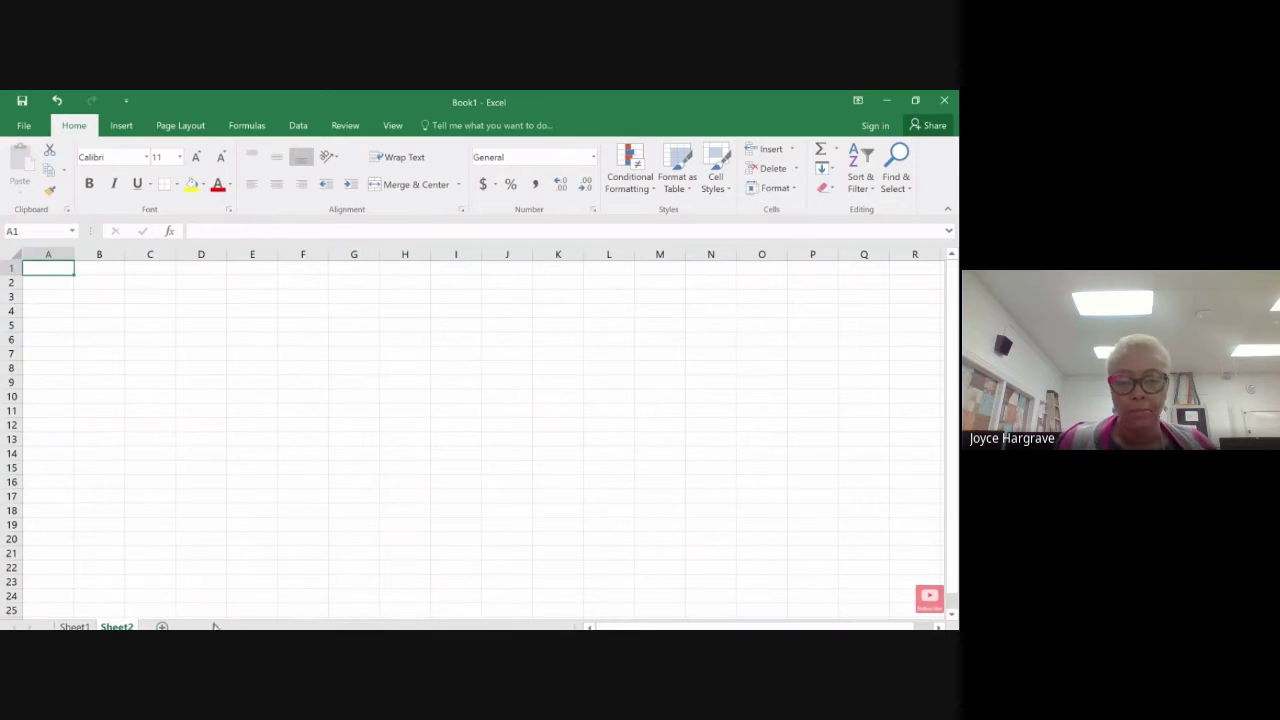
pyautogui.click(74, 627)
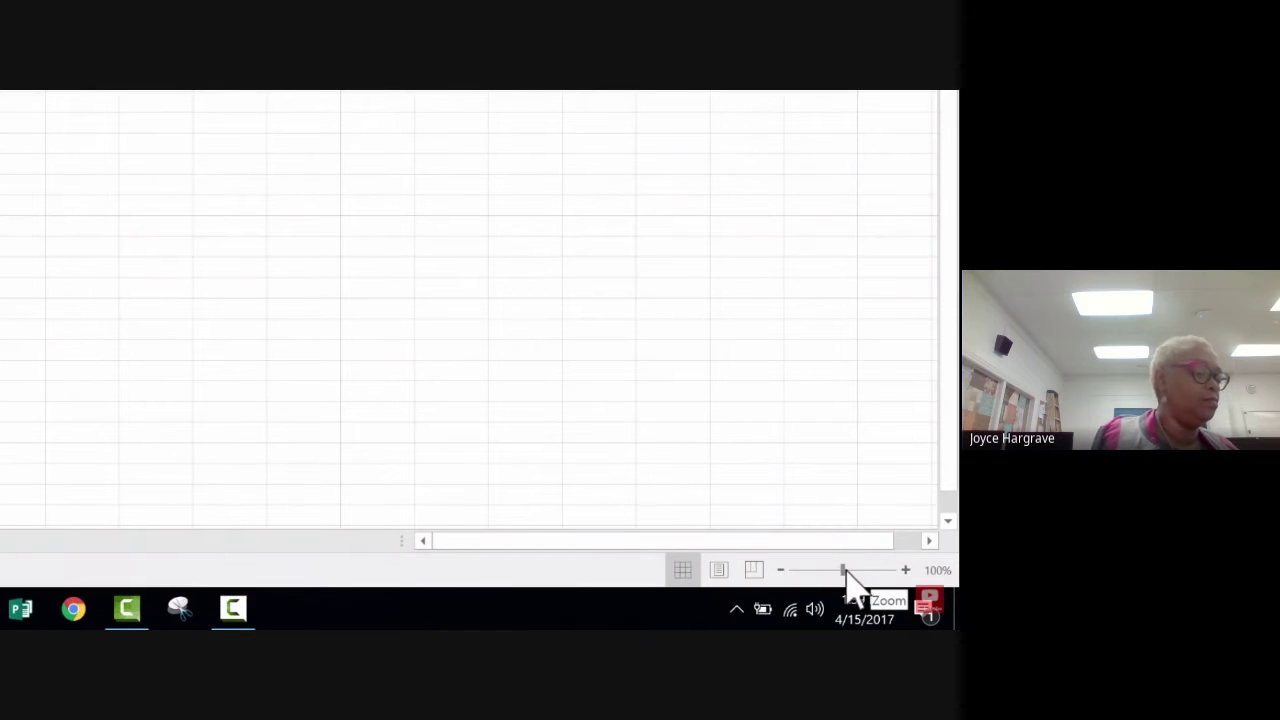
# Step: Enter the title Movie Inventory in cell A1 of Sheet1
pyautogui.moveTo(845, 572); pyautogui.dragTo(864, 571)
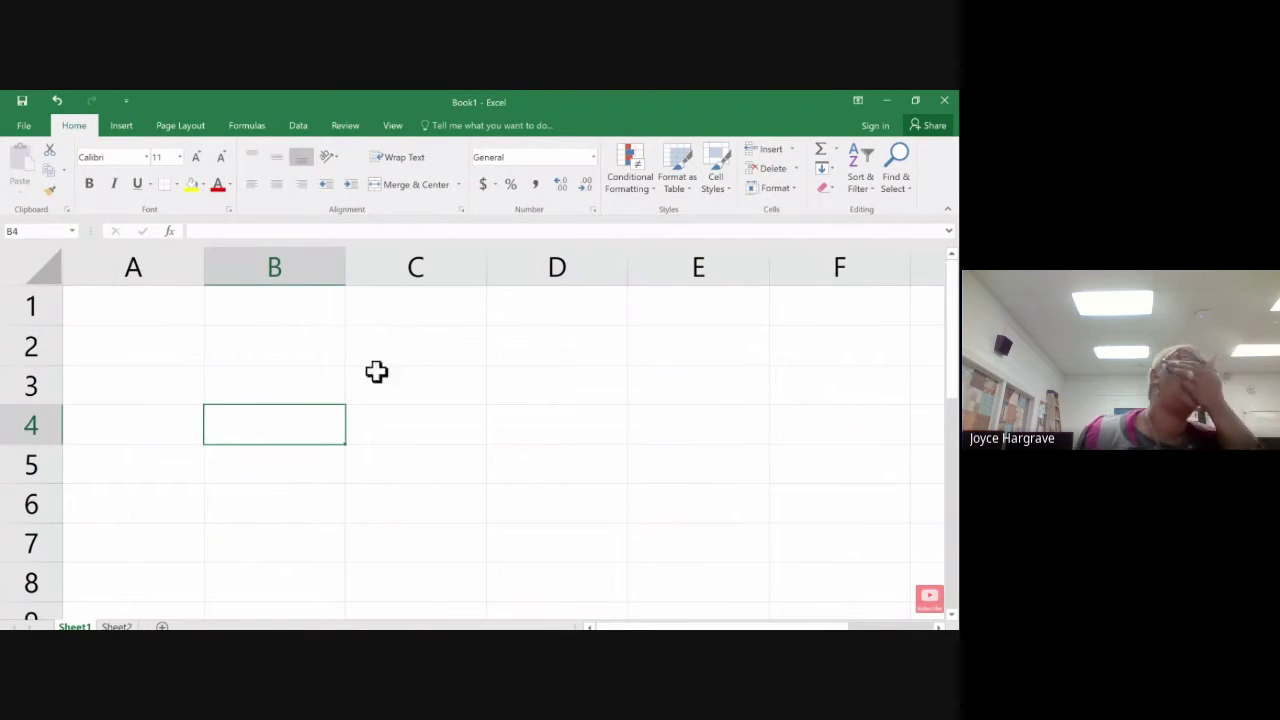
pyautogui.click(170, 308)
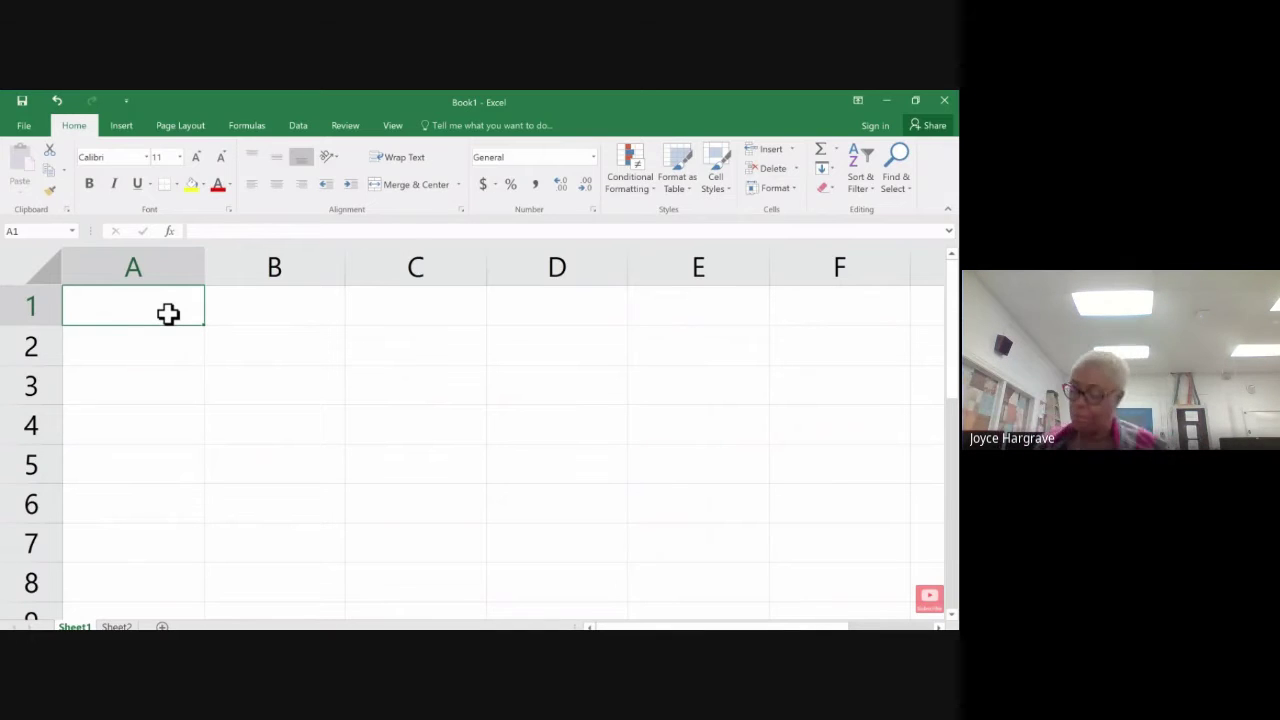
pyautogui.write('Mo')
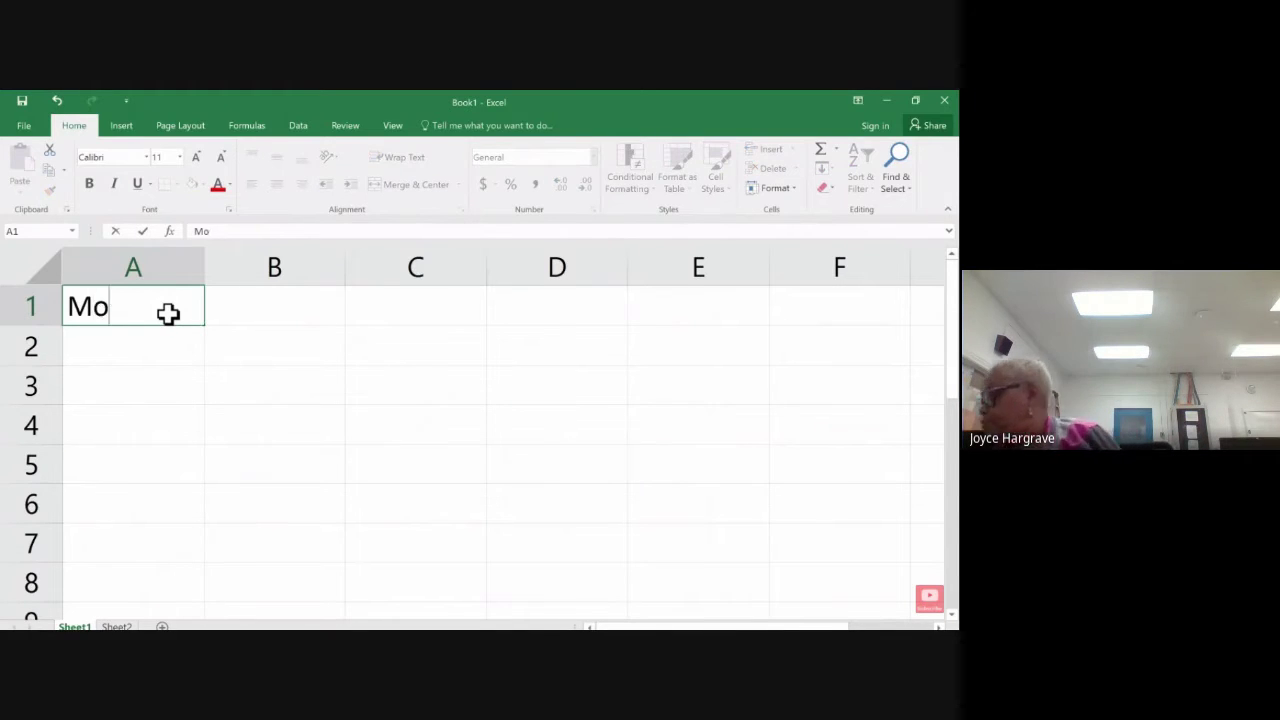
pyautogui.write('vie Inventory')
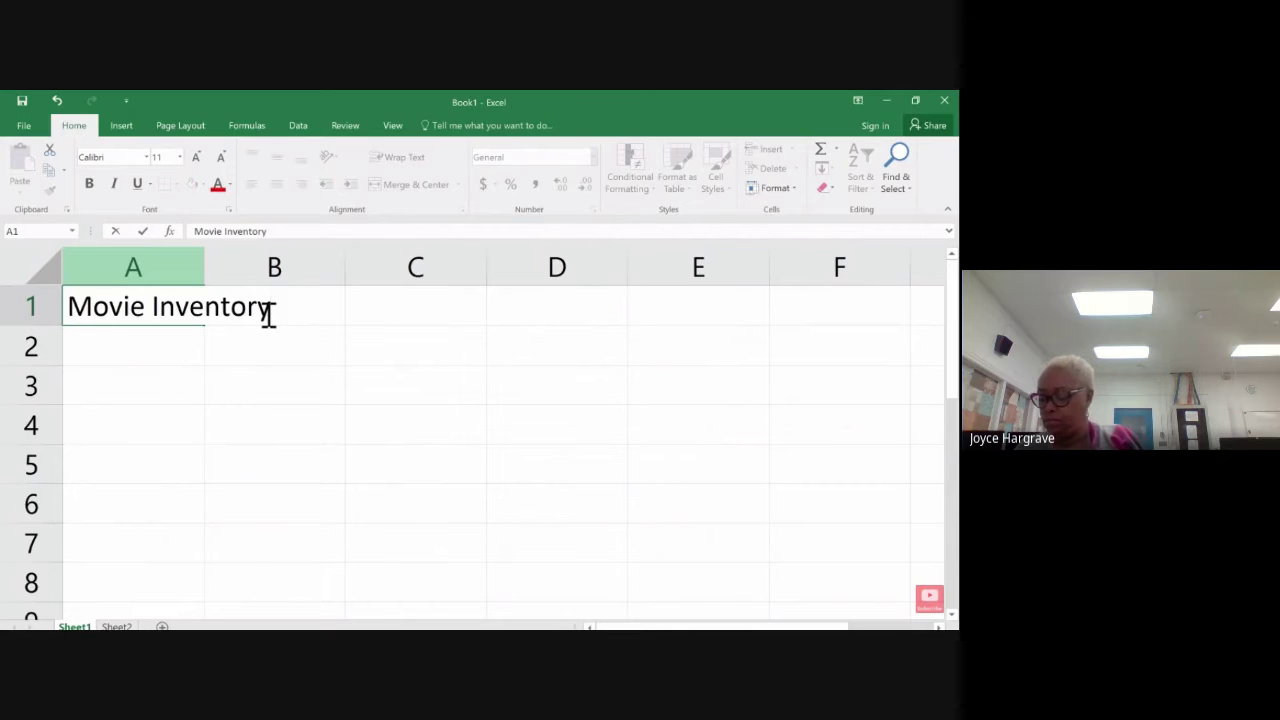
pyautogui.press('Return')
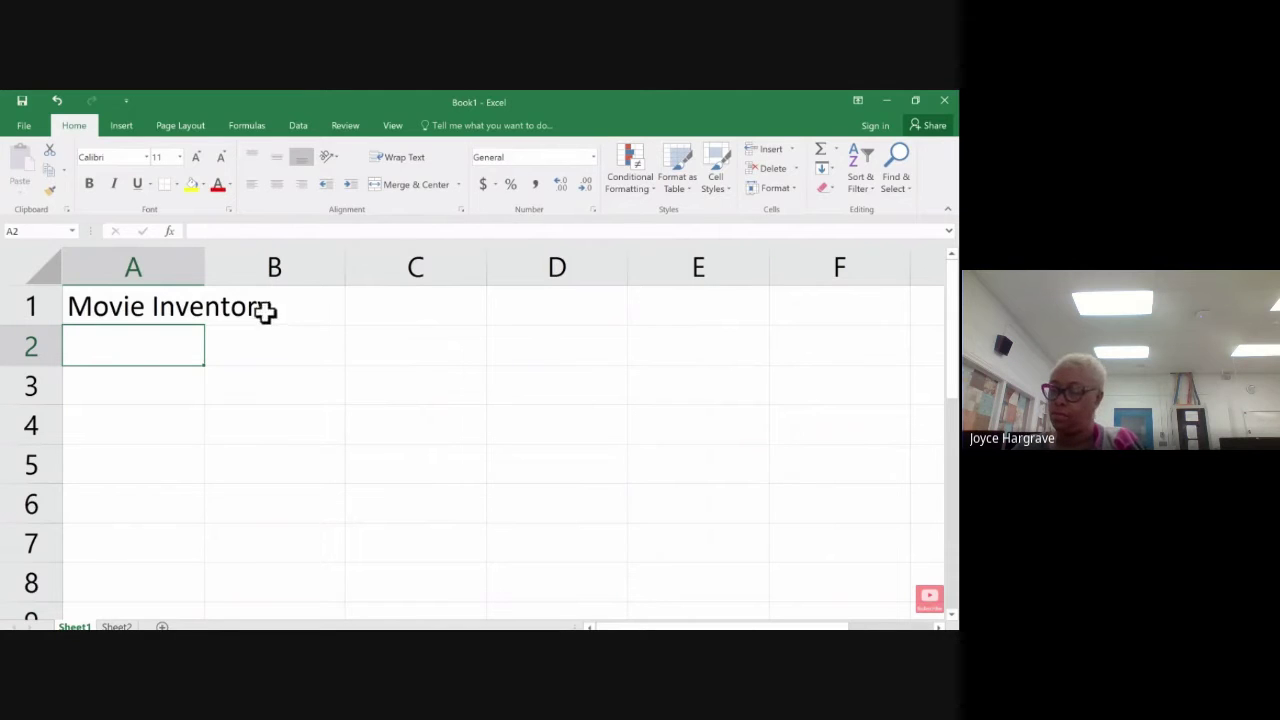
# Step: Select the title cell A1, then enter the filler text akjf in cell B1 beside it
pyautogui.click(102, 313)
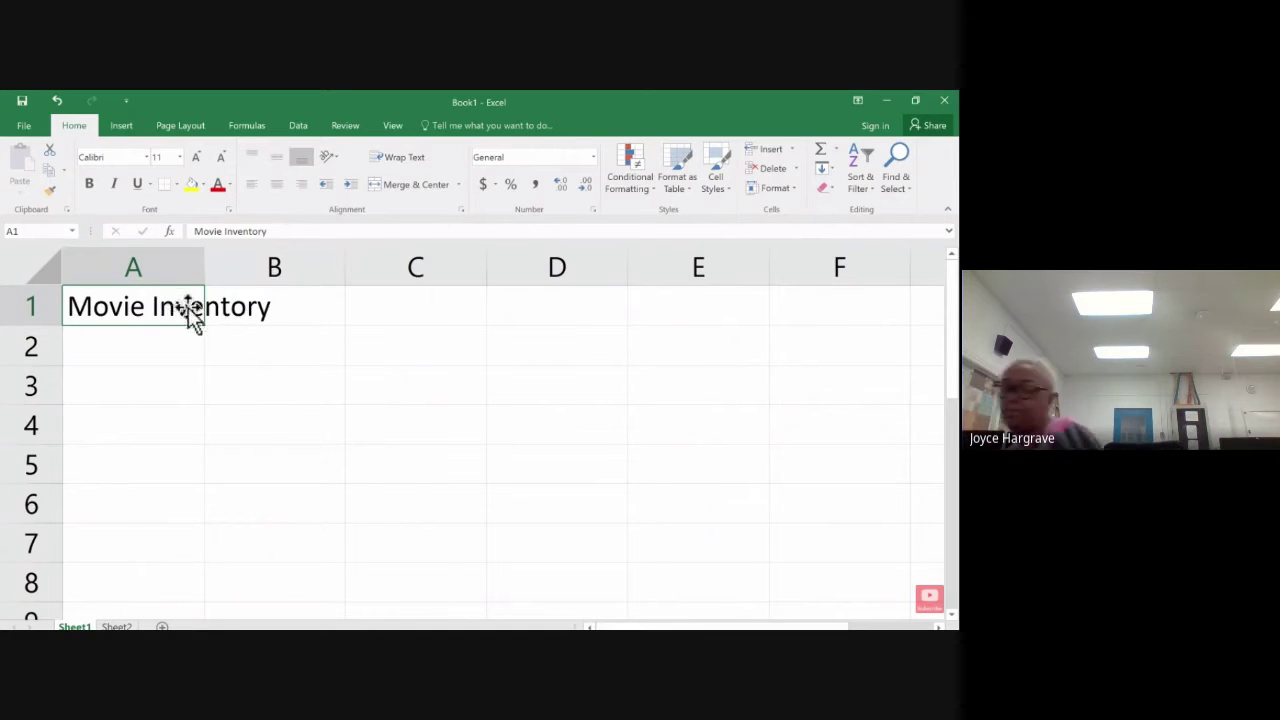
pyautogui.click(273, 309)
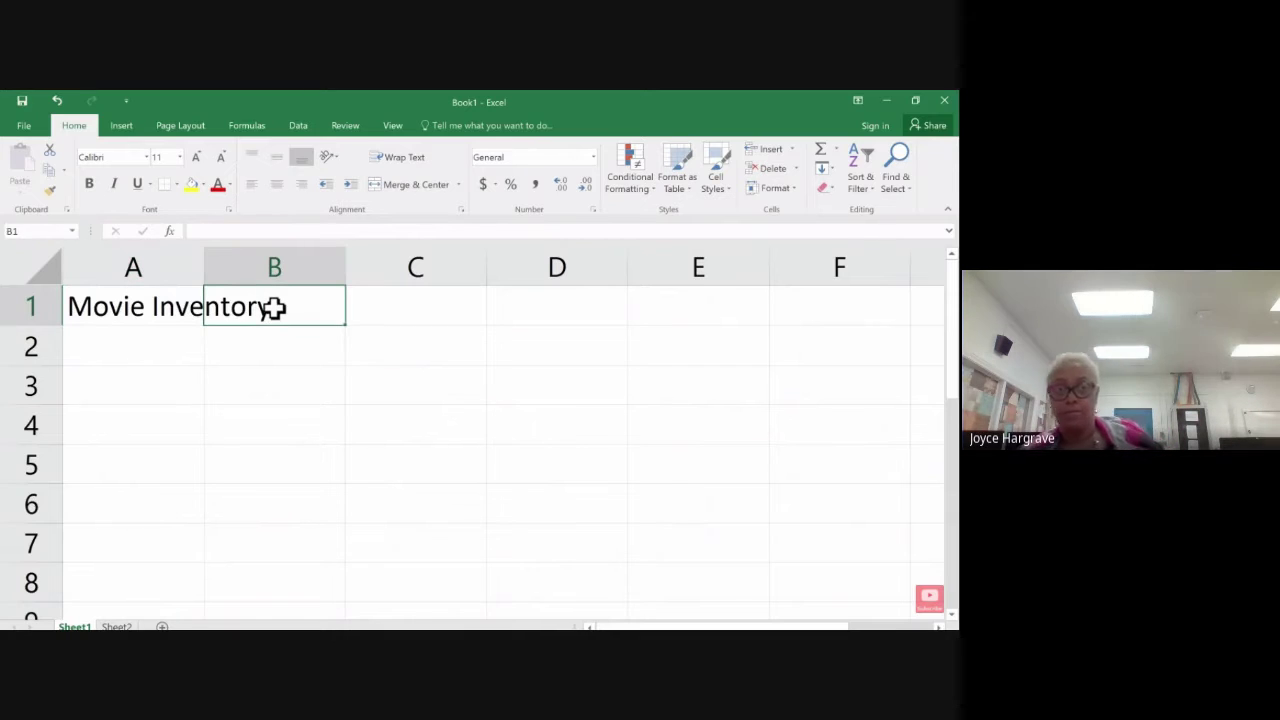
pyautogui.write('akjf')
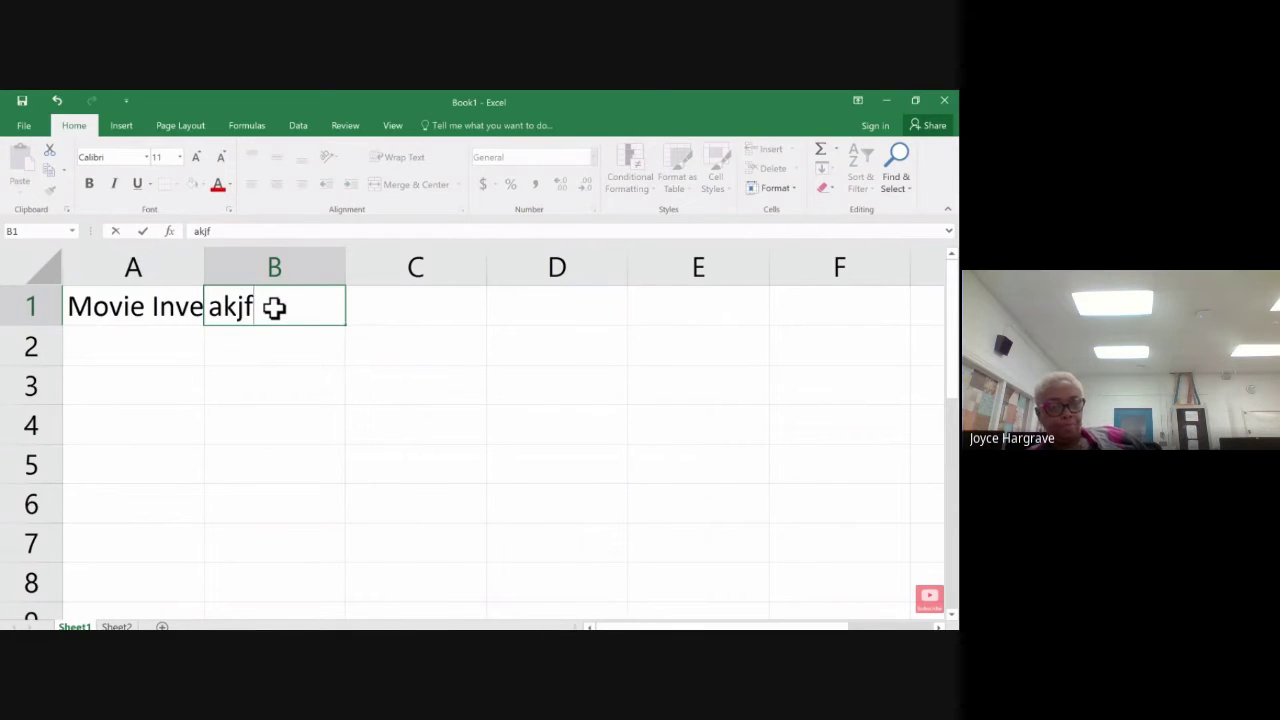
pyautogui.press('Return')
# Step: Open cell A1 to inspect its complete text, then leave editing and select A1 again
pyautogui.click(143, 306)
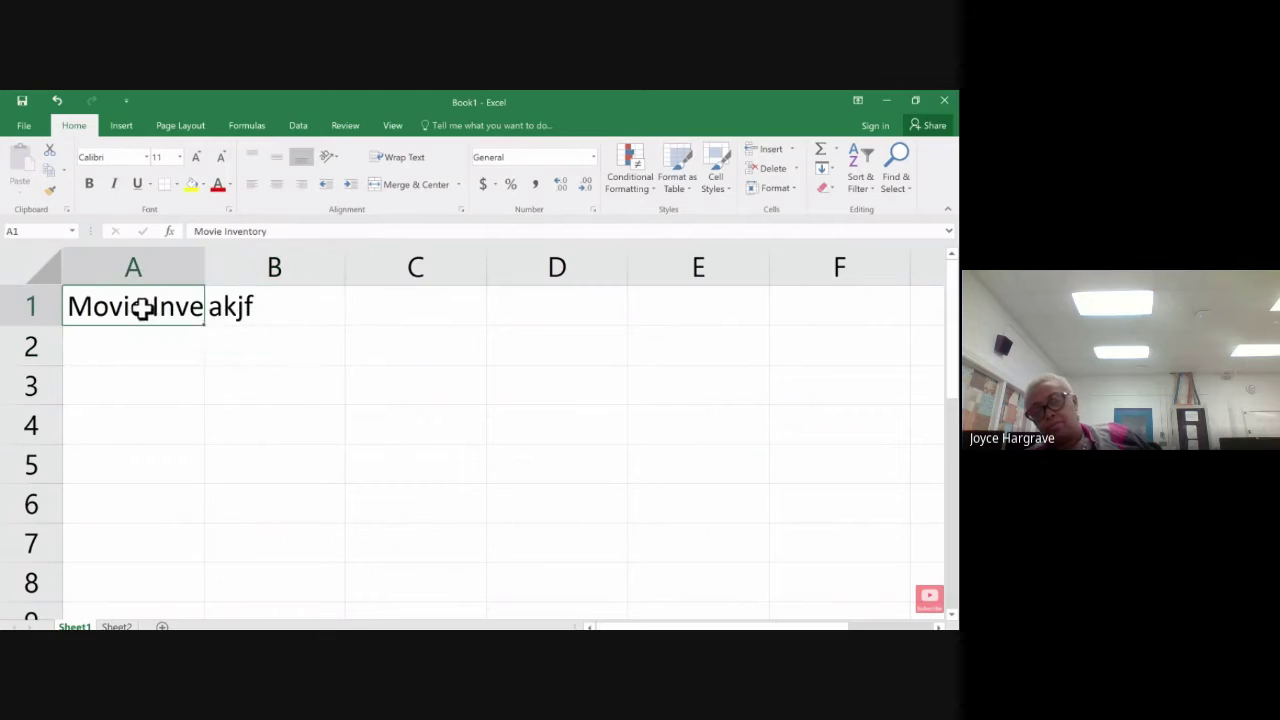
pyautogui.doubleClick(135, 310)
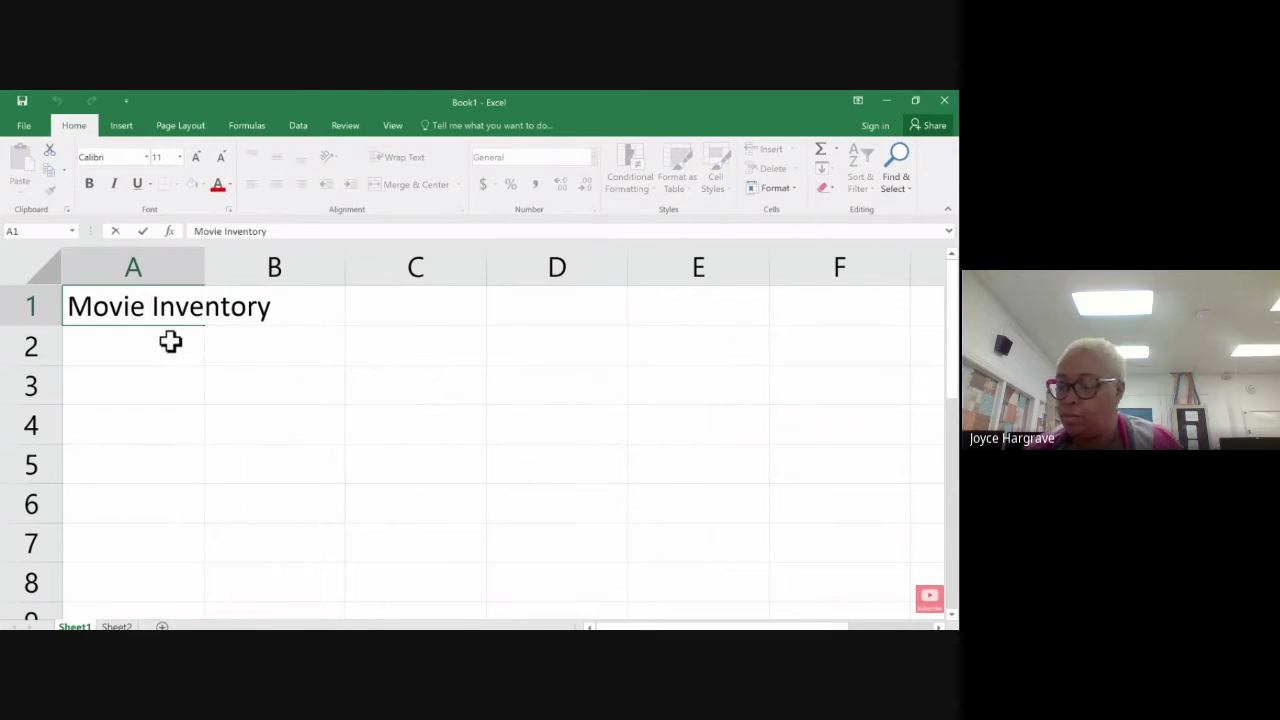
pyautogui.click(172, 343)
pyautogui.click(143, 303)
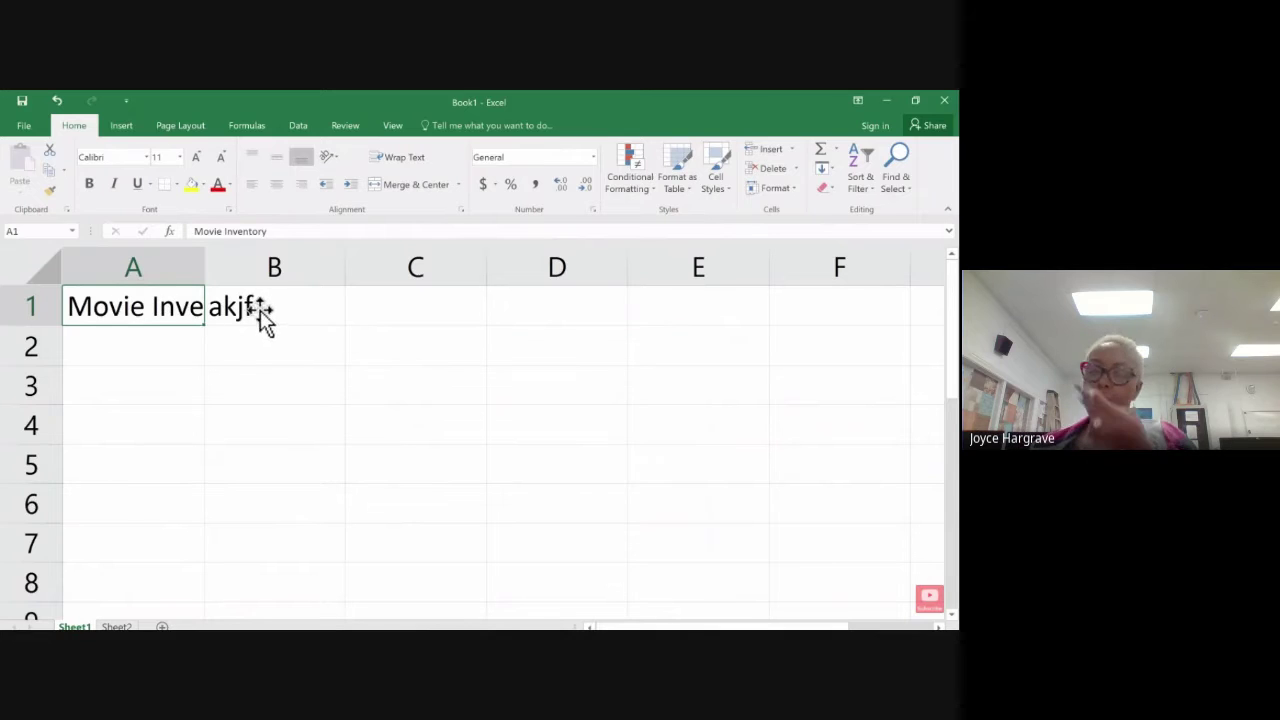
# Step: Clear the filler text from cell B1
pyautogui.click(240, 314)
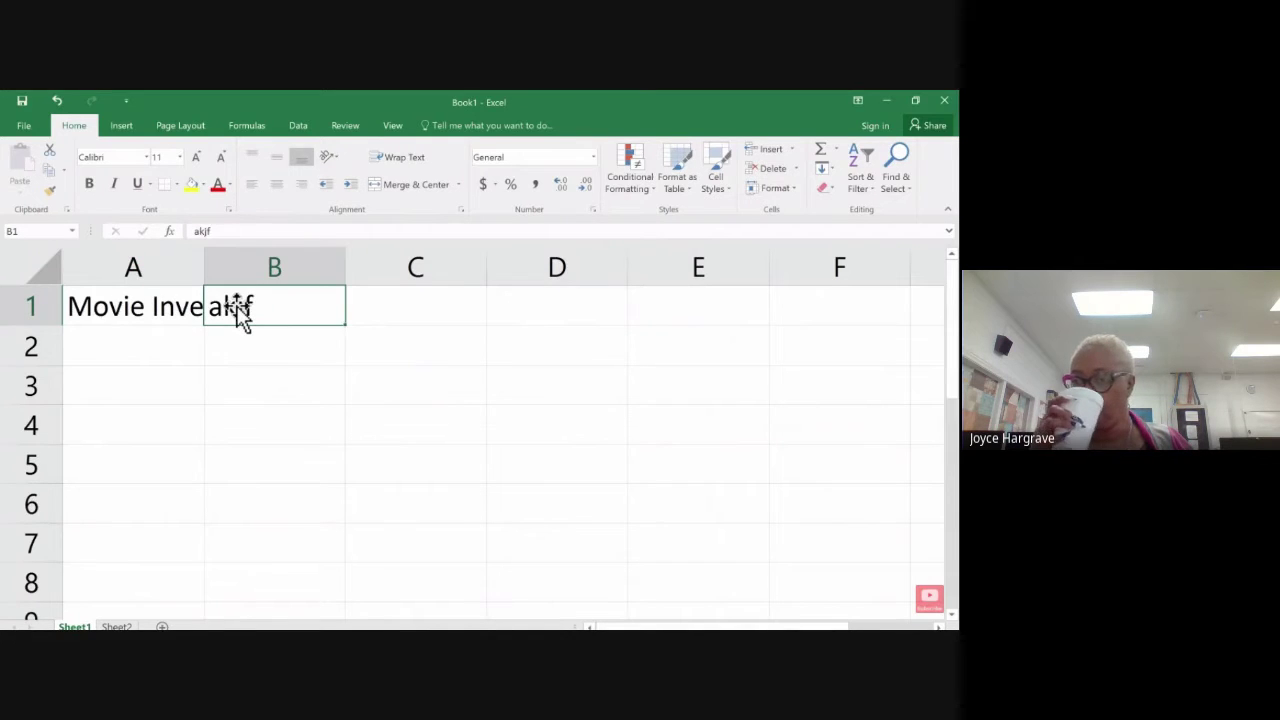
pyautogui.press('BackSpace')
pyautogui.press('Return')
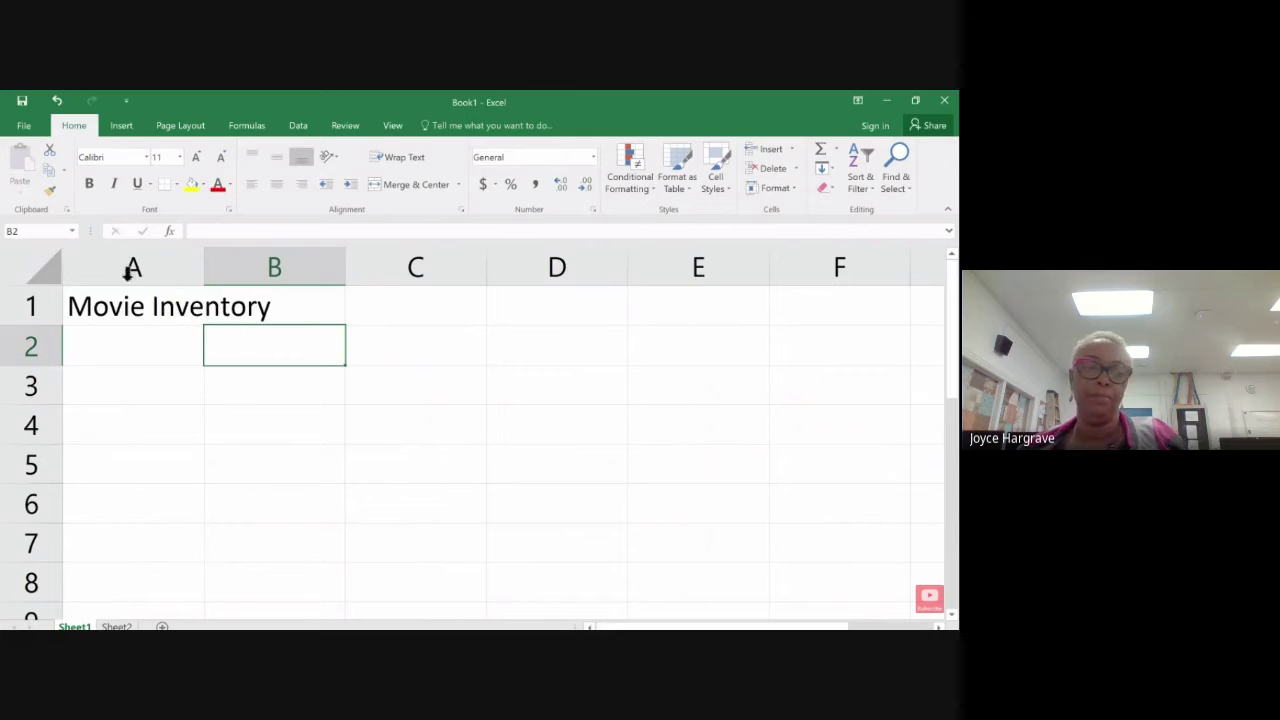
# Step: Widen column A to fit the whole Movie Inventory title and select cell A1
pyautogui.click(180, 340)
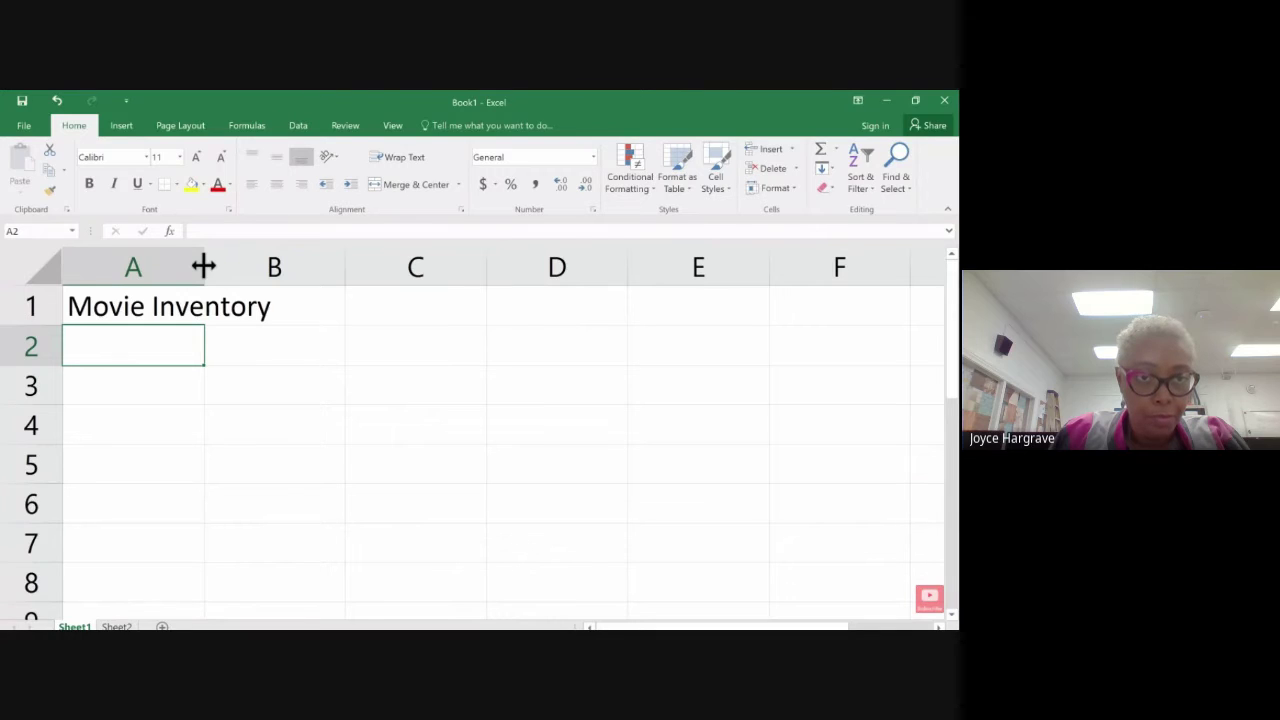
pyautogui.moveTo(204, 265); pyautogui.dragTo(277, 274)
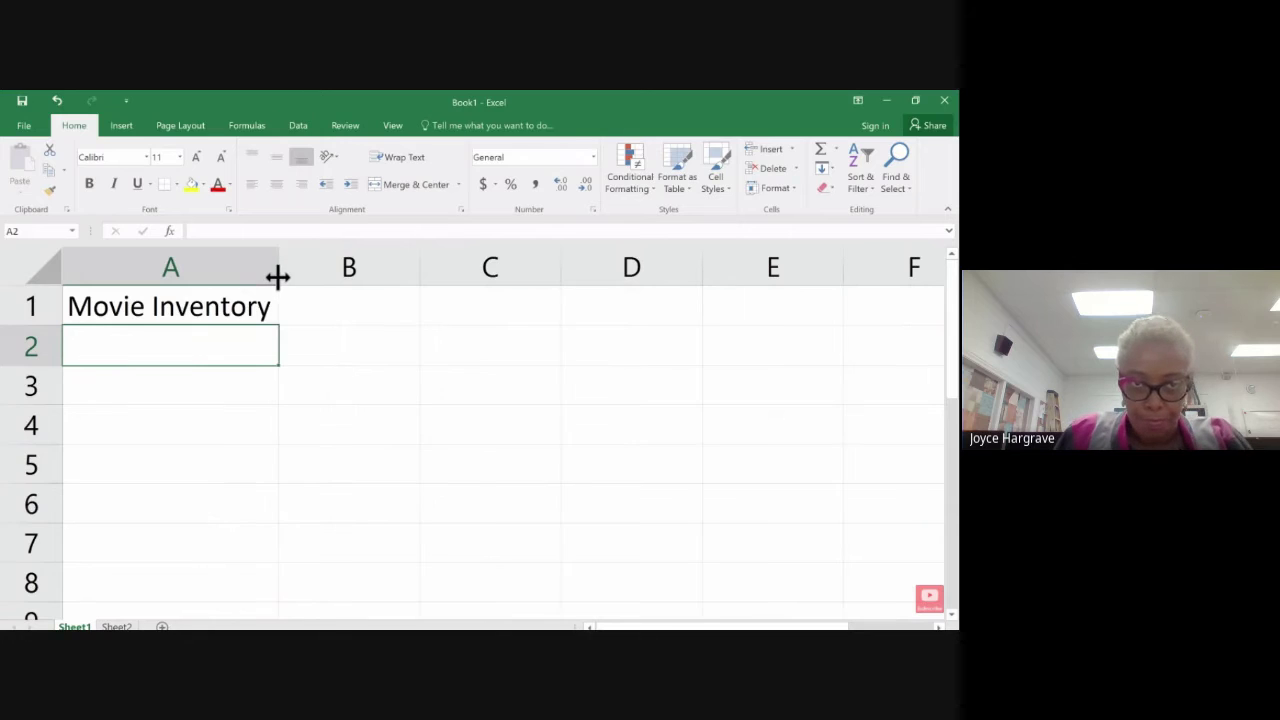
pyautogui.click(217, 308)
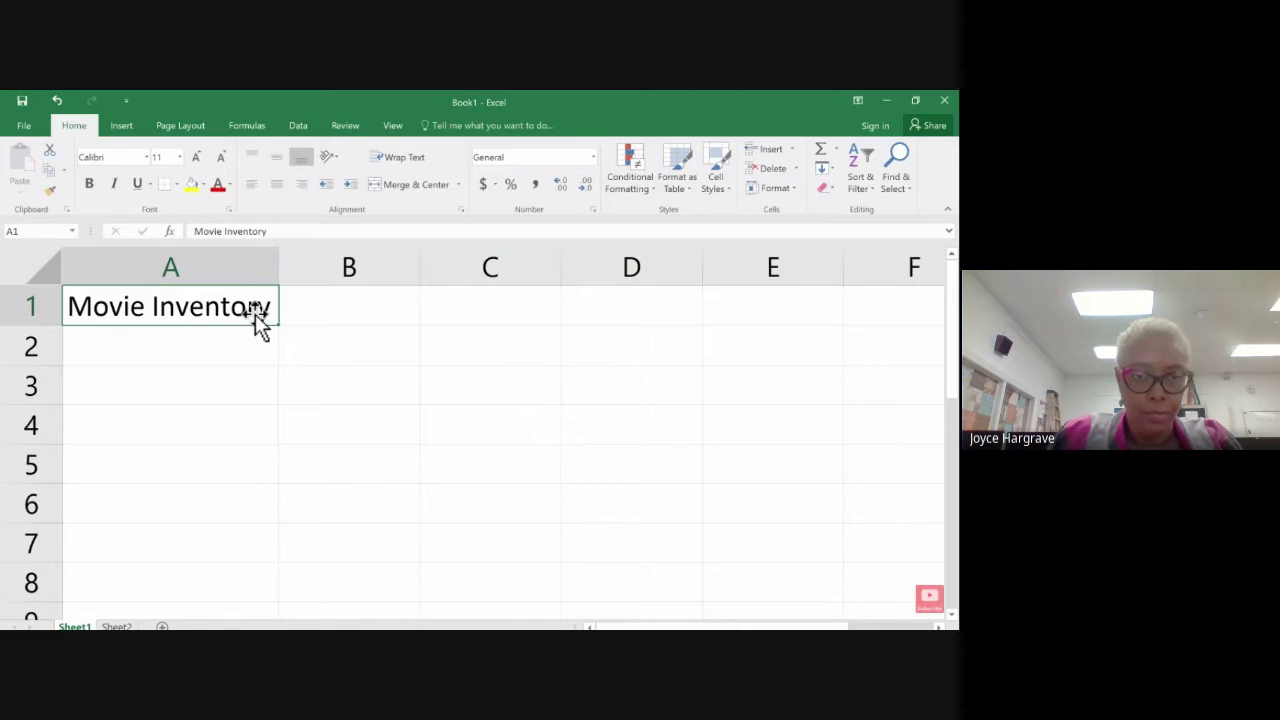
# Step: Move the active cell down column A from A1 to A9
pyautogui.press('Down')
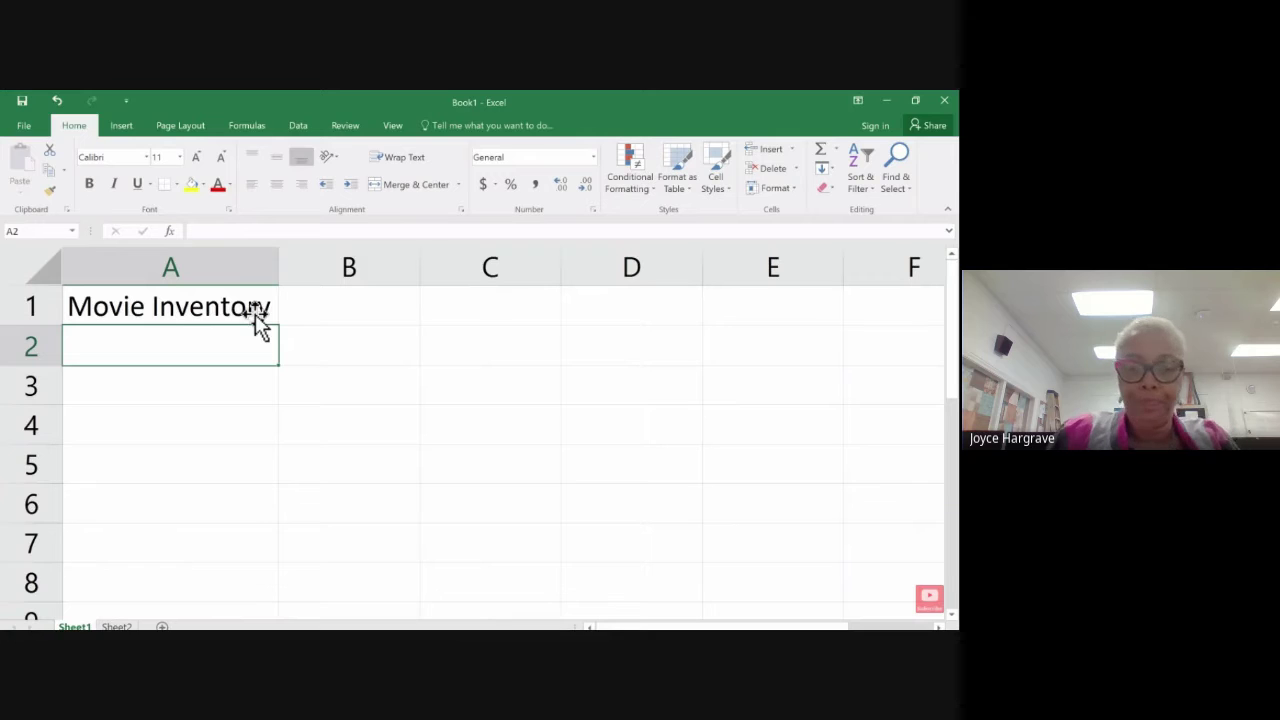
pyautogui.press('Down')
pyautogui.press('Down')
pyautogui.press('Down')
pyautogui.press('Down')
pyautogui.press('Down')
pyautogui.press('Down')
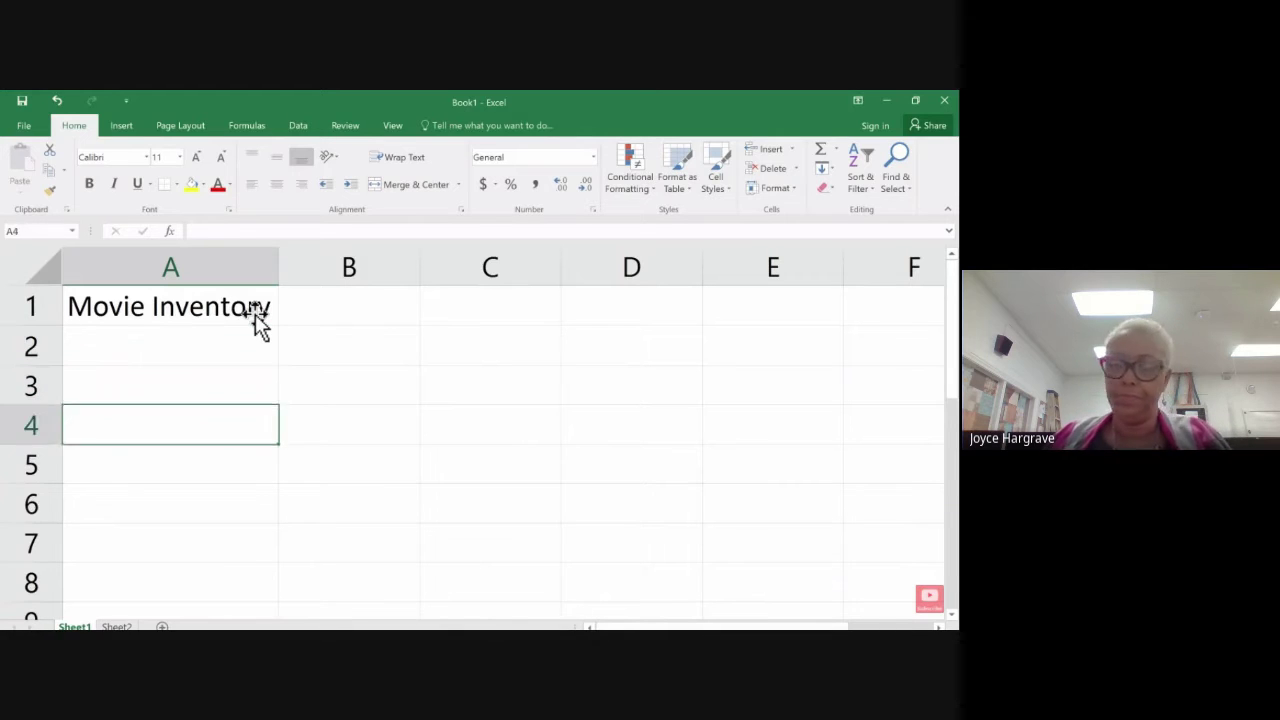
pyautogui.press('Down')
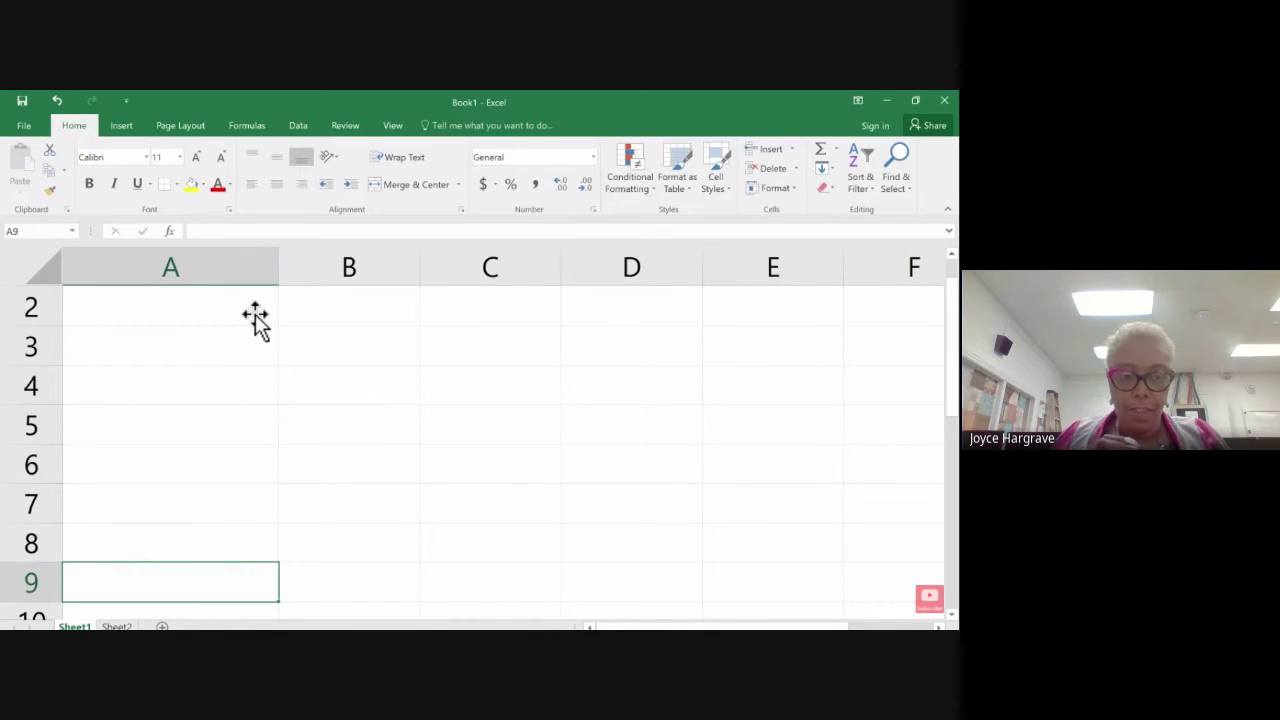
# Step: Move the active cell back up column A to A1
pyautogui.press('Up')
pyautogui.press('Up')
pyautogui.press('Up')
pyautogui.press('Up')
pyautogui.press('Up')
pyautogui.press('Up')
pyautogui.press('Up')
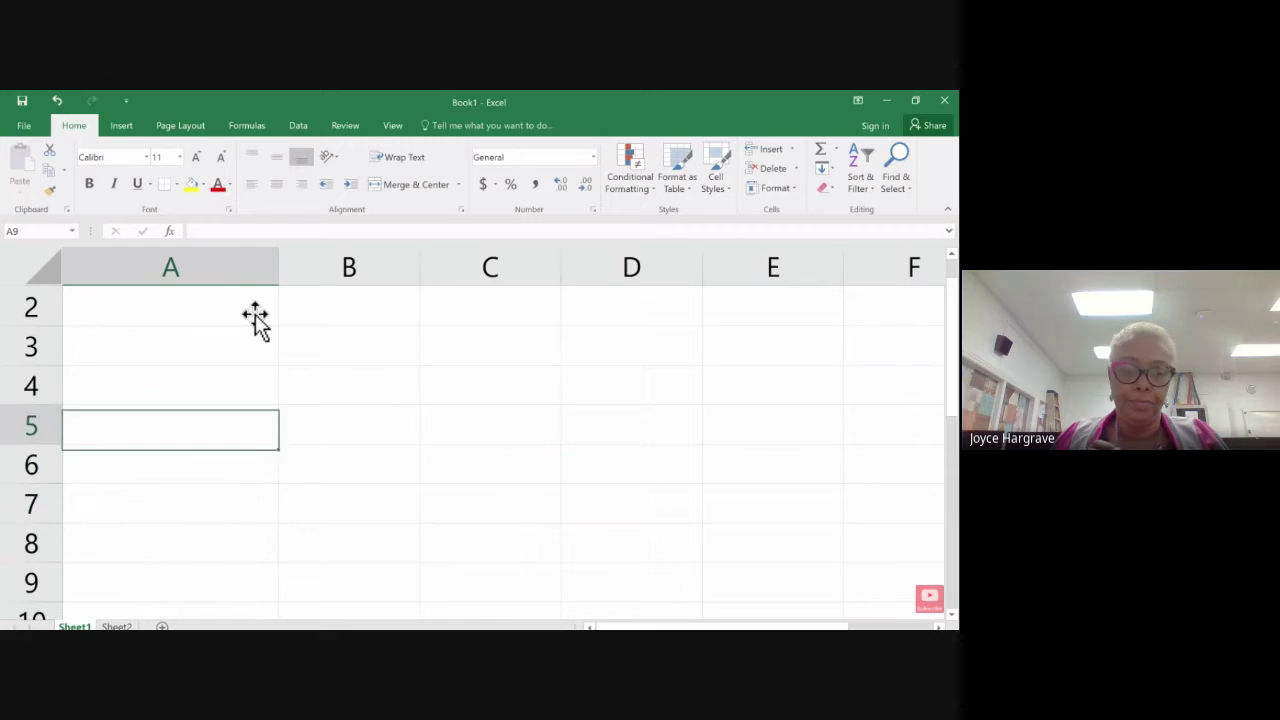
pyautogui.press('Up')
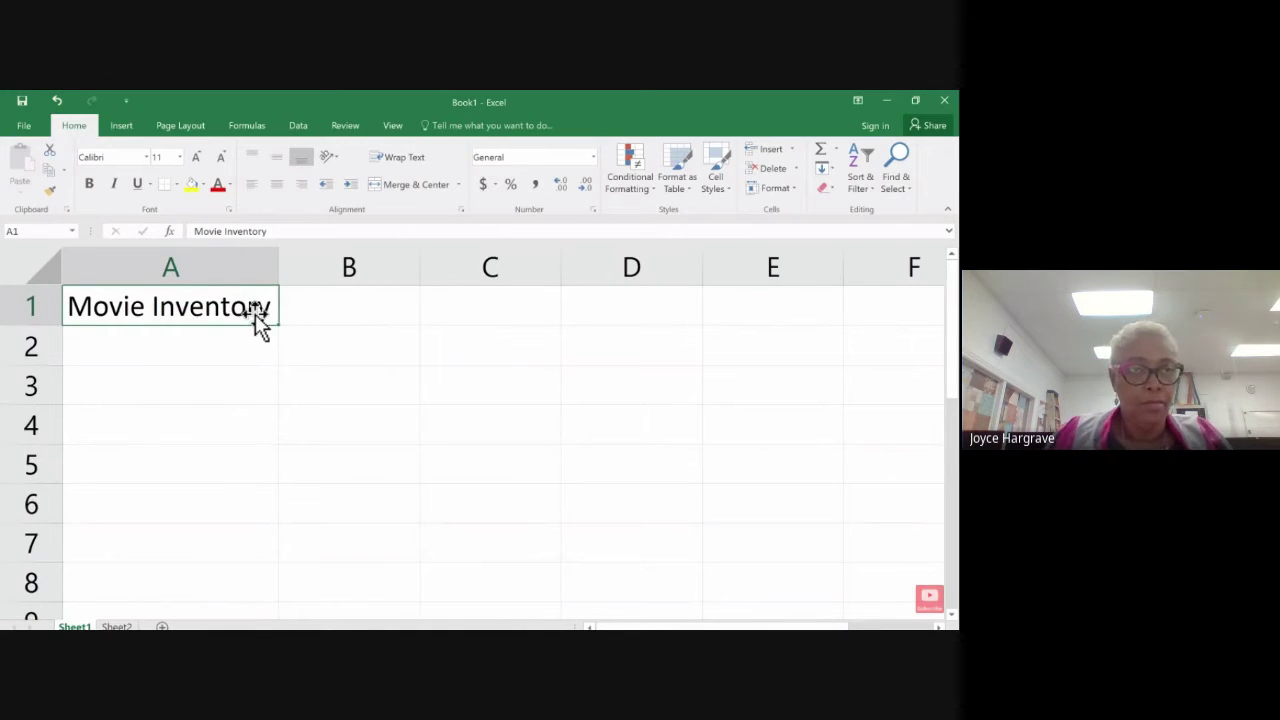
# Step: Step down column A a few cells once more and return to cell A1
pyautogui.press('Down')
pyautogui.press('Down')
pyautogui.press('Down')
pyautogui.press('Down')
pyautogui.press('Down')
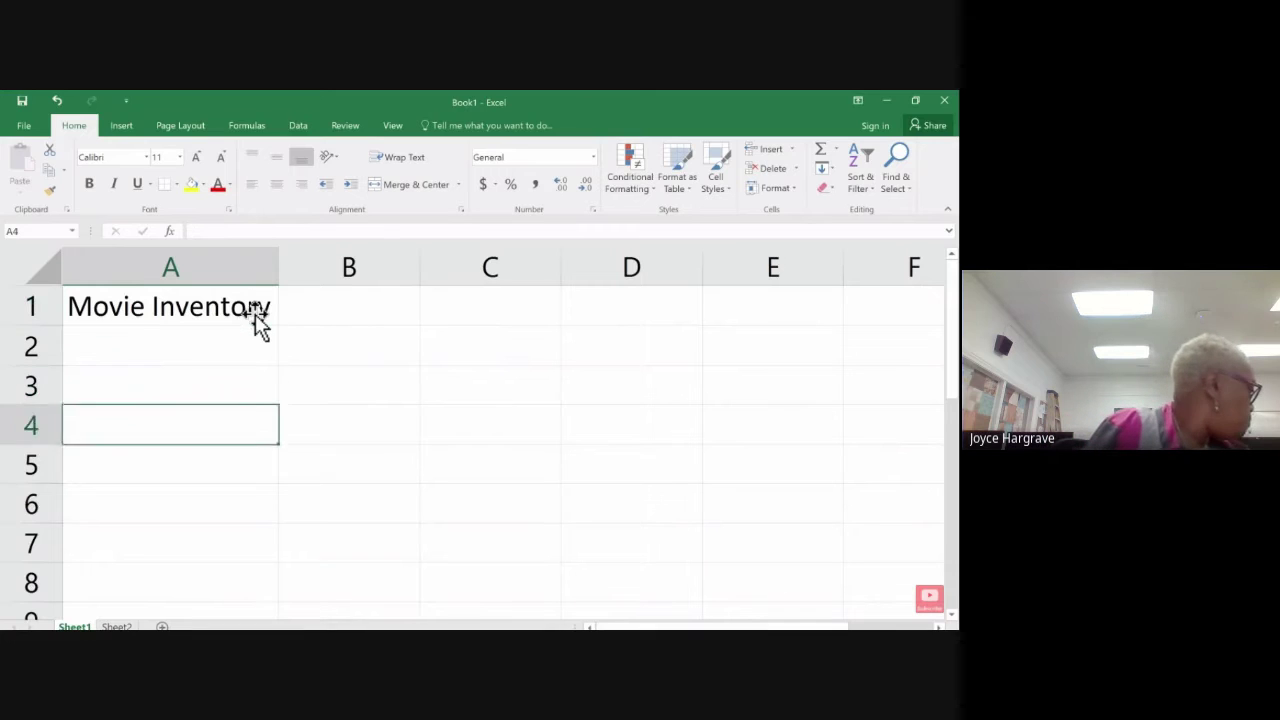
pyautogui.click(258, 318)
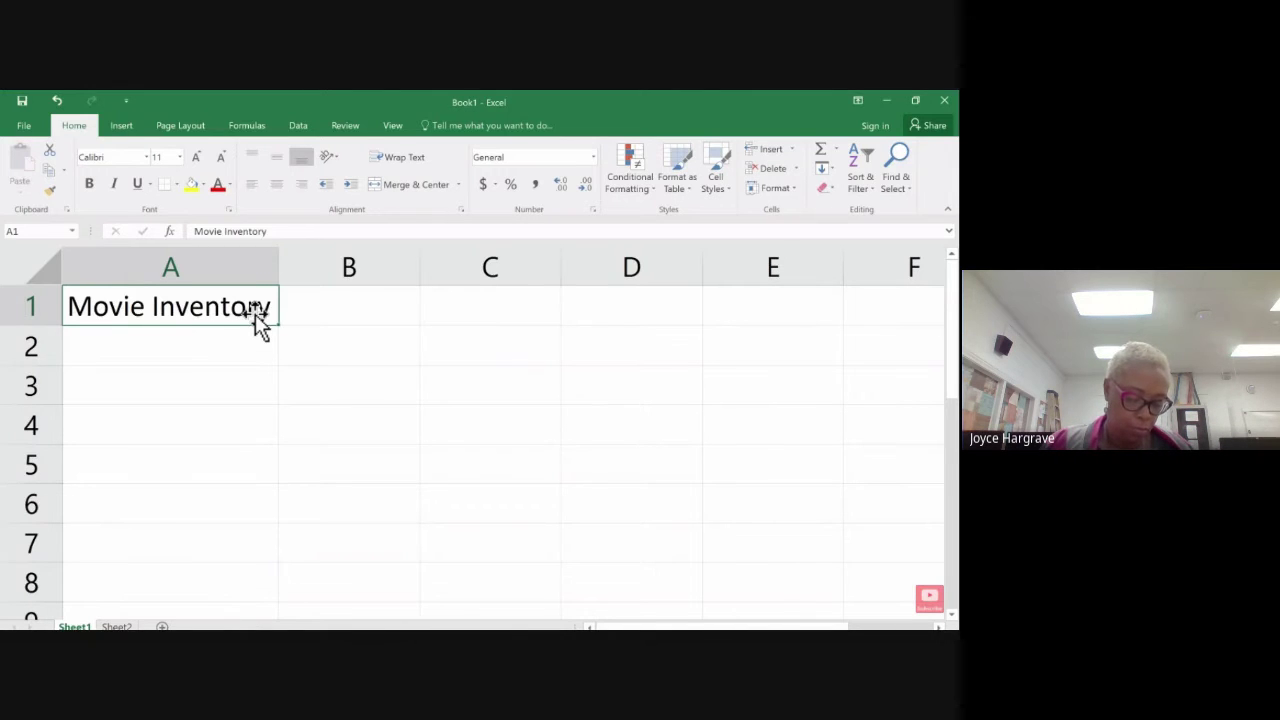
# Step: Fill cells B1, C1 and D1 with the filler texts askldjfksjldf, laskjfkdsjklfja and alsdjfaklsf
pyautogui.press('Right')
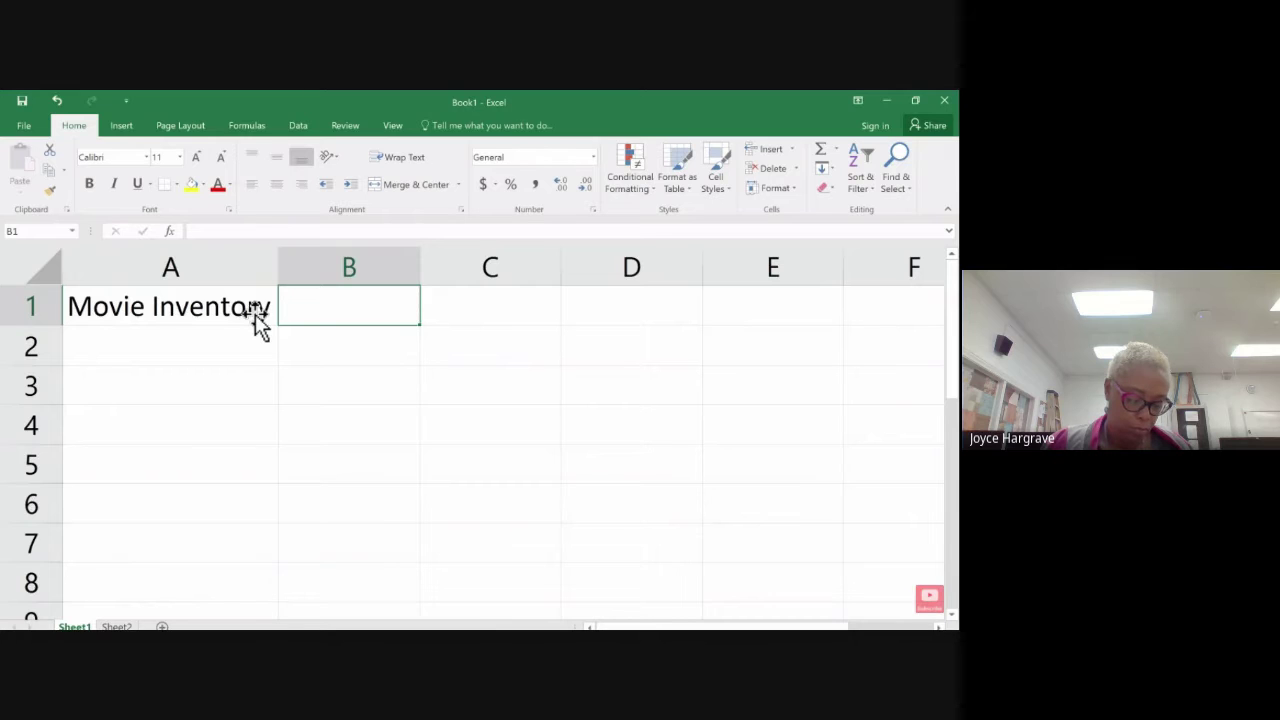
pyautogui.write('askldjfksjldf')
pyautogui.press('Tab')
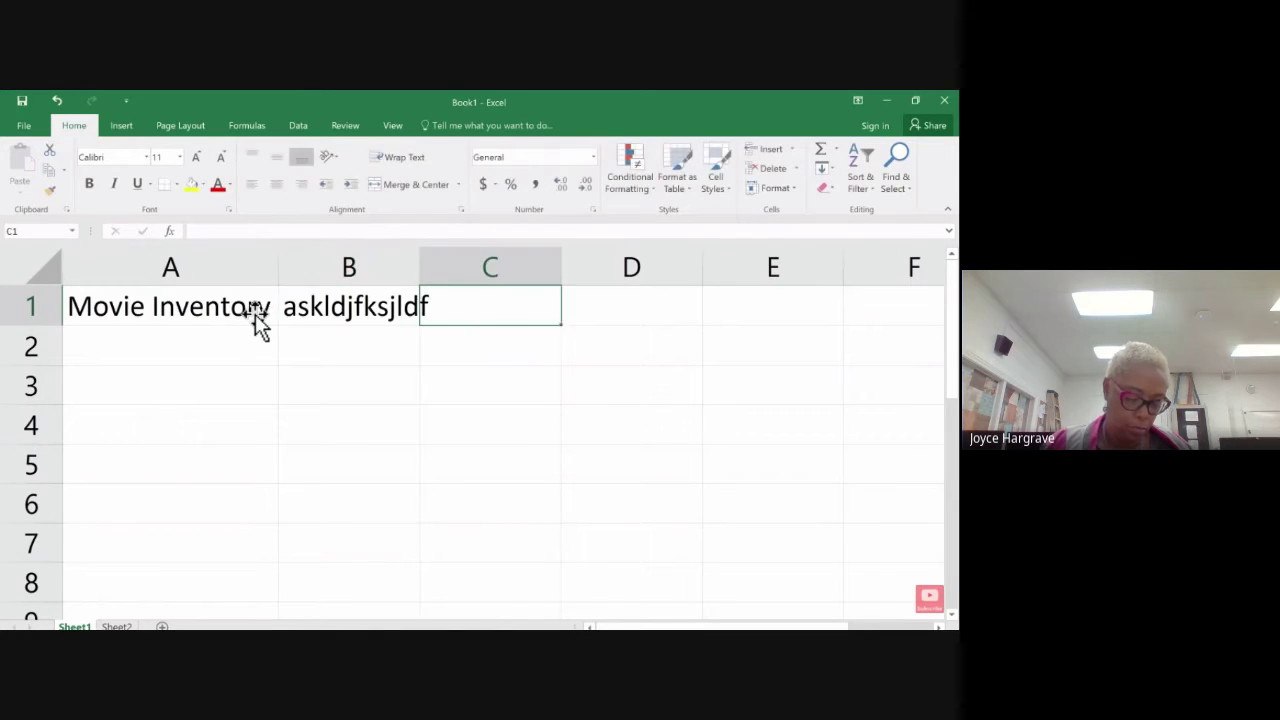
pyautogui.write('laskjfkdsjklfja')
pyautogui.press('Tab')
pyautogui.write('alsdjfa')
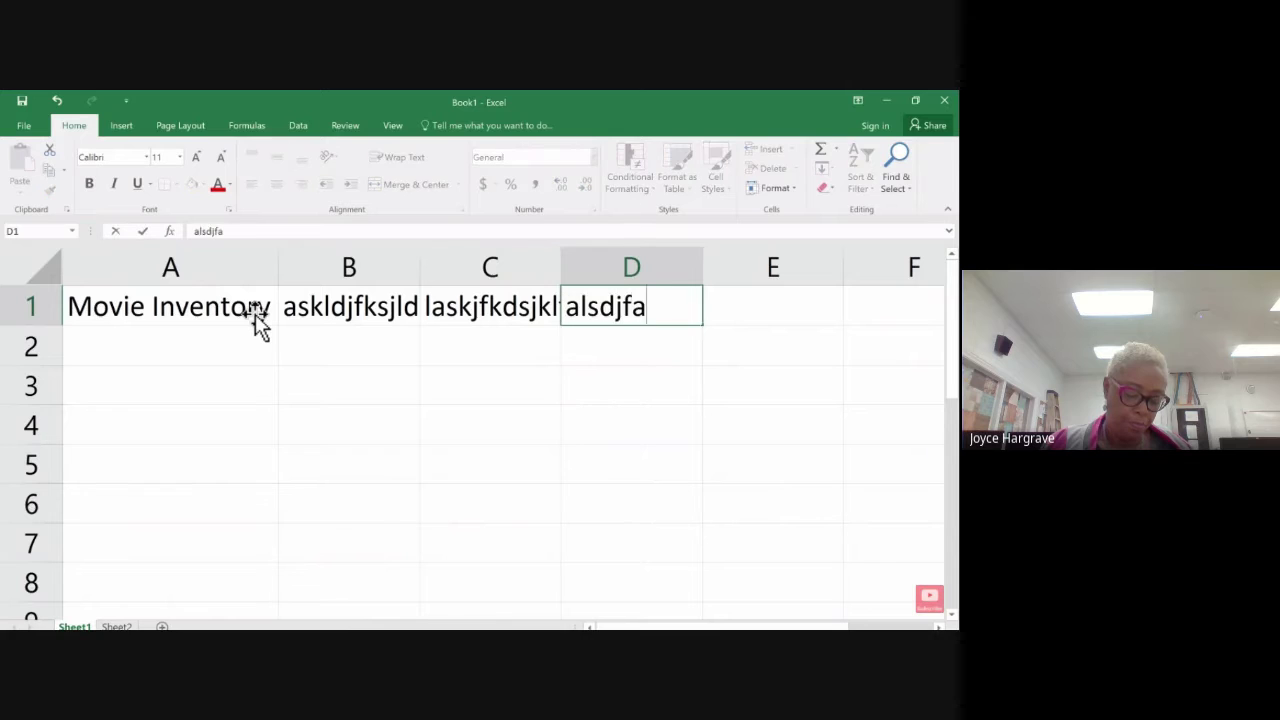
pyautogui.write('klsf')
pyautogui.press('Tab')
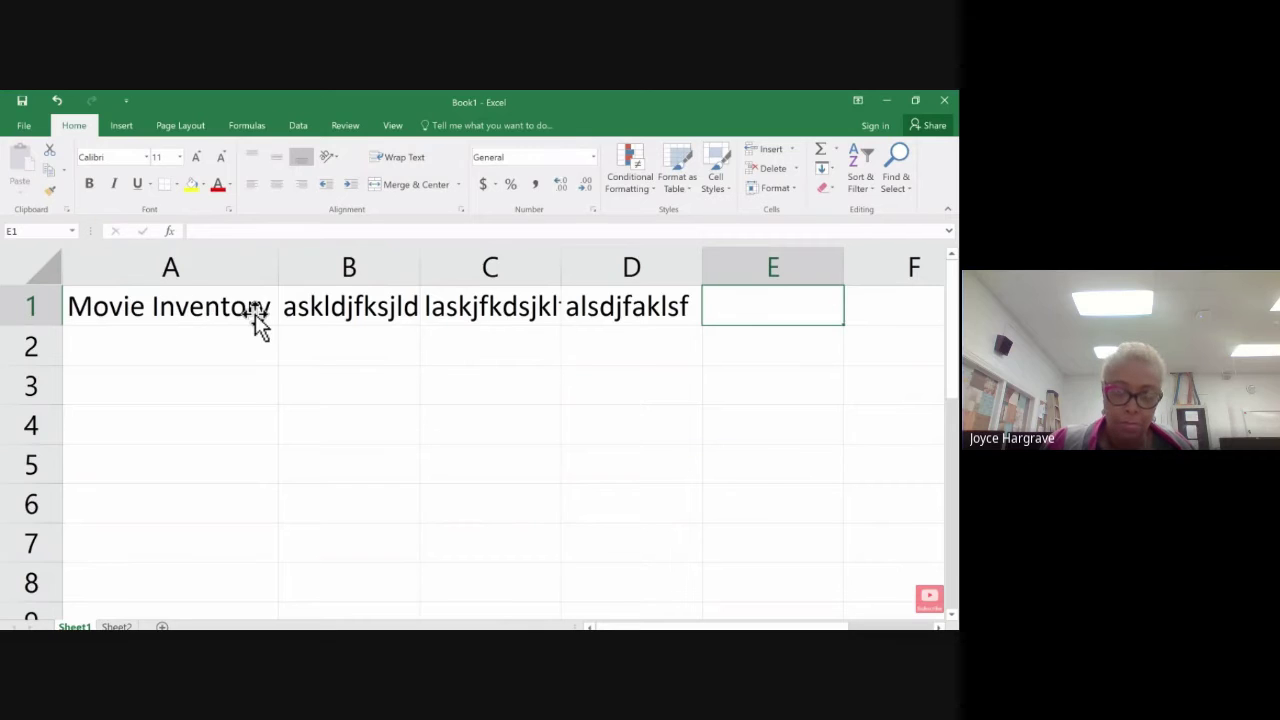
# Step: Clear the filler texts from cells D1, C1 and B1, leaving A2 as the active cell
pyautogui.press('Left')
pyautogui.press('BackSpace')
pyautogui.press('Left')
pyautogui.press('BackSpace')
pyautogui.press('Left')
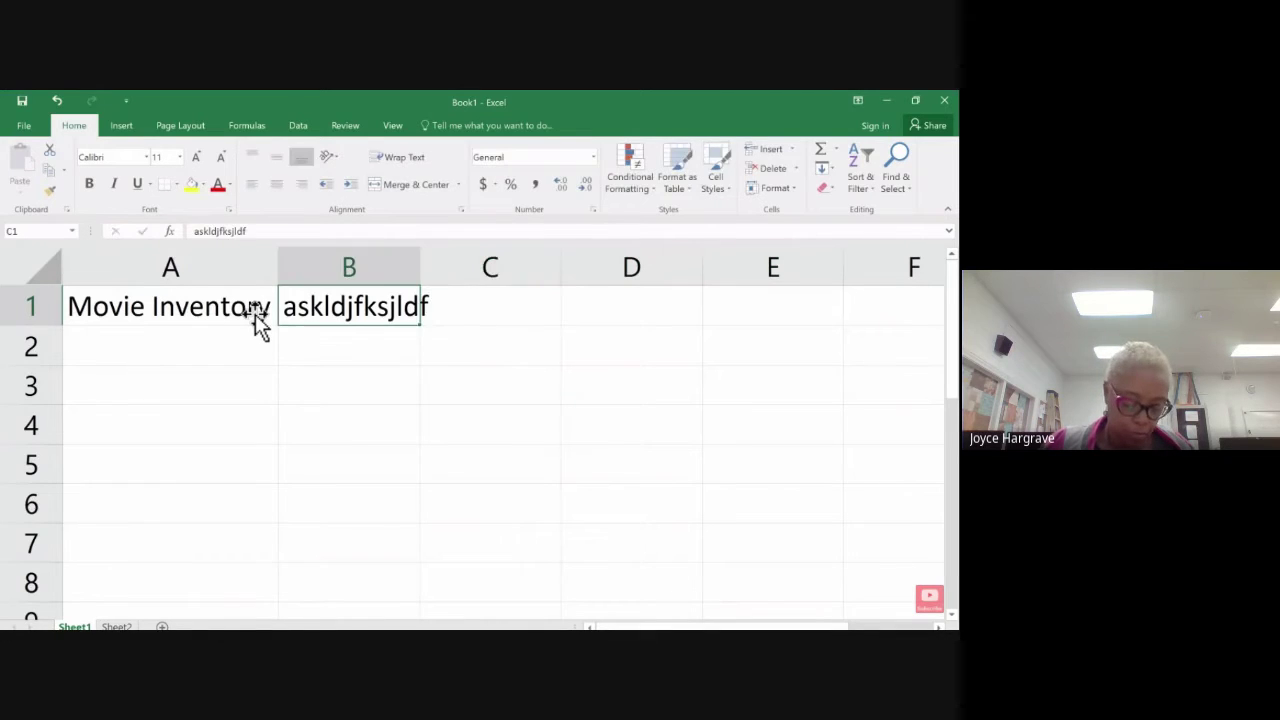
pyautogui.press('BackSpace')
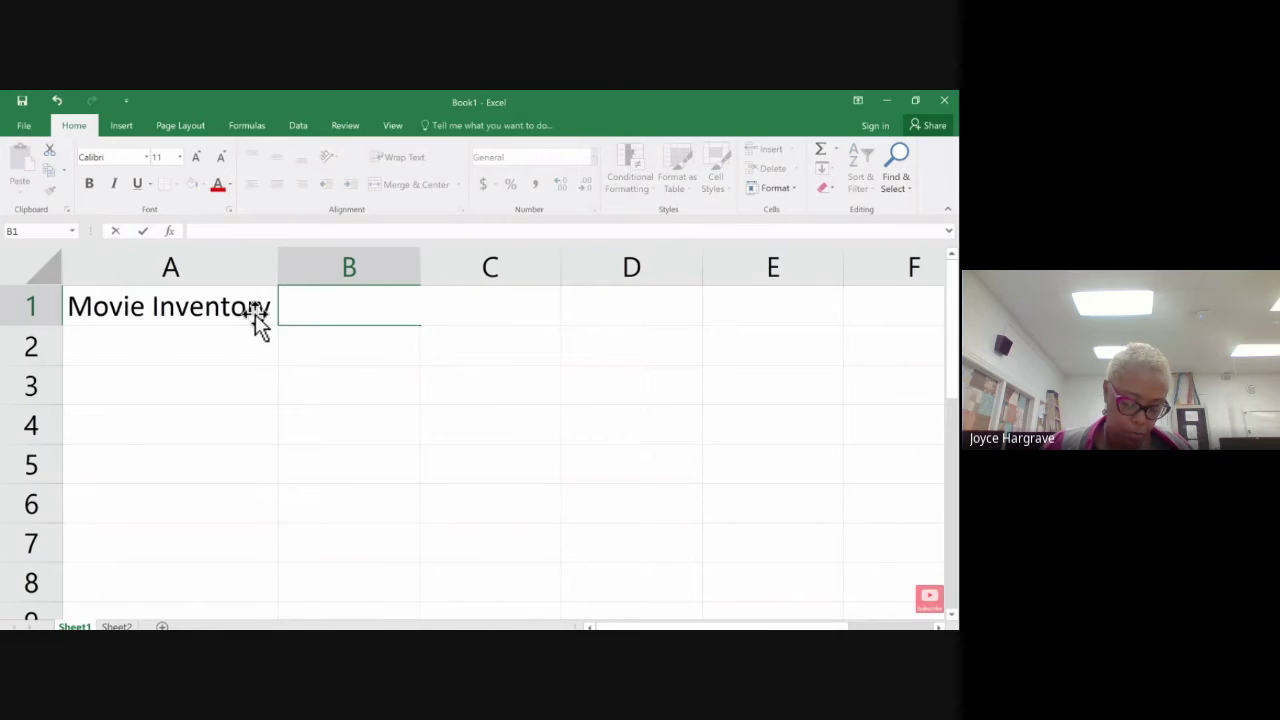
pyautogui.press('Return')
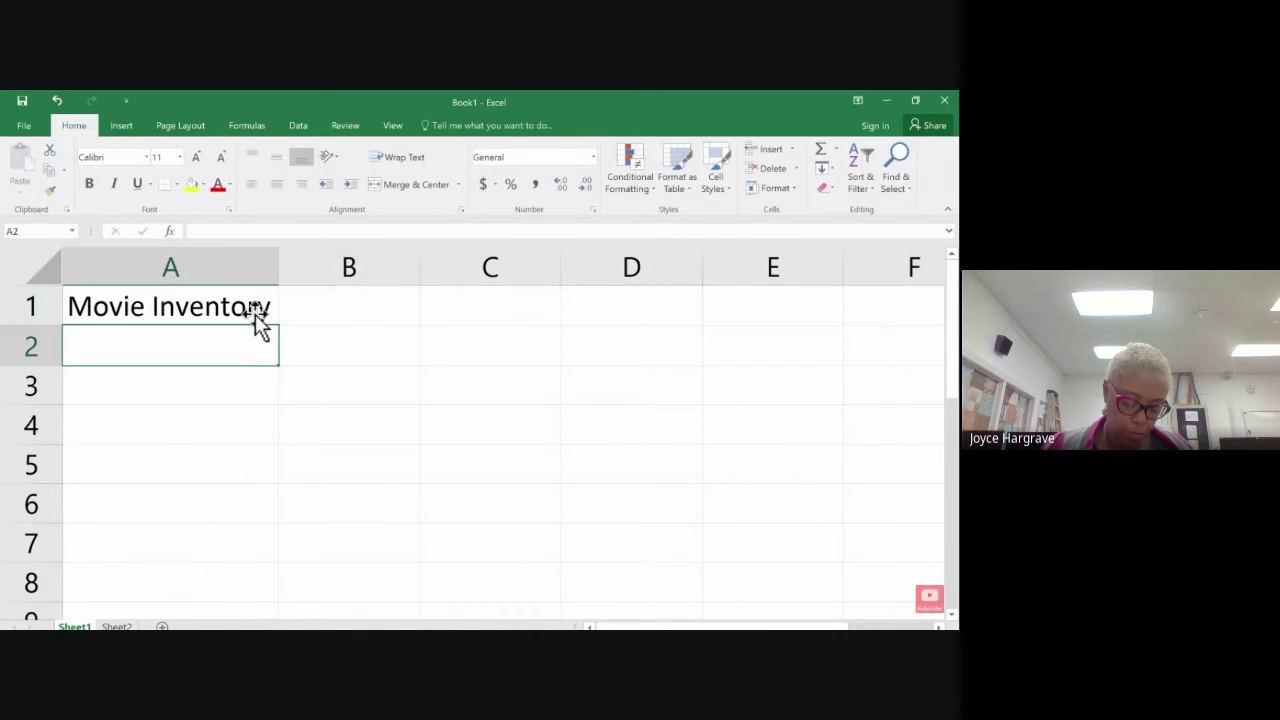
# Step: Move the active cell down column A to A5 and return it to A1
pyautogui.press('Down')
pyautogui.press('Down')
pyautogui.press('Down')
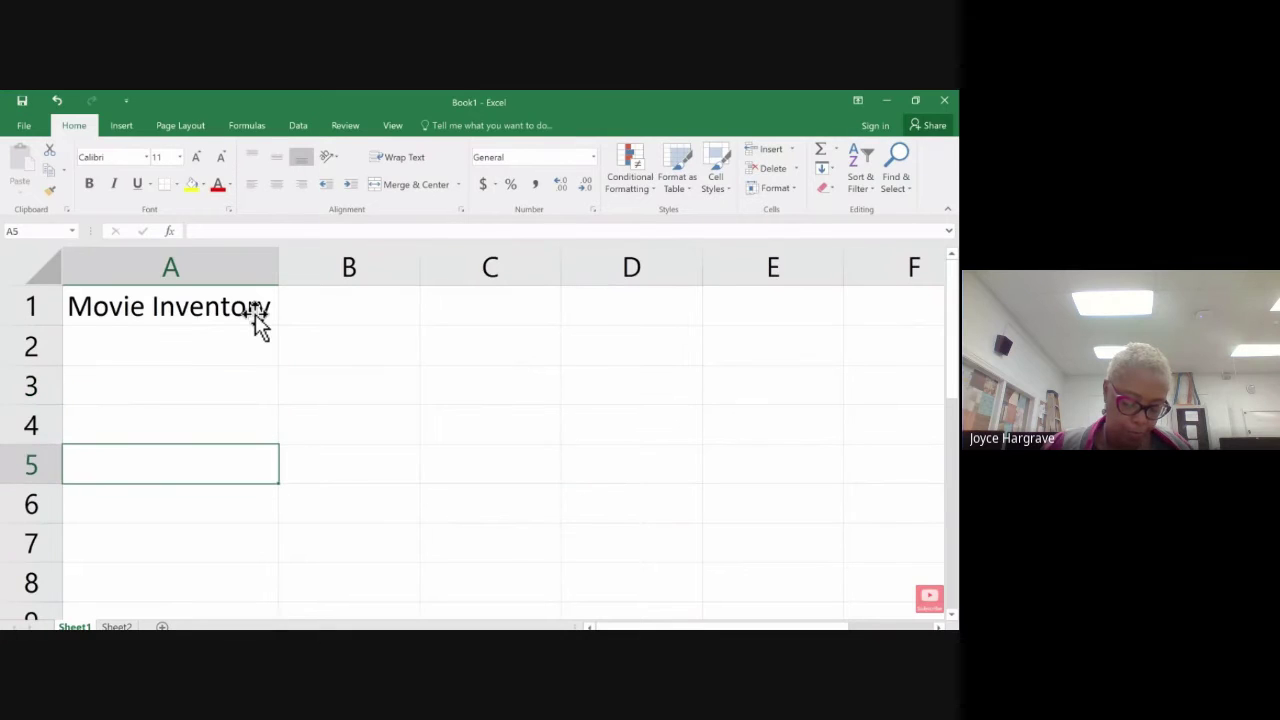
pyautogui.press('Up')
pyautogui.press('Up')
pyautogui.press('Up')
pyautogui.press('Up')
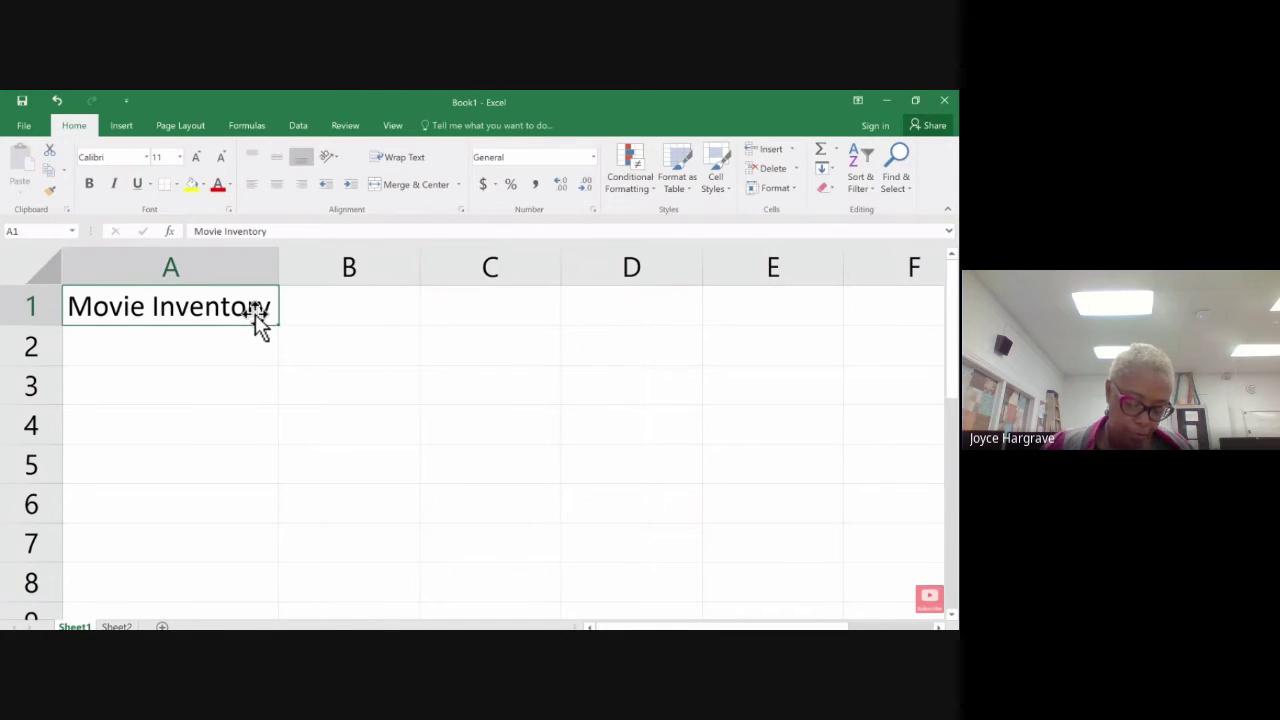
# Step: Move the active cell three columns across row 1 and return it to A1
pyautogui.press('Right')
pyautogui.press('Right')
pyautogui.press('Right')
pyautogui.press('Left')
pyautogui.press('Left')
pyautogui.press('Left')
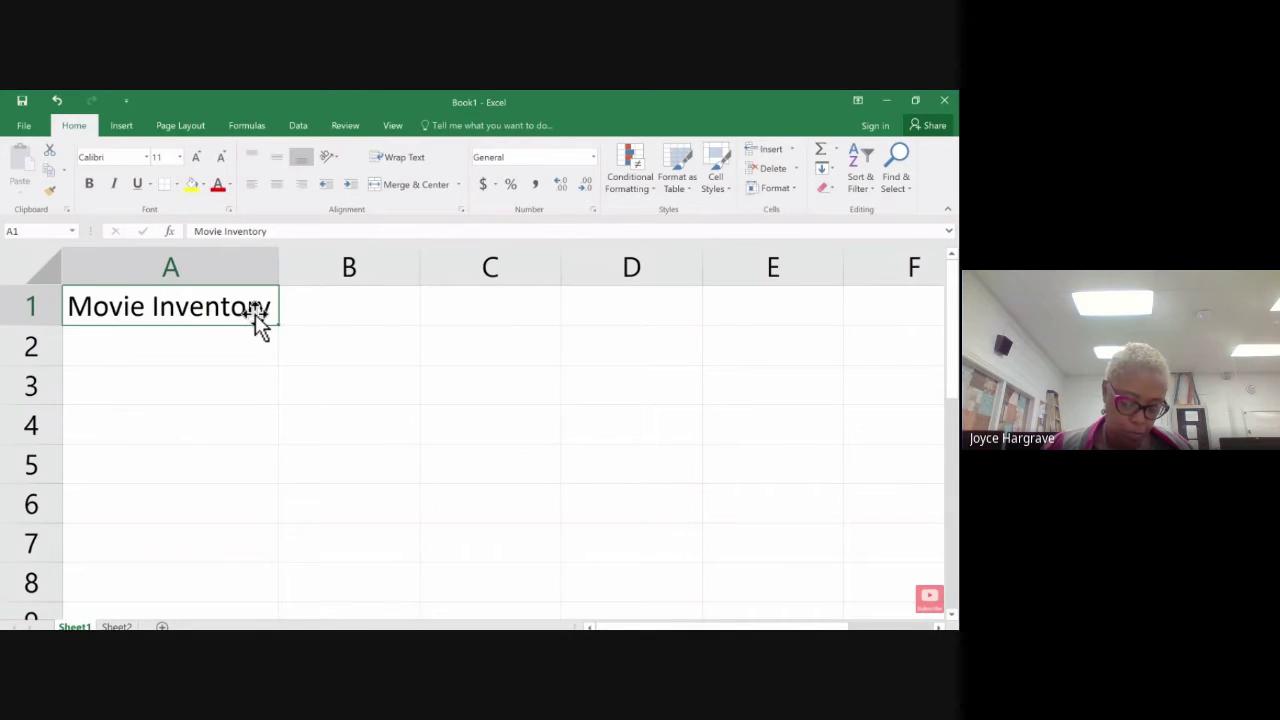
# Step: Move the active cell three rows down and three columns across to D4
pyautogui.press('Down')
pyautogui.press('Down')
pyautogui.press('Down')
pyautogui.press('Right')
pyautogui.press('Right')
pyautogui.press('Right')
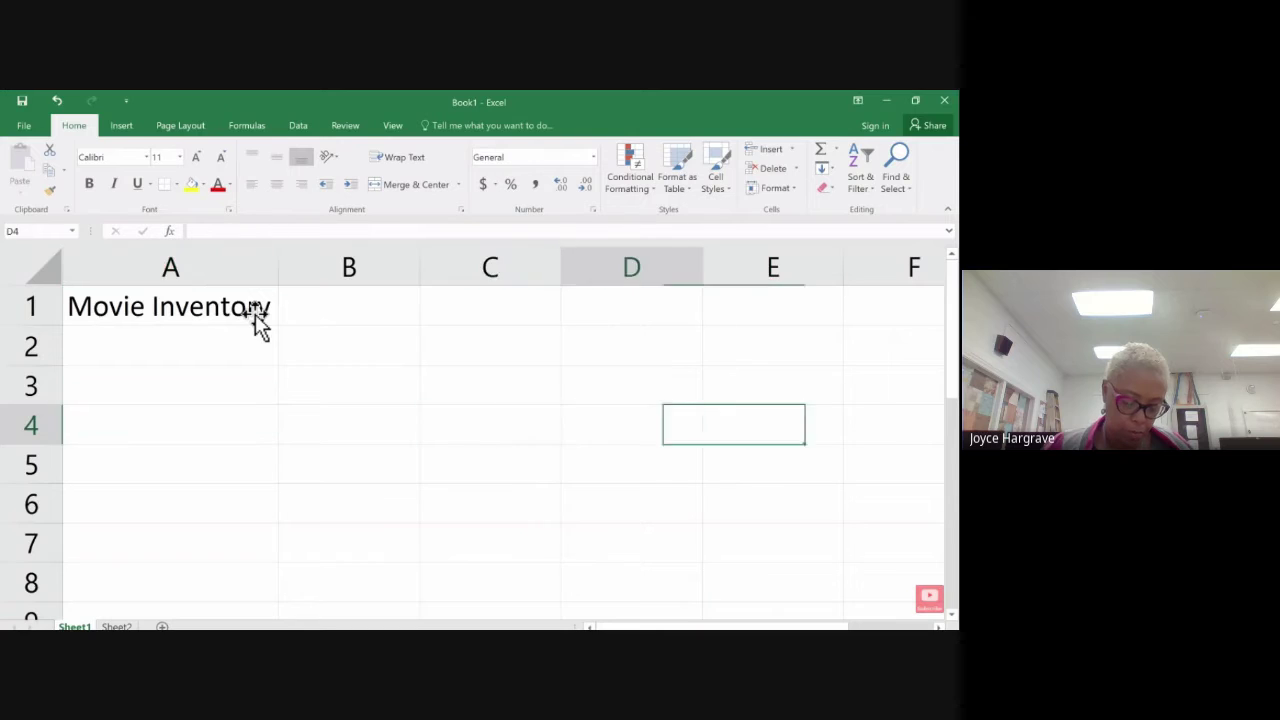
# Step: Move the active cell back to column A, step around the nearby rows and columns, and finish on C3
pyautogui.press('Left')
pyautogui.press('Left')
pyautogui.press('Left')
pyautogui.press('Up')
pyautogui.press('Up')
pyautogui.press('Down')
pyautogui.press('Right')
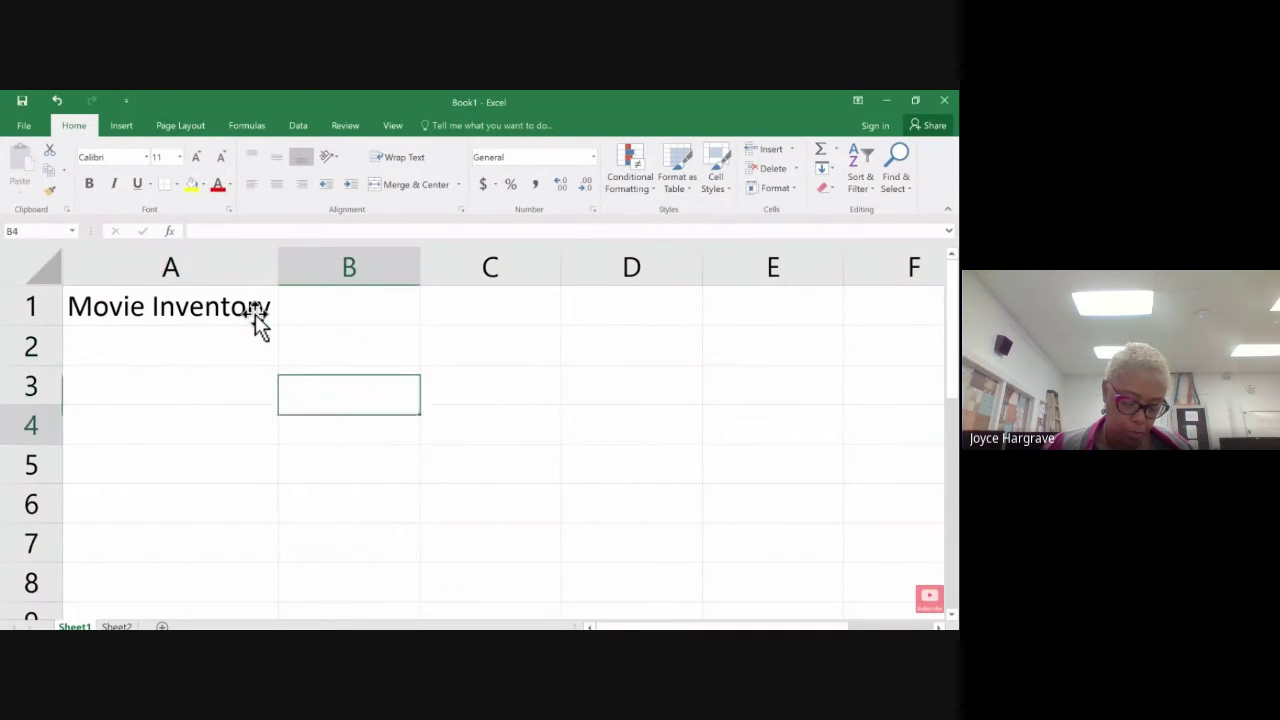
pyautogui.press('Left')
pyautogui.press('Down')
pyautogui.press('Down')
pyautogui.press('Down')
pyautogui.press('Up')
pyautogui.press('Up')
pyautogui.press('Up')
pyautogui.press('Right')
pyautogui.press('Right')
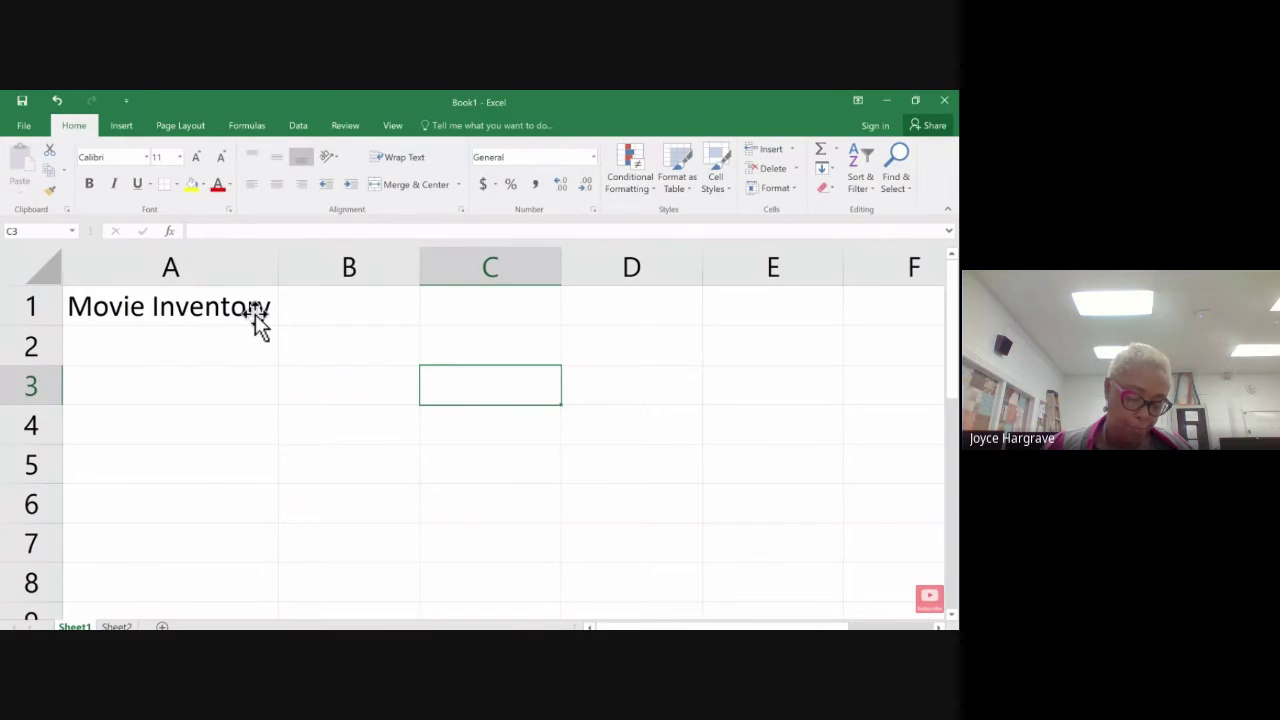
# Step: Select the individual cells E1, B3, A3 and C4 directly, one after another
pyautogui.click(757, 306)
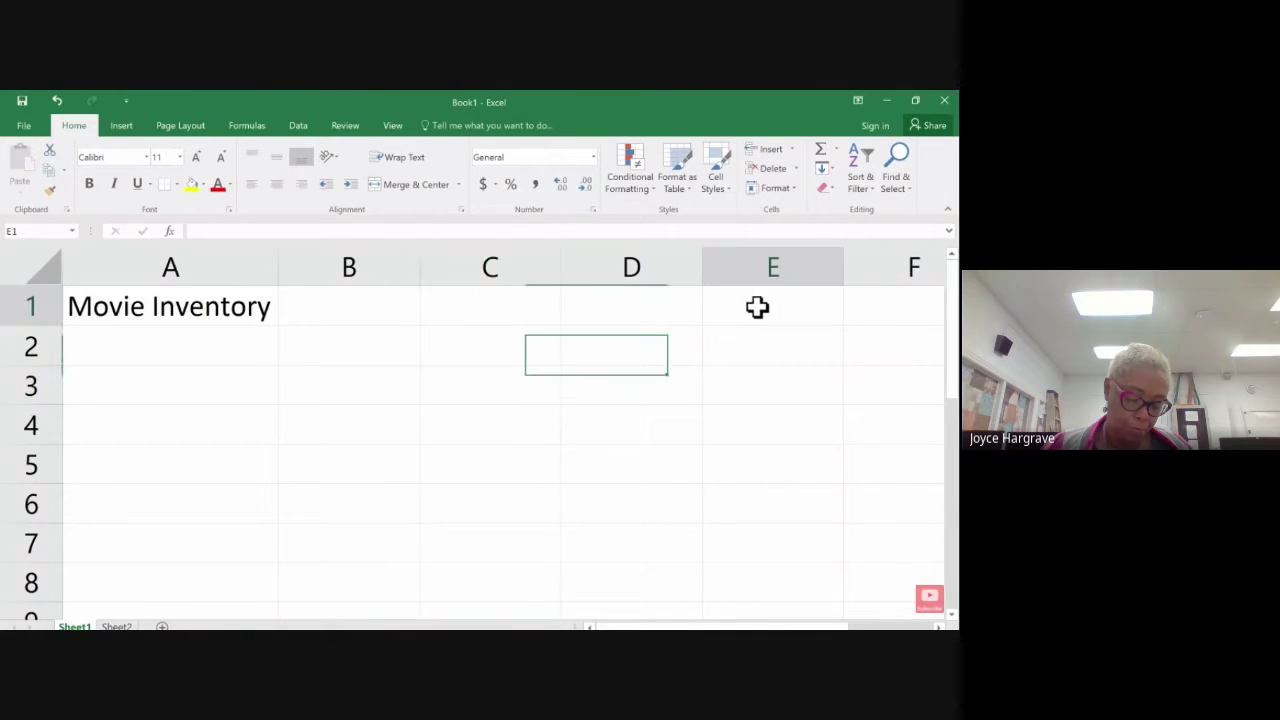
pyautogui.click(337, 389)
pyautogui.click(191, 391)
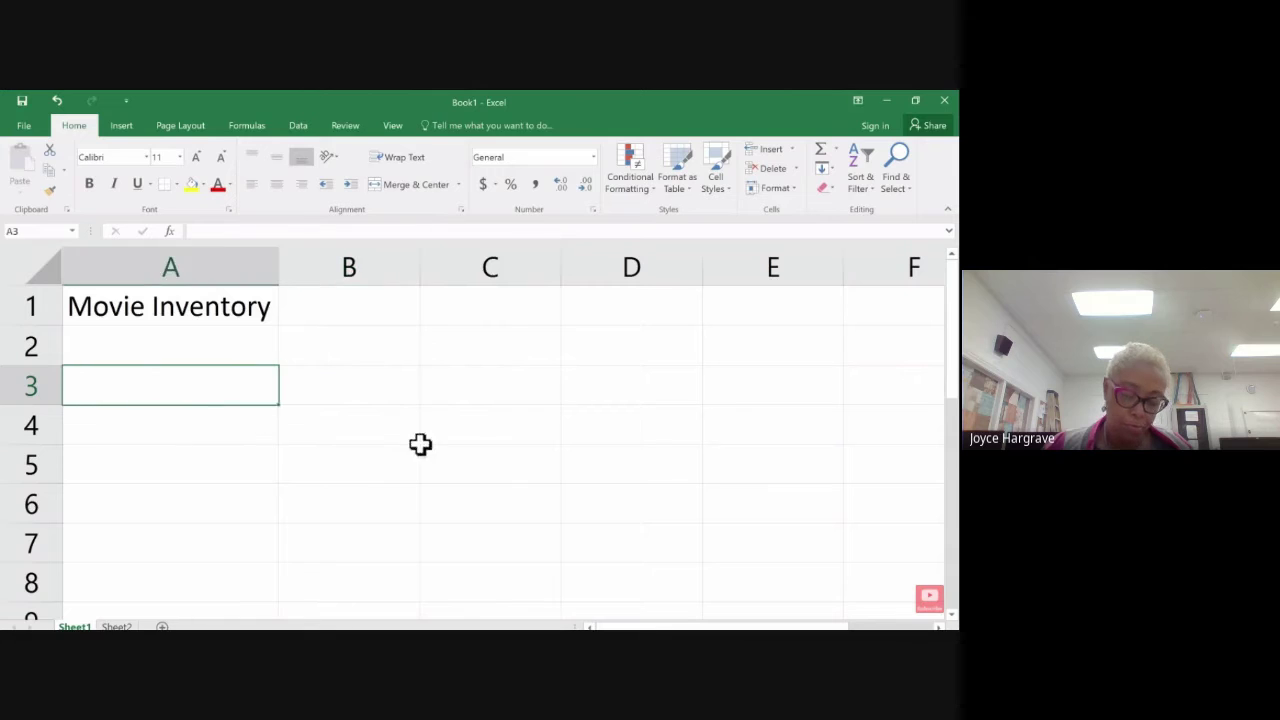
pyautogui.click(478, 431)
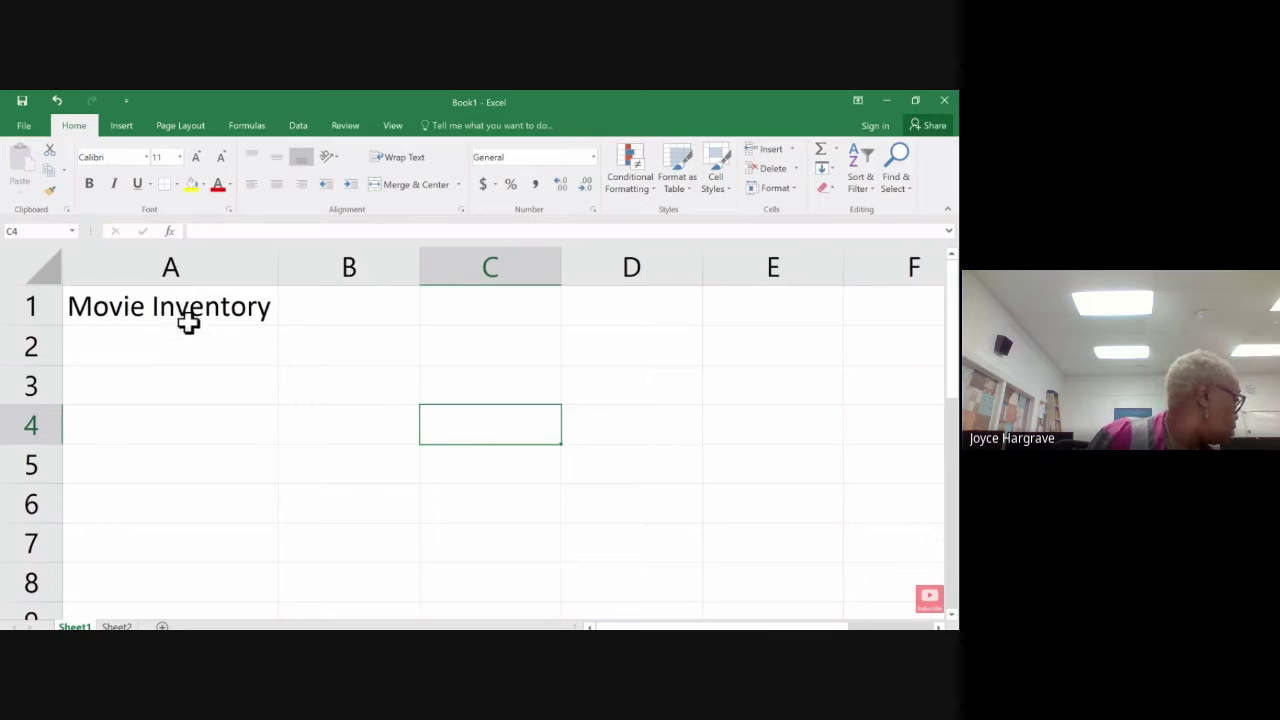
# Step: Enter the column headings Title, Date Purchased and Rating in cells A2, B2 and C2
pyautogui.click(139, 348)
pyautogui.doubleClick(137, 351)
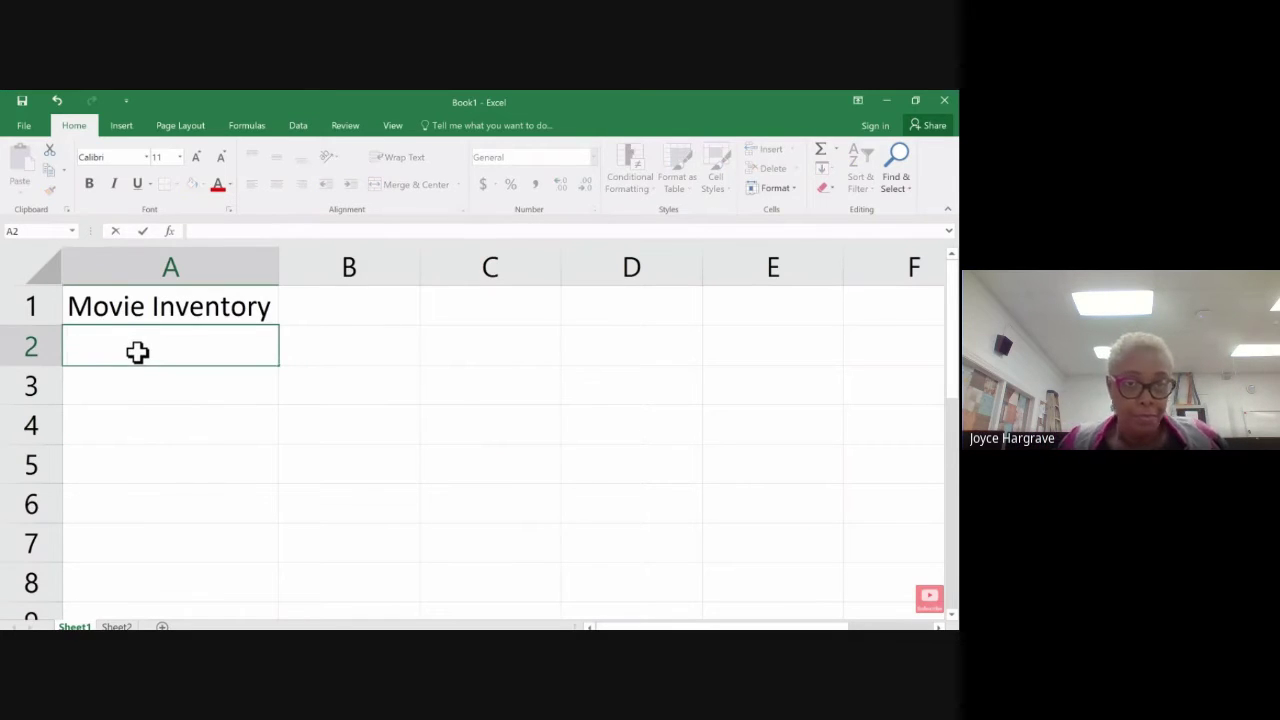
pyautogui.write('Title')
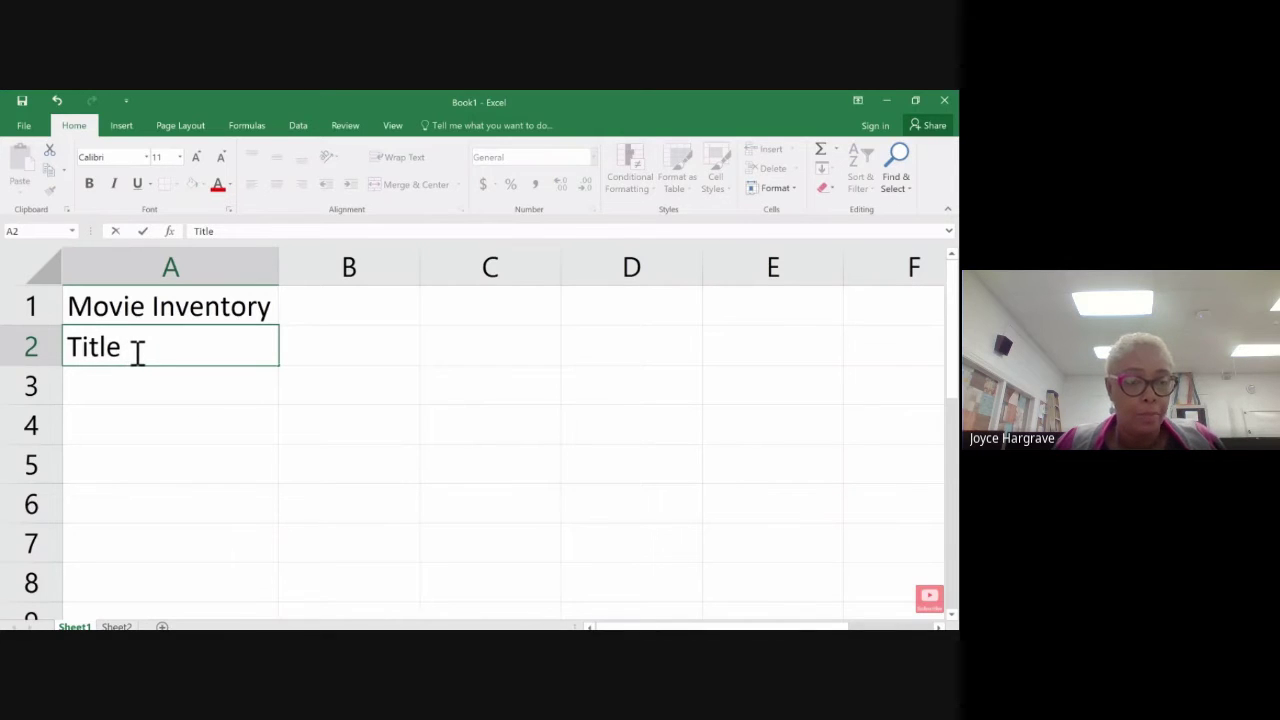
pyautogui.press('Tab')
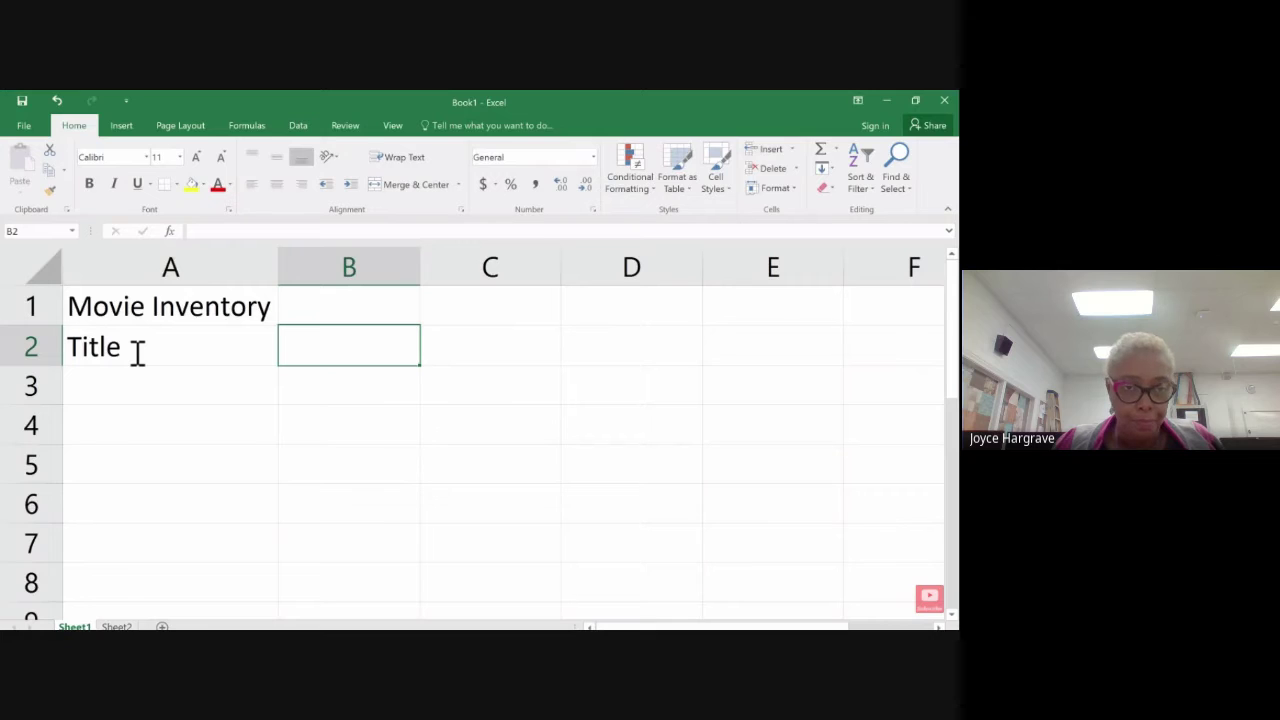
pyautogui.write('Date')
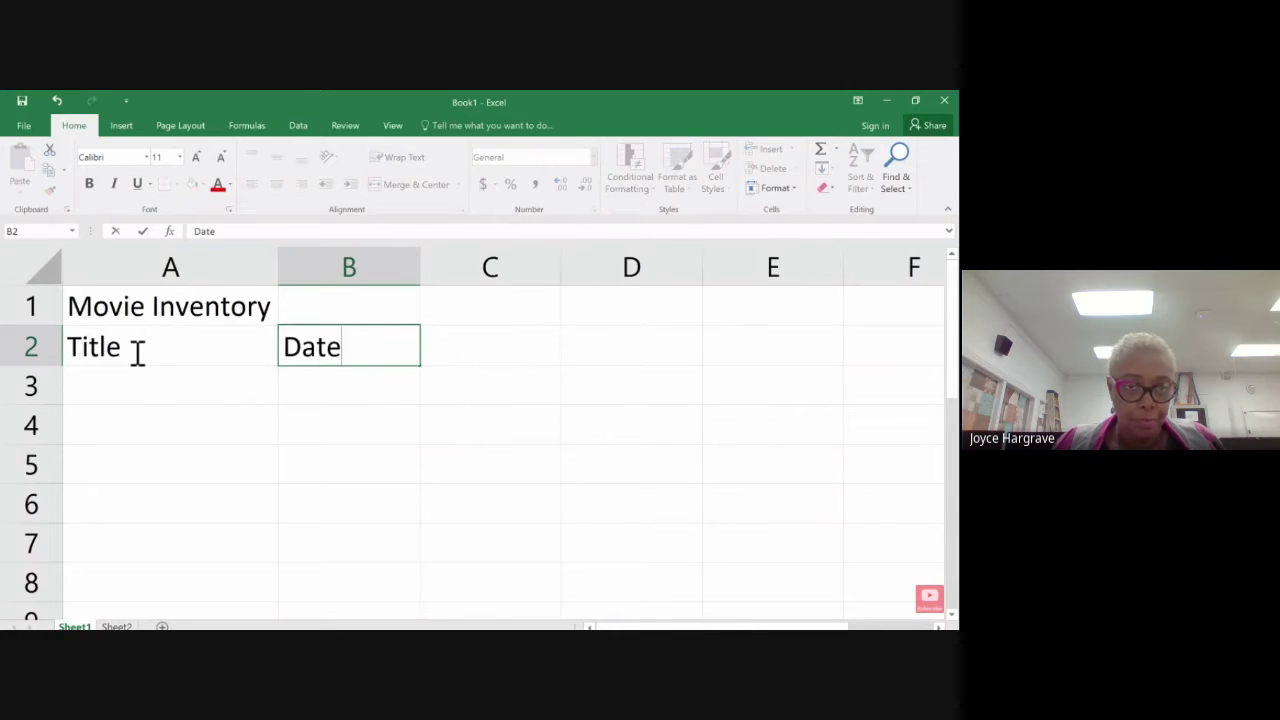
pyautogui.write(' Purchased')
pyautogui.press('Tab')
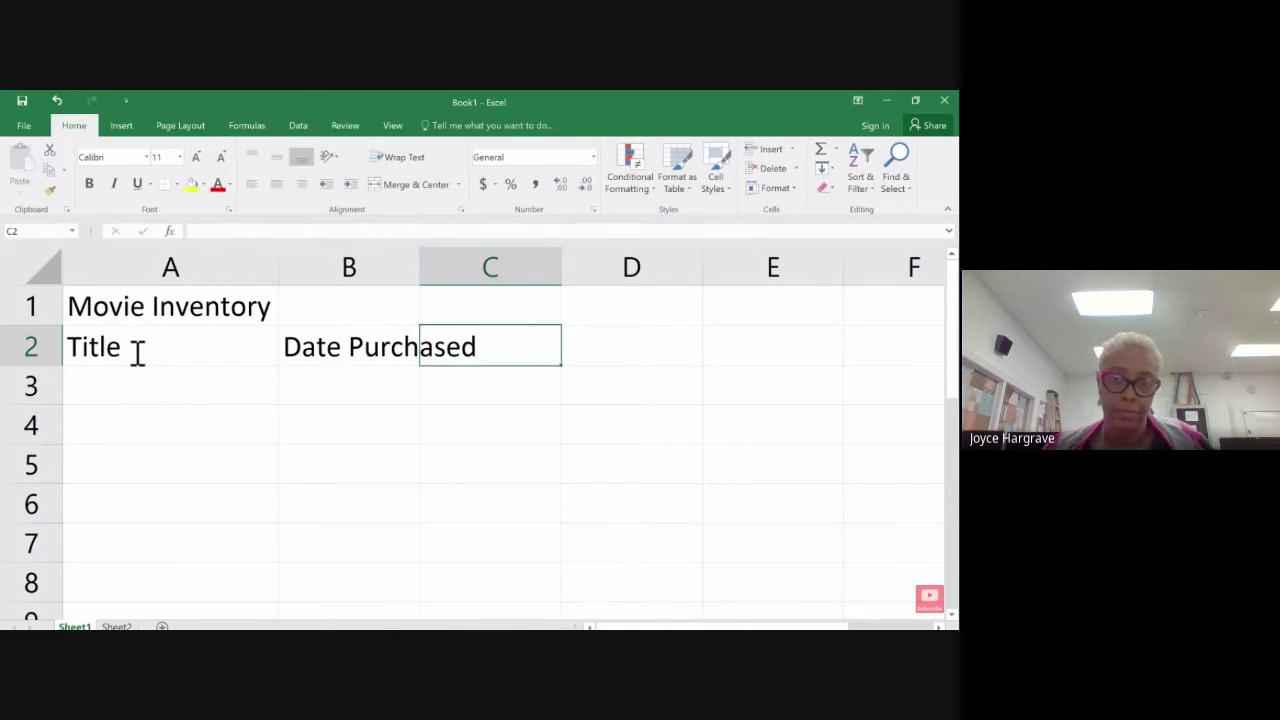
pyautogui.write('Rating')
pyautogui.press('Tab')
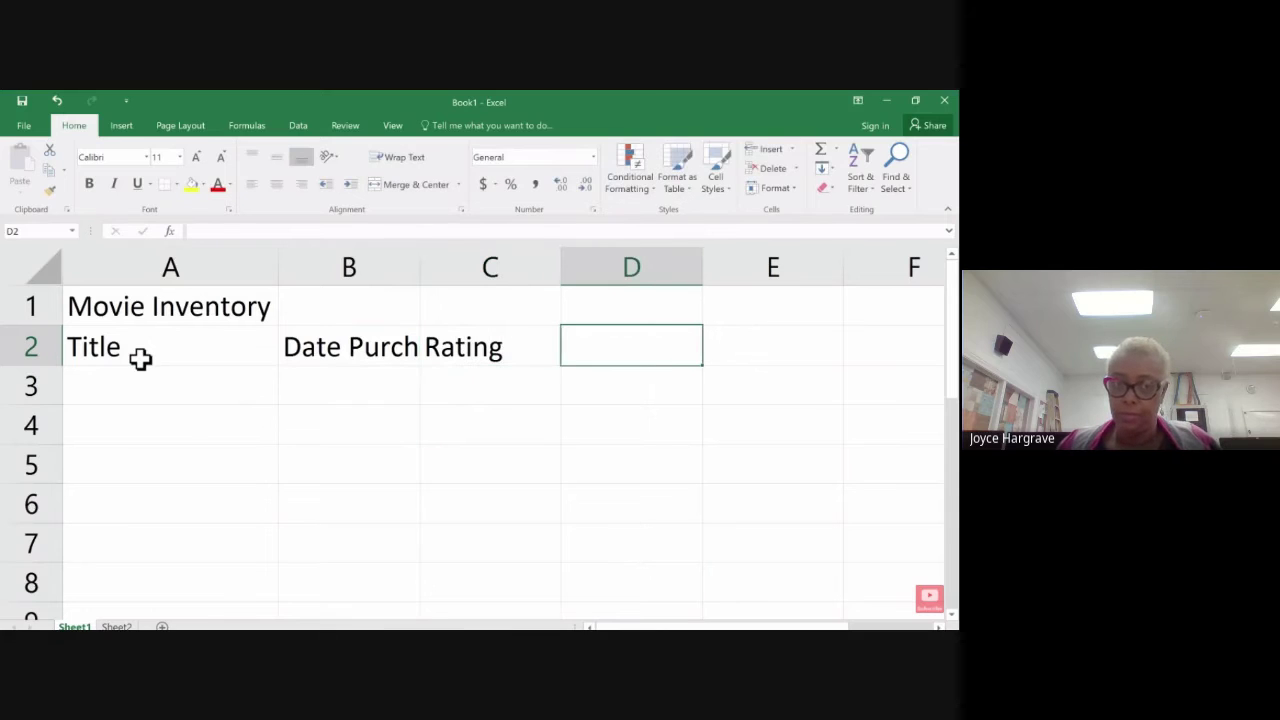
# Step: Enter the column headings Value, Genre and Location in cells D2, E2 and F2
pyautogui.write('Value')
pyautogui.press('Tab')
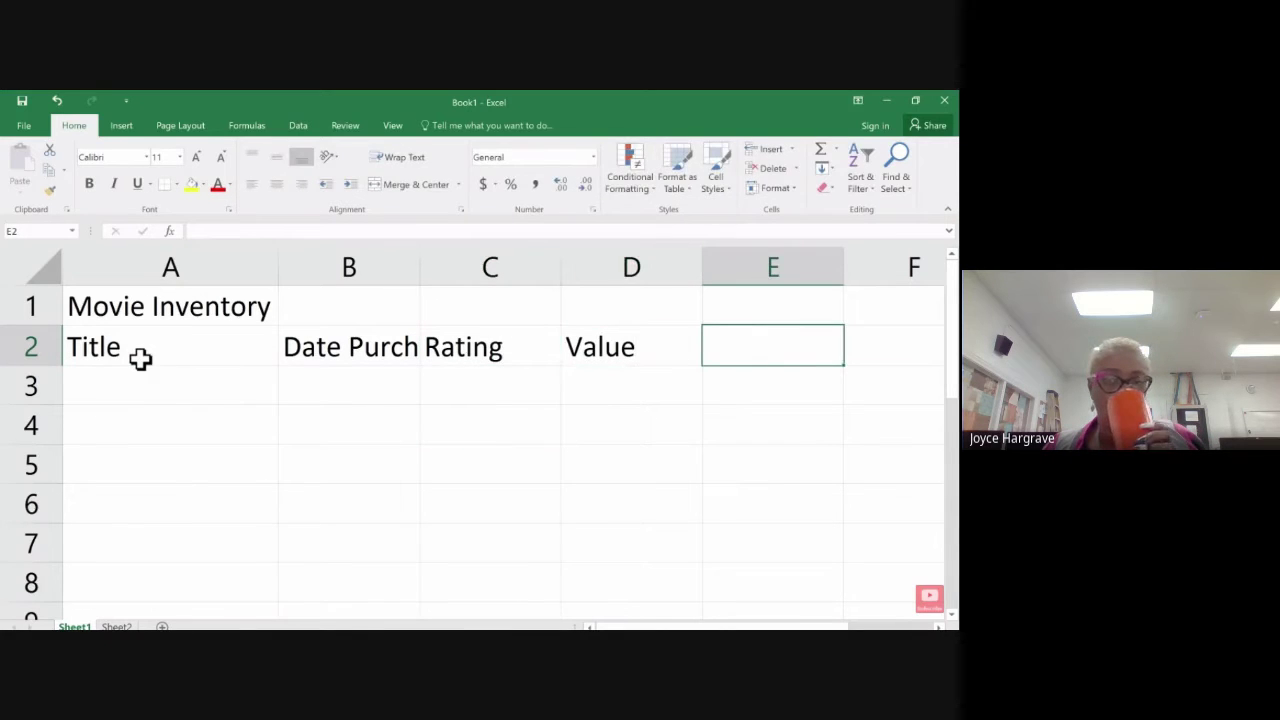
pyautogui.write('Genre')
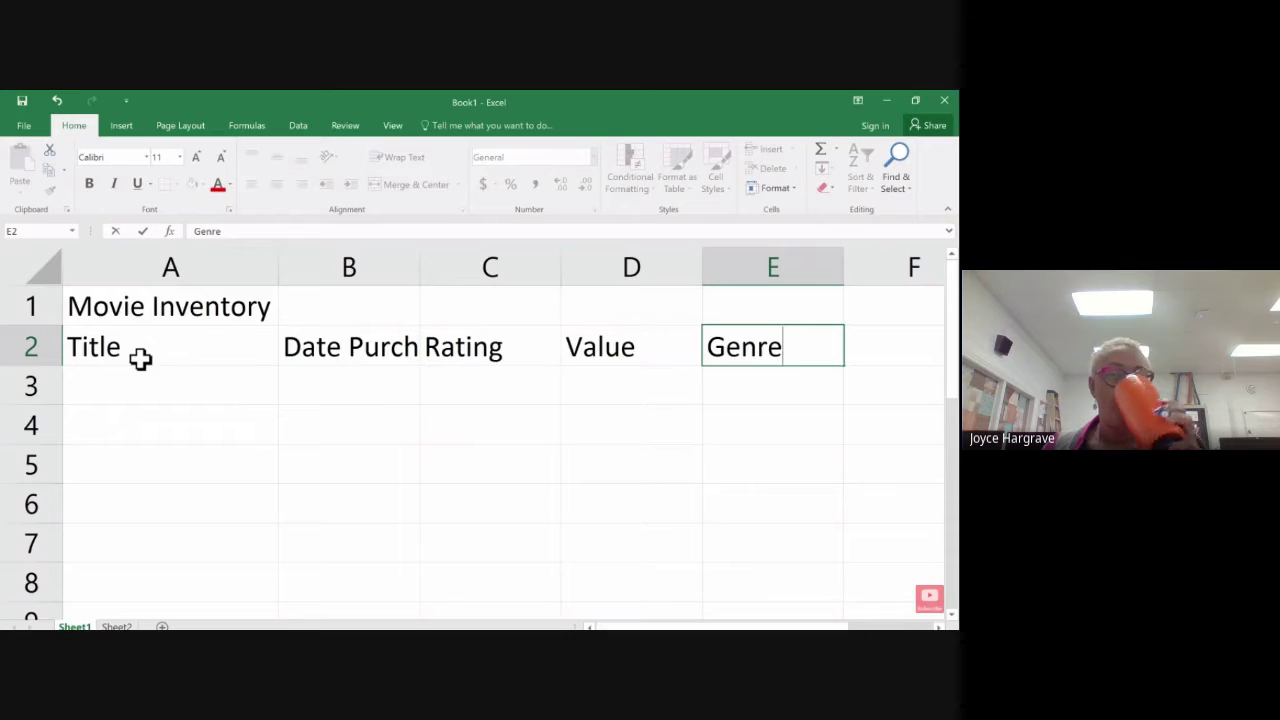
pyautogui.press('Tab')
pyautogui.write('Loc')
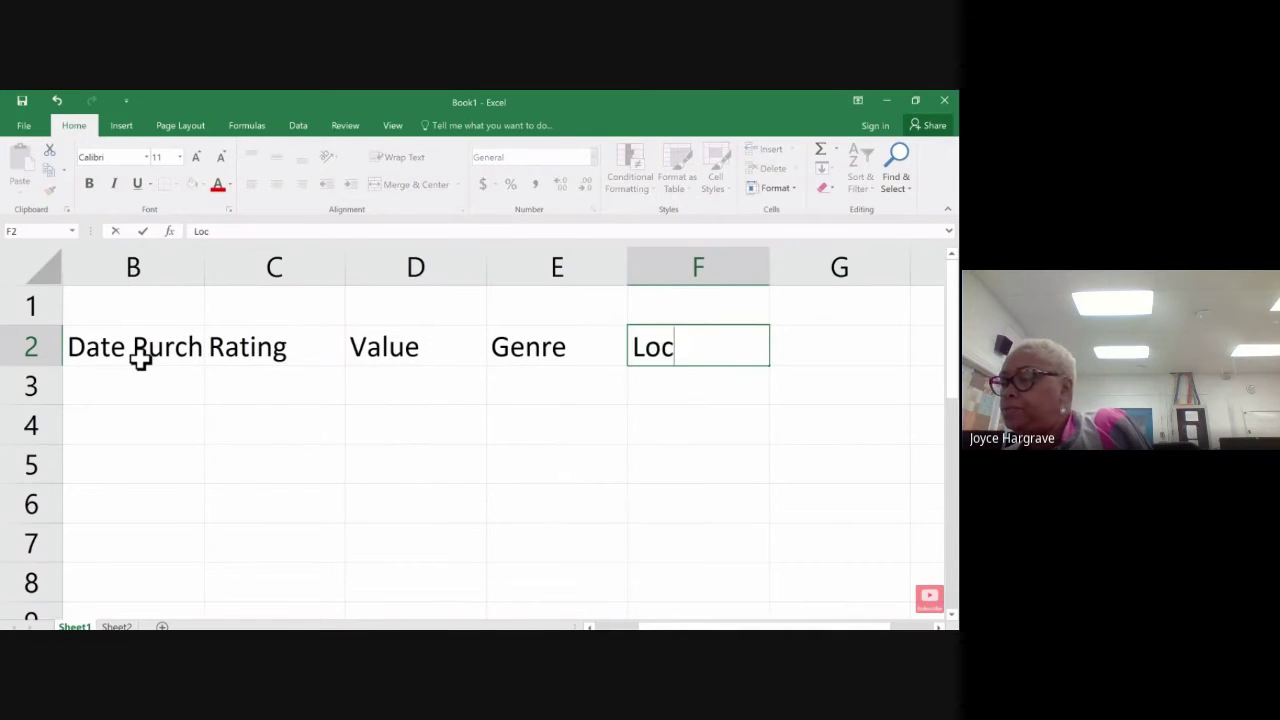
pyautogui.write('ation')
pyautogui.press('Return')
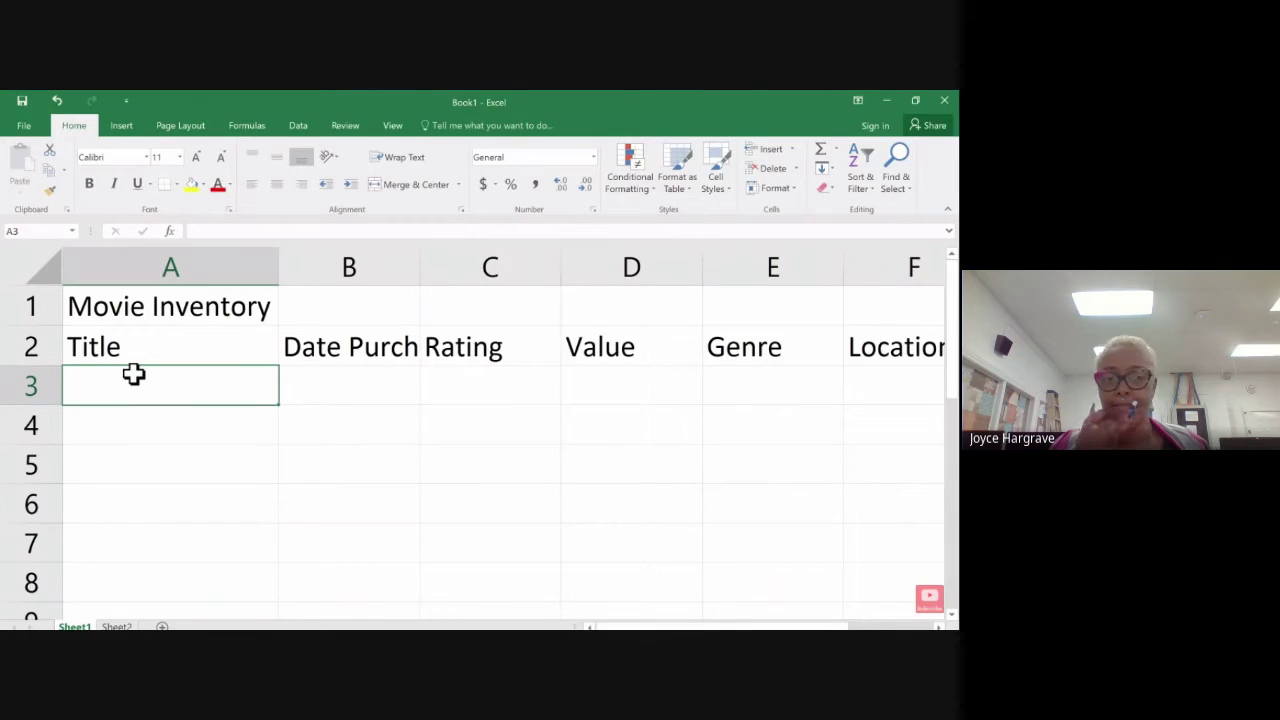
# Step: Start the first movie record in row 3 with title Star Wars, purchase date 2007 and rating PG
pyautogui.write('S')
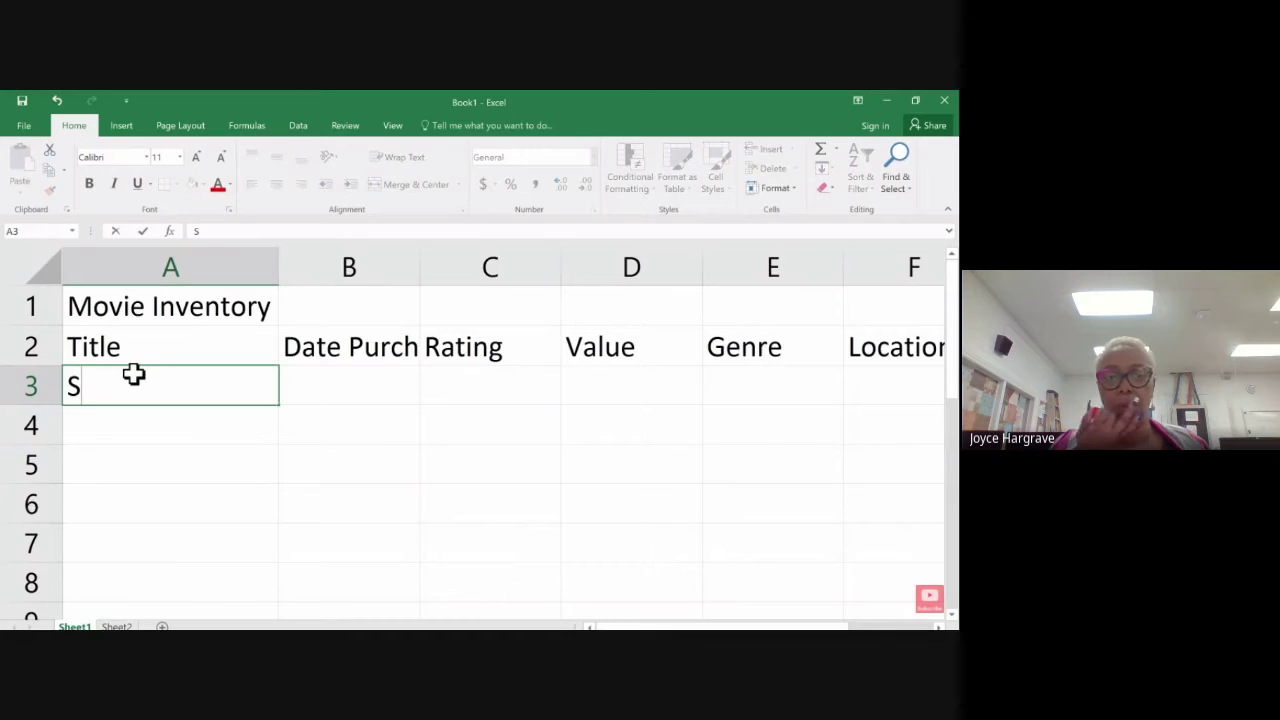
pyautogui.write('tar Wars')
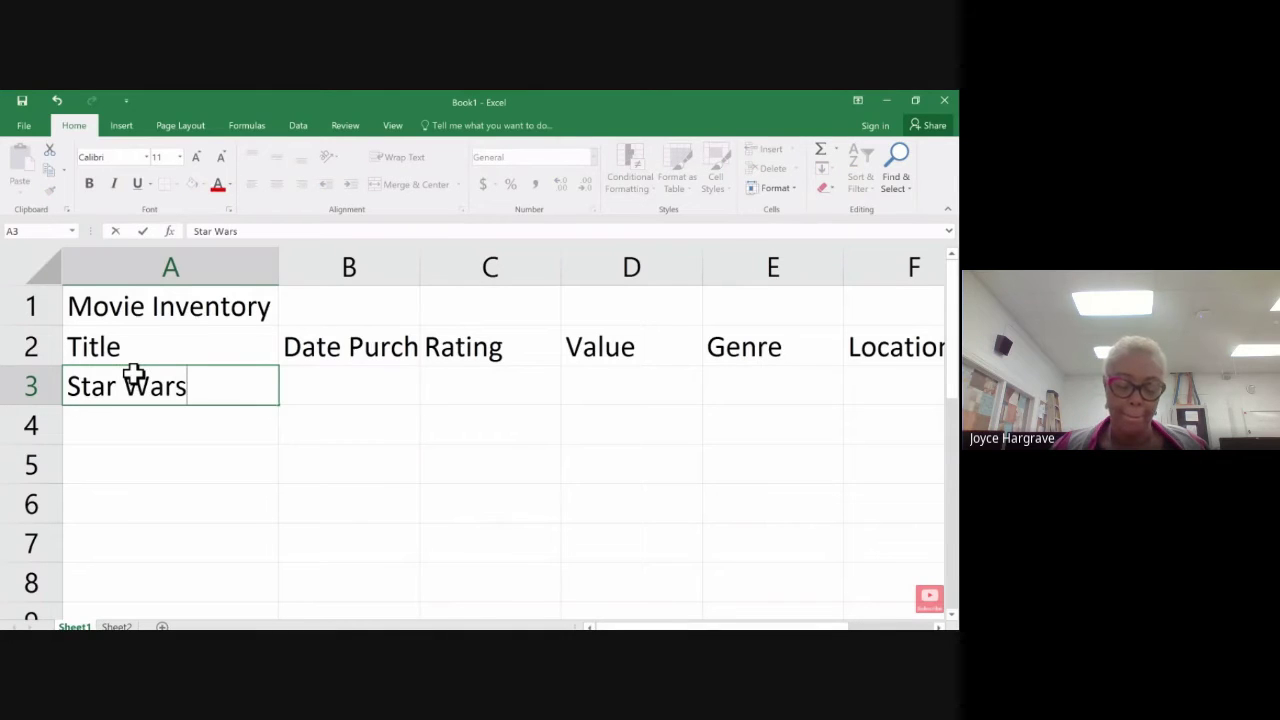
pyautogui.press('Tab')
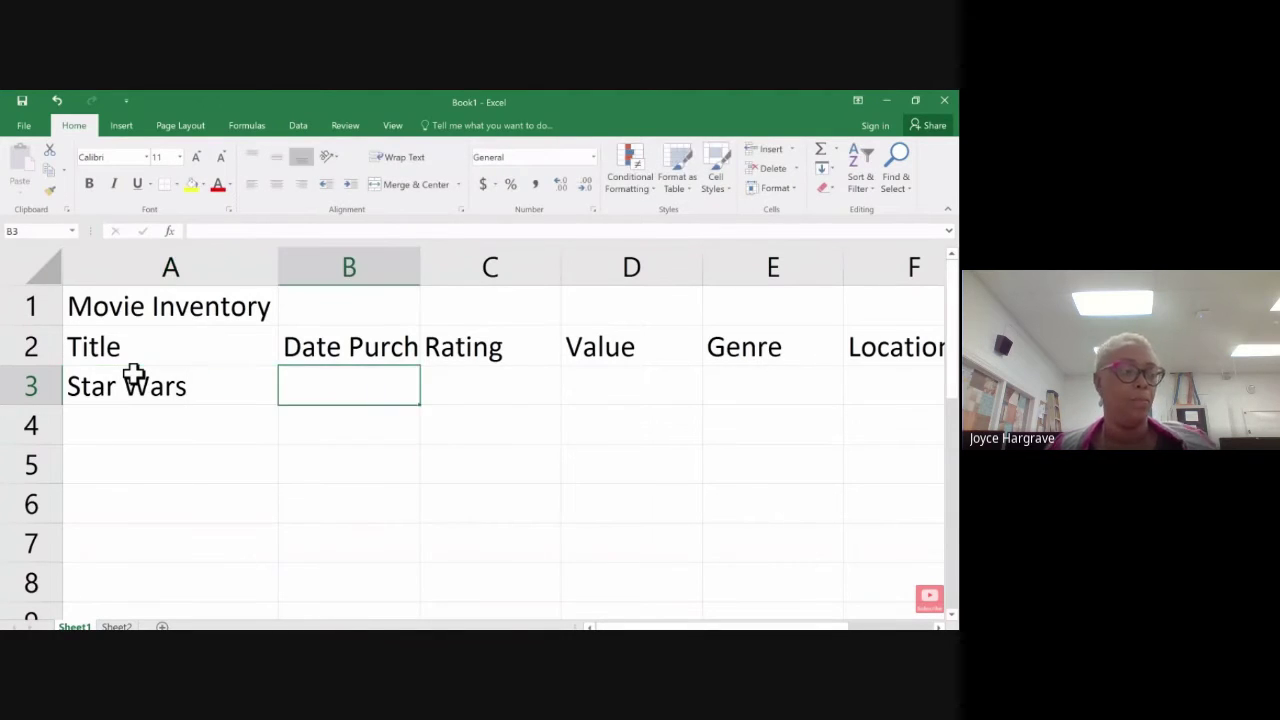
pyautogui.write('200')
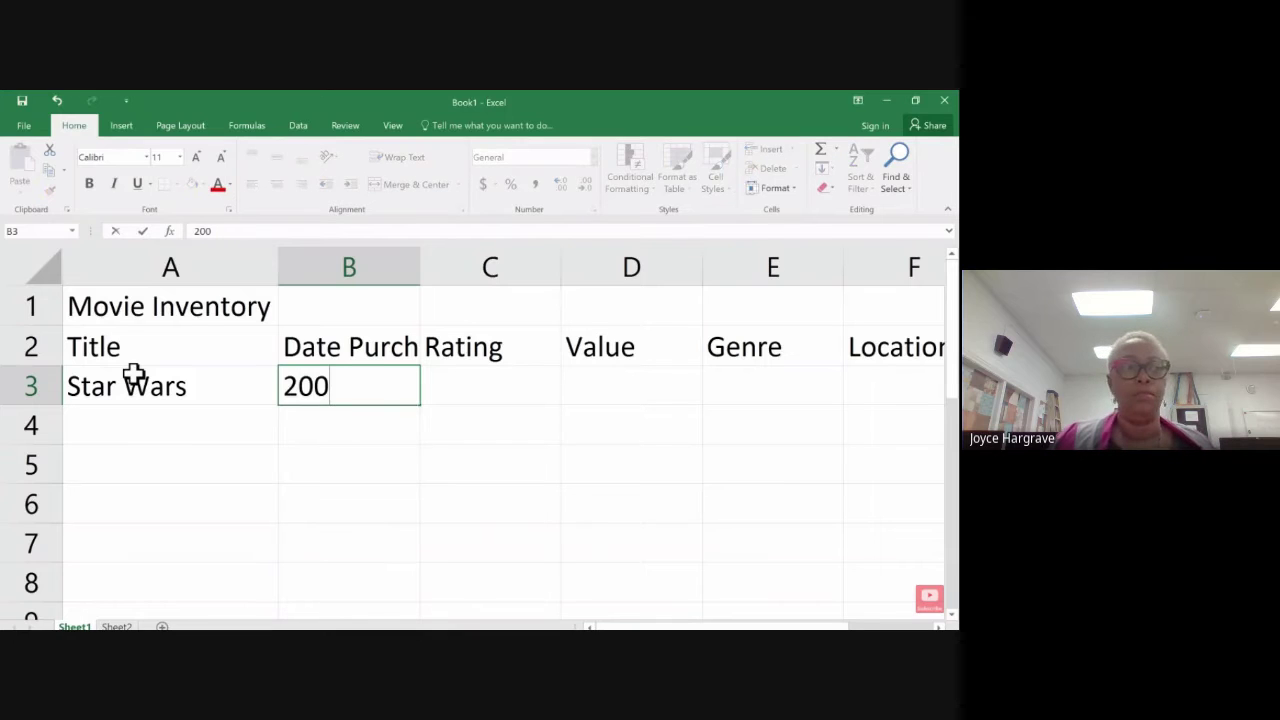
pyautogui.write('7')
pyautogui.press('Tab')
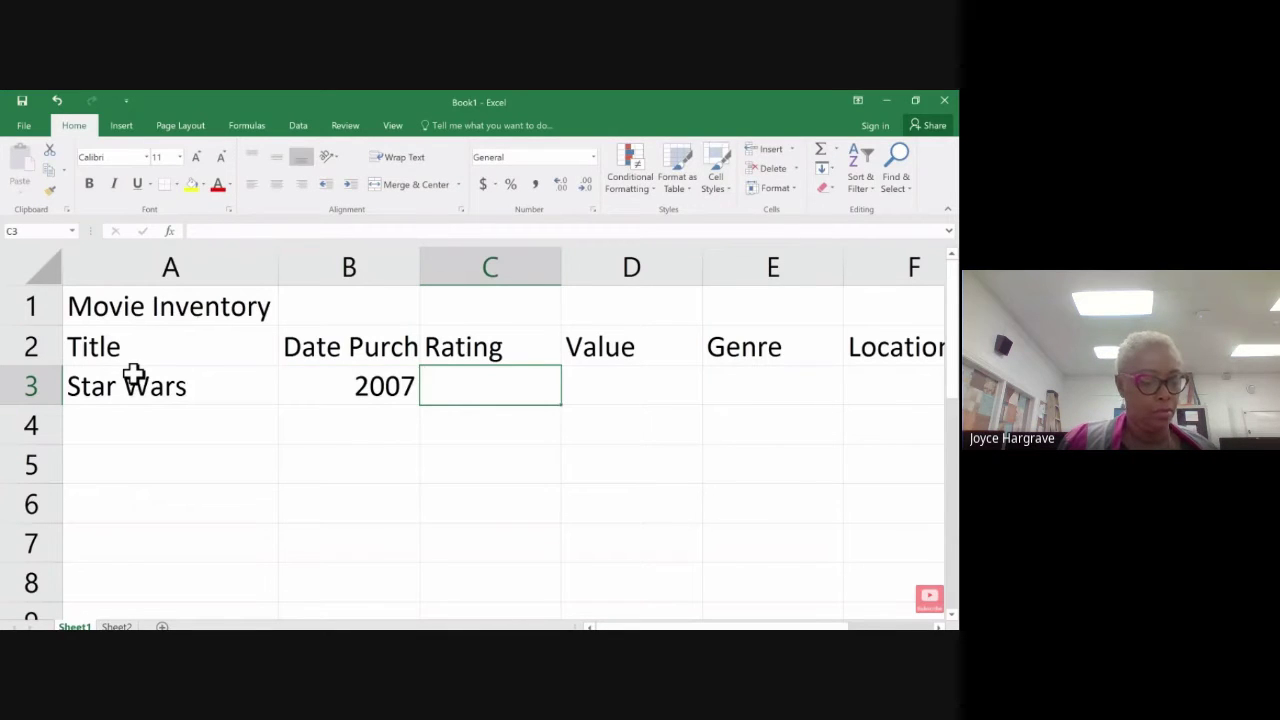
pyautogui.write('PG')
pyautogui.press('Tab')
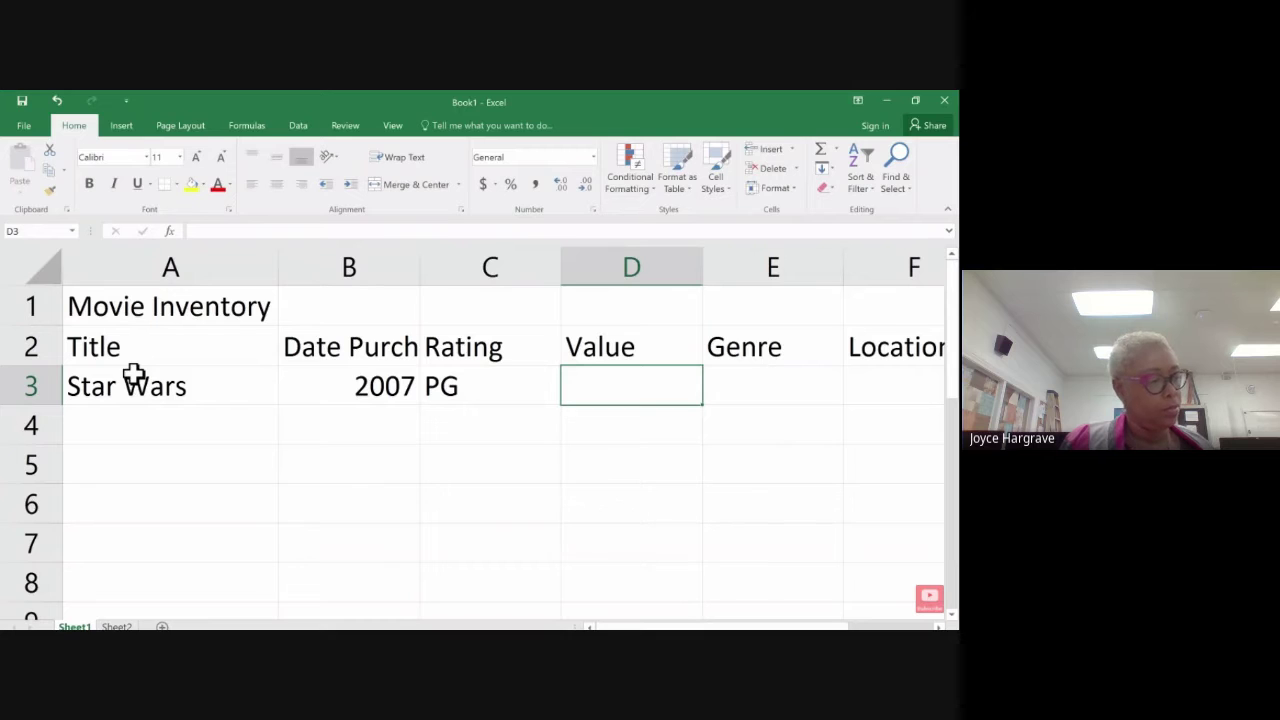
# Step: Complete the Star Wars record with value 5, genre Science Fiction and location Living Room
pyautogui.write('5')
pyautogui.press('Tab')
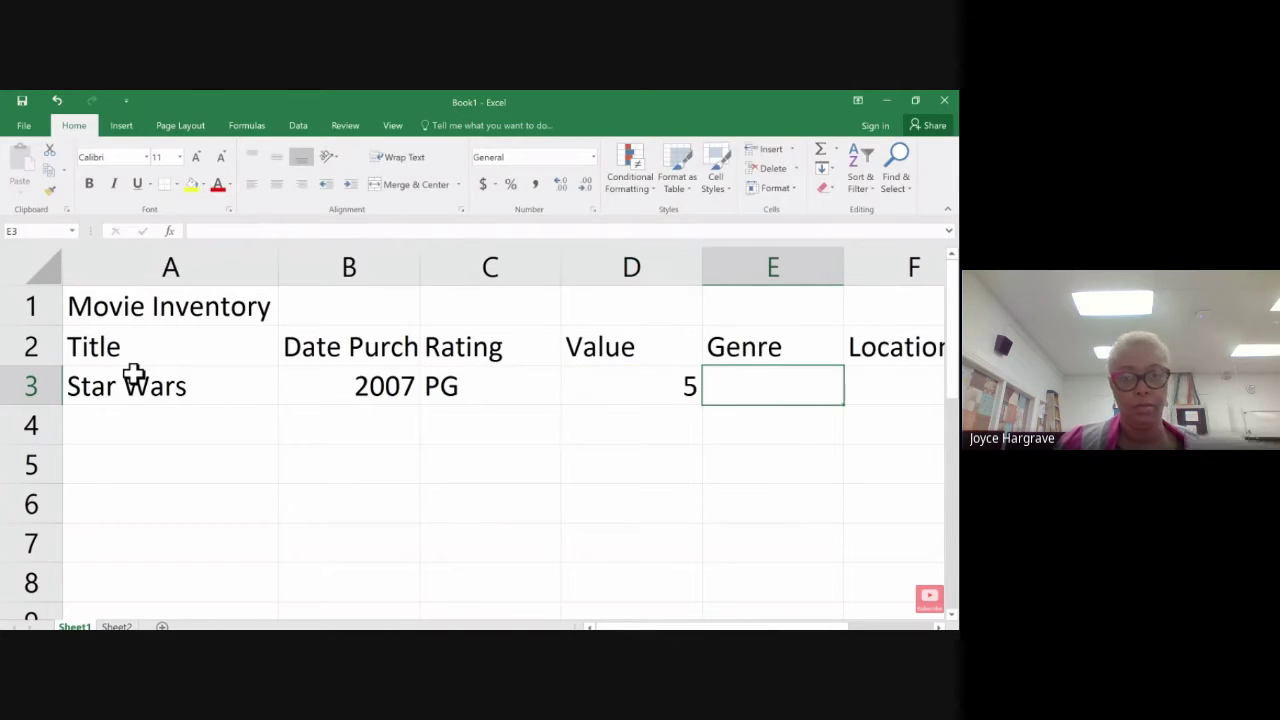
pyautogui.write('Science Fiction')
pyautogui.press('Tab')
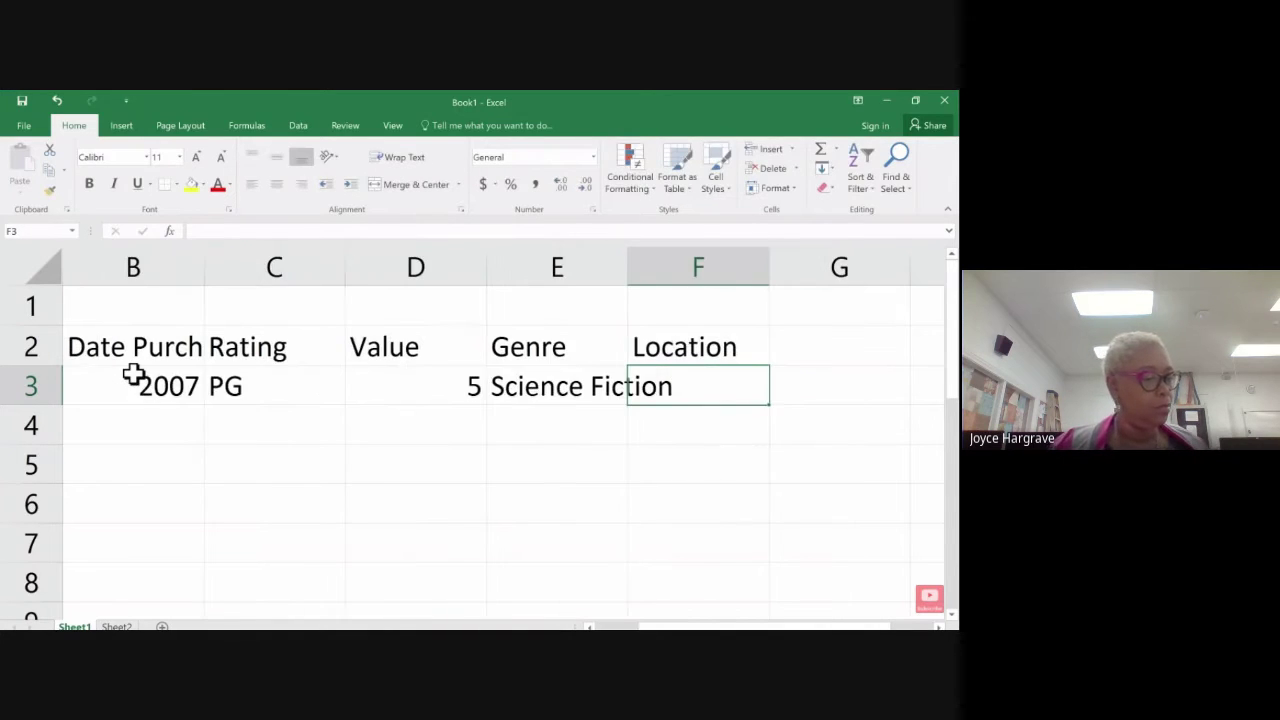
pyautogui.write('Living Room')
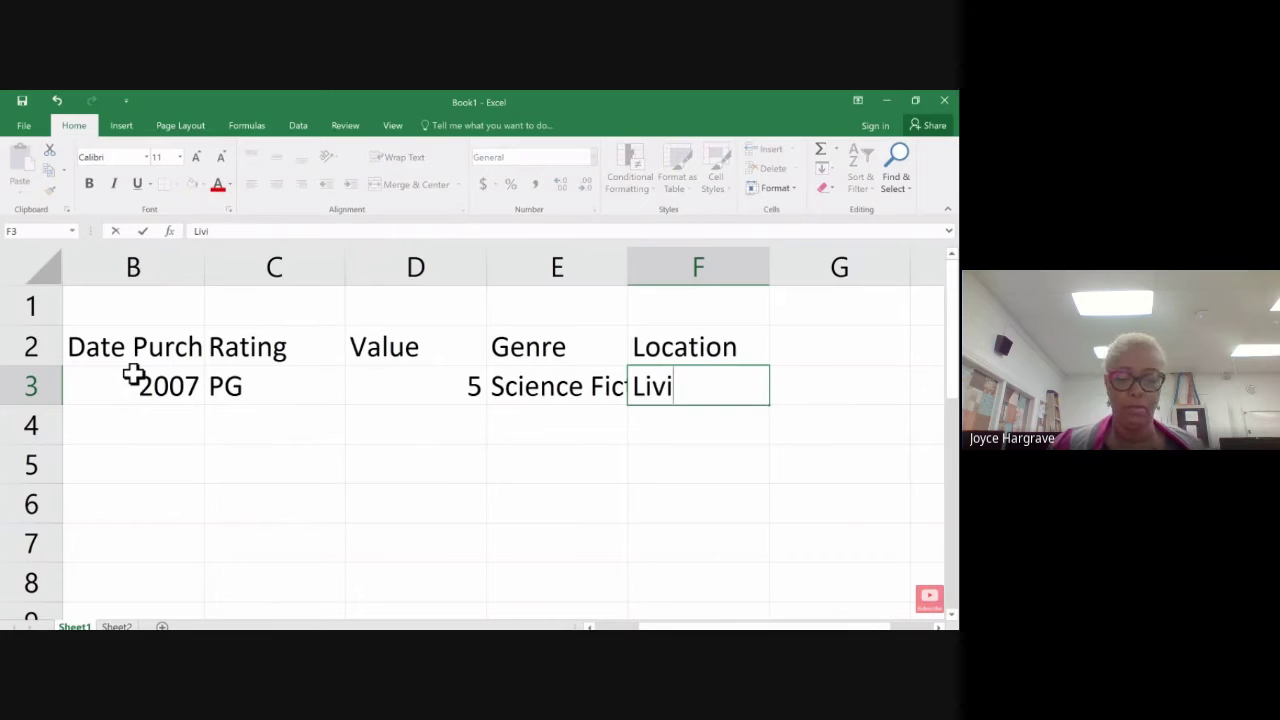
pyautogui.press('Return')
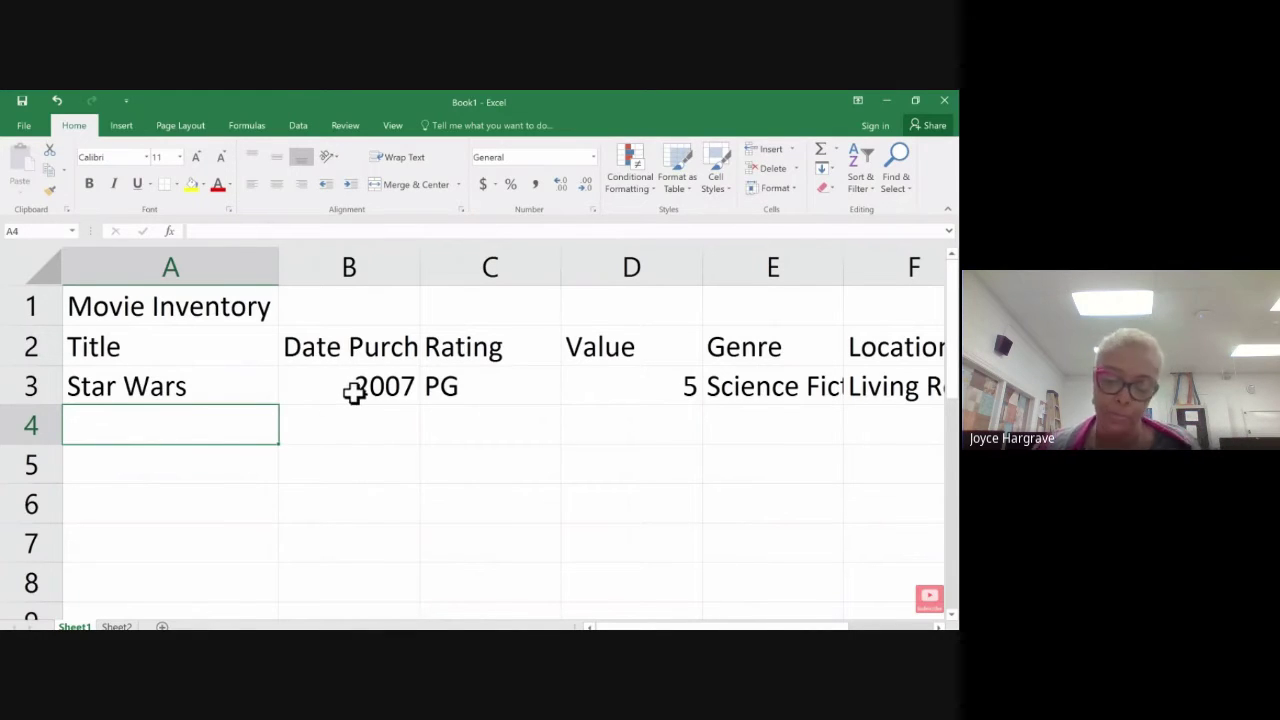
# Step: Enter 2010 as the purchase date in cell B4
pyautogui.click(342, 428)
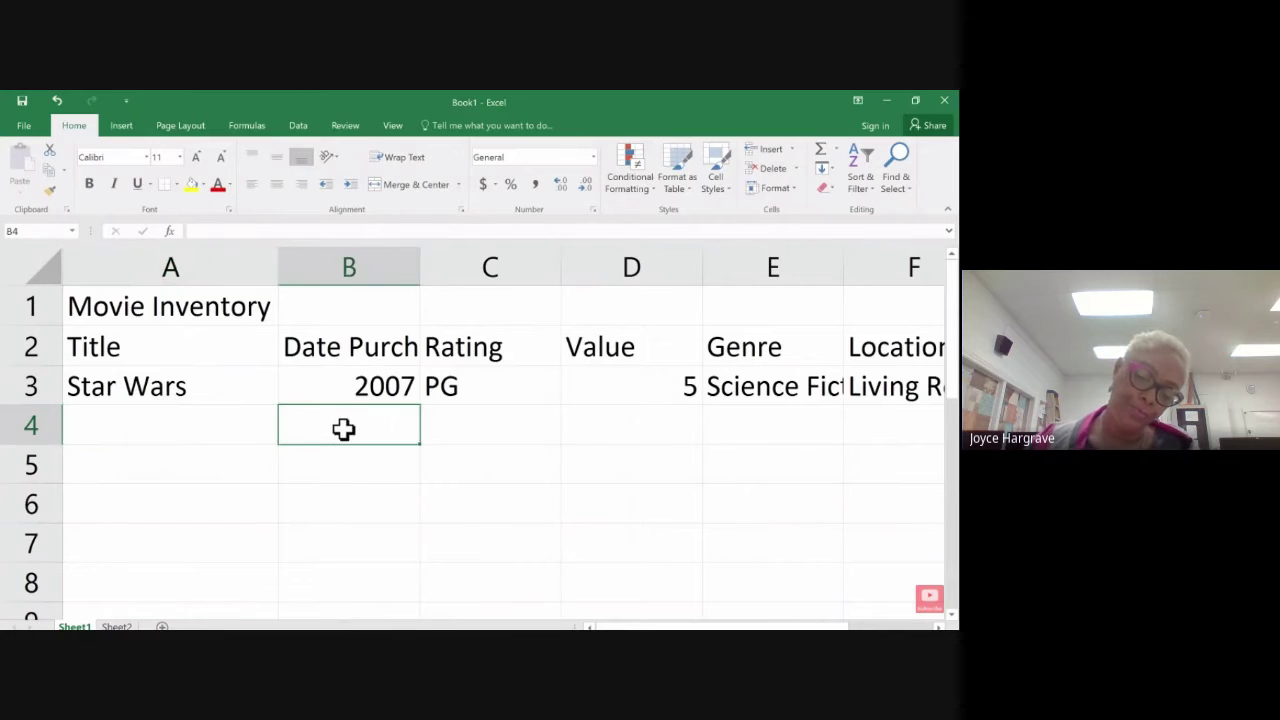
pyautogui.write('2010')
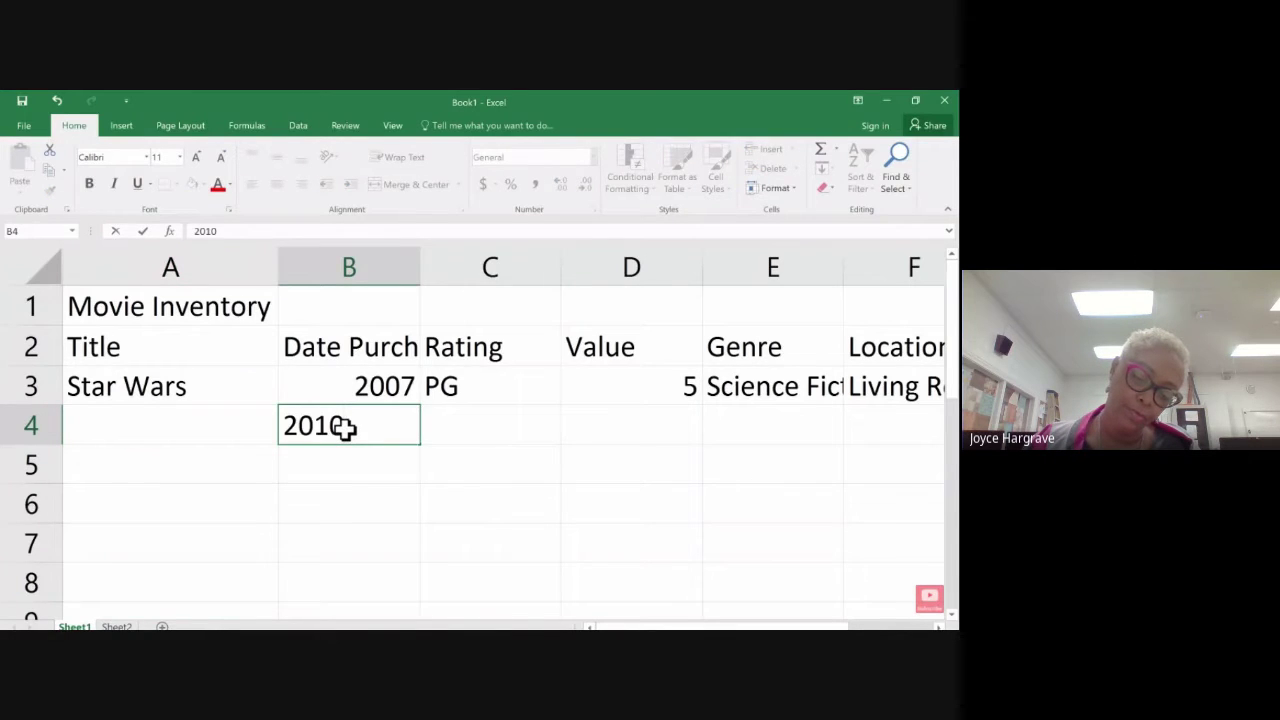
pyautogui.press('Tab')
pyautogui.press('Return')
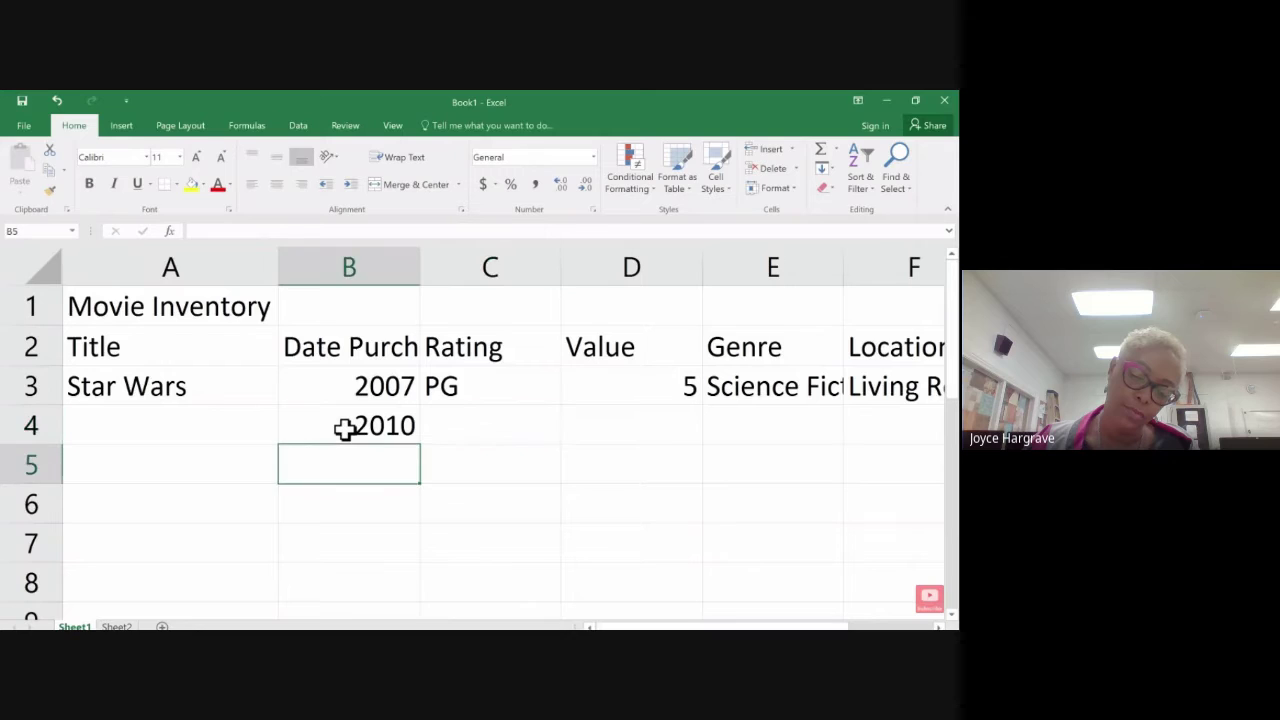
# Step: Enter the movie title "The Empre Strikes" in cell A4
pyautogui.press('Up')
pyautogui.press('Left')
pyautogui.write('Th')
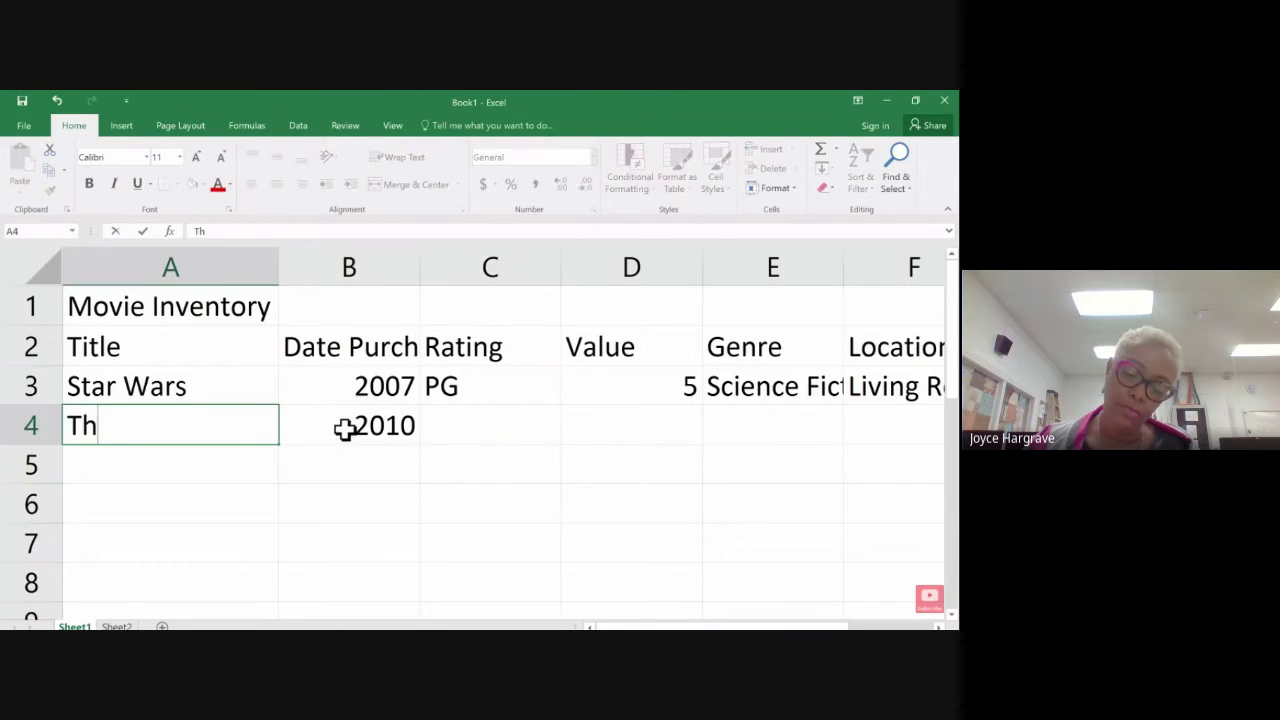
pyautogui.write('e Empre')
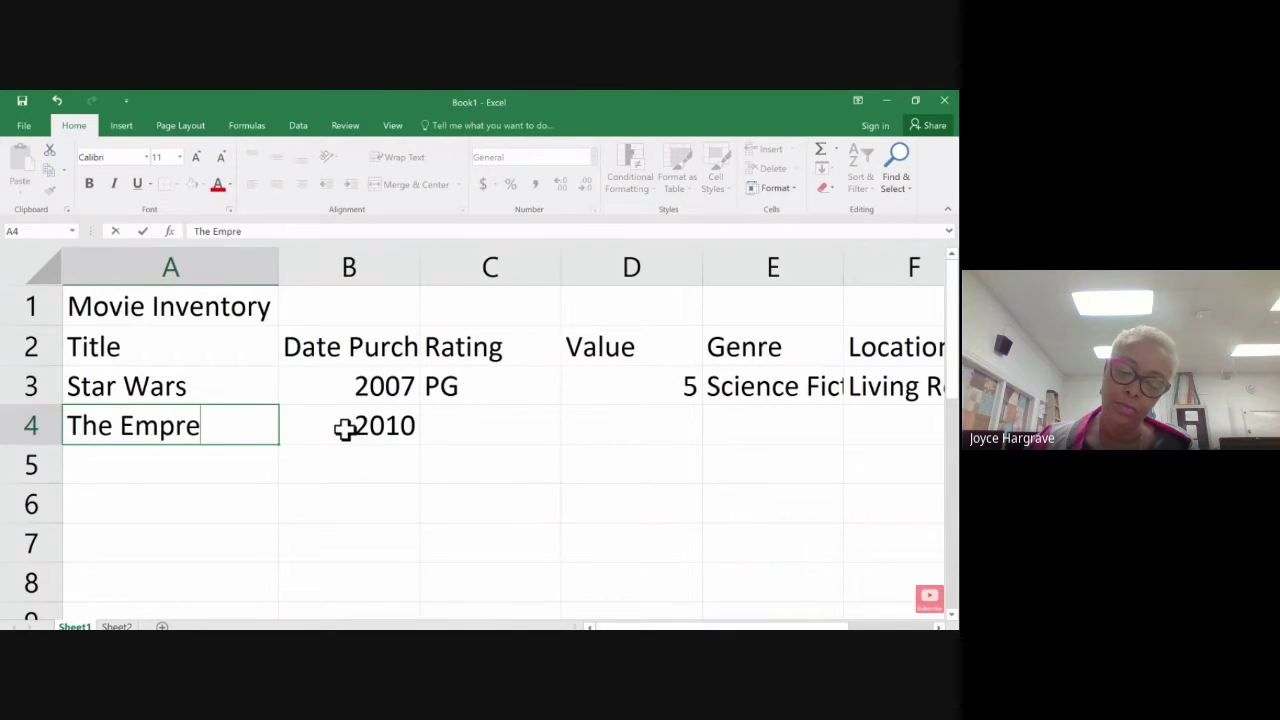
pyautogui.write(' Strikes')
pyautogui.press('Tab')
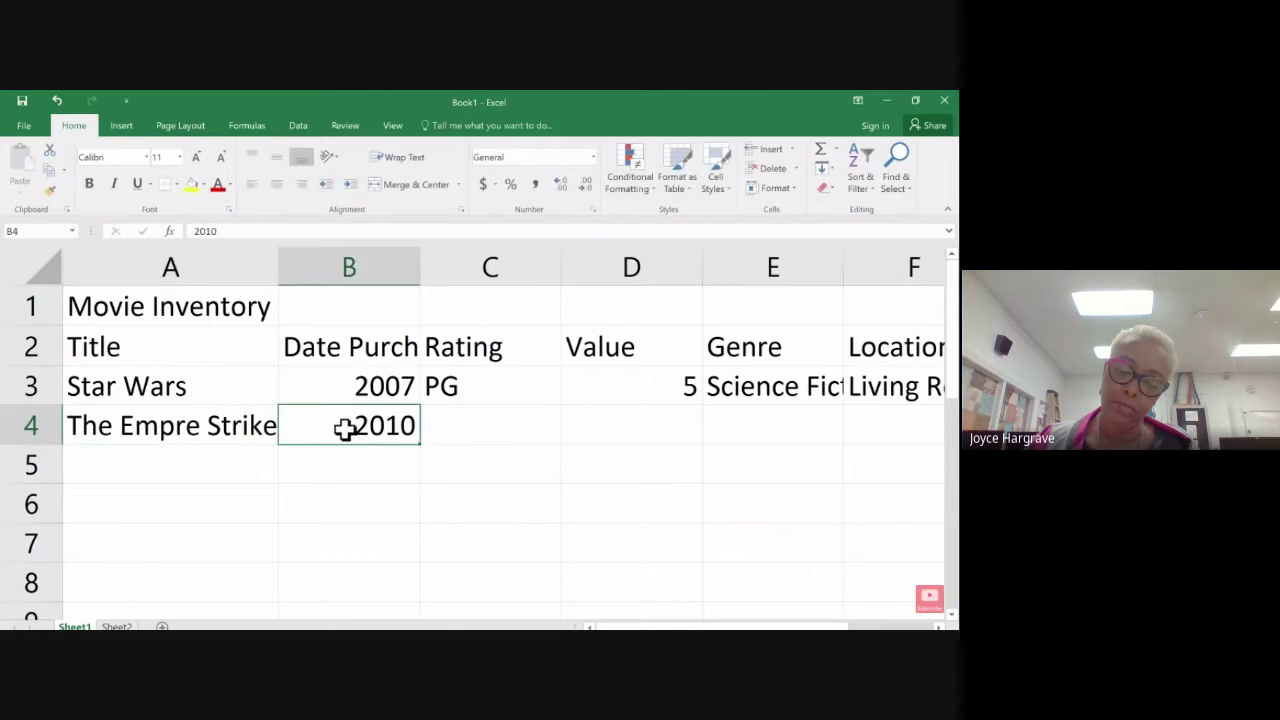
# Step: Complete the row 4 record with rating PG, value 9, genre Science Fiction and location Living Room
pyautogui.press('Tab')
pyautogui.write('PG')
pyautogui.press('Tab')
pyautogui.write('9')
pyautogui.press('Tab')
pyautogui.write('S')
pyautogui.press('Tab')
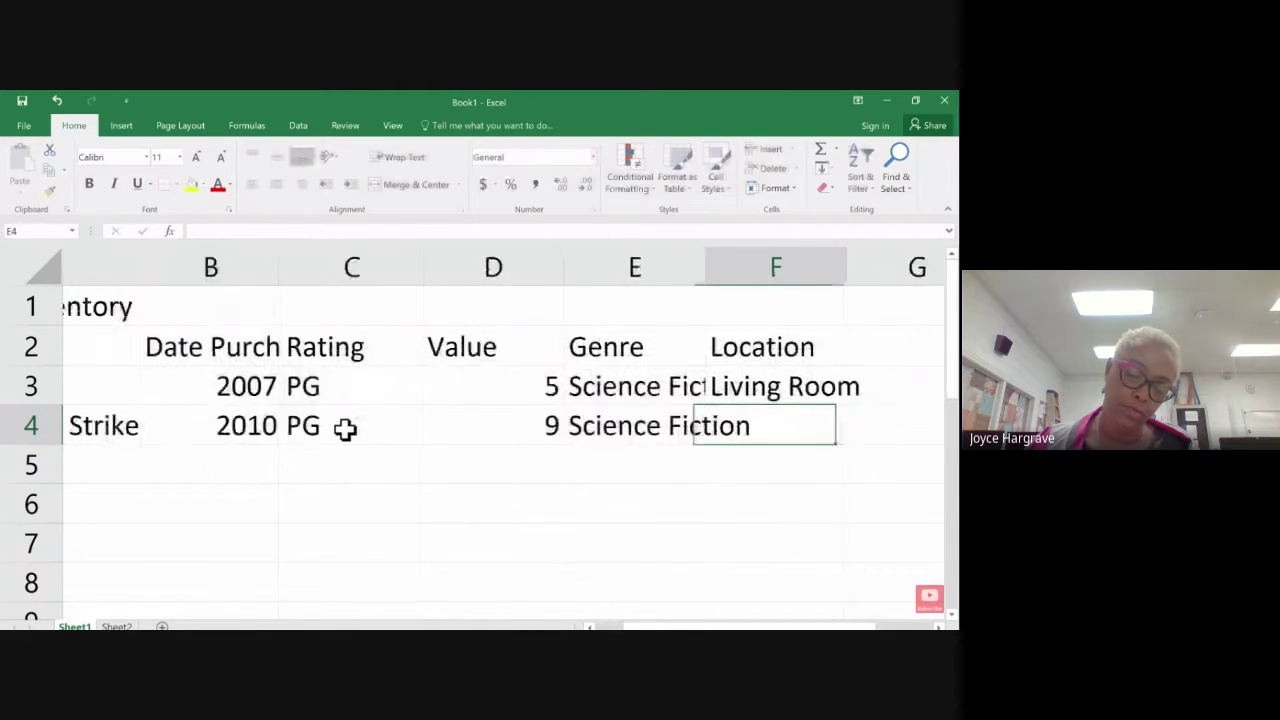
pyautogui.write('Liv')
pyautogui.press('Return')
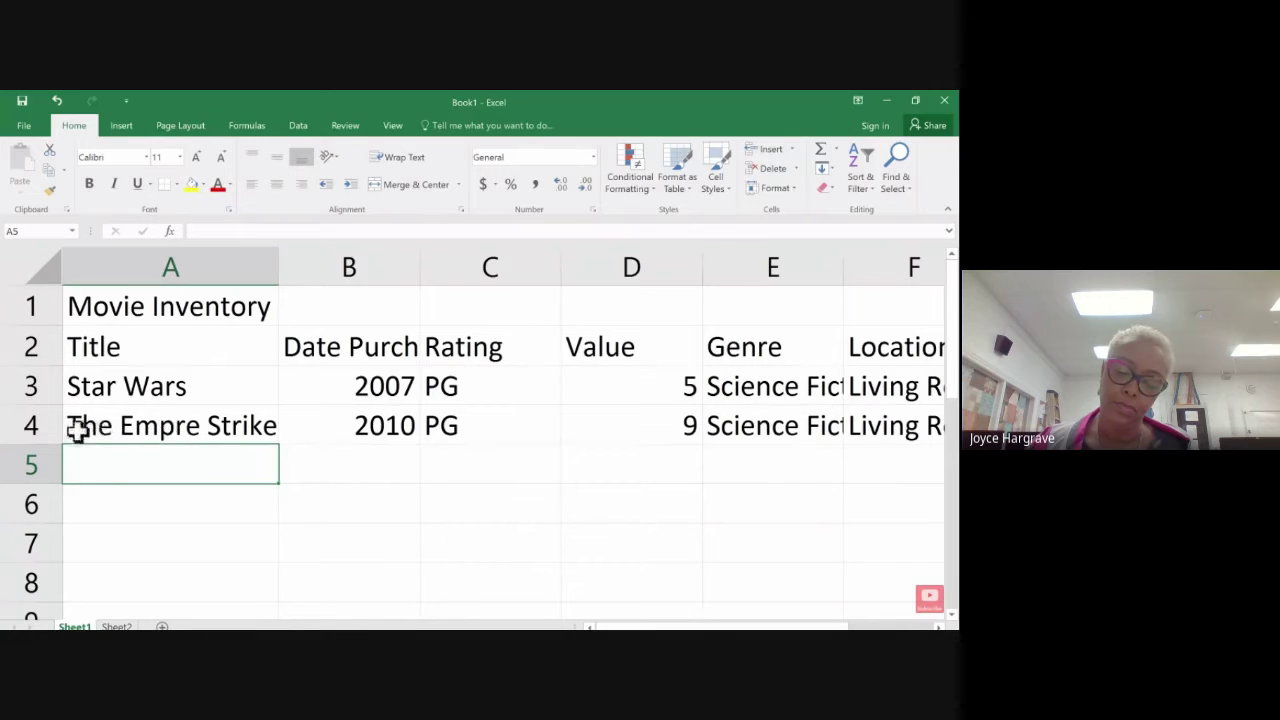
pyautogui.click(160, 428)
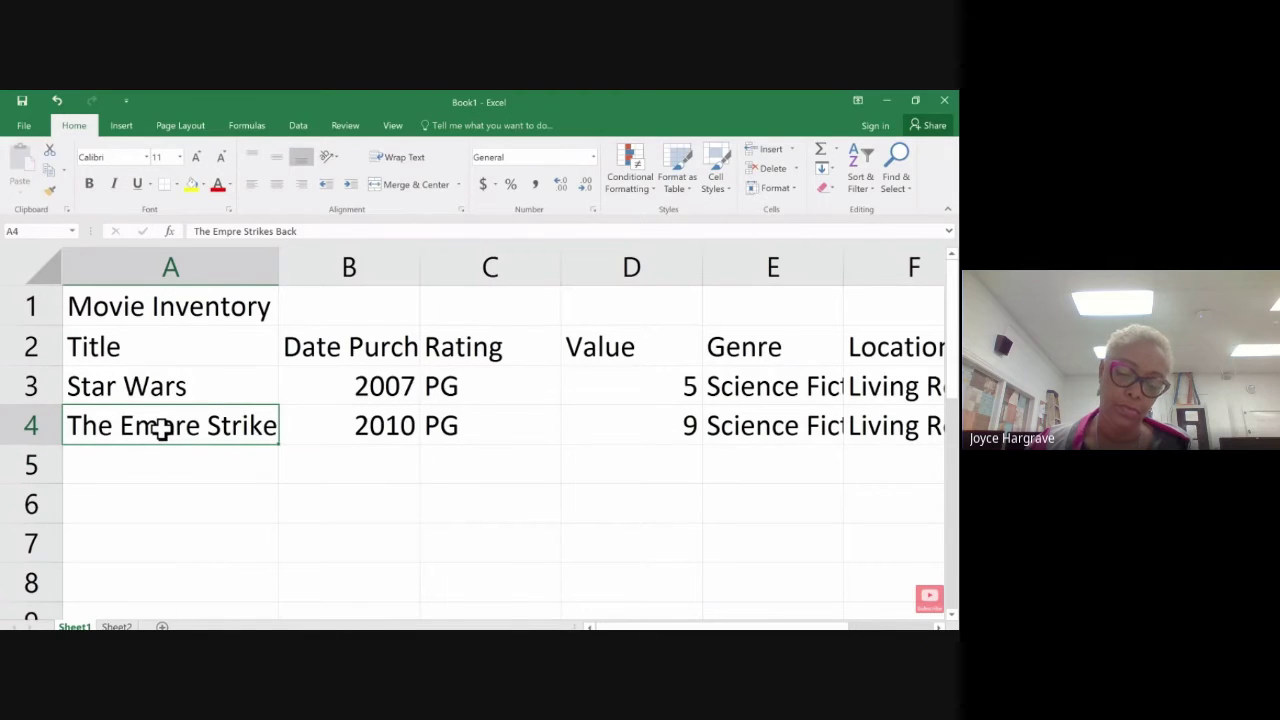
pyautogui.write('T')
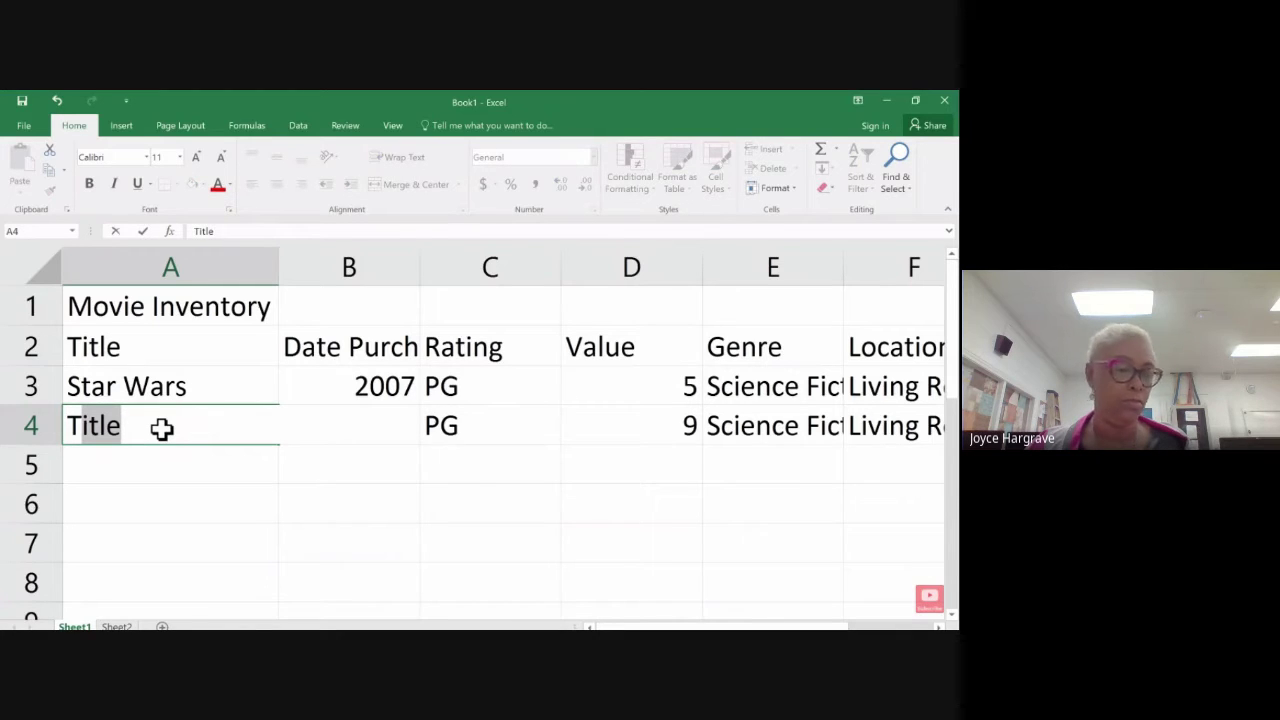
pyautogui.press('Escape')
pyautogui.click(190, 464)
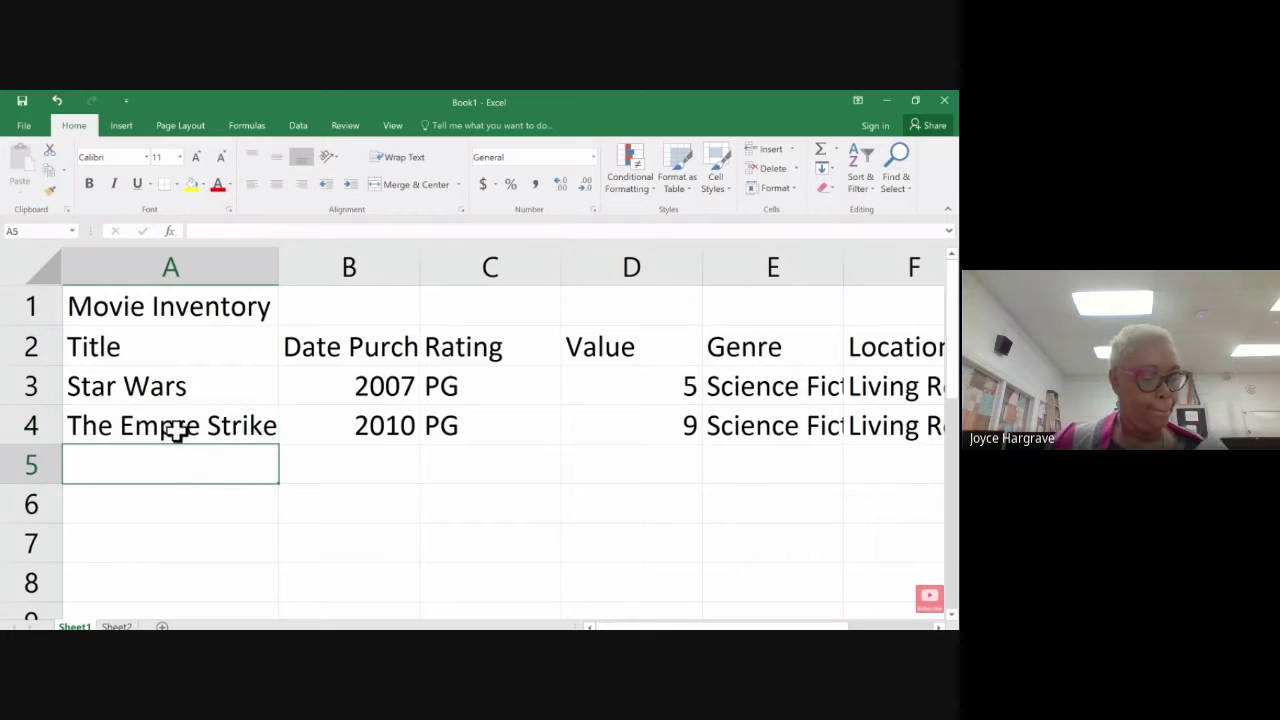
pyautogui.click(158, 430)
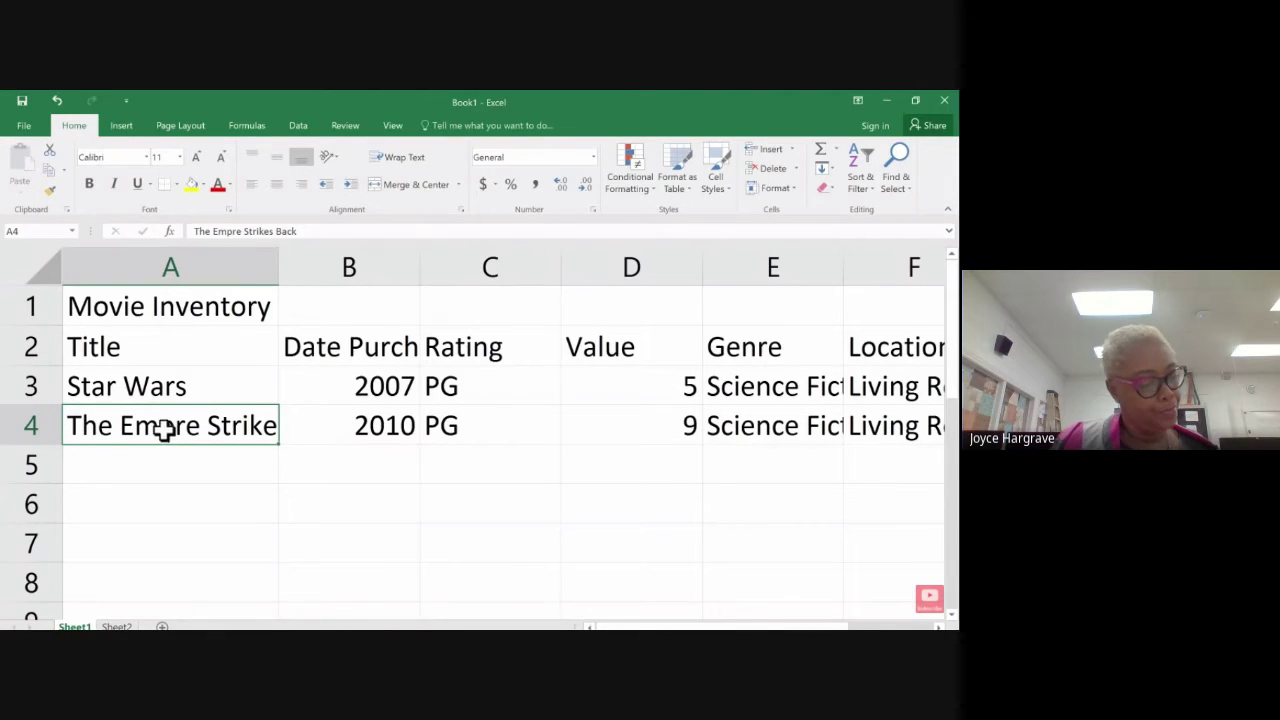
pyautogui.click(352, 420)
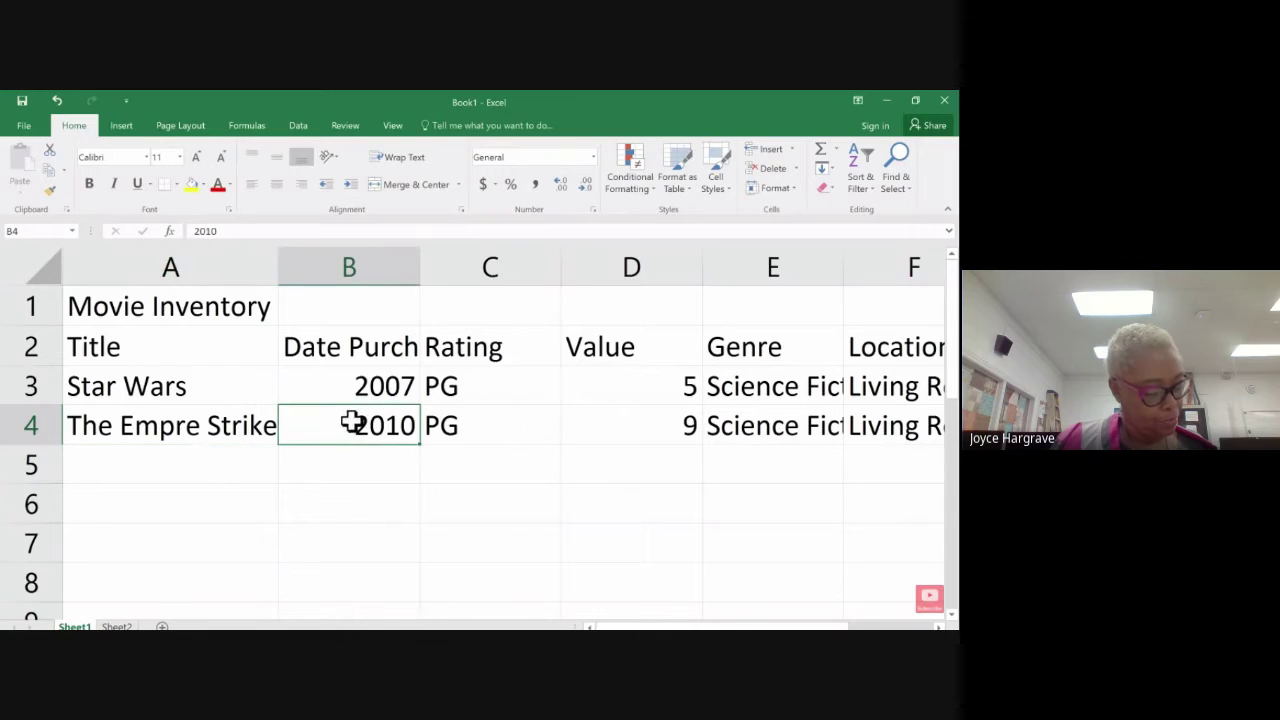
pyautogui.click(440, 442)
pyautogui.click(346, 431)
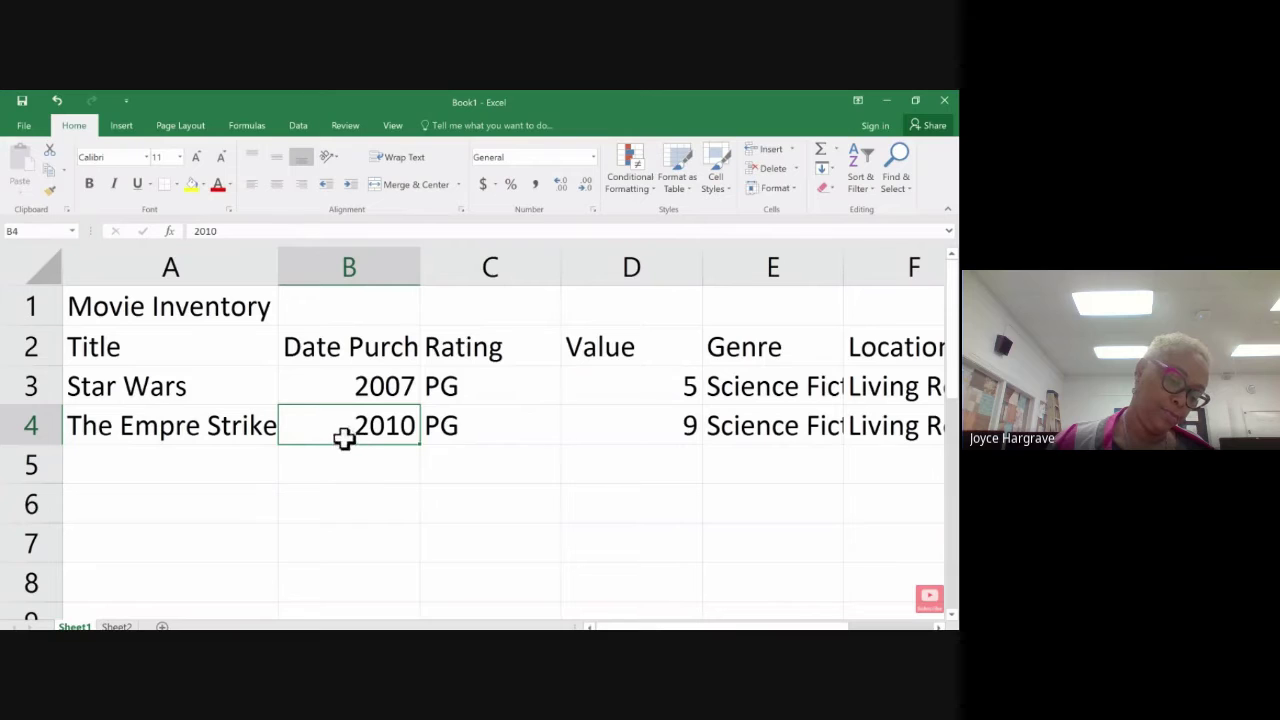
pyautogui.doubleClick(354, 427)
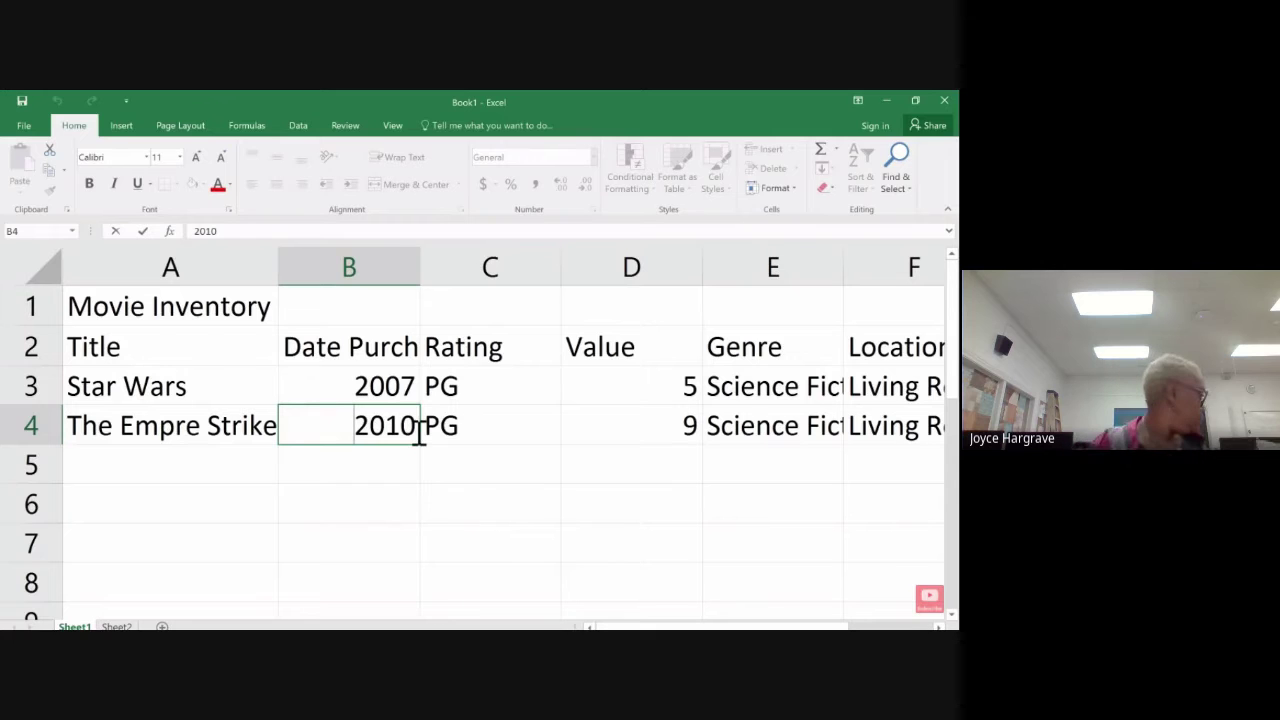
pyautogui.click(451, 459)
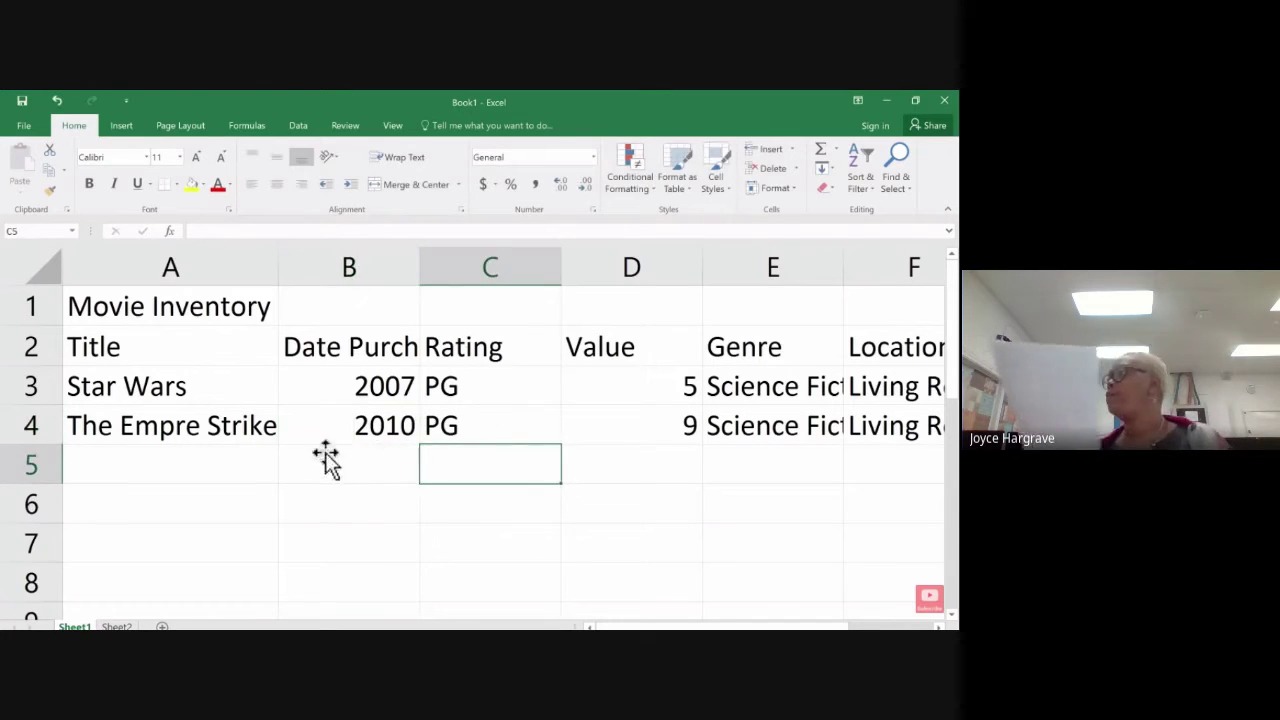
# Step: Correct the misspelled movie title in cell A4 to "The Empire Strikes Back"
pyautogui.click(196, 422)
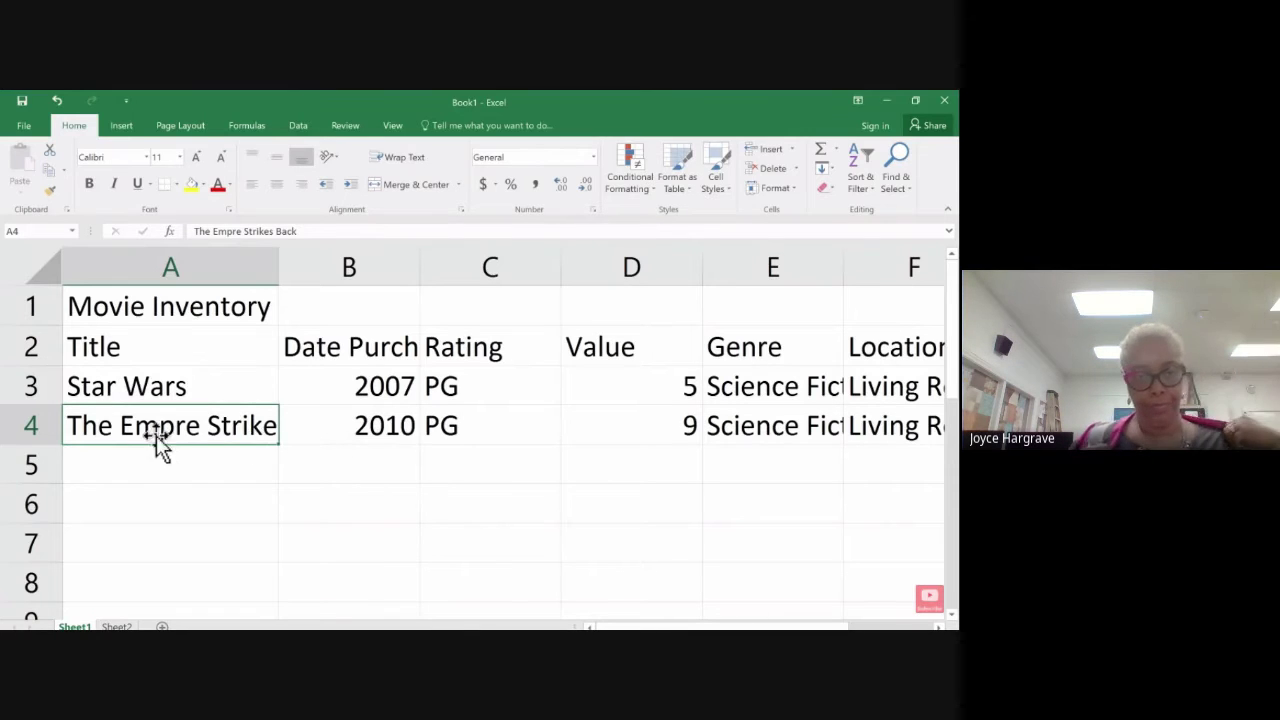
pyautogui.doubleClick(218, 426)
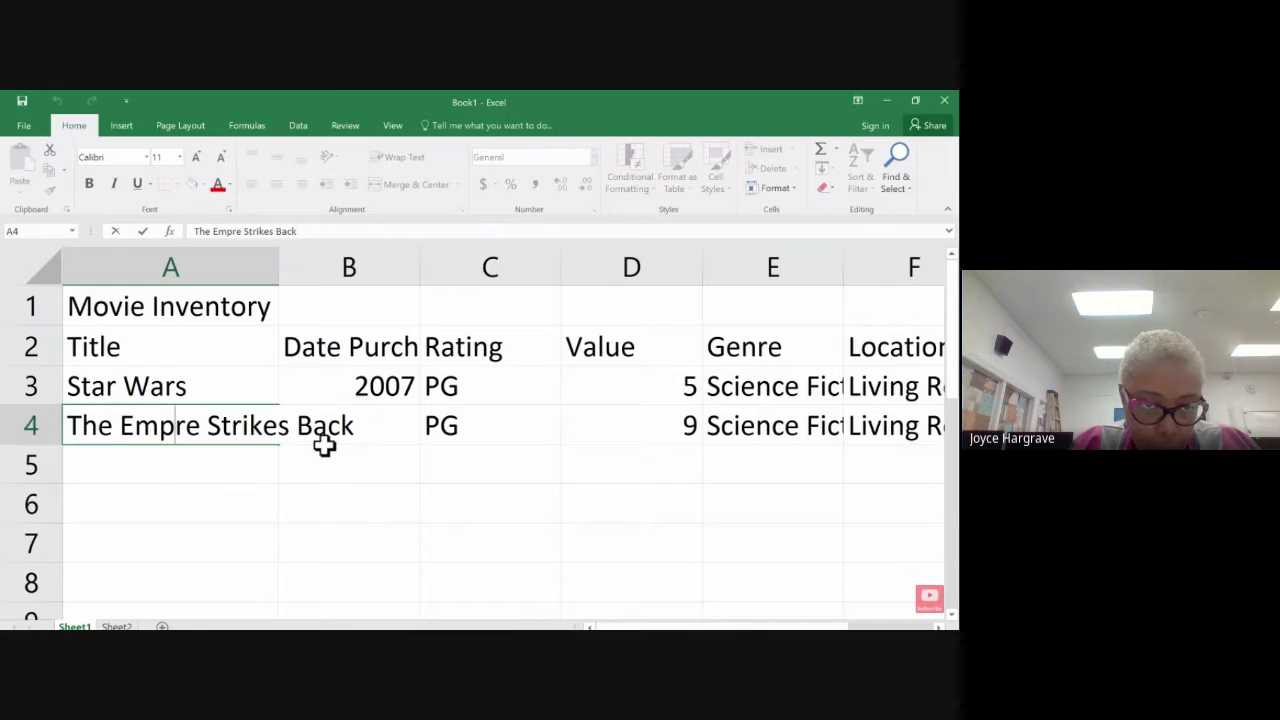
pyautogui.write('i')
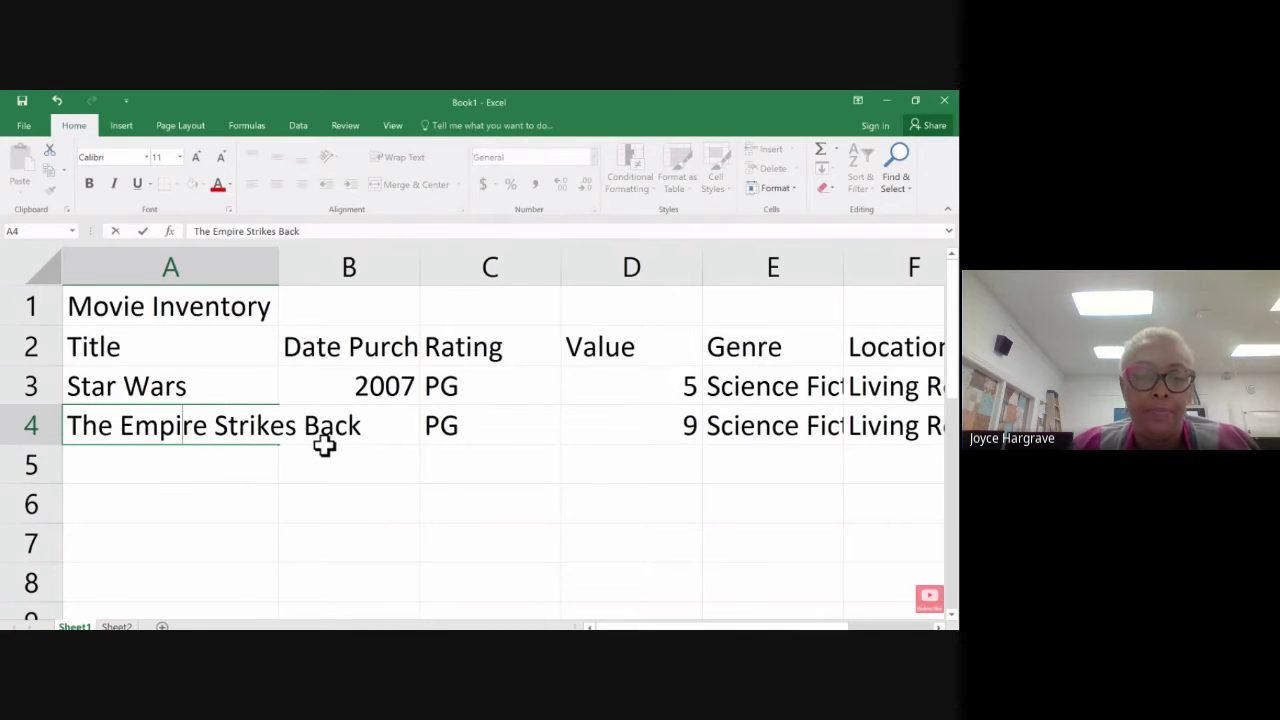
pyautogui.press('Return')
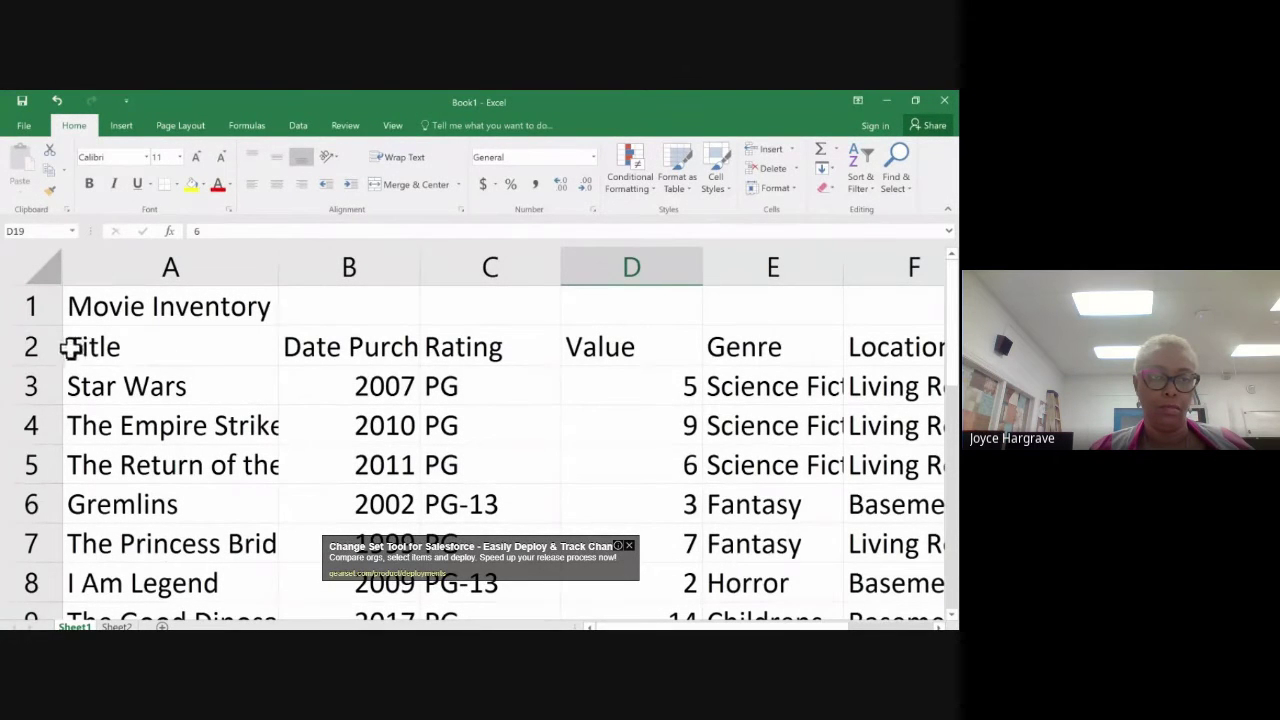
pyautogui.click(138, 389)
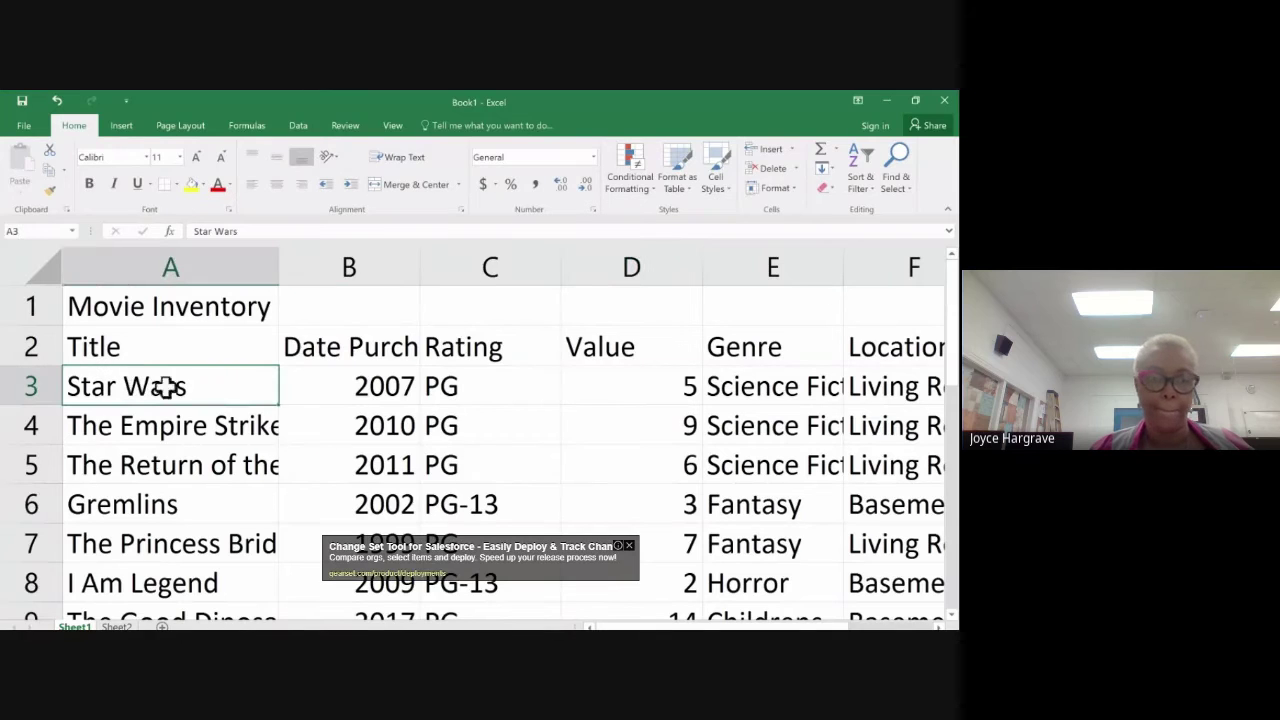
pyautogui.click(360, 384)
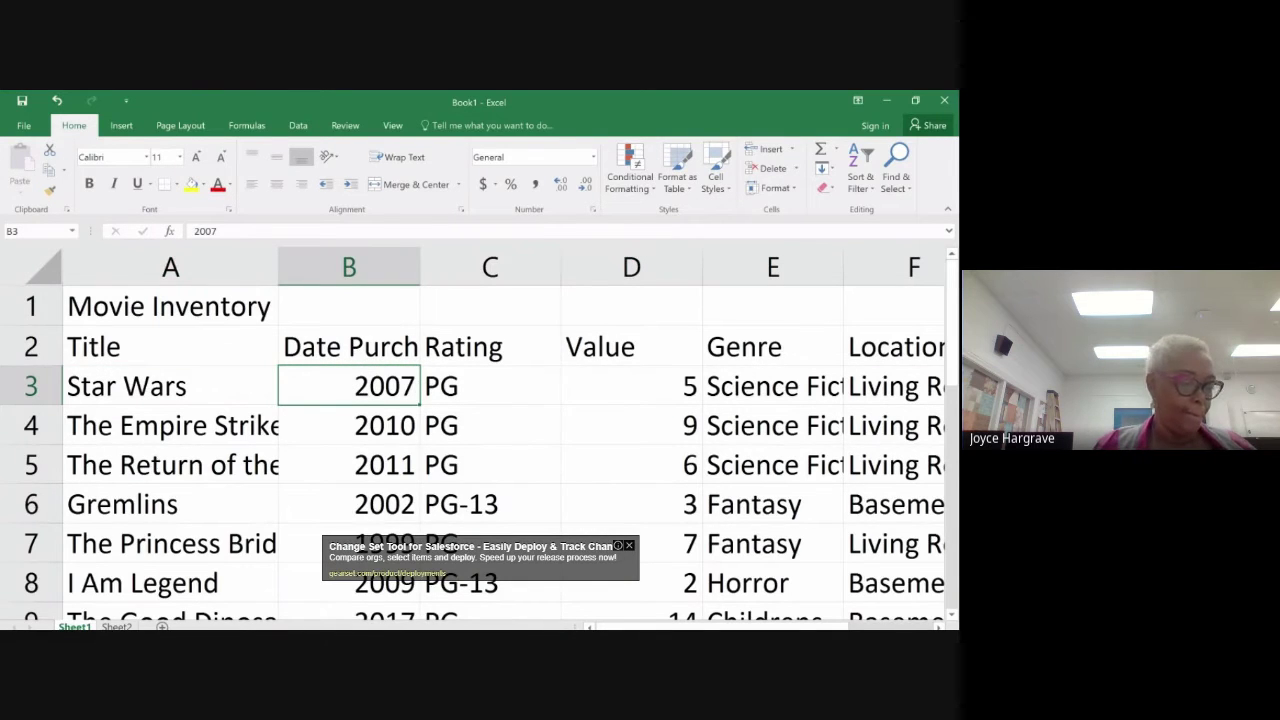
pyautogui.scroll(-3, 472, 433)
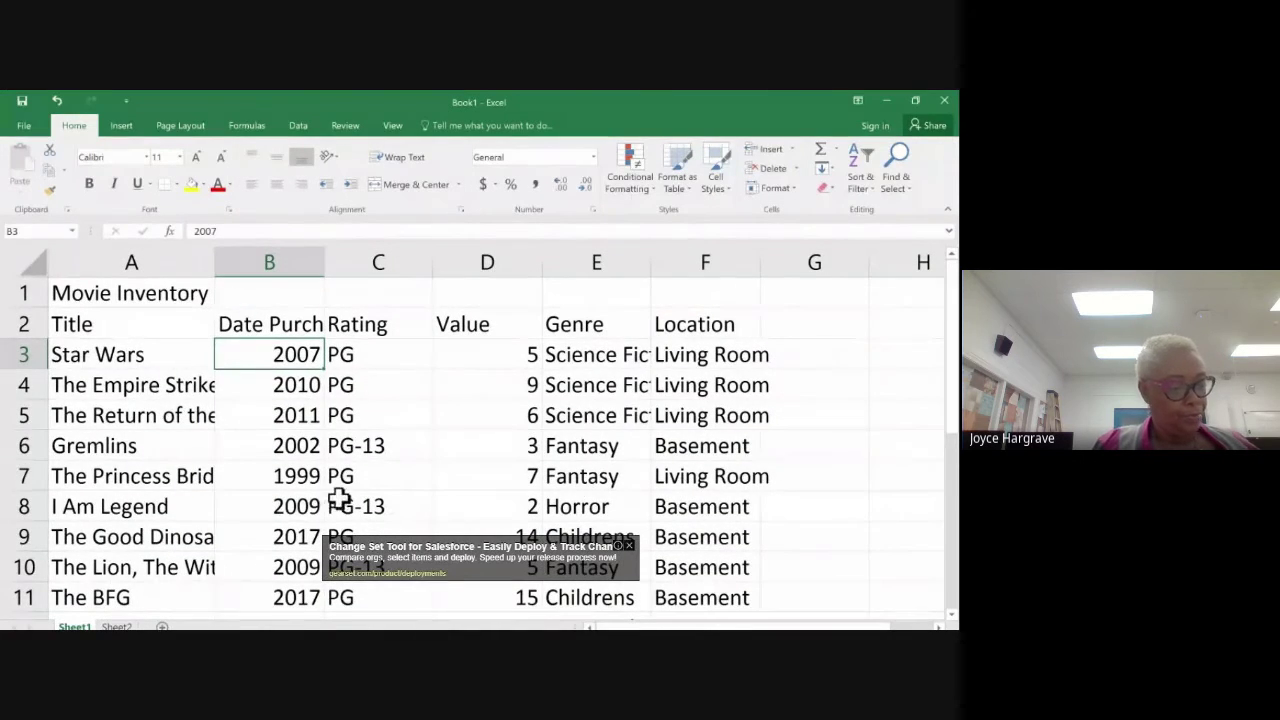
pyautogui.scroll(-6, 340, 497)
pyautogui.scroll(6, 342, 499)
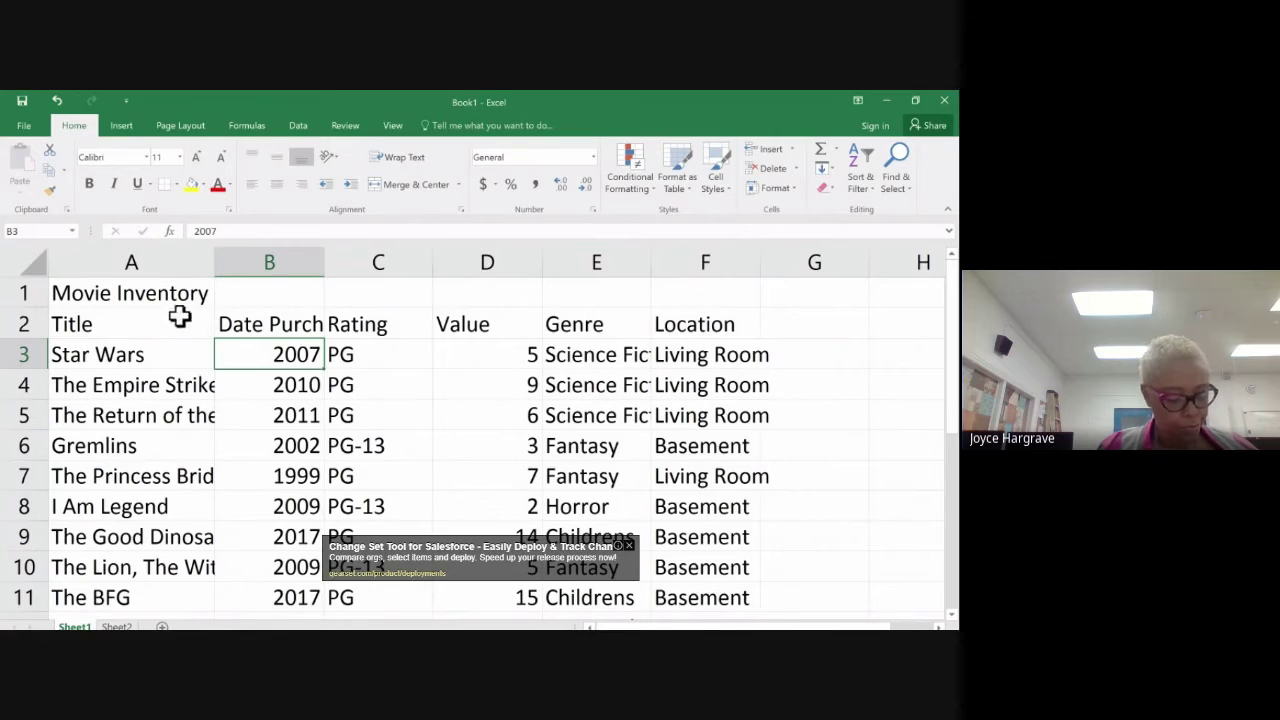
# Step: Make the Movie Inventory title in cell A1 bold
pyautogui.click(98, 292)
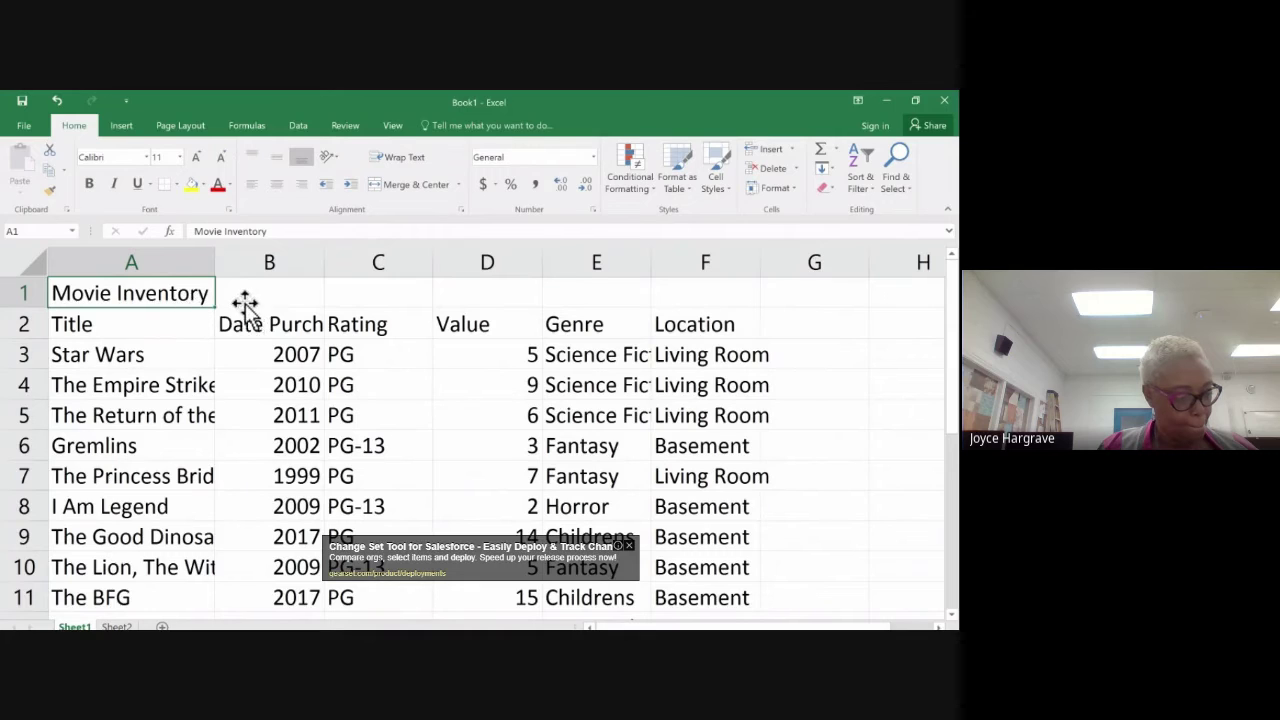
pyautogui.click(180, 316)
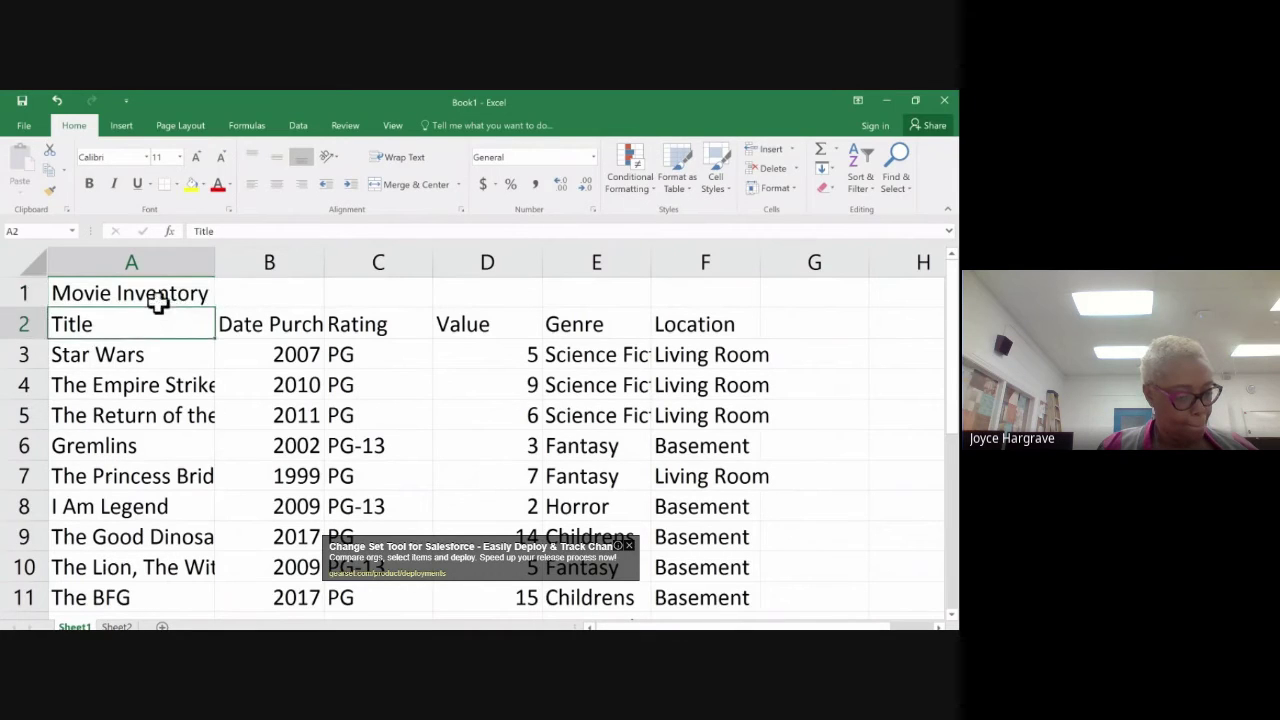
pyautogui.click(153, 295)
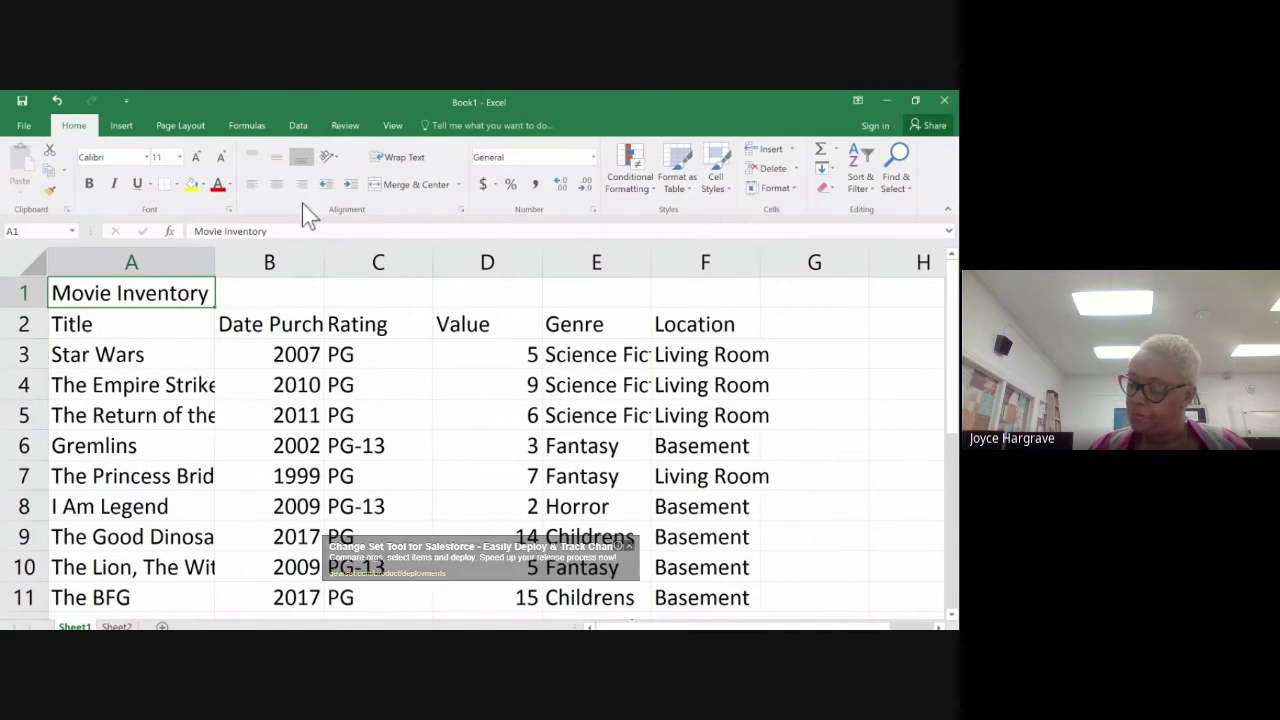
pyautogui.click(89, 186)
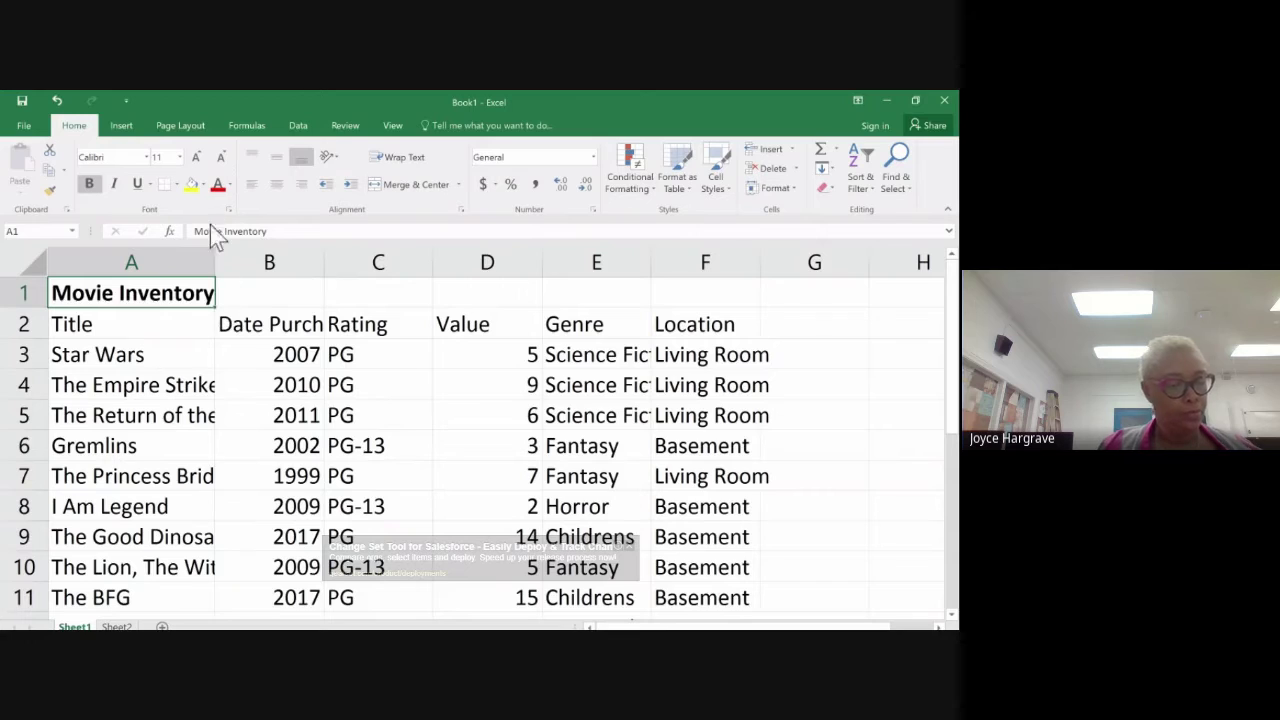
# Step: Try a yellow fill on the Movie Inventory title cell and reset it to No Fill
pyautogui.click(190, 186)
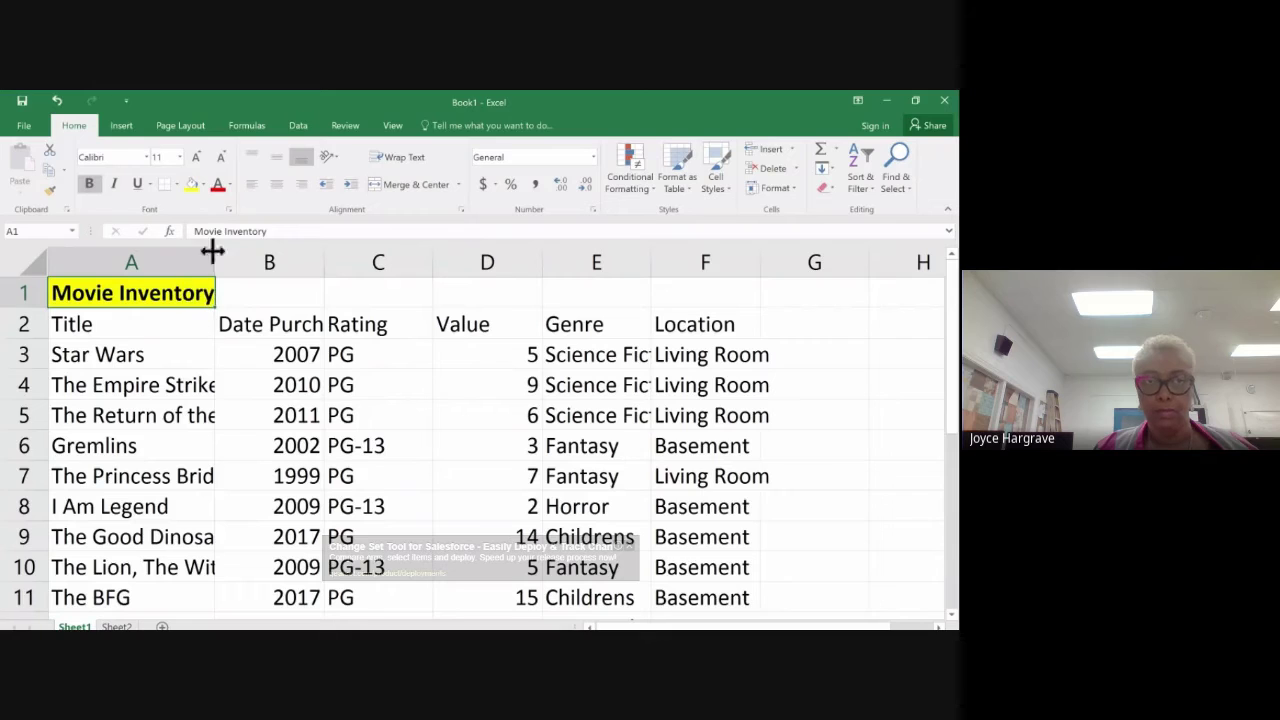
pyautogui.click(205, 188)
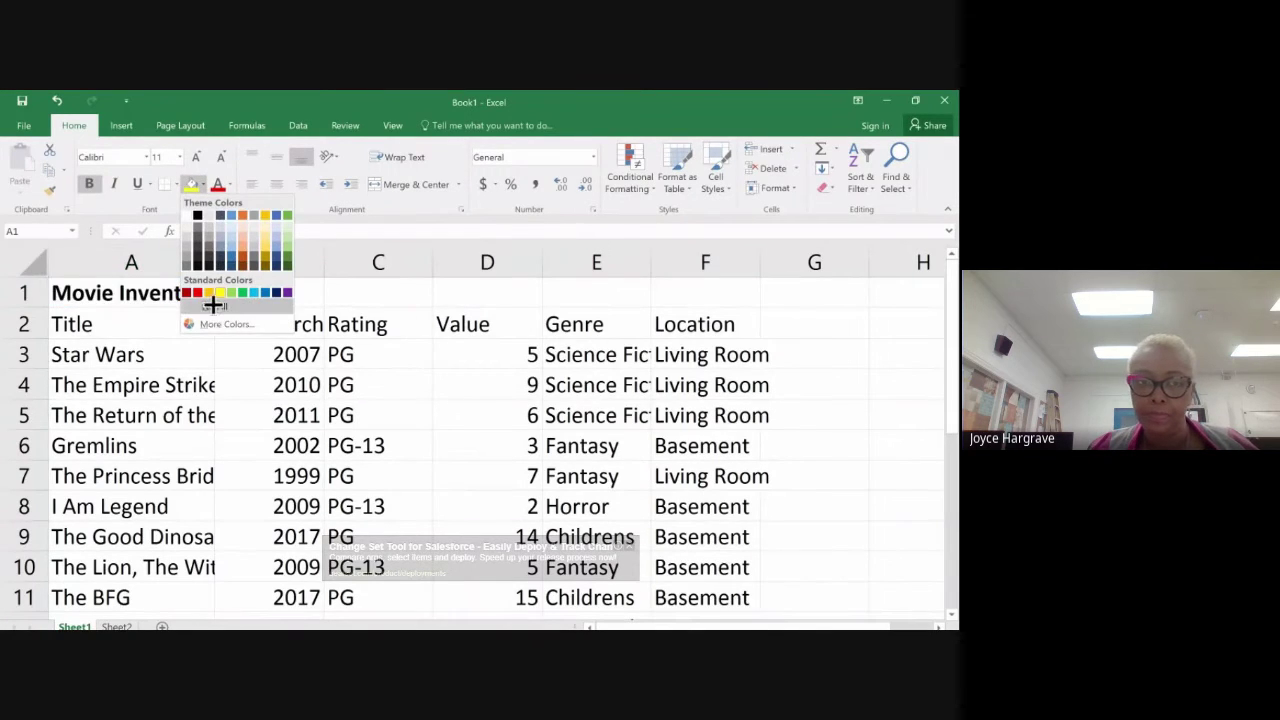
pyautogui.click(213, 305)
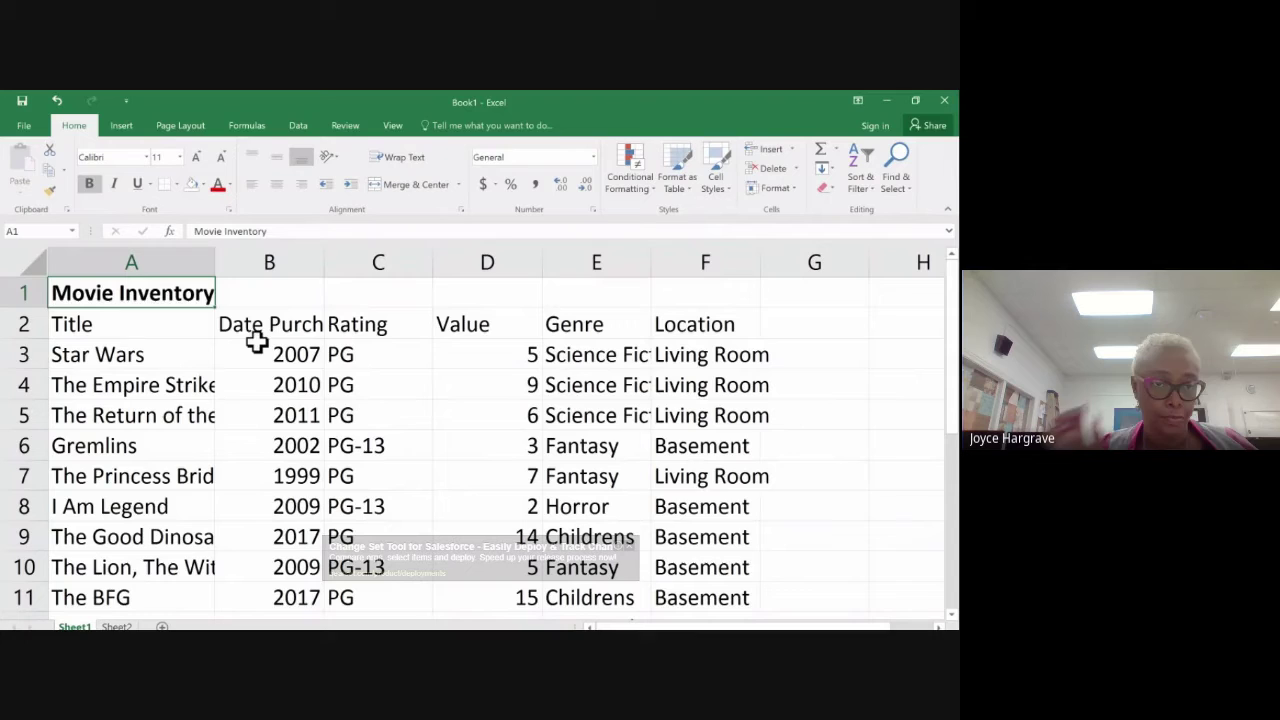
# Step: Try a red font colour on the Movie Inventory title and set the text back to black
pyautogui.click(214, 186)
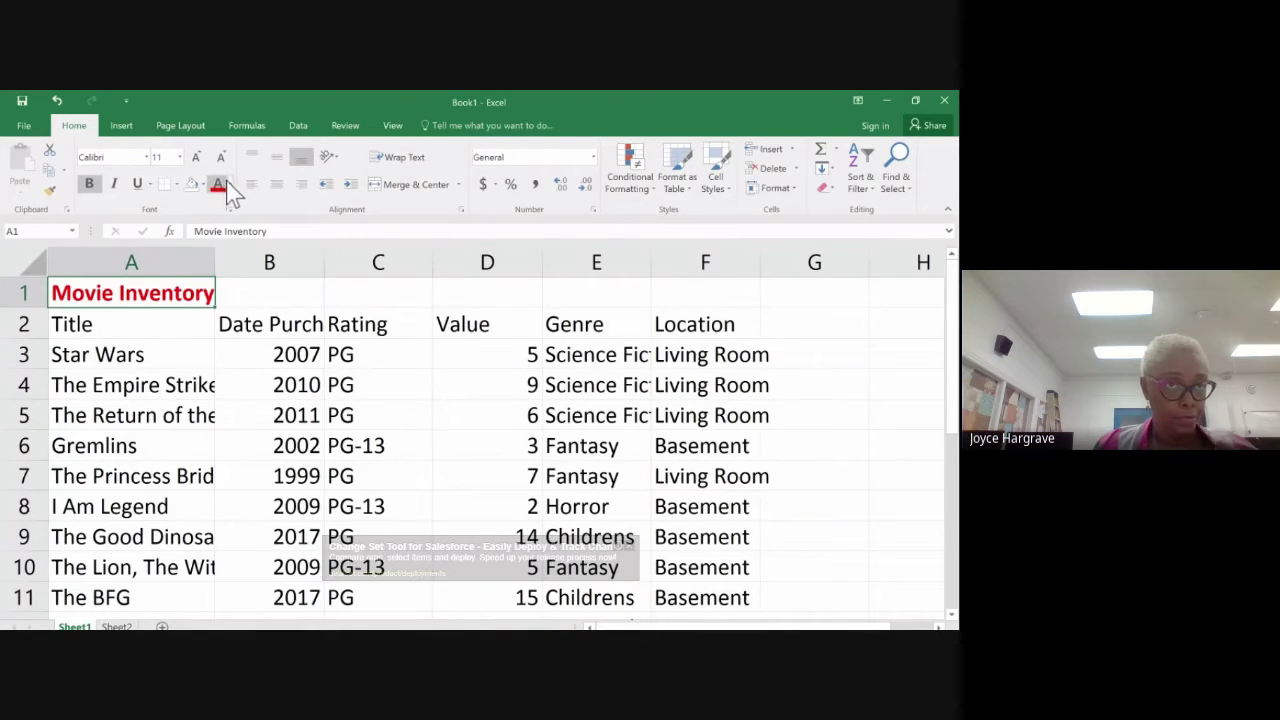
pyautogui.click(227, 186)
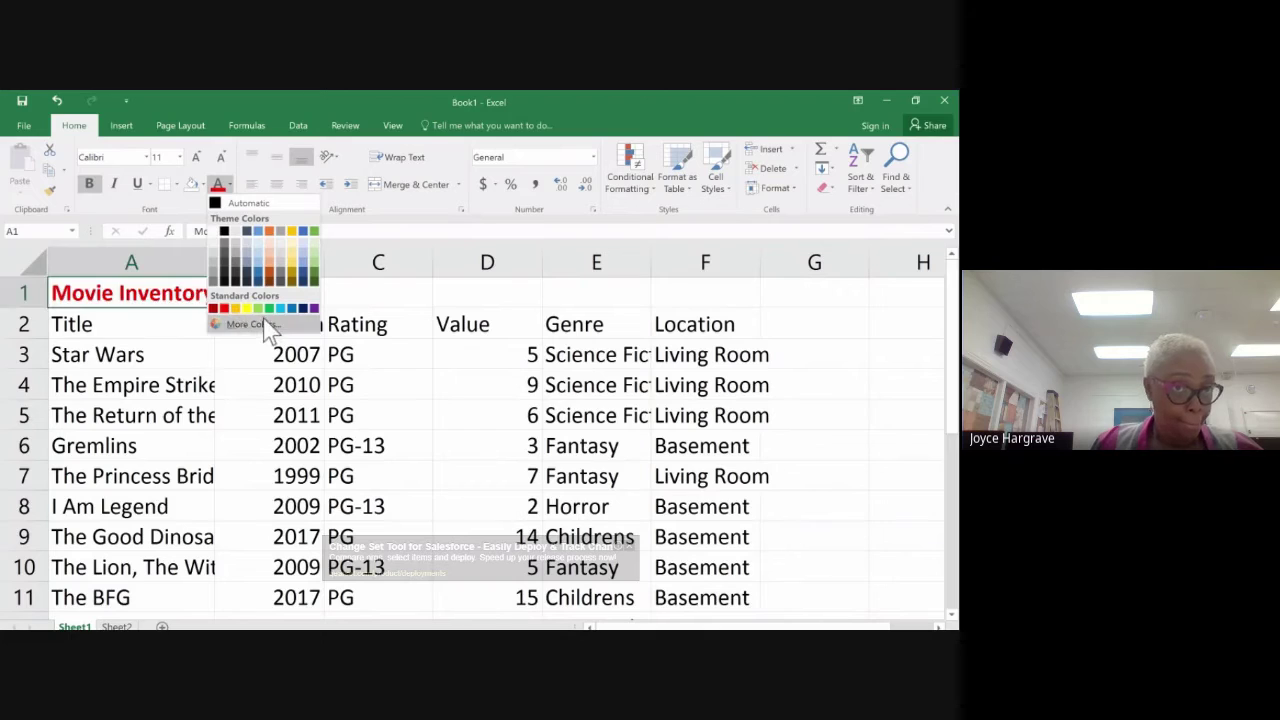
pyautogui.click(226, 232)
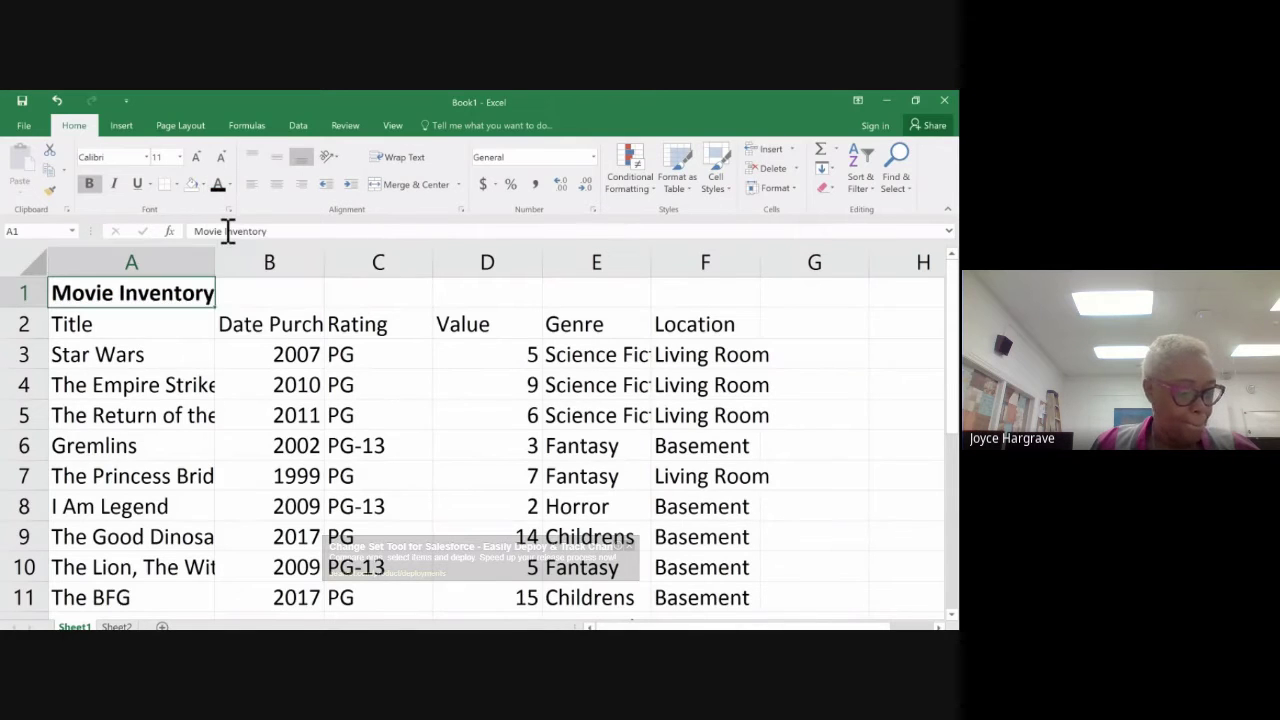
# Step: Try italic and underline on the Movie Inventory title and remove both formats again
pyautogui.click(115, 184)
pyautogui.click(139, 185)
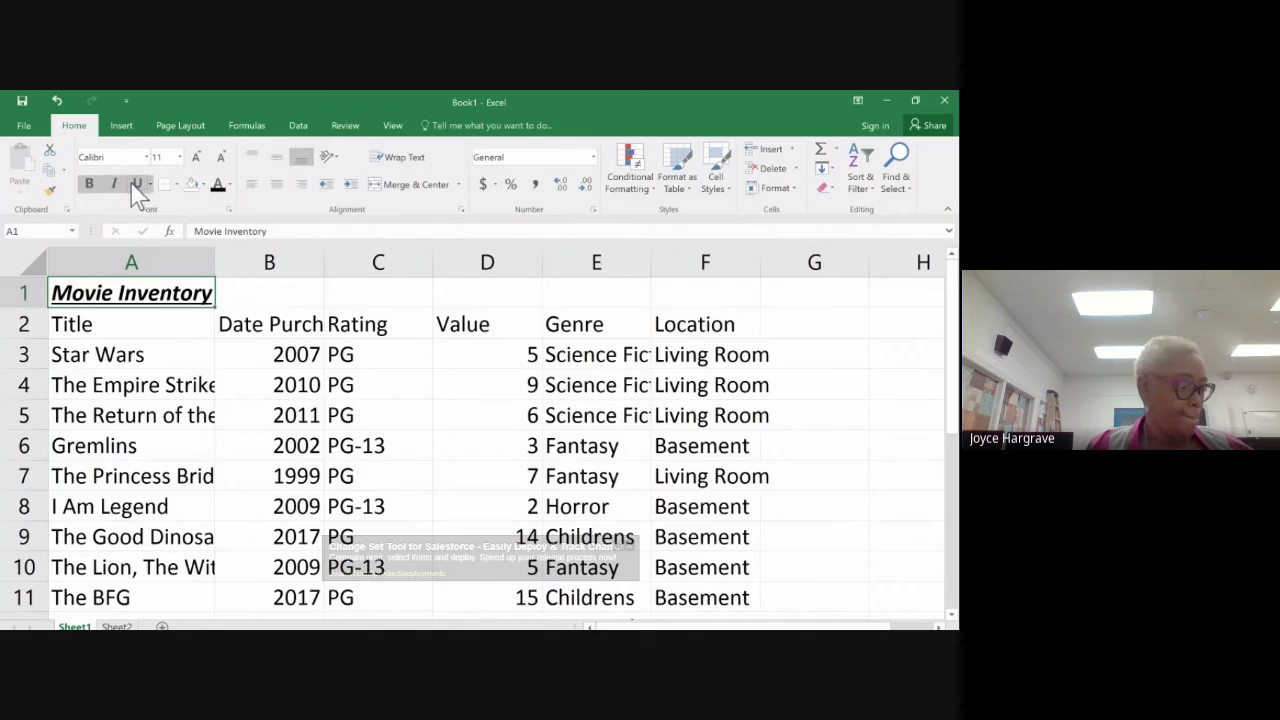
pyautogui.click(116, 184)
pyautogui.click(137, 185)
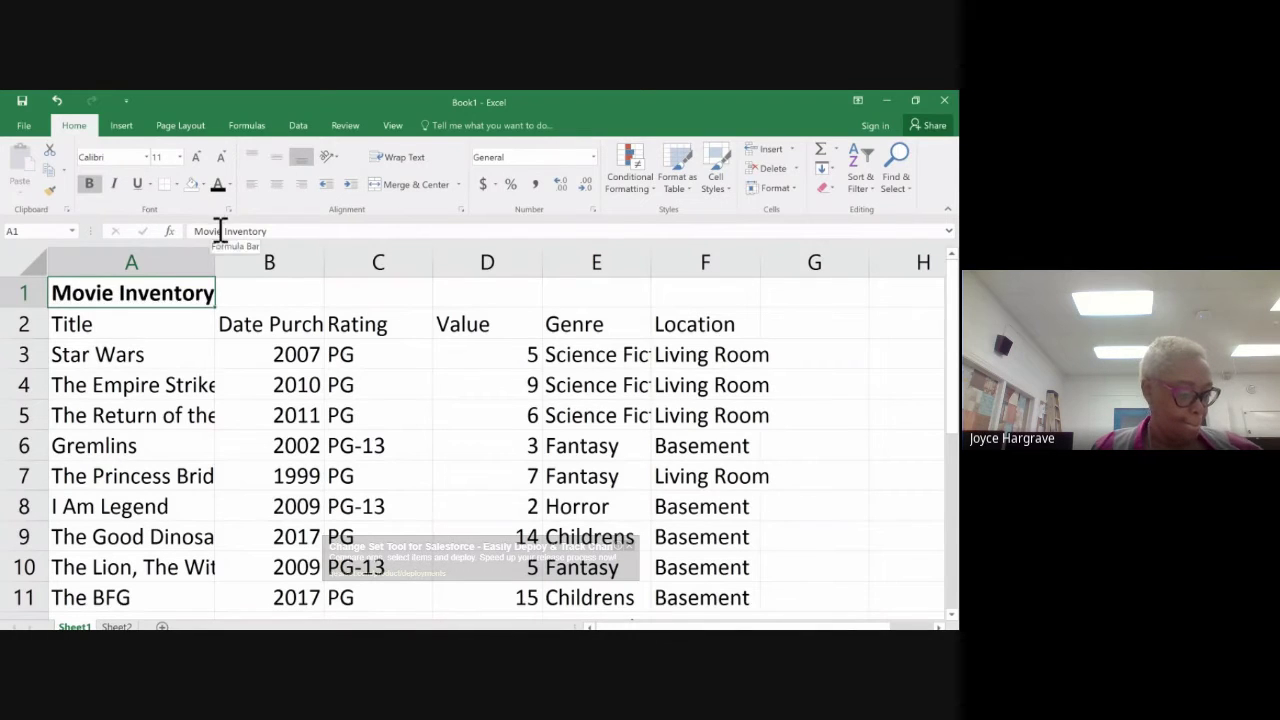
# Step: Merge and center the Movie Inventory title across cells A1 to F1
pyautogui.click(188, 324)
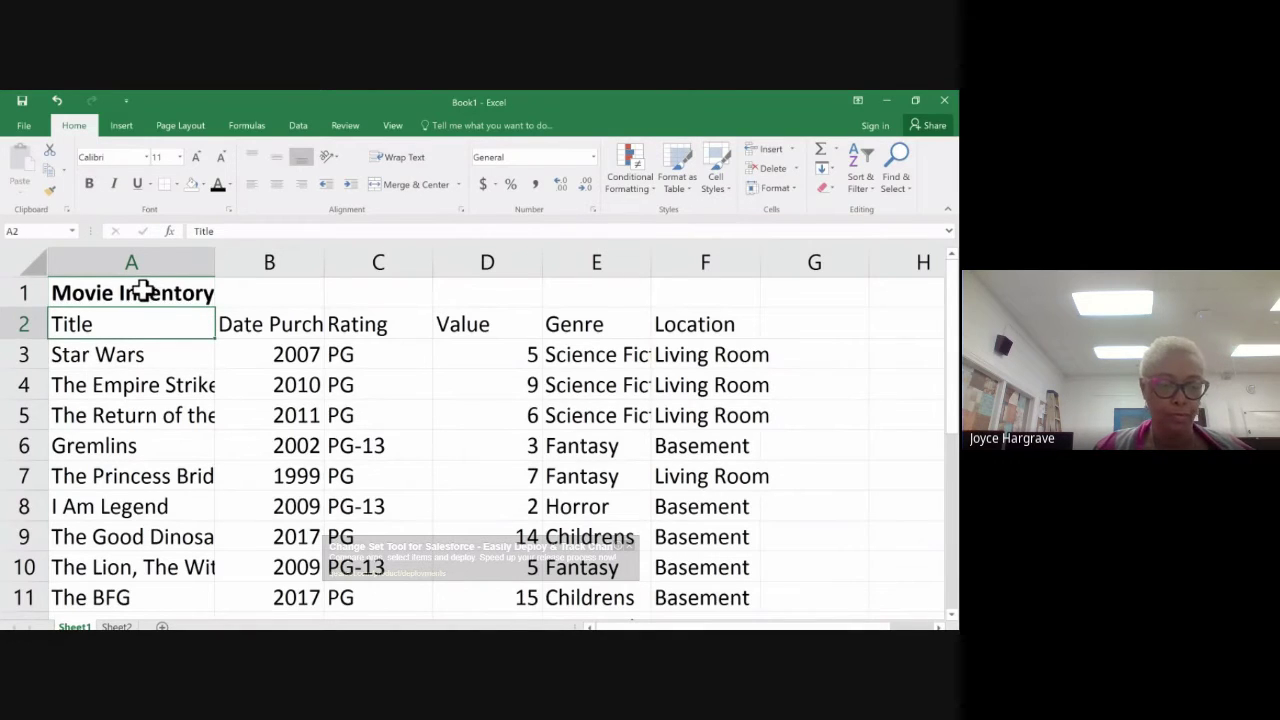
pyautogui.moveTo(140, 291); pyautogui.dragTo(698, 295)
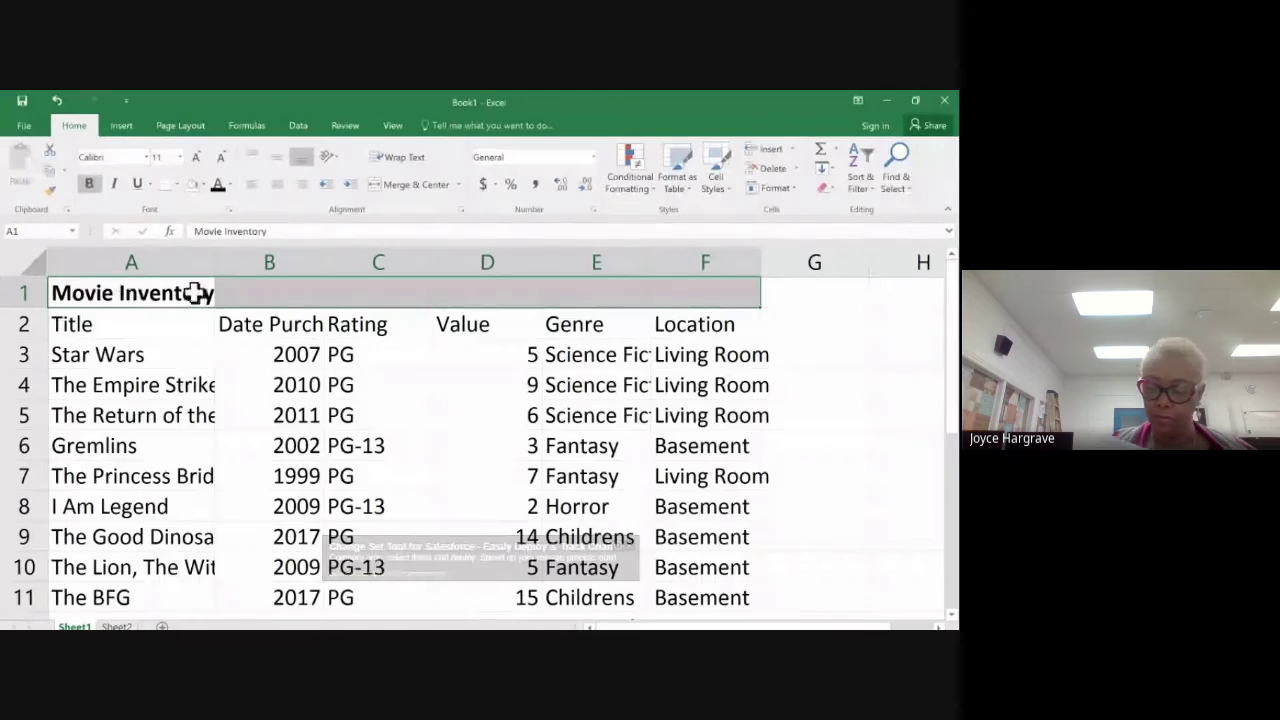
pyautogui.scroll(-1, 354, 326)
pyautogui.scroll(1, 375, 330)
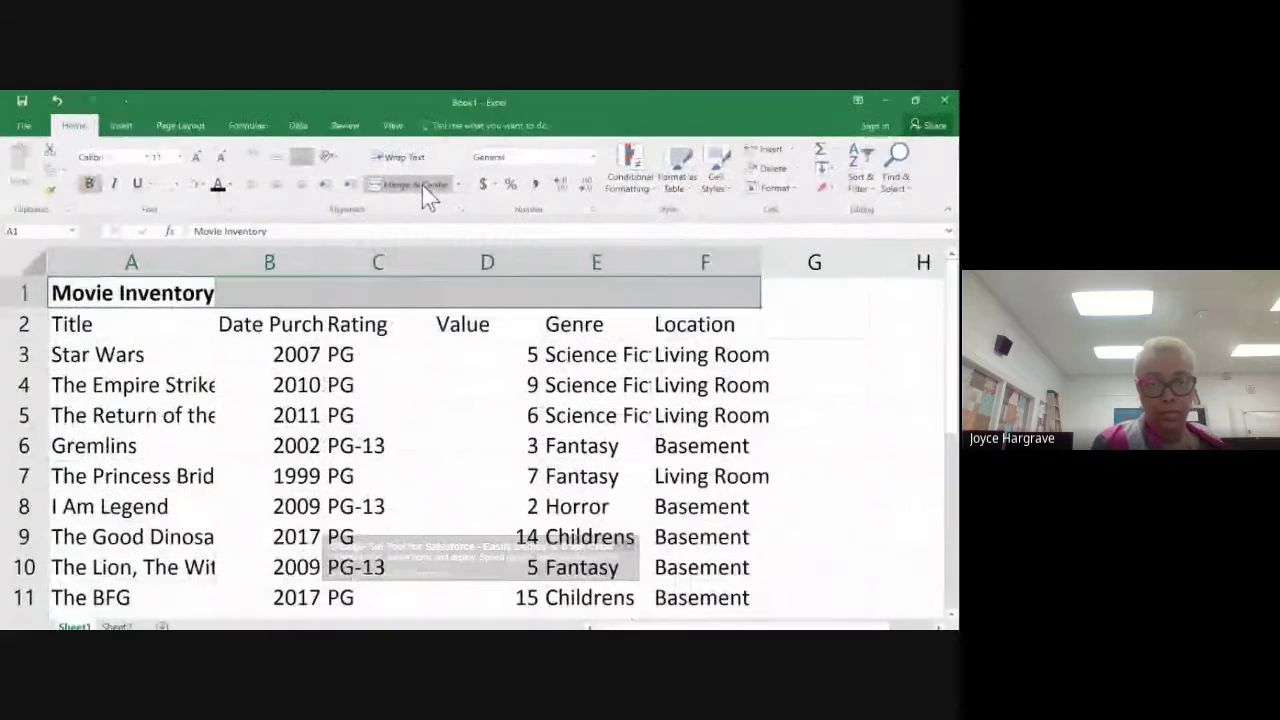
pyautogui.click(422, 185)
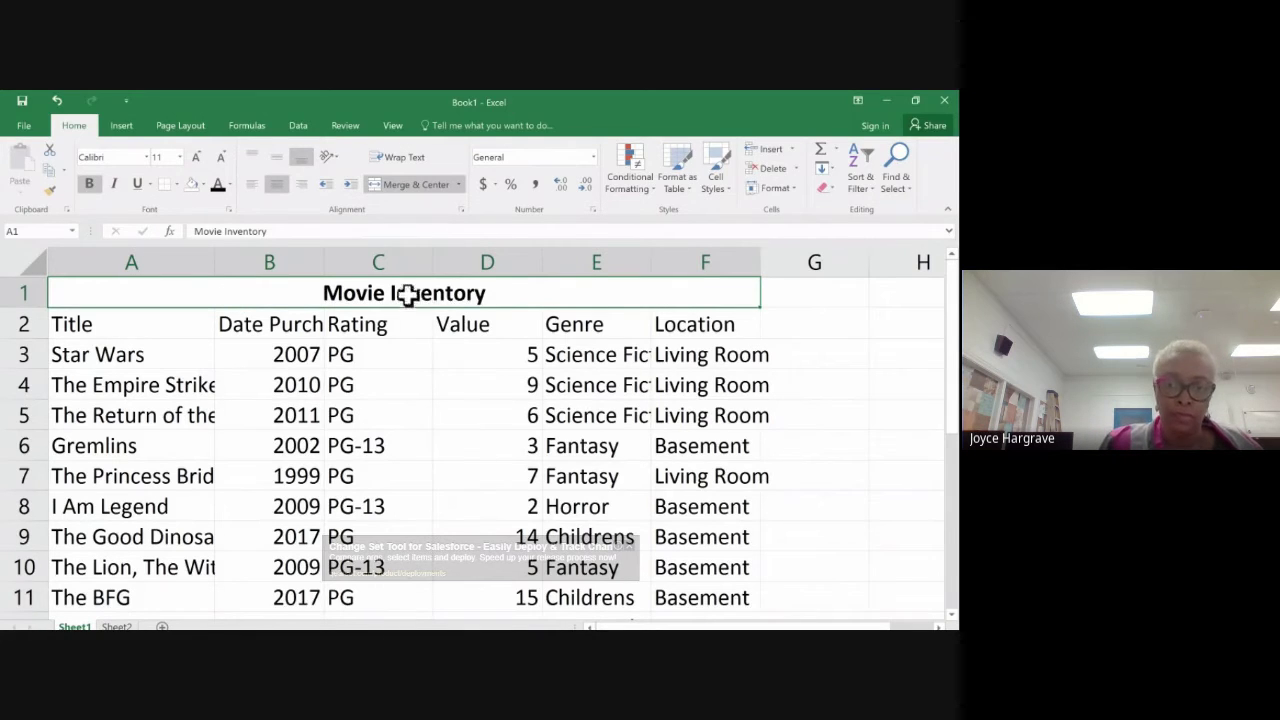
pyautogui.scroll(-4, 405, 262)
pyautogui.click(75, 127)
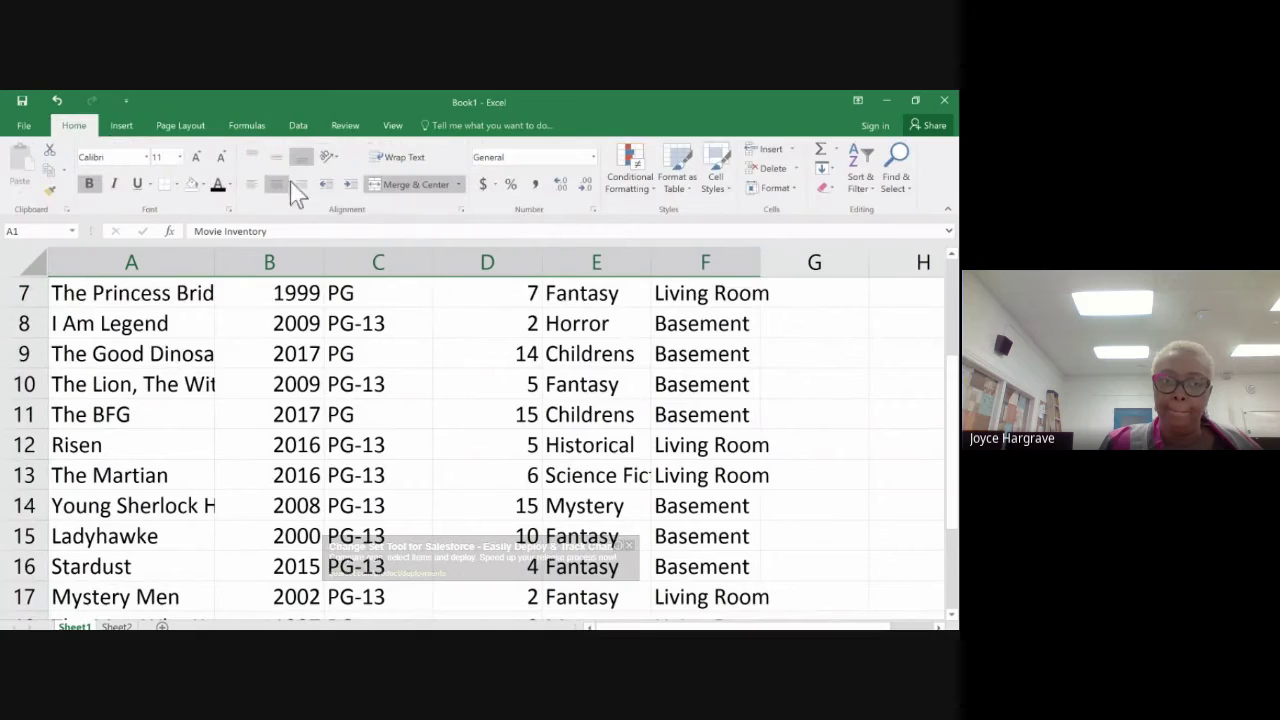
# Step: Fit the widths of columns A, B and C to their longest entries using AutoFit
pyautogui.scroll(2, 426, 285)
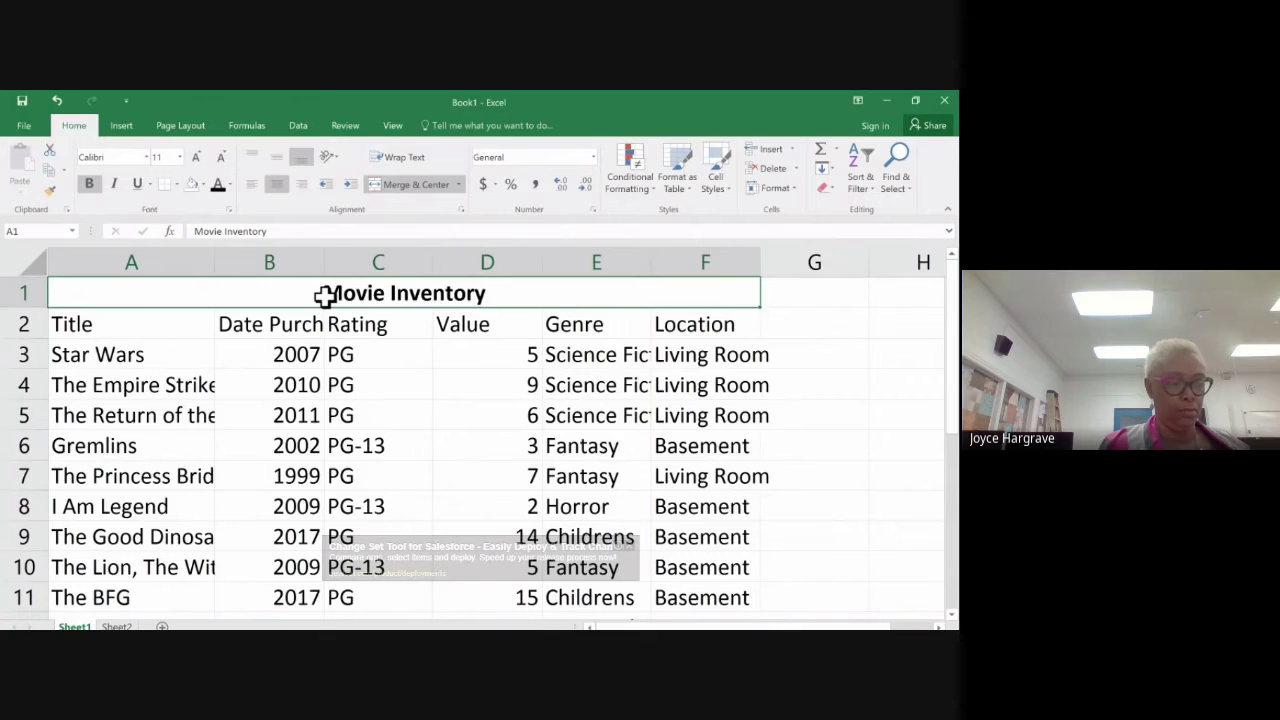
pyautogui.click(191, 395)
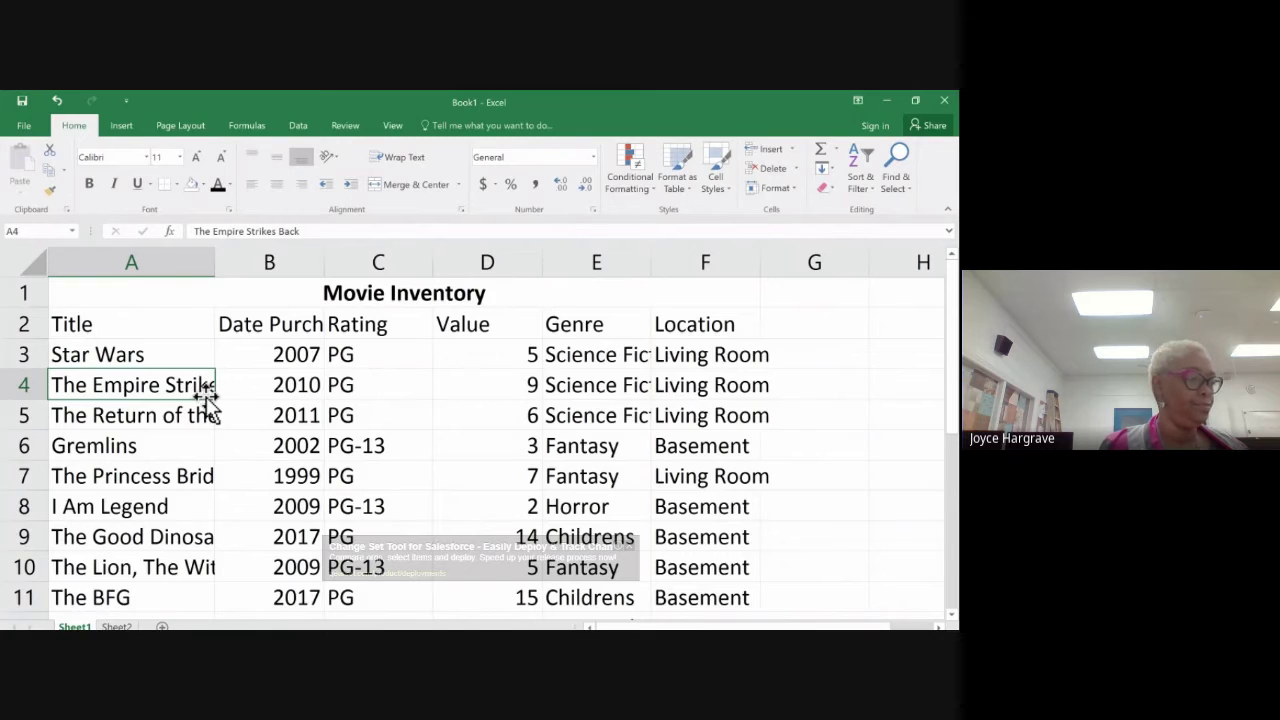
pyautogui.moveTo(214, 262); pyautogui.dragTo(249, 270)
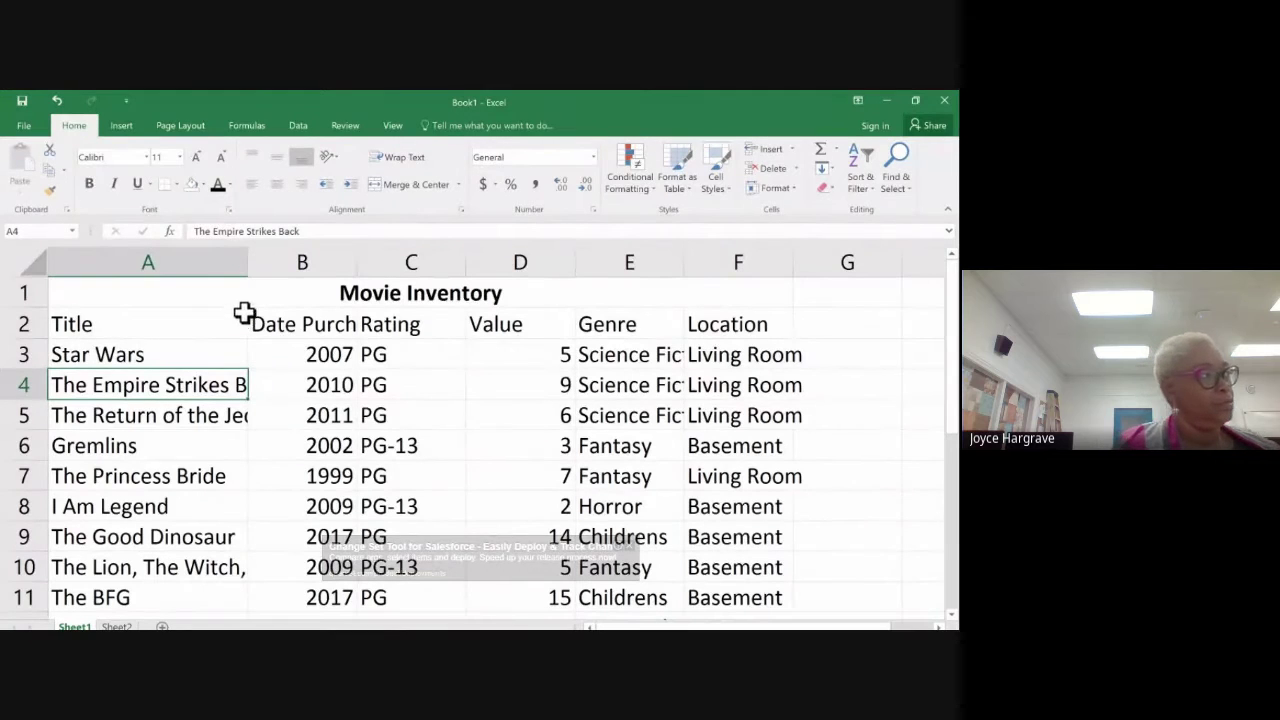
pyautogui.doubleClick(247, 262)
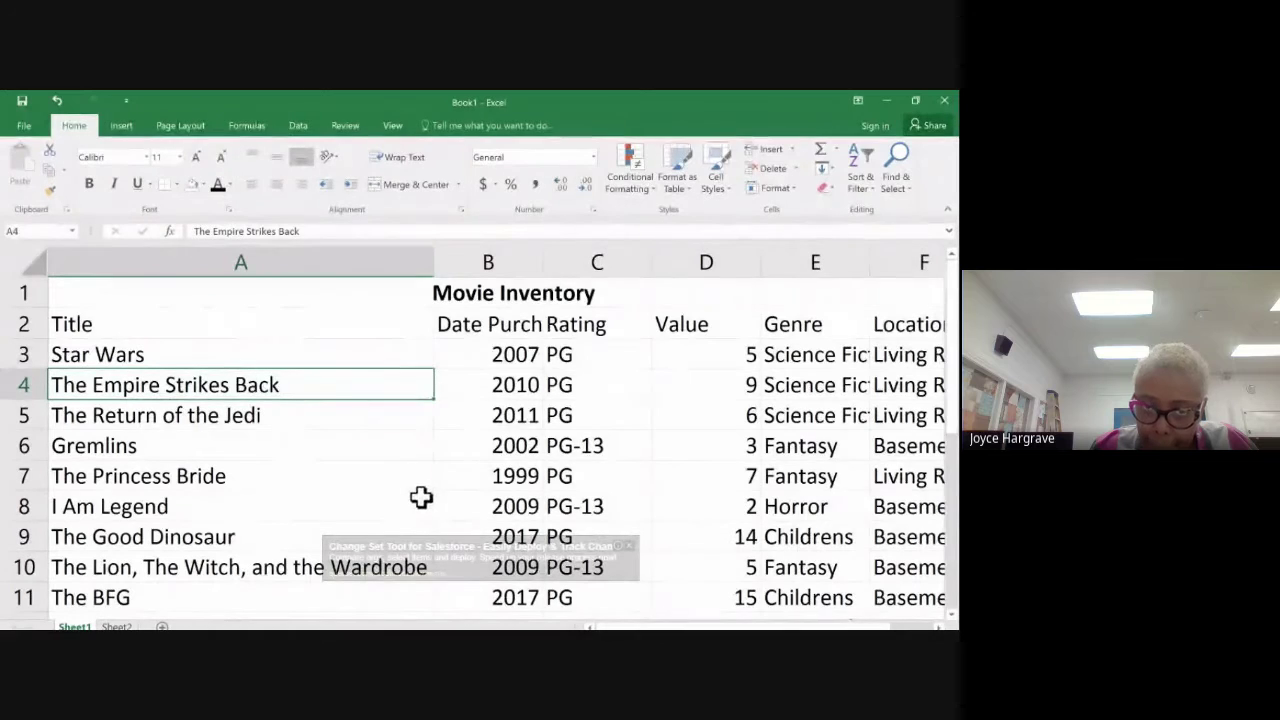
pyautogui.doubleClick(542, 260)
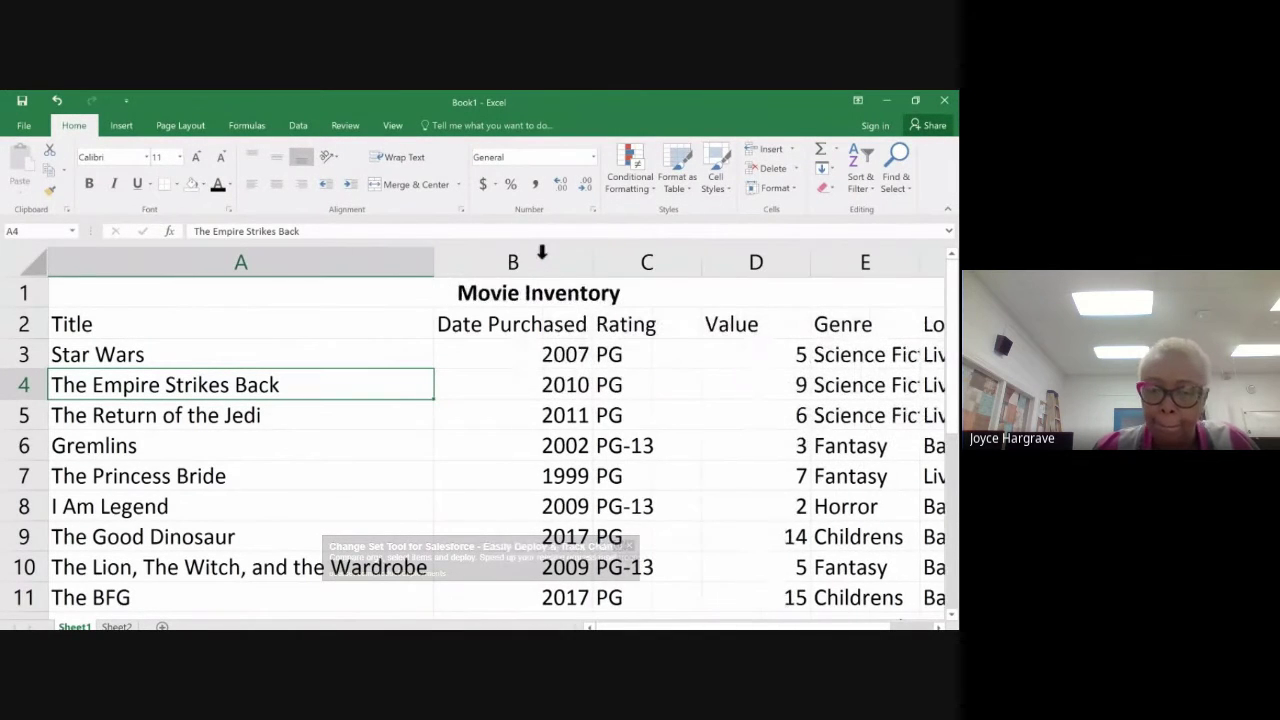
pyautogui.doubleClick(701, 262)
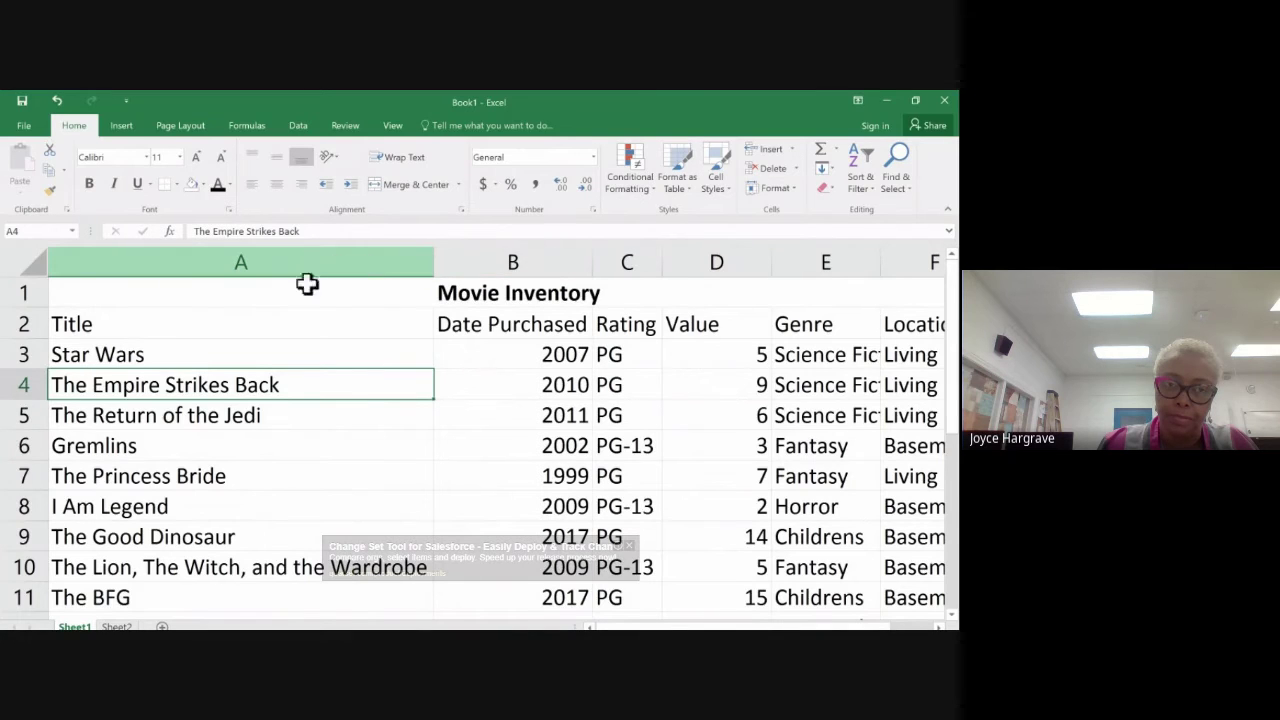
# Step: AutoFit columns A through F together to their contents and check the movie entries down the sheet
pyautogui.click(287, 255)
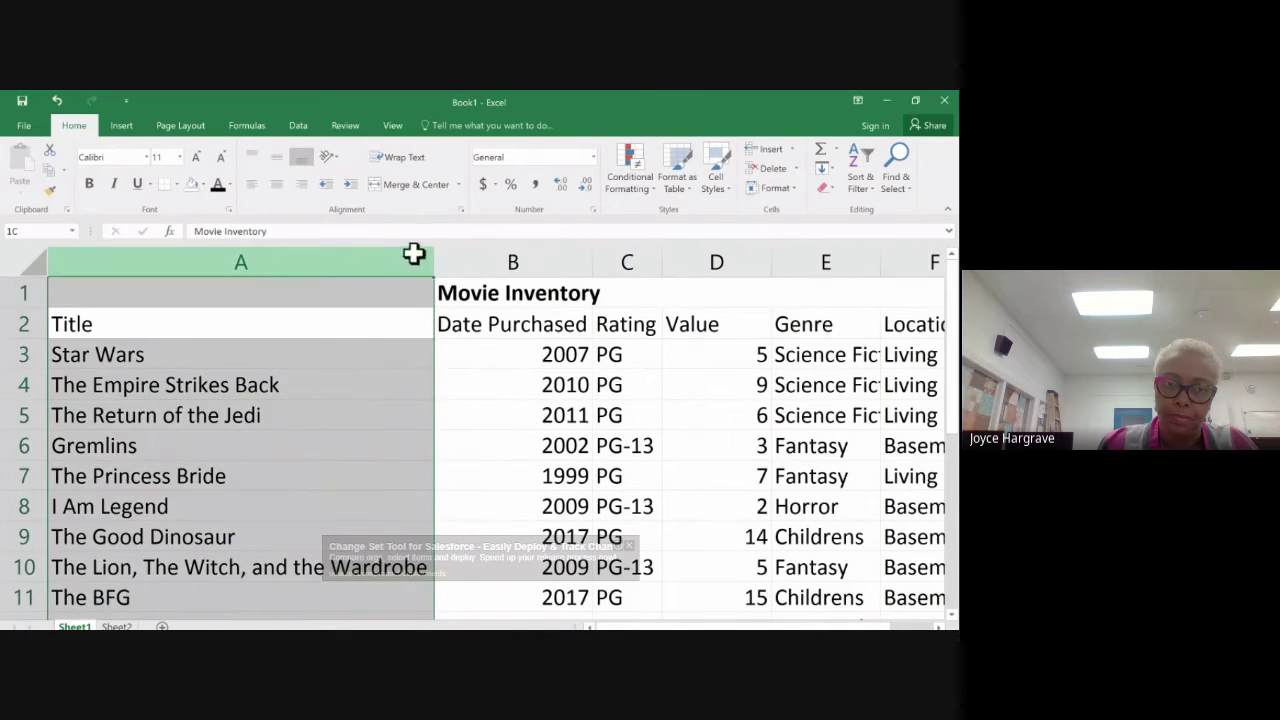
pyautogui.moveTo(413, 255); pyautogui.dragTo(568, 262)
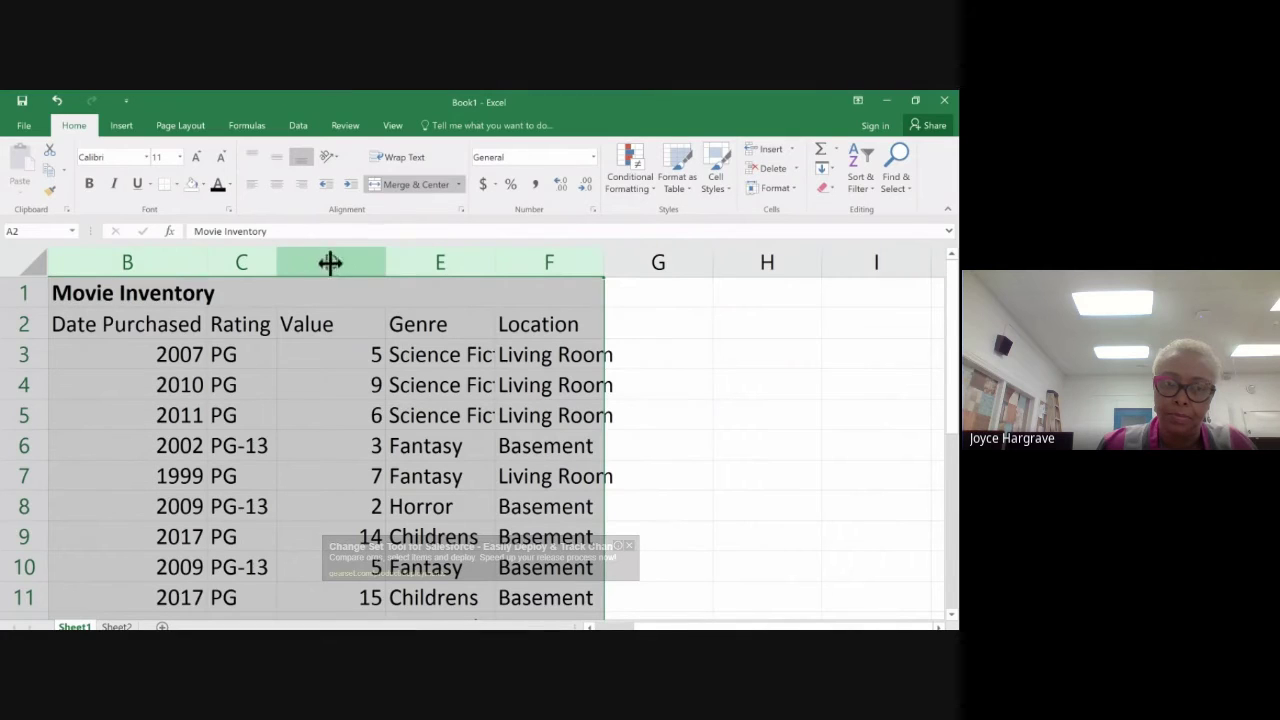
pyautogui.doubleClick(384, 261)
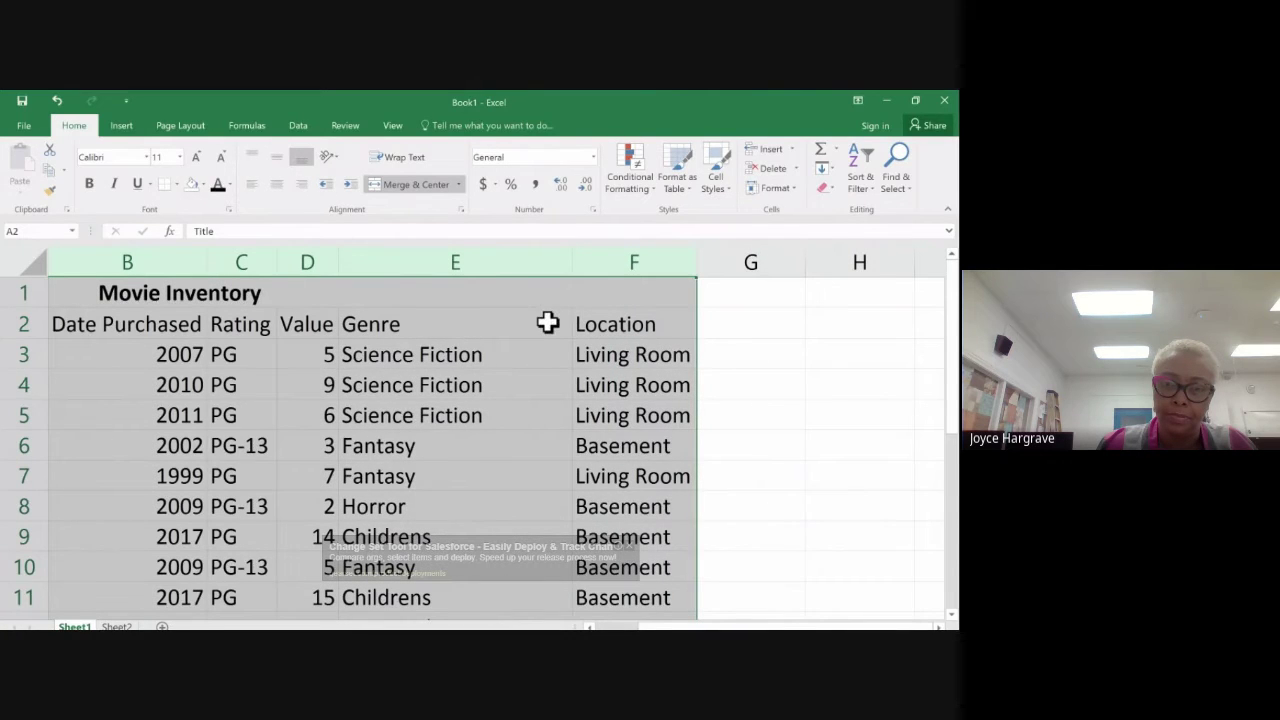
pyautogui.click(814, 345)
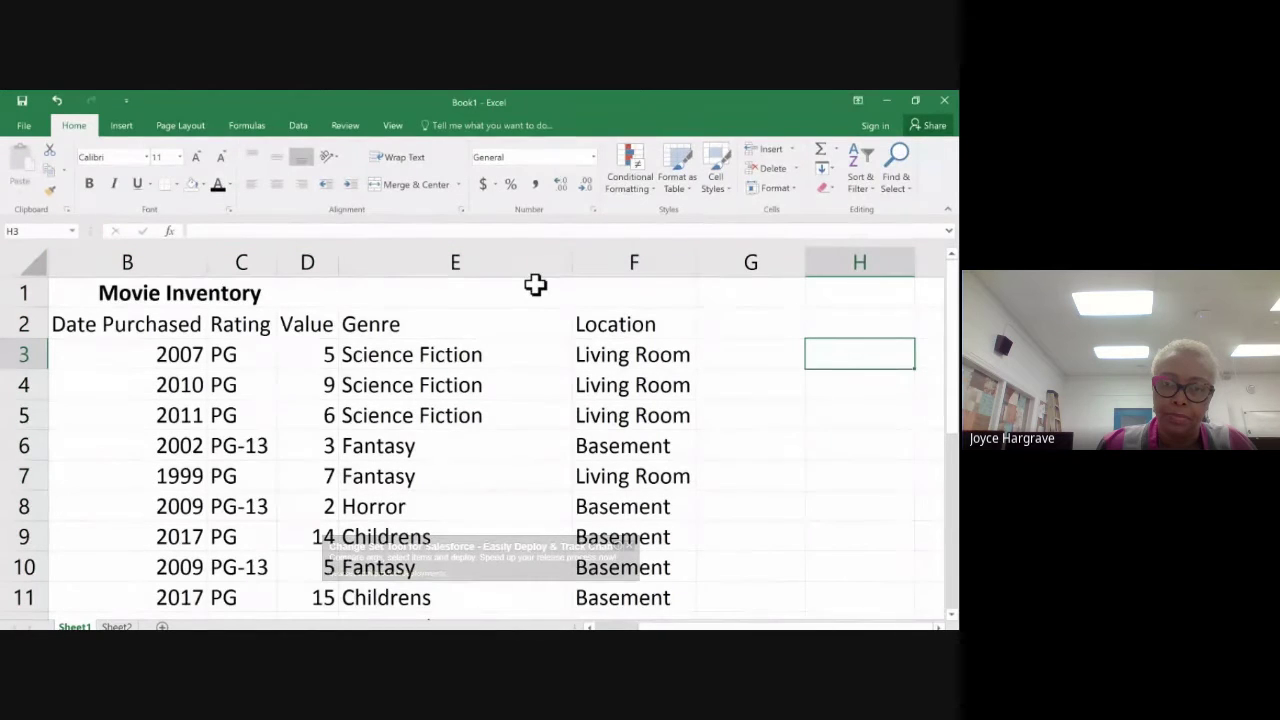
pyautogui.scroll(-1, 643, 400)
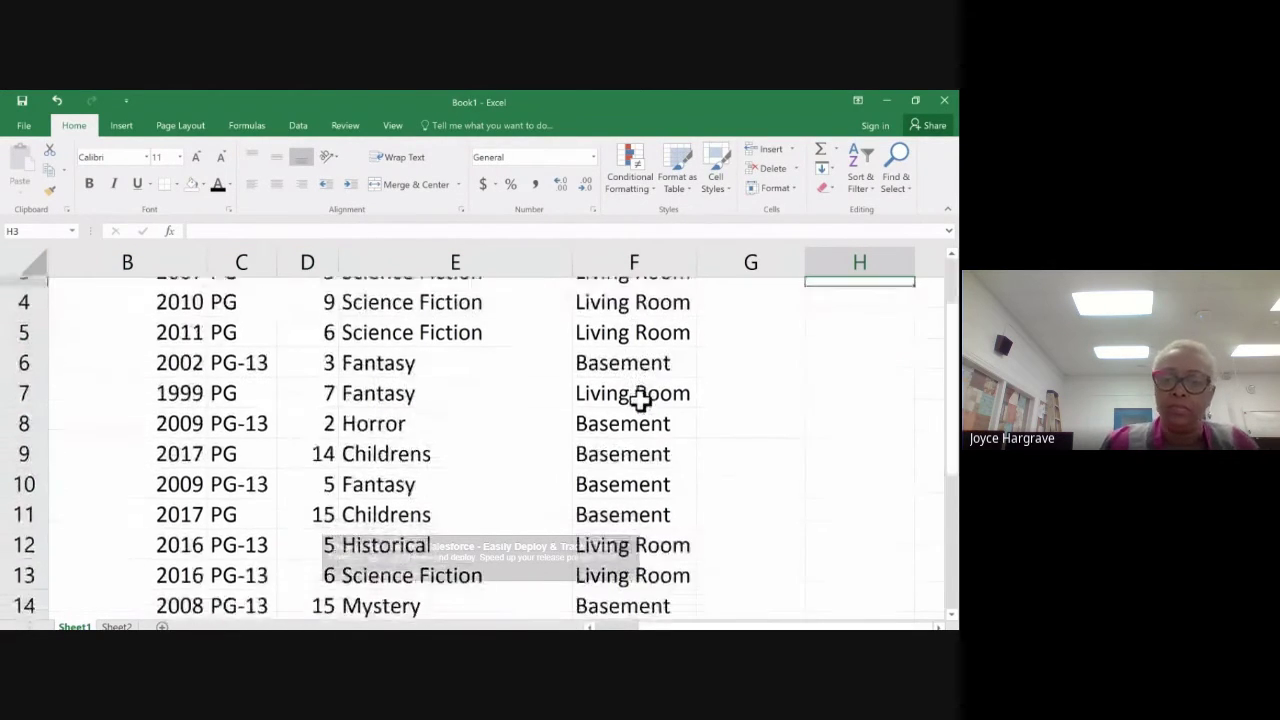
pyautogui.scroll(-10, 640, 400)
pyautogui.scroll(11, 640, 400)
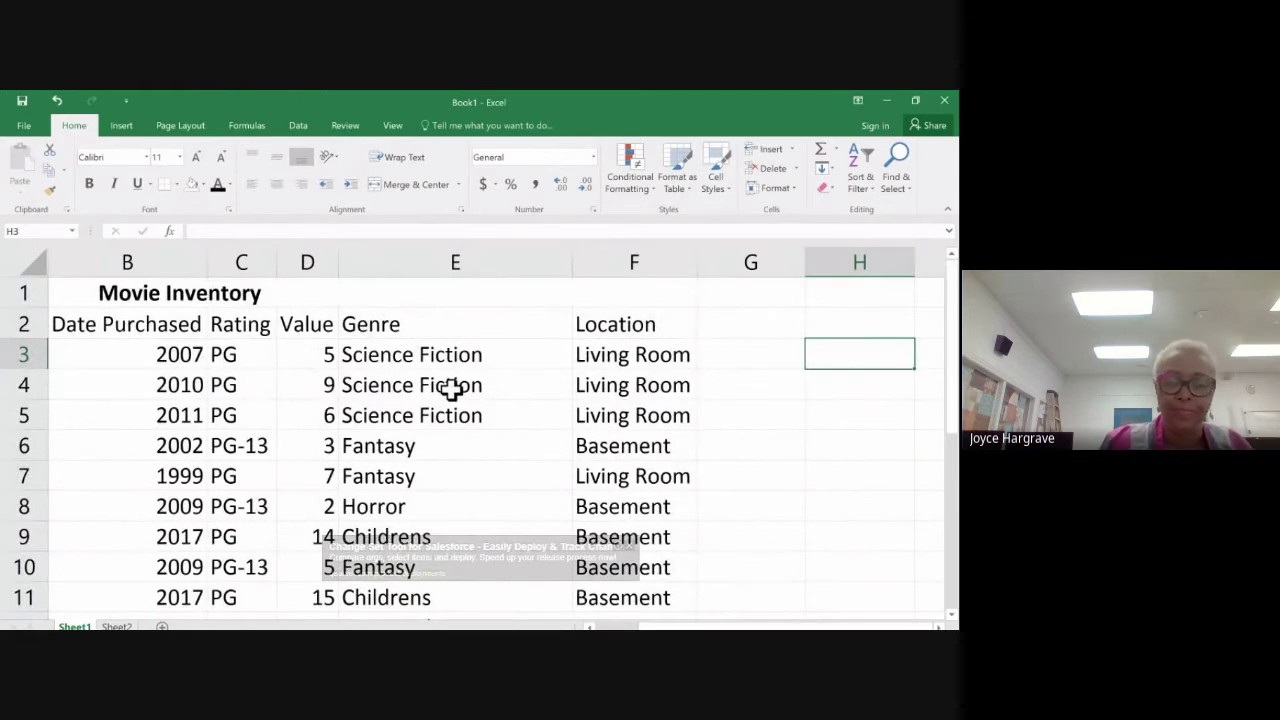
pyautogui.moveTo(730, 621); pyautogui.dragTo(638, 625)
pyautogui.scroll(-5, 386, 380)
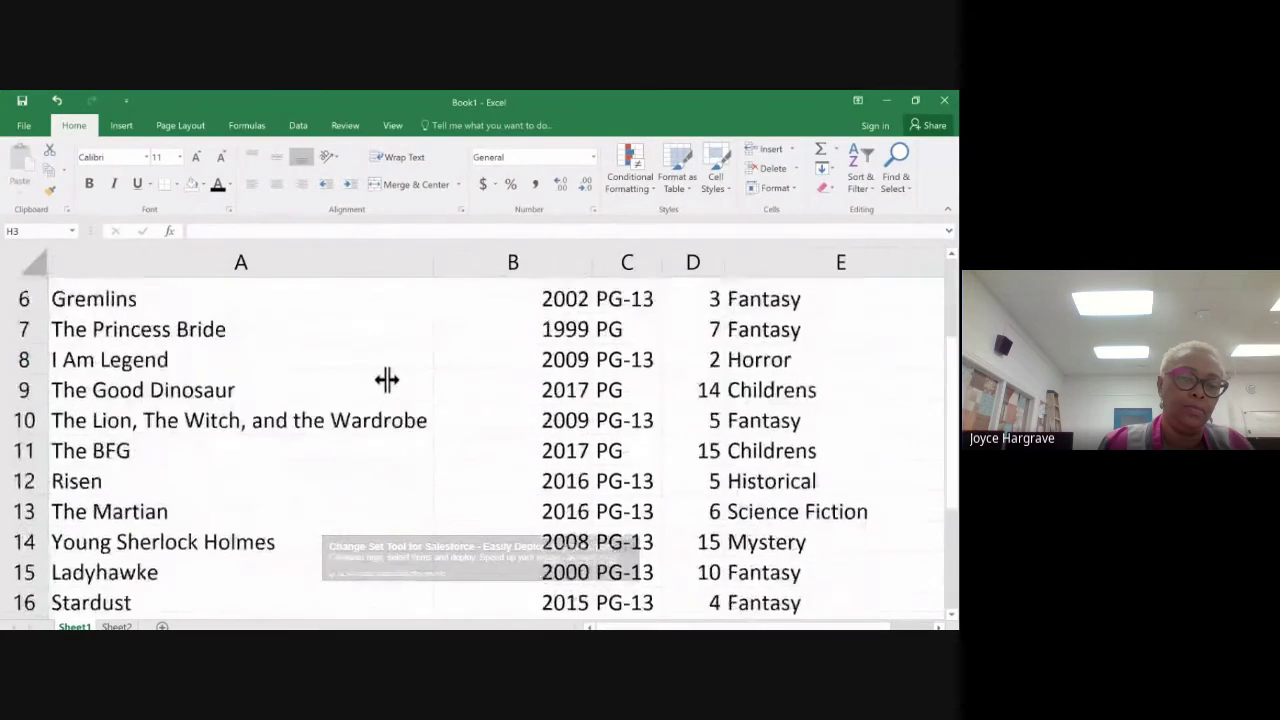
pyautogui.scroll(5, 390, 378)
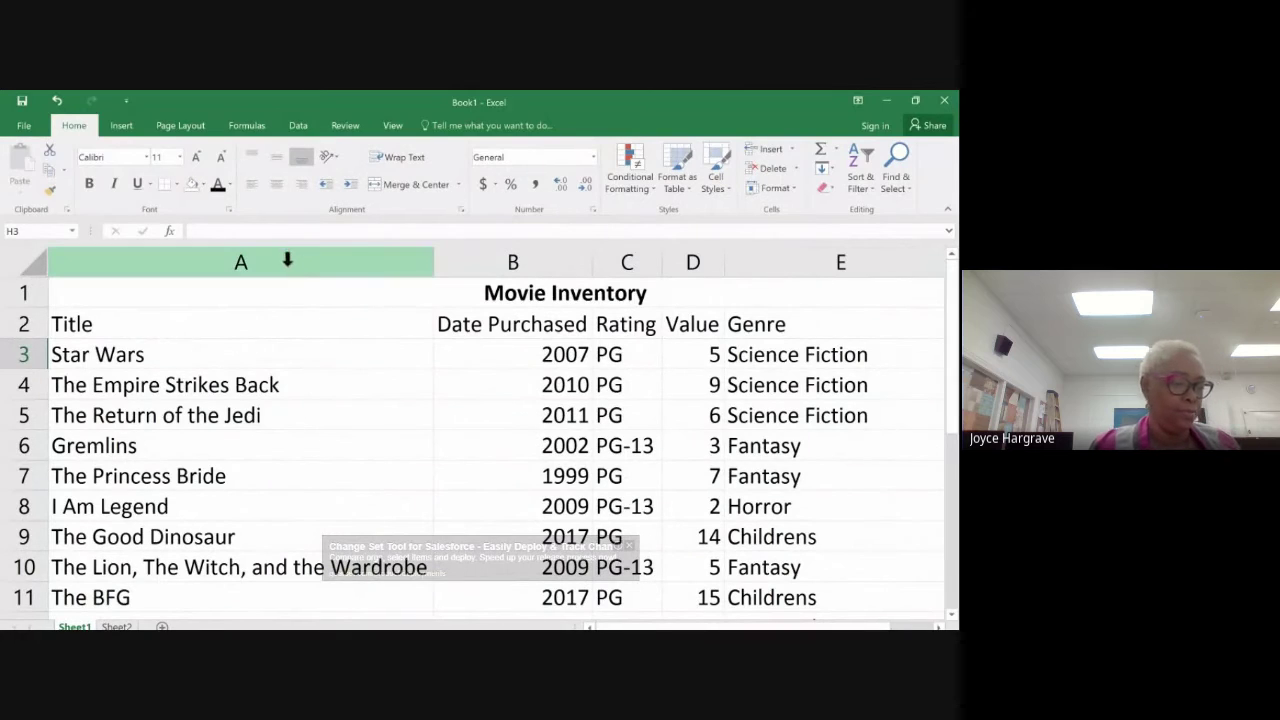
# Step: Try a uniform narrow width of about 4.27 on columns A to F and AutoFit them all again
pyautogui.moveTo(284, 258); pyautogui.dragTo(814, 254)
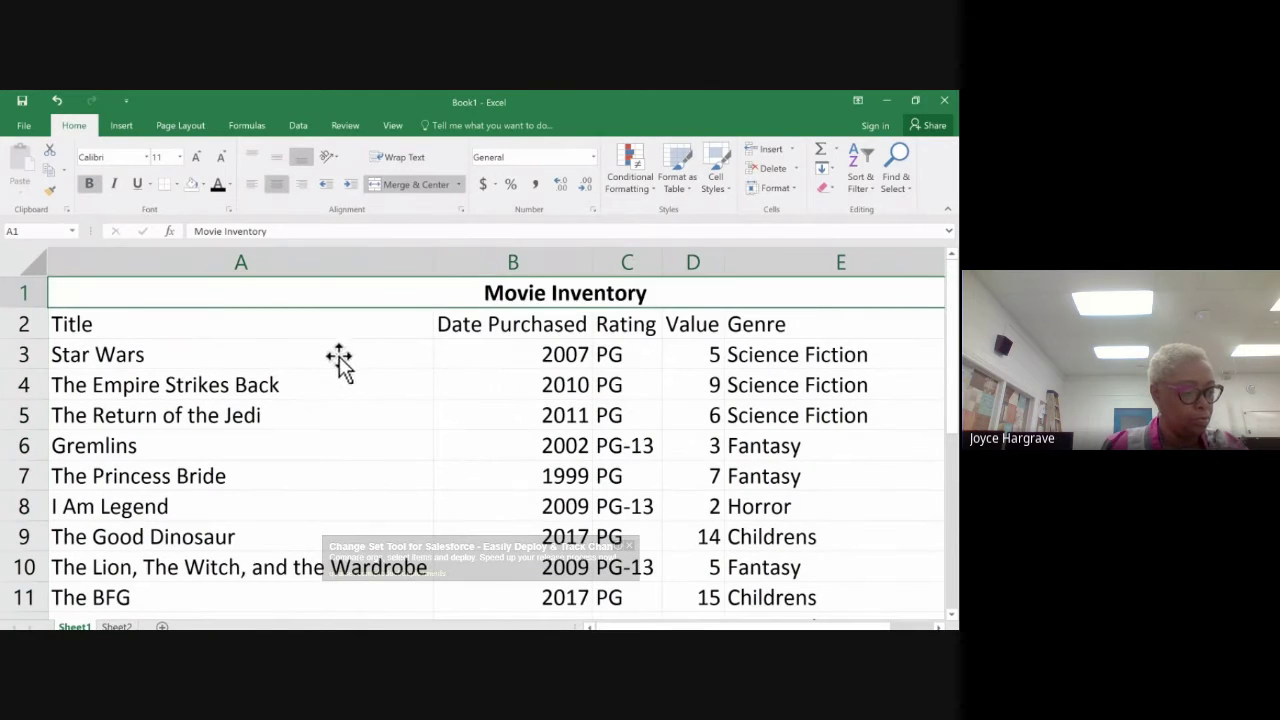
pyautogui.click(318, 366)
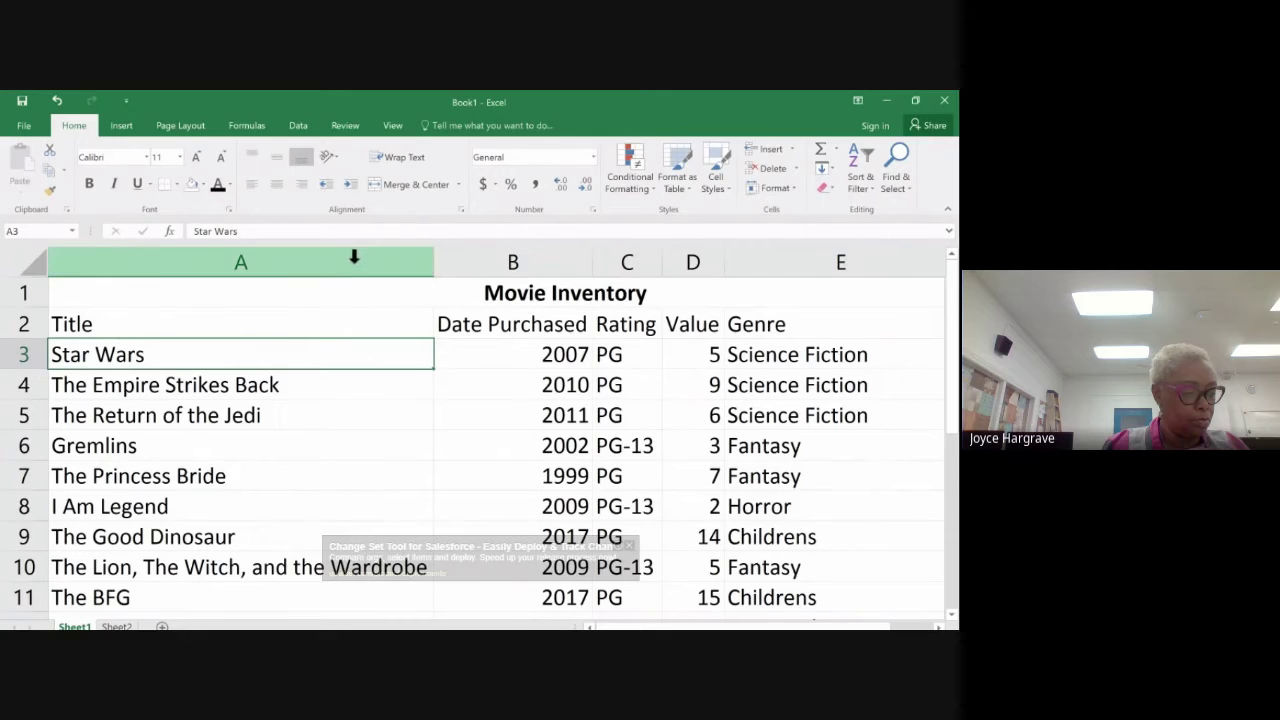
pyautogui.moveTo(354, 258); pyautogui.dragTo(437, 263)
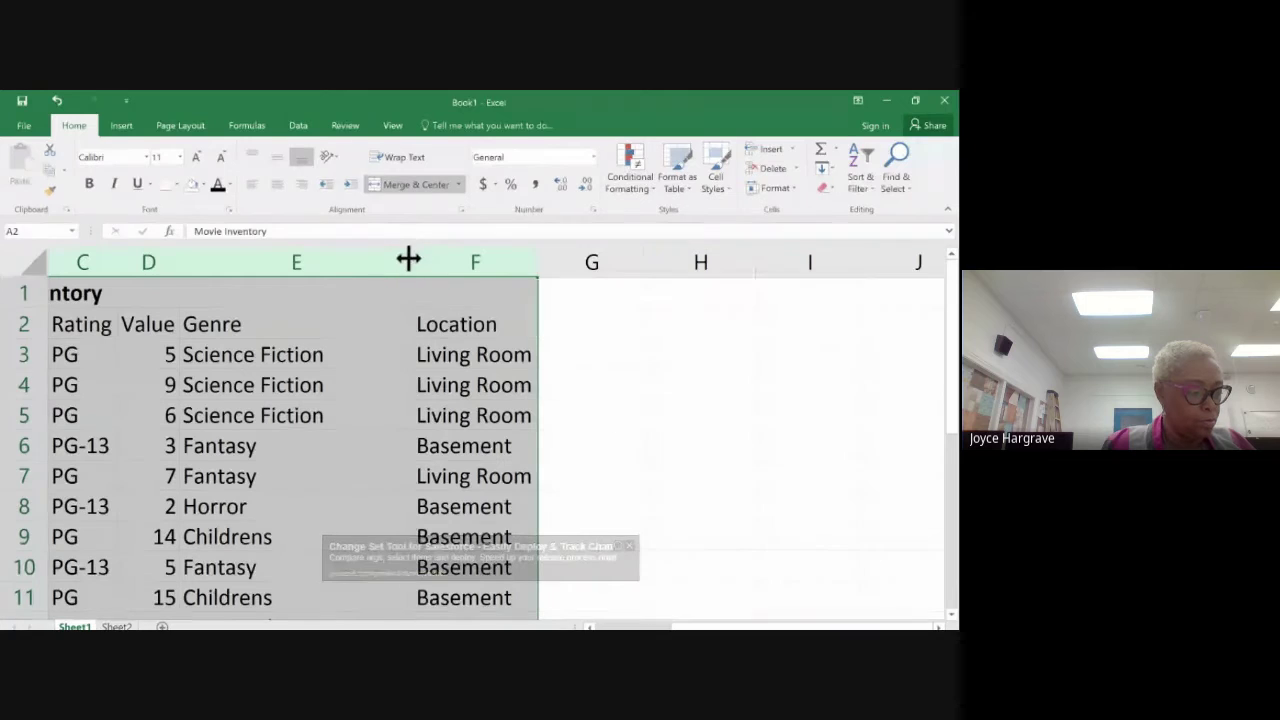
pyautogui.moveTo(412, 258); pyautogui.dragTo(237, 263)
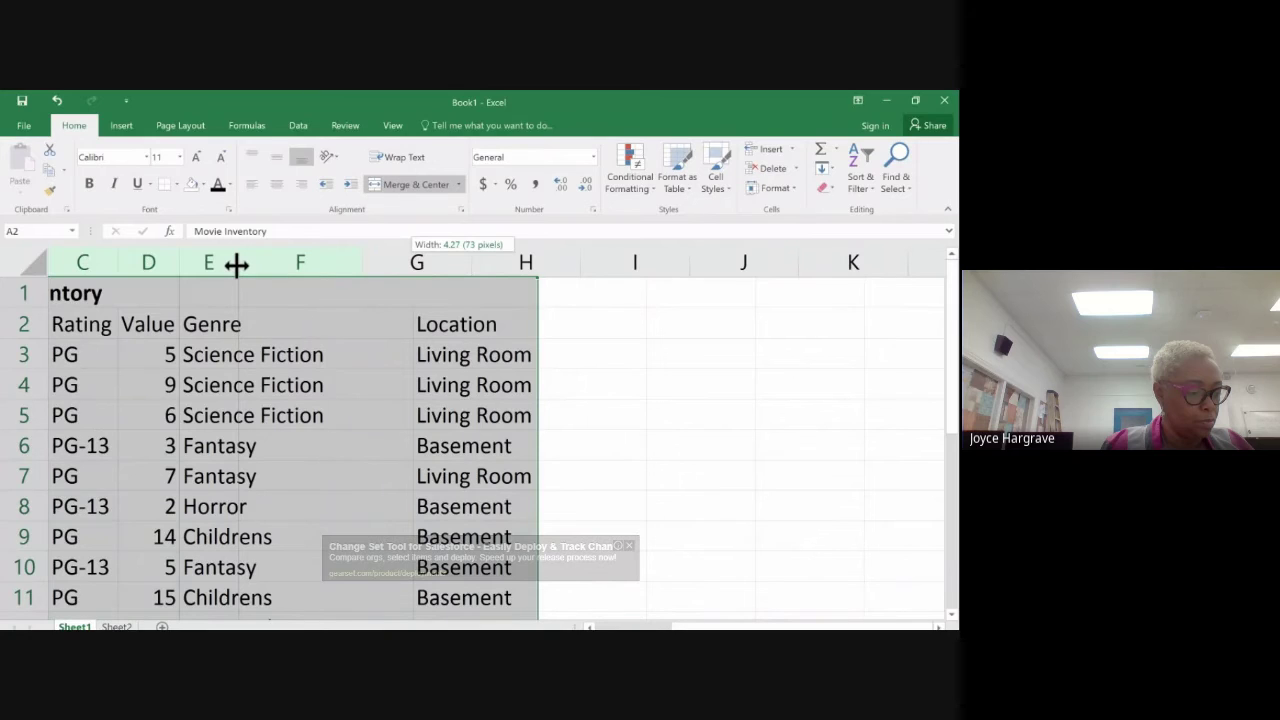
pyautogui.moveTo(237, 263); pyautogui.dragTo(238, 262)
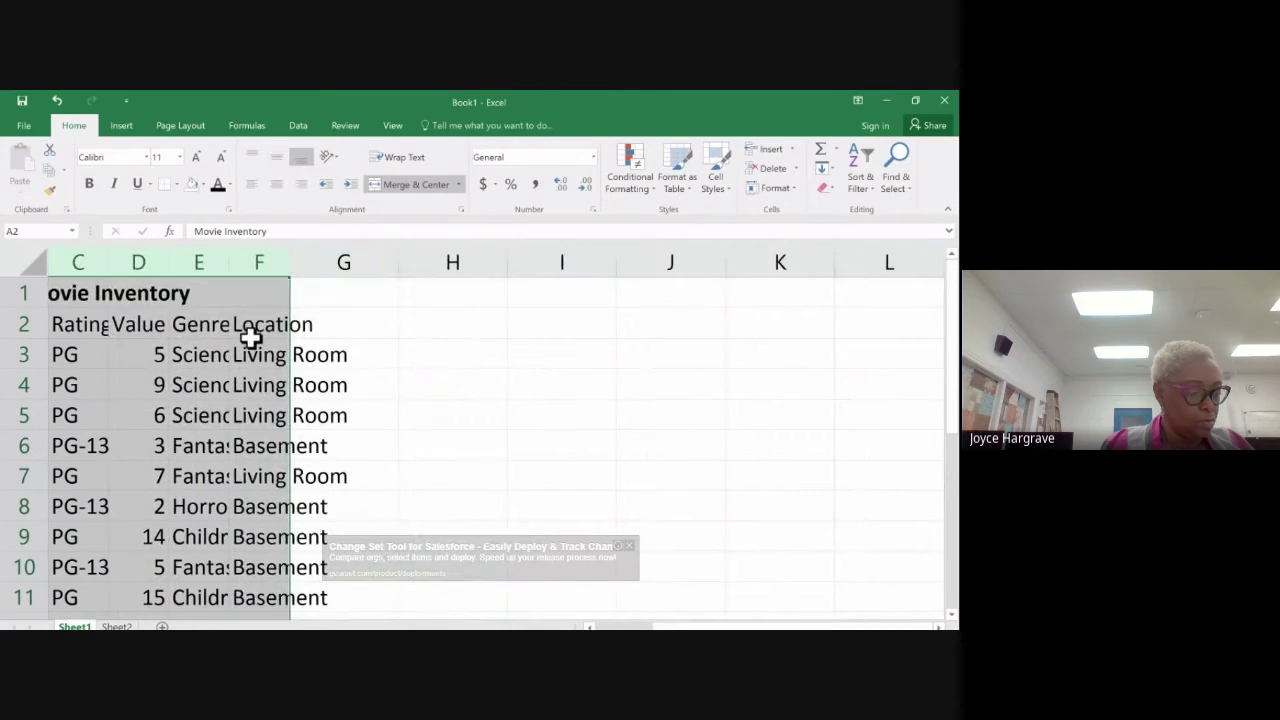
pyautogui.moveTo(846, 620); pyautogui.dragTo(674, 620)
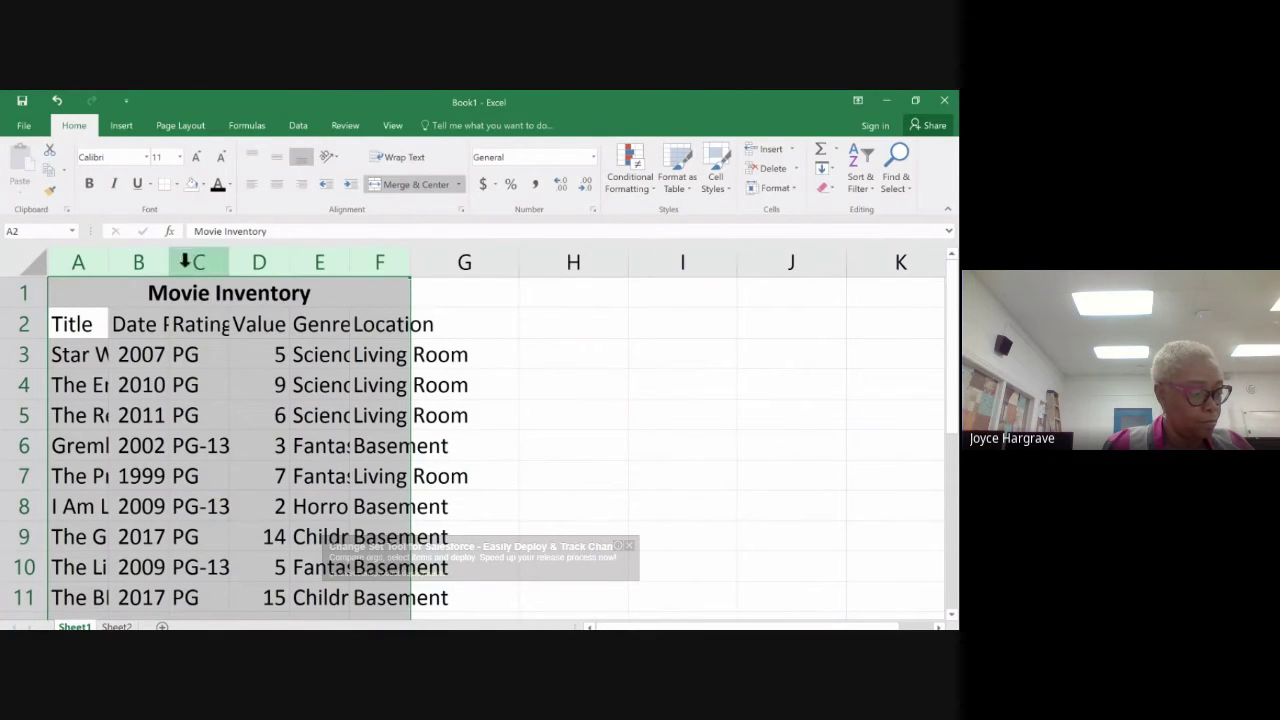
pyautogui.doubleClick(170, 262)
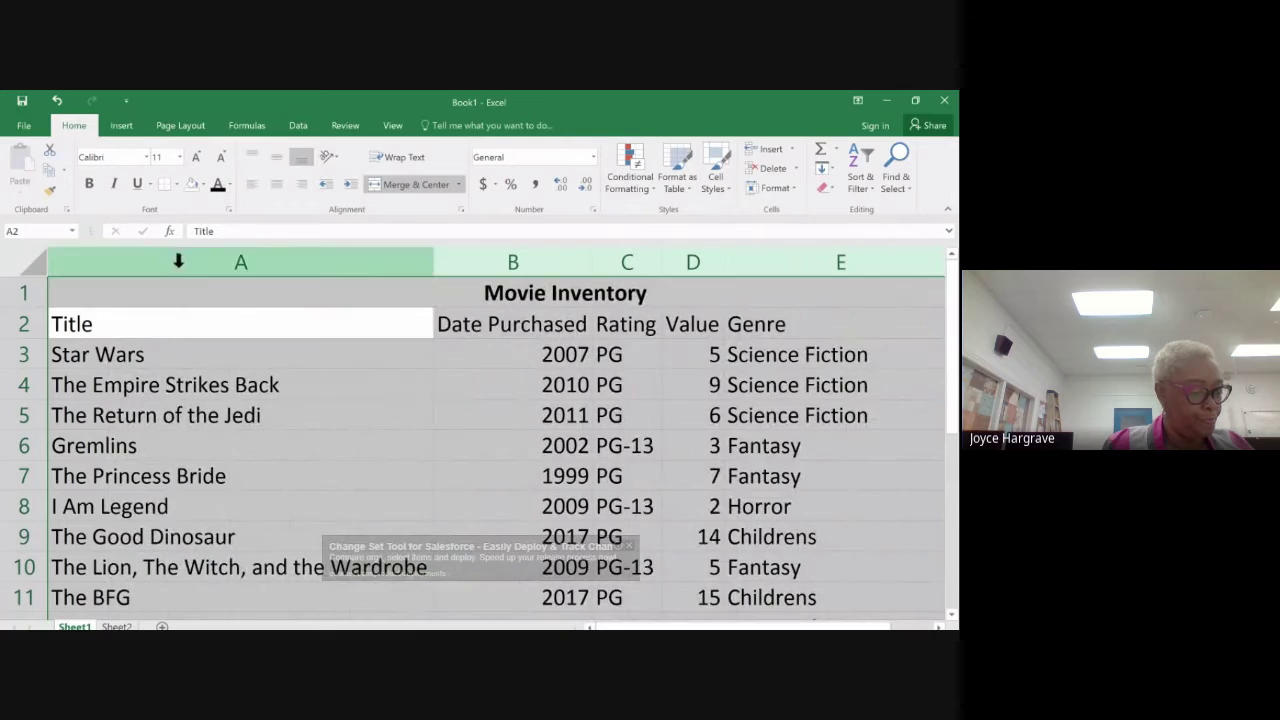
# Step: Narrow the Title column A by hand by about a quarter of its width
pyautogui.click(467, 407)
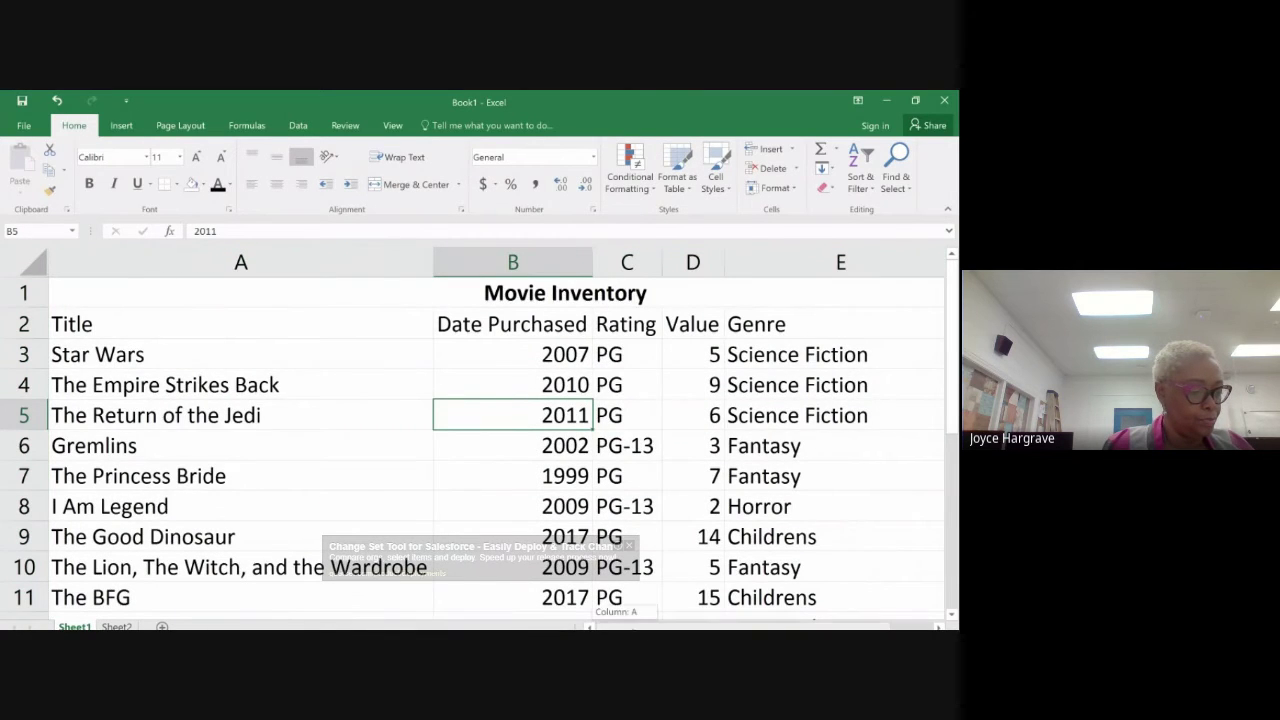
pyautogui.moveTo(620, 627)
pyautogui.mouseDown()
pyautogui.moveTo(650, 627)
pyautogui.moveTo(620, 628)
pyautogui.mouseUp()
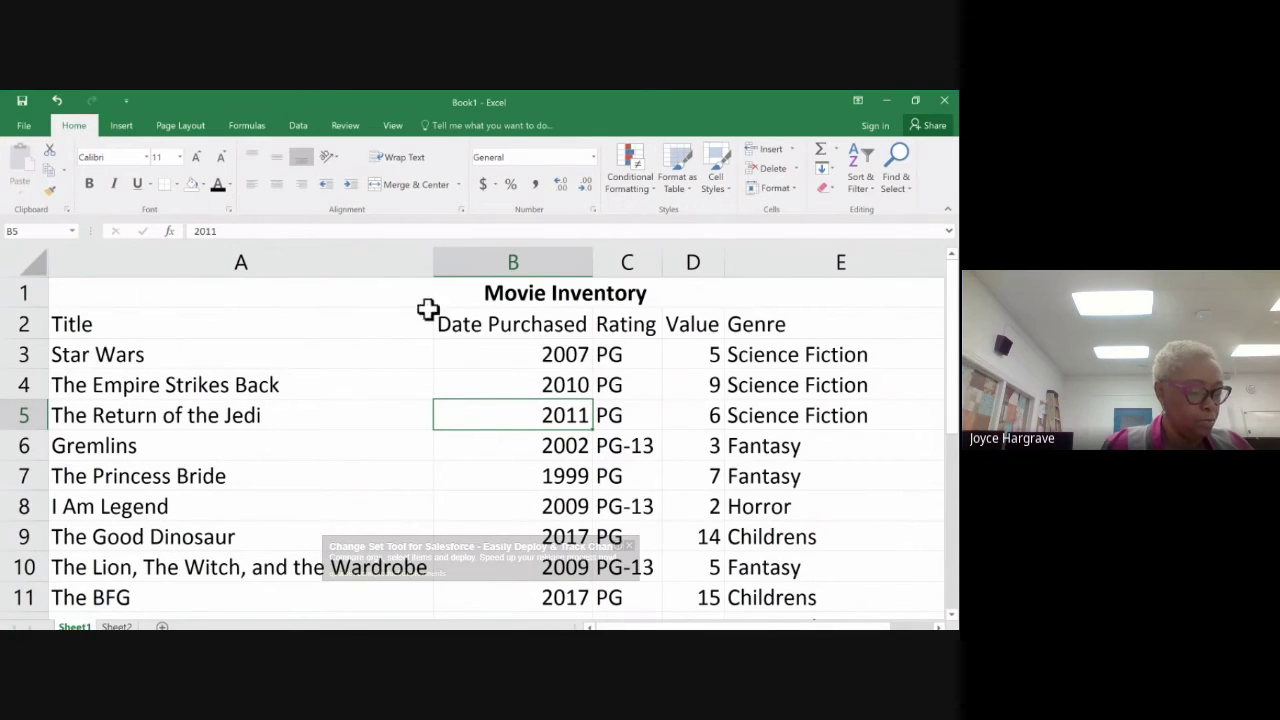
pyautogui.moveTo(432, 265); pyautogui.dragTo(333, 270)
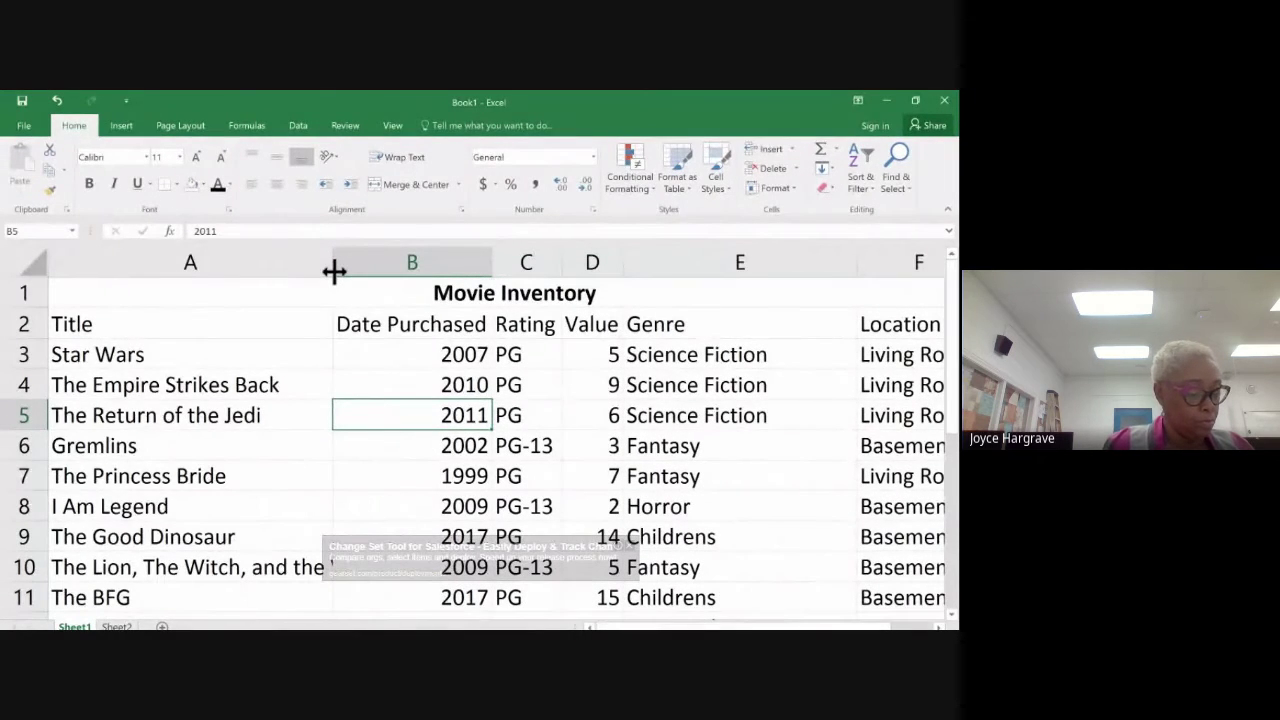
# Step: Underline the Movie Inventory title and make the column headings in A2 to F2 bold and italic
pyautogui.click(465, 295)
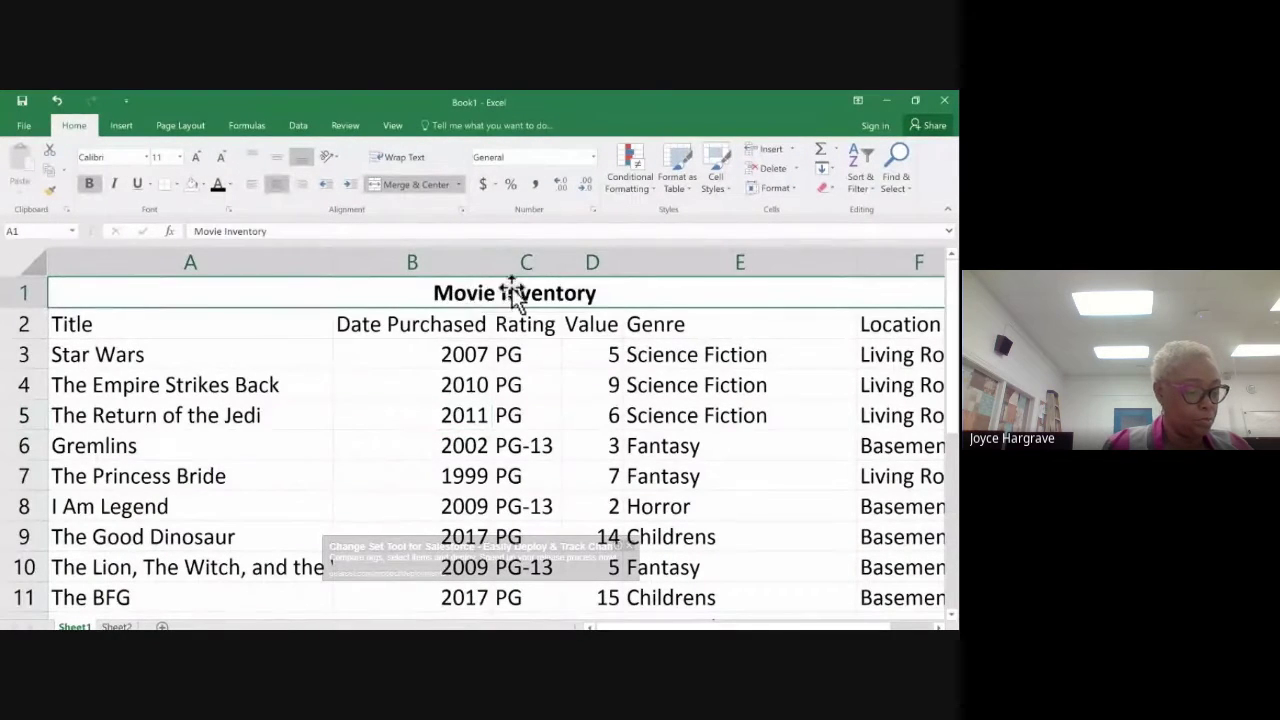
pyautogui.click(138, 186)
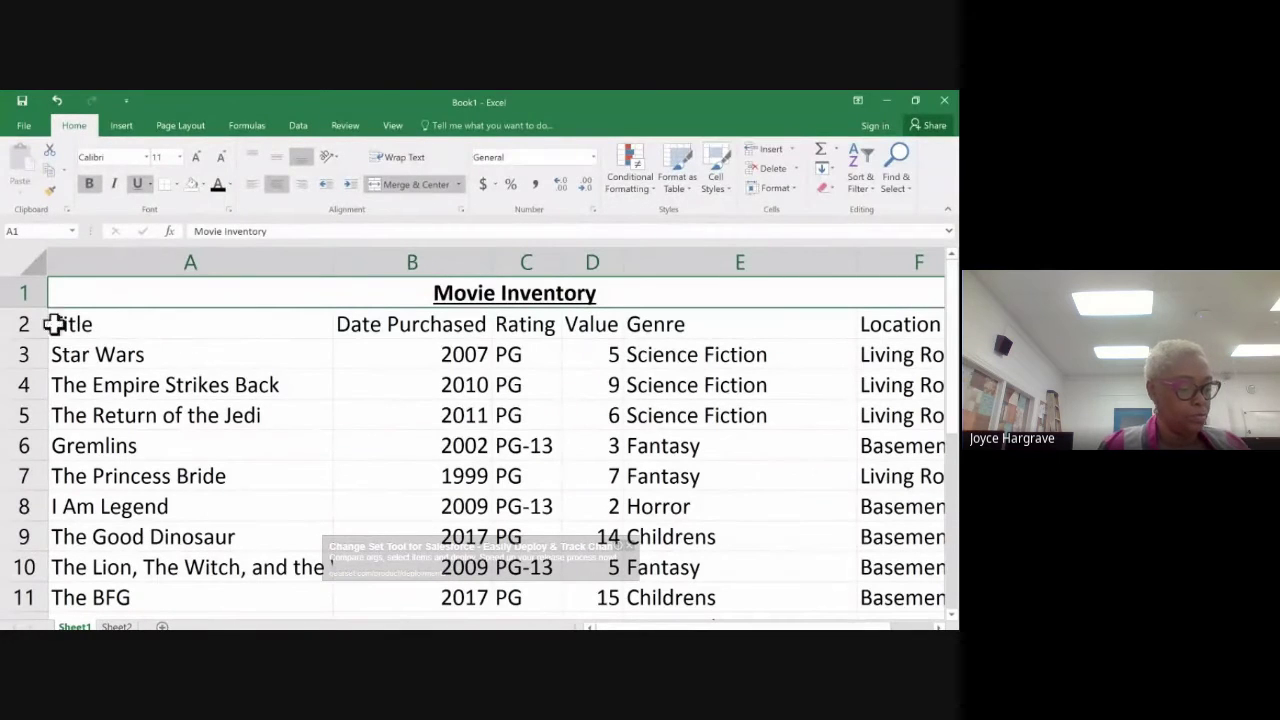
pyautogui.moveTo(146, 329); pyautogui.dragTo(583, 322)
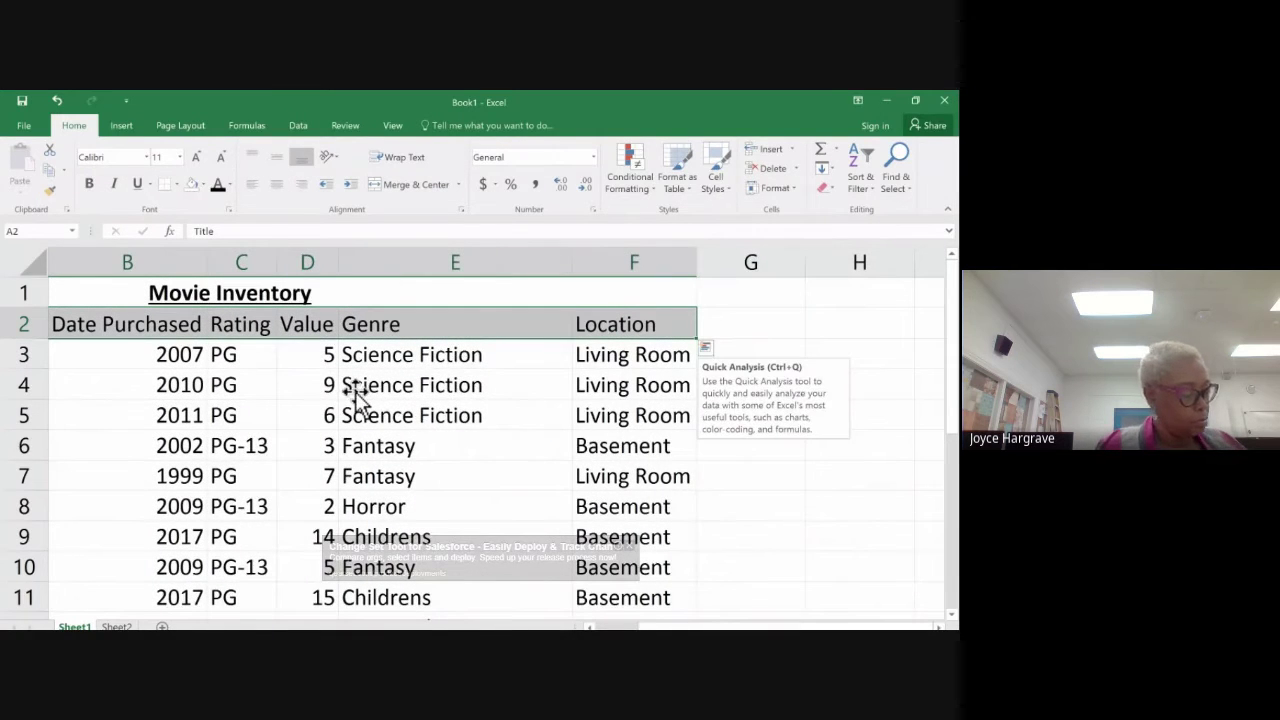
pyautogui.click(89, 184)
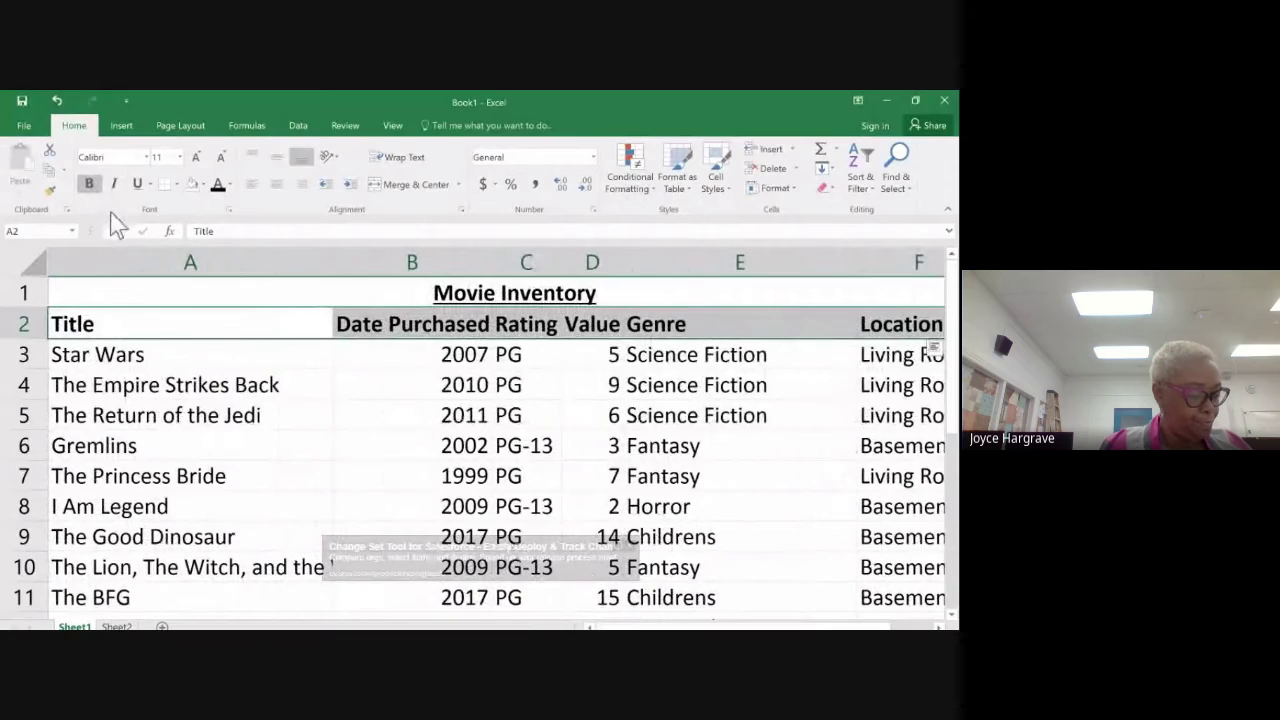
pyautogui.click(113, 184)
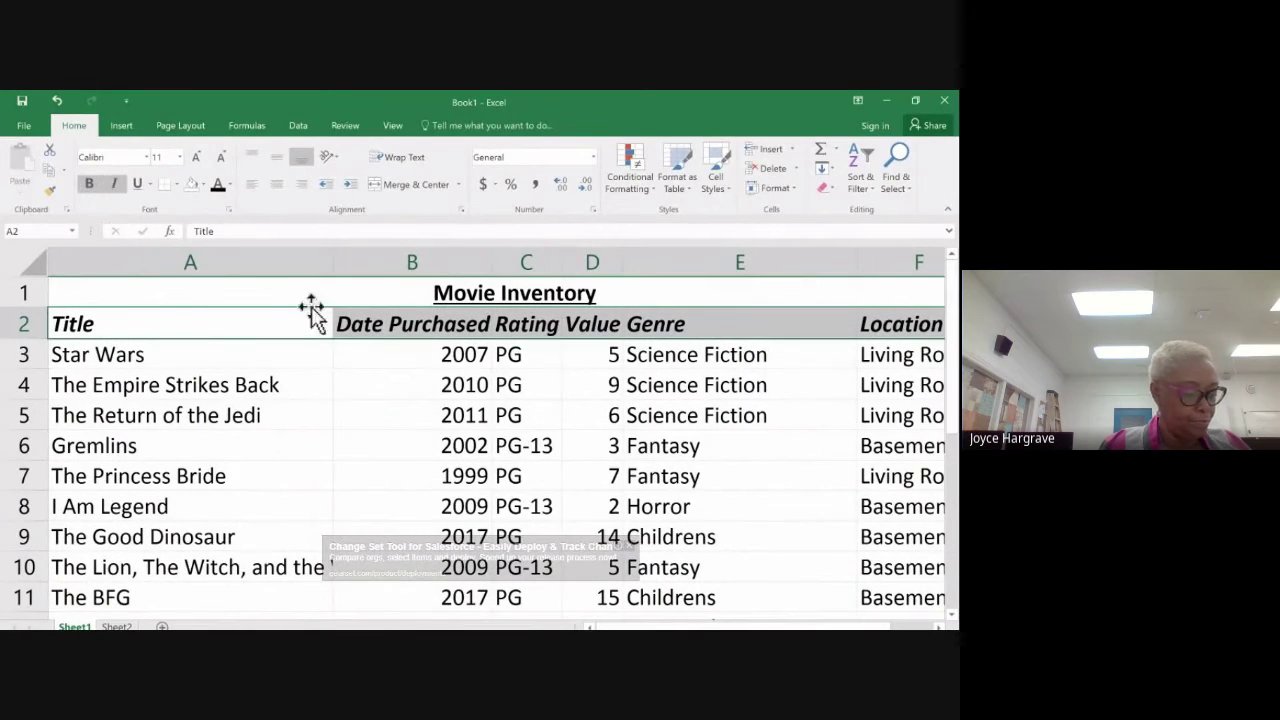
pyautogui.click(310, 385)
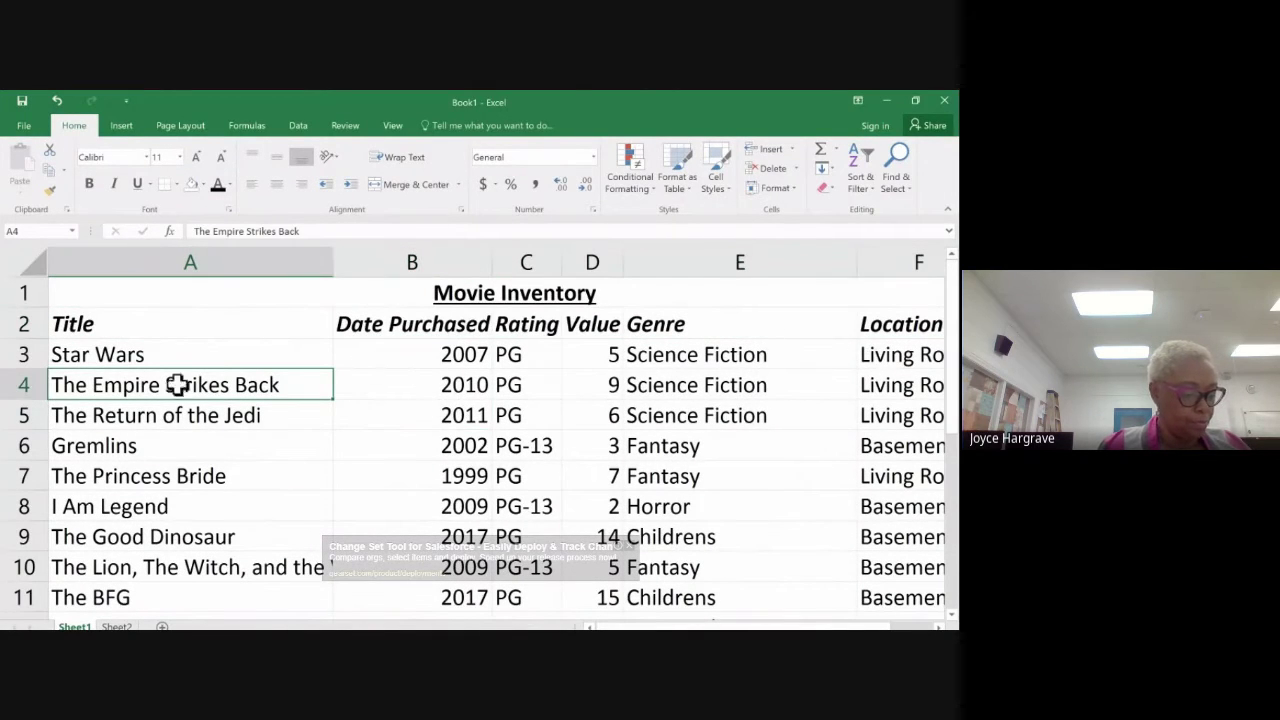
# Step: Select the whole of row 2 and toggle its bold and italic formatting off and back on
pyautogui.click(20, 323)
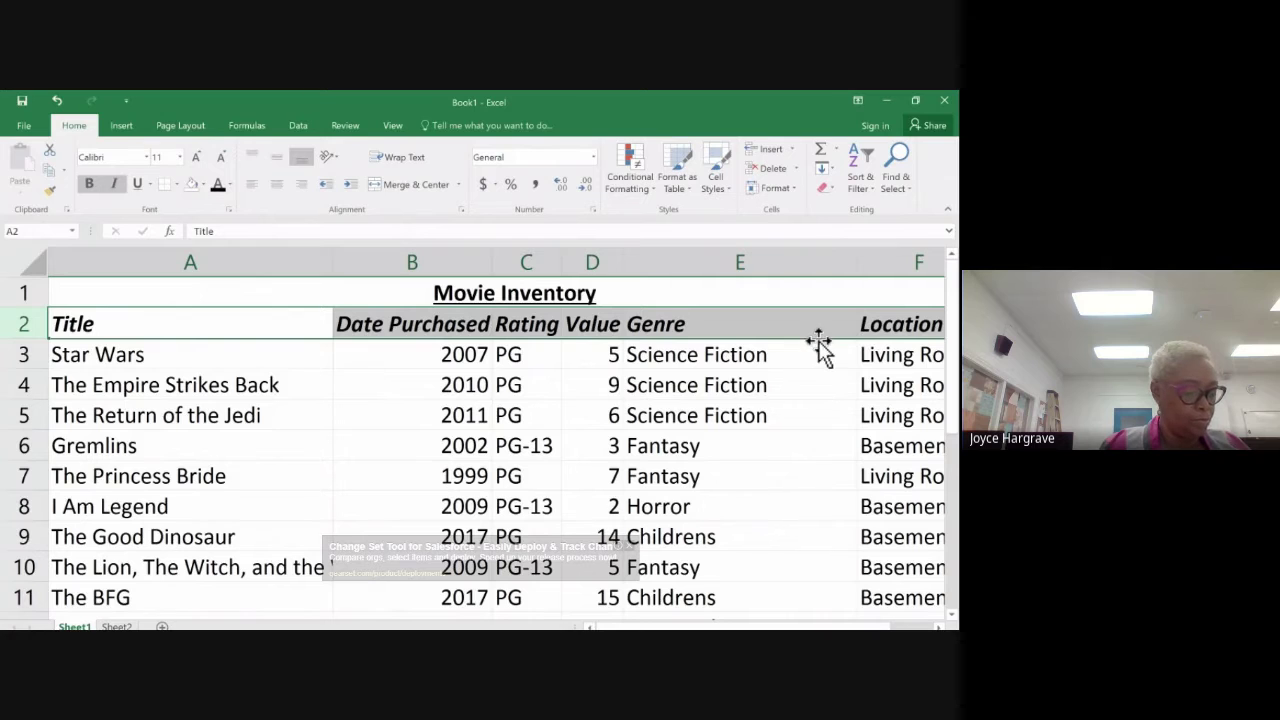
pyautogui.hscroll(2, 712, 610)
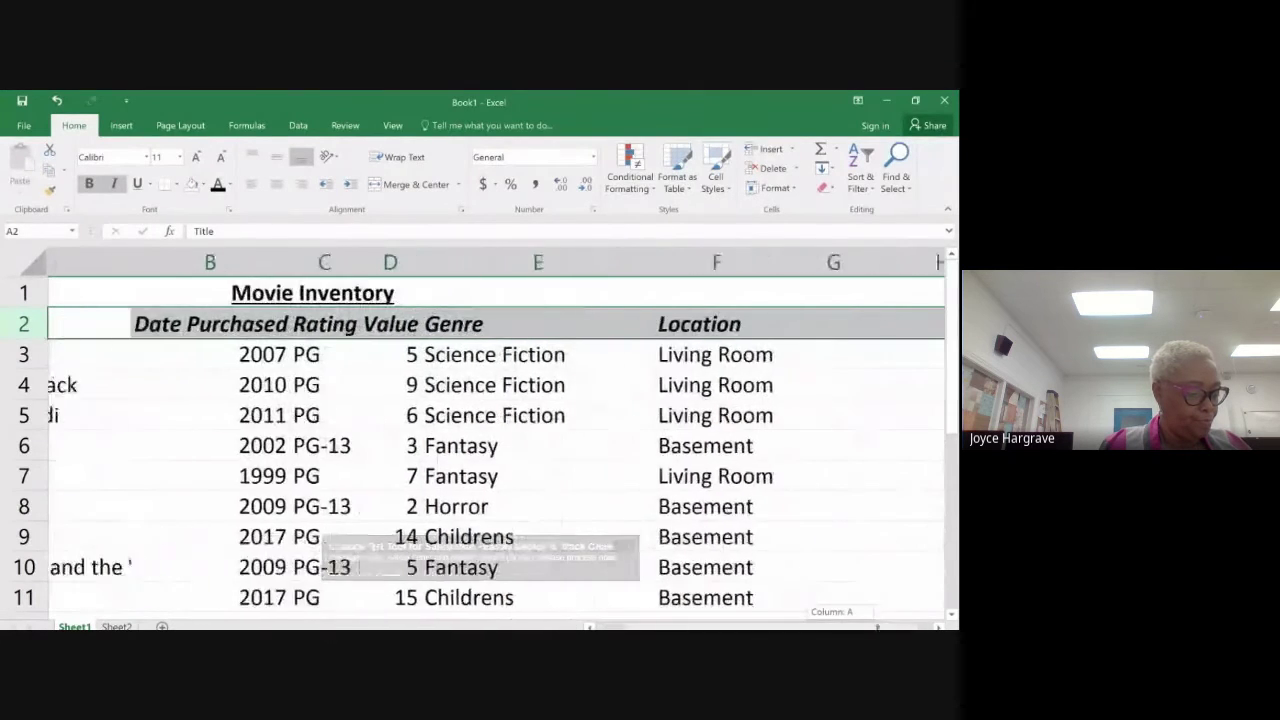
pyautogui.hscroll(-2, 486, 331)
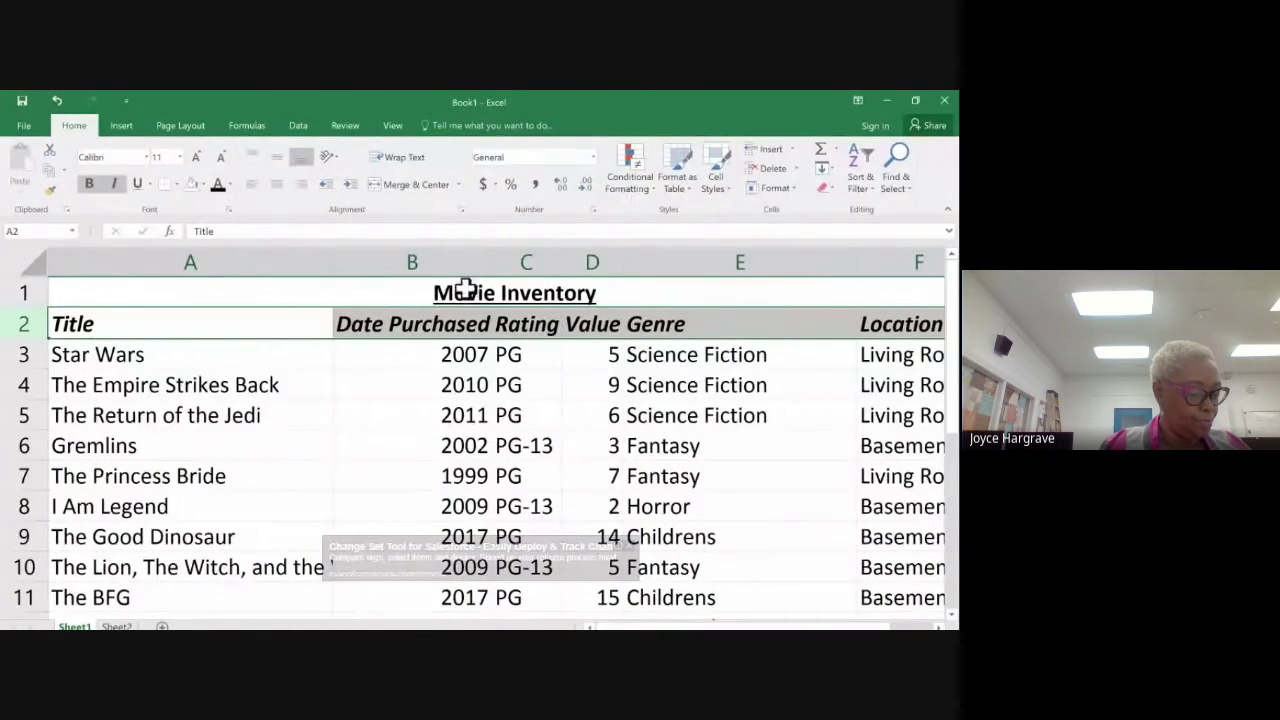
pyautogui.click(93, 180)
pyautogui.click(93, 180)
pyautogui.click(117, 183)
pyautogui.click(118, 186)
pyautogui.click(510, 536)
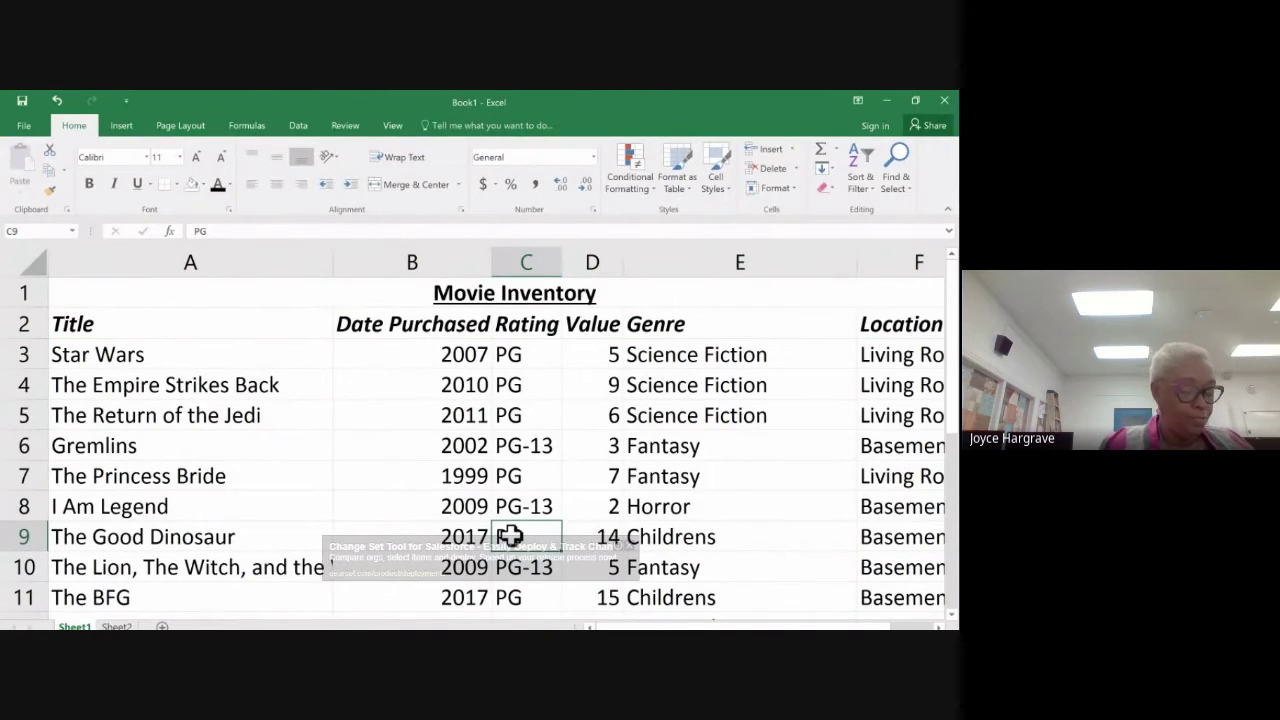
pyautogui.click(77, 125)
pyautogui.click(185, 128)
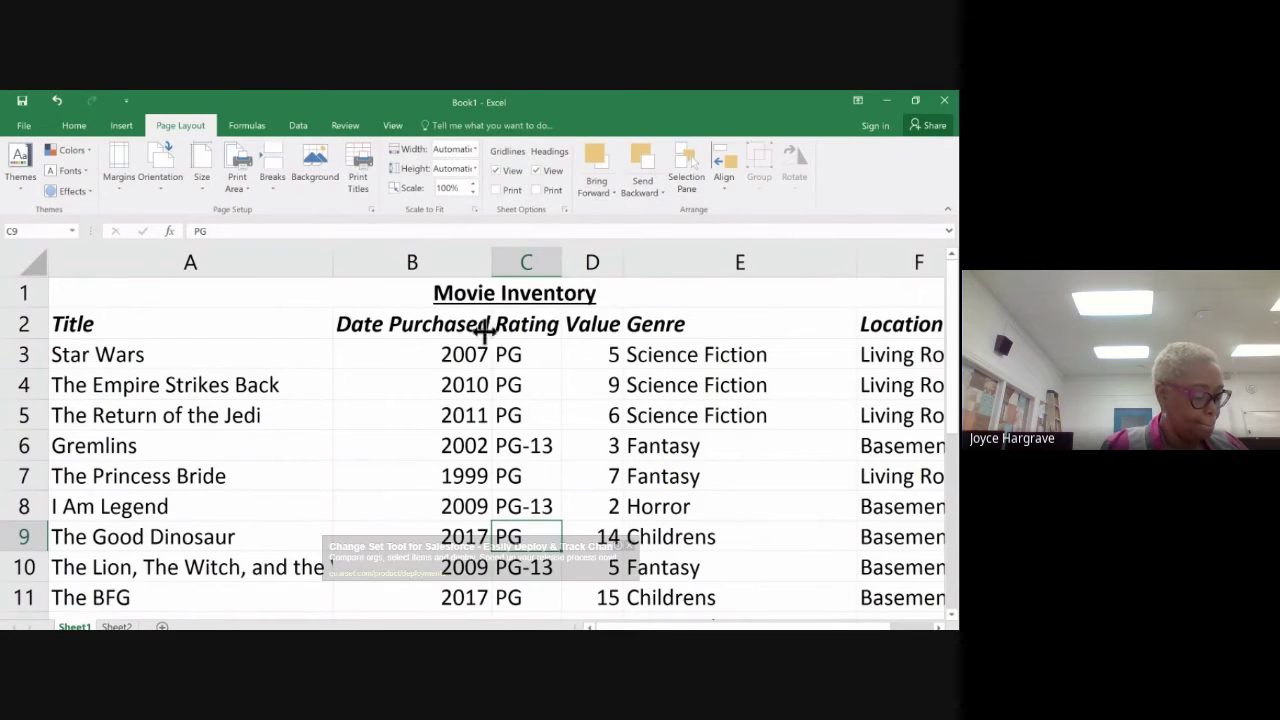
pyautogui.click(158, 324)
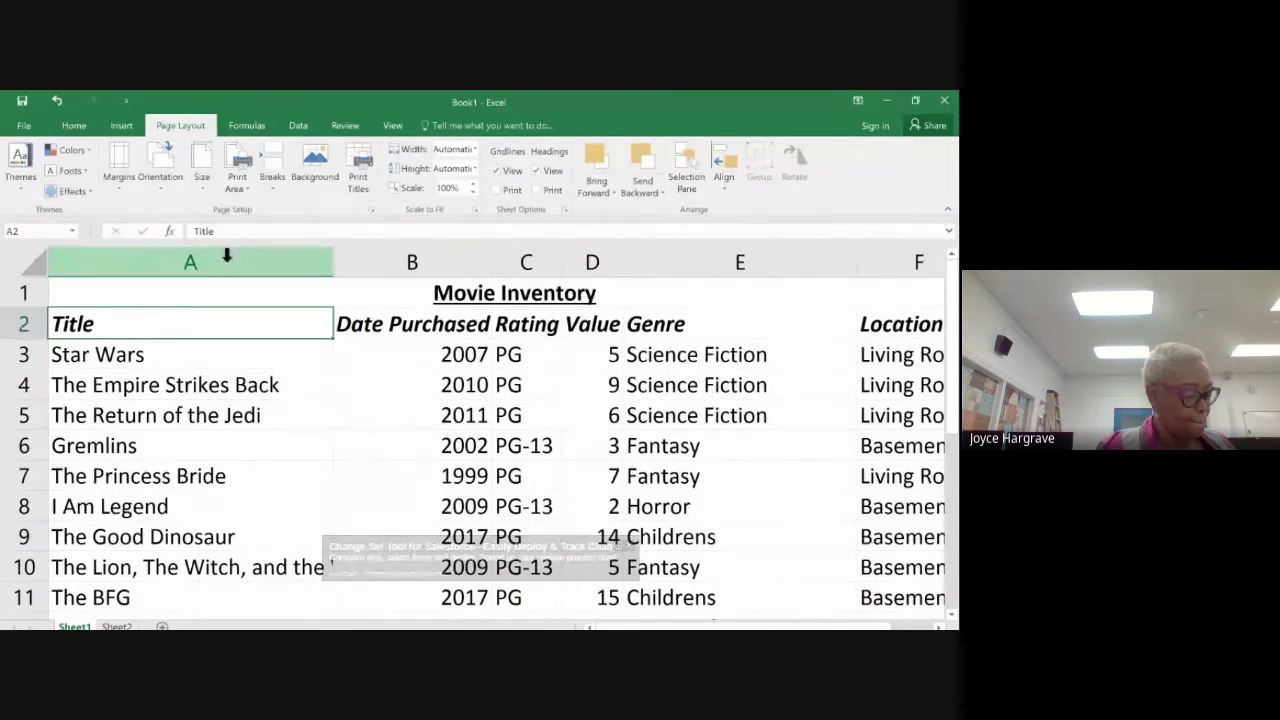
pyautogui.click(232, 262)
pyautogui.click(23, 322)
pyautogui.click(193, 323)
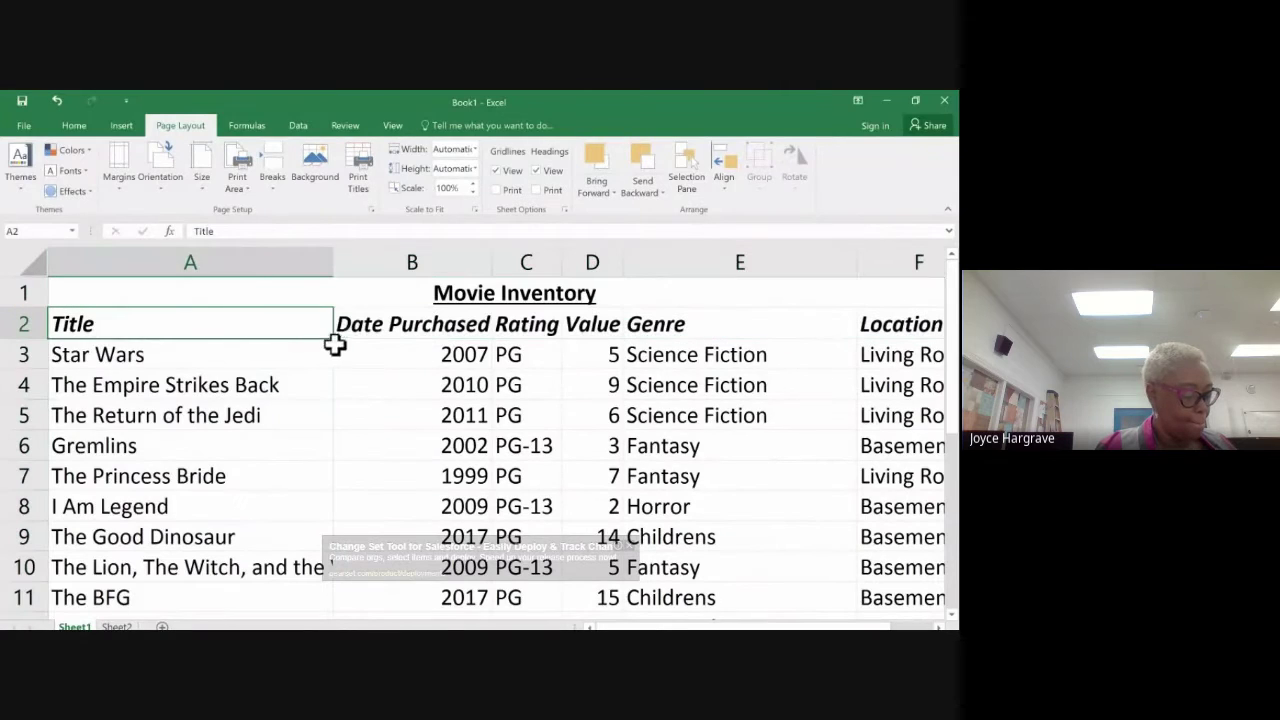
pyautogui.moveTo(362, 322); pyautogui.dragTo(612, 418)
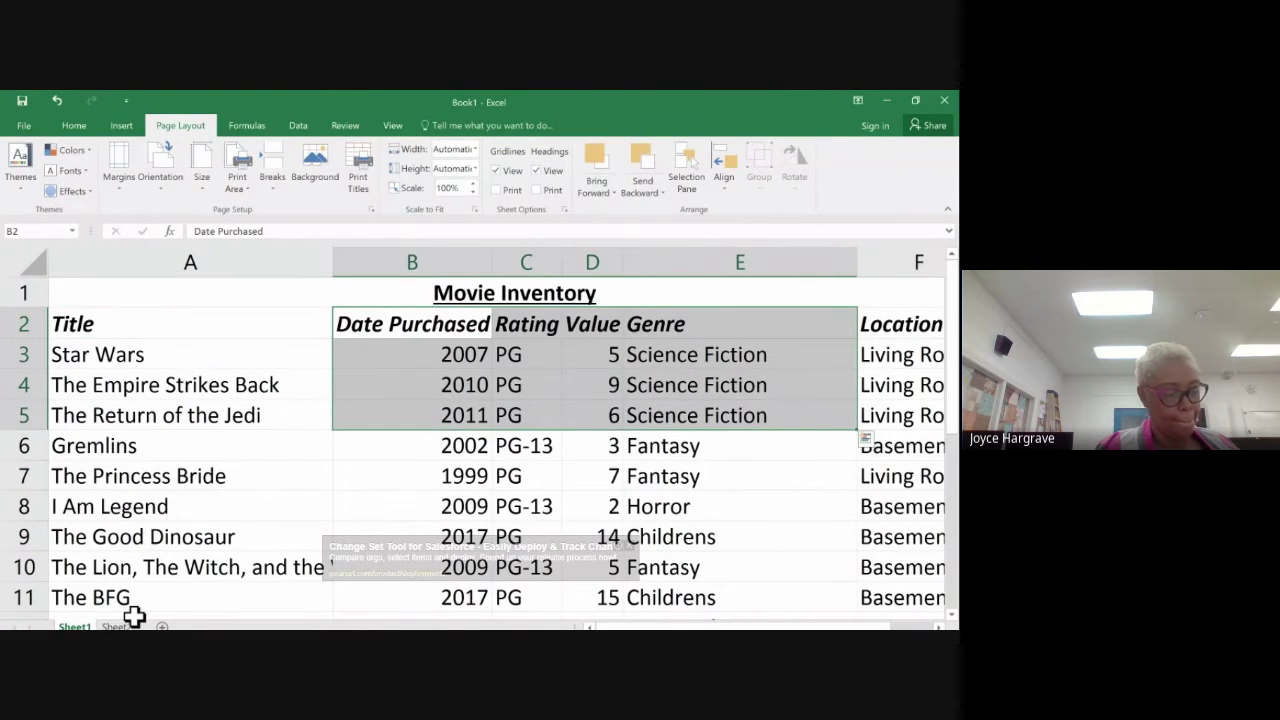
pyautogui.click(397, 527)
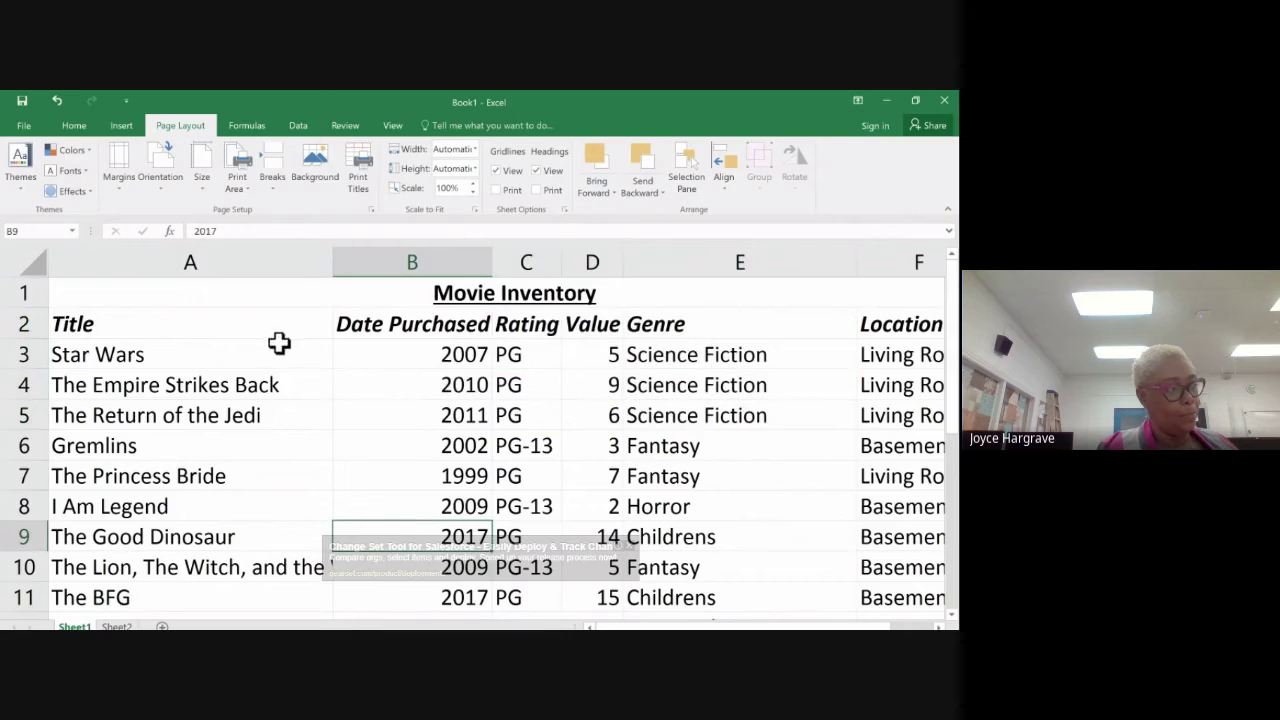
pyautogui.click(440, 293)
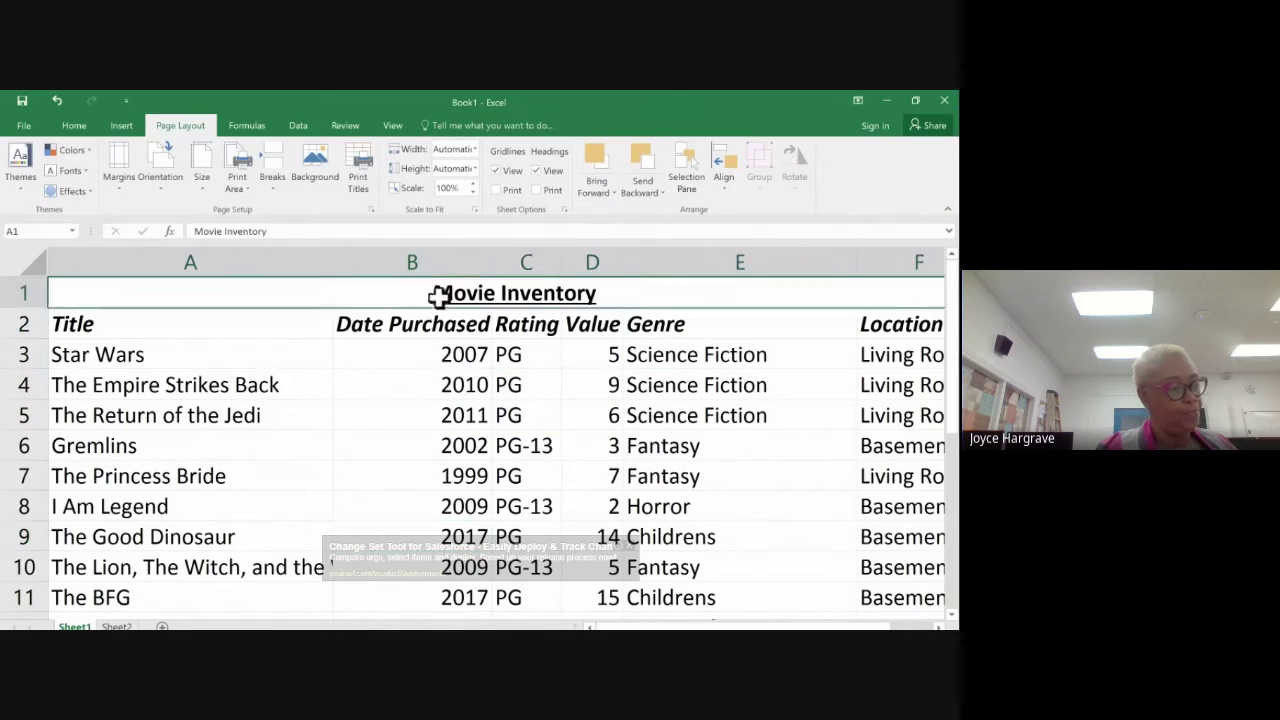
pyautogui.click(222, 364)
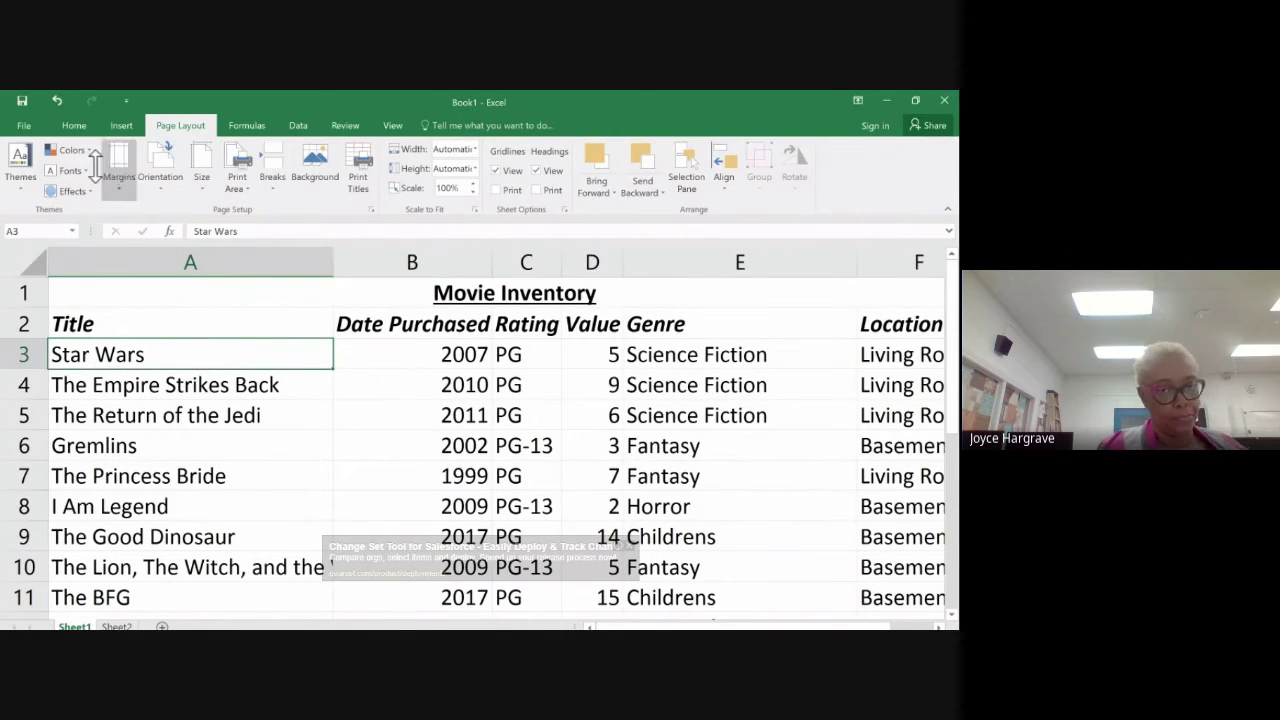
pyautogui.click(75, 126)
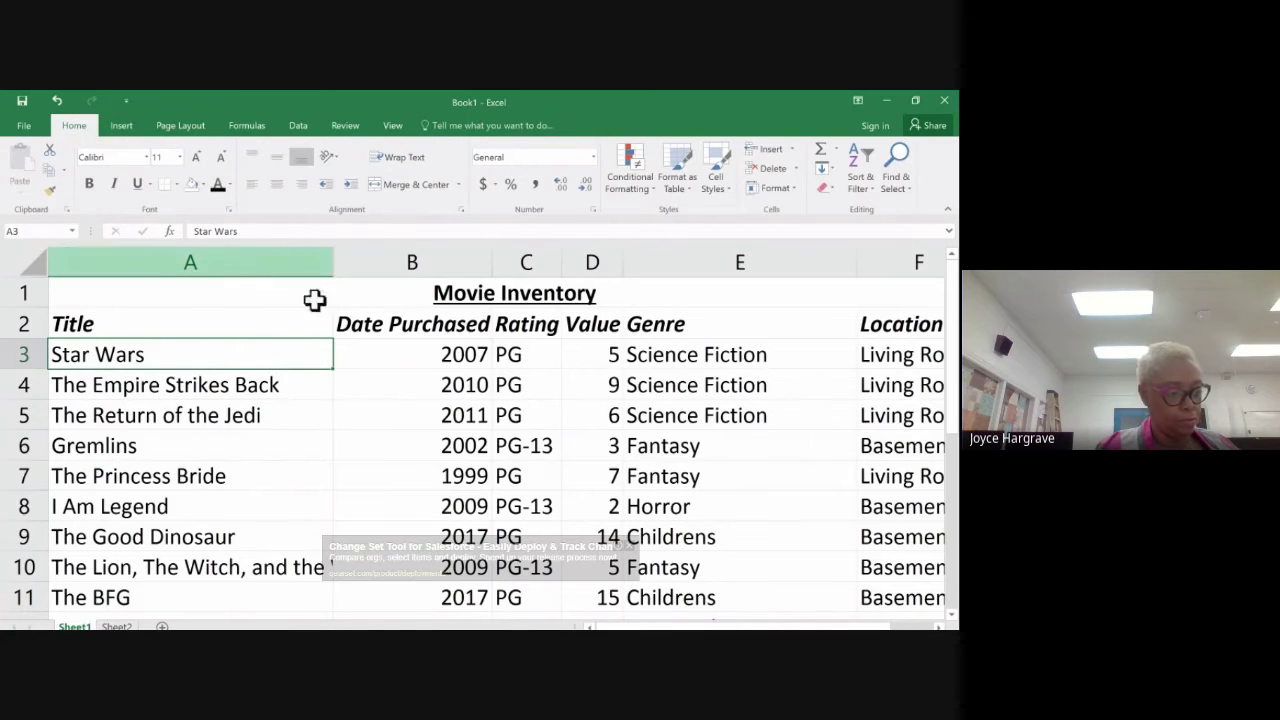
pyautogui.scroll(-1, 337, 291)
pyautogui.scroll(1, 323, 254)
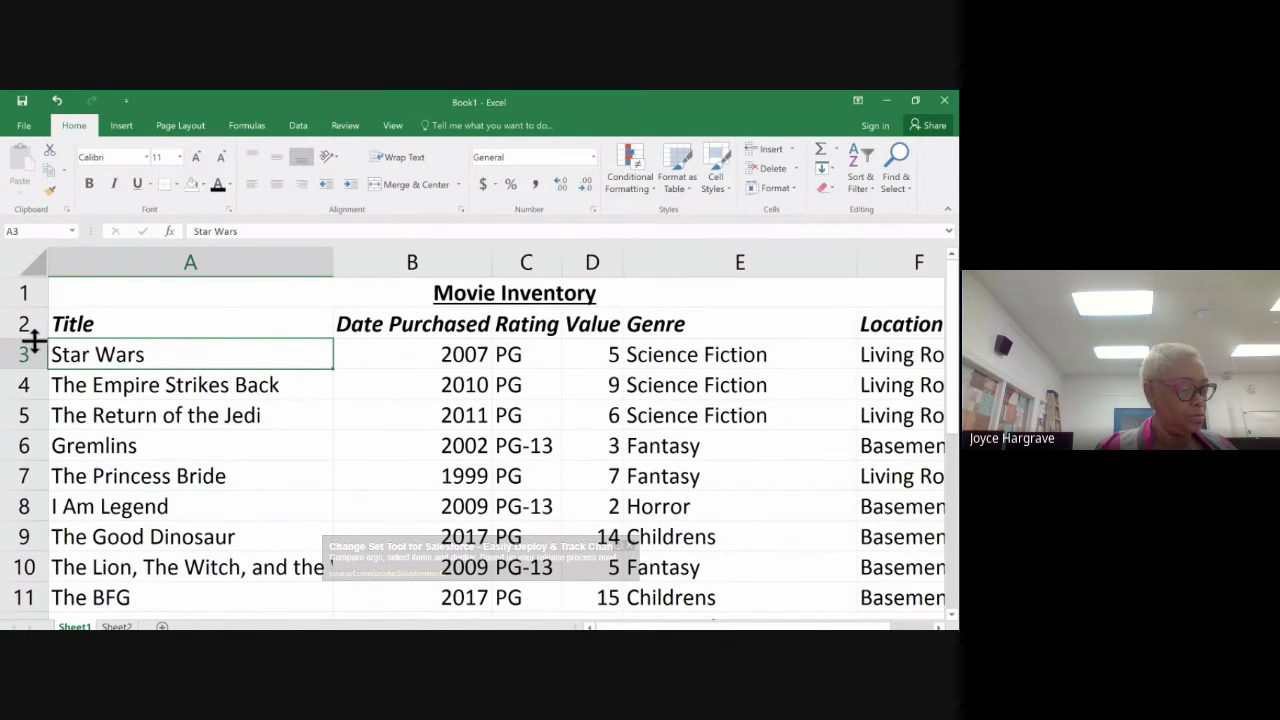
pyautogui.moveTo(27, 339); pyautogui.dragTo(22, 390)
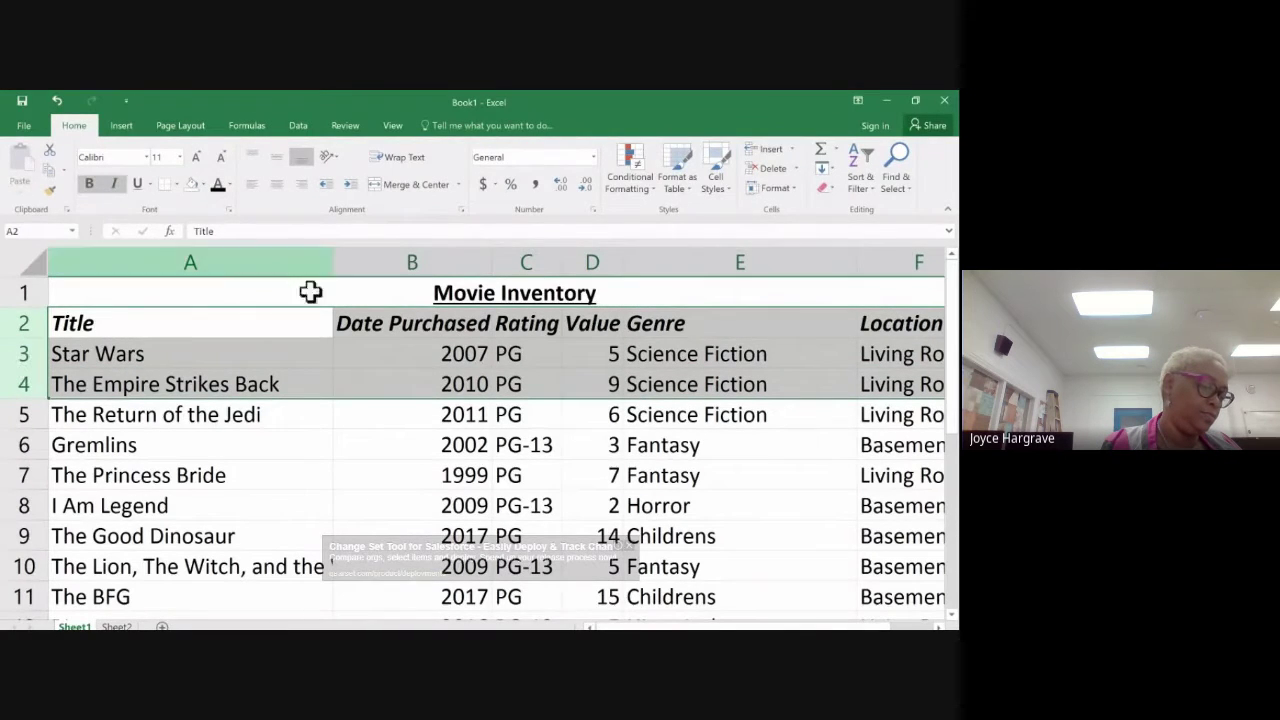
pyautogui.click(248, 259)
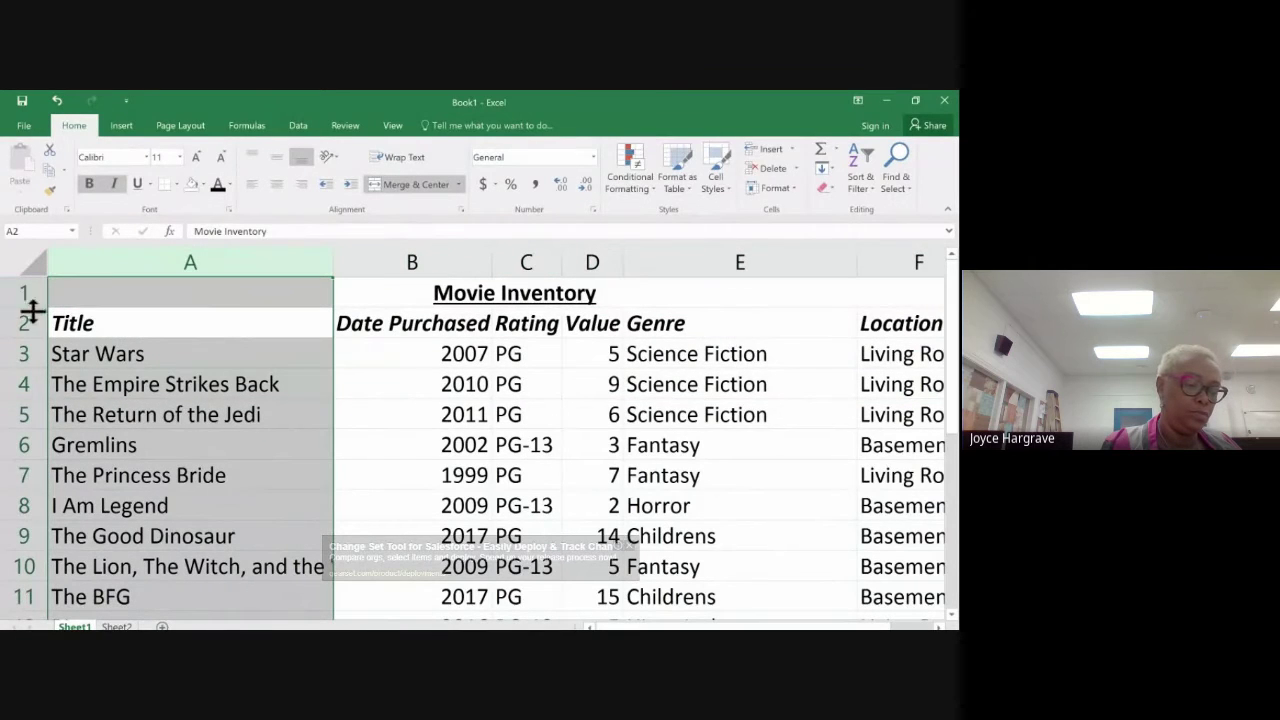
pyautogui.click(510, 480)
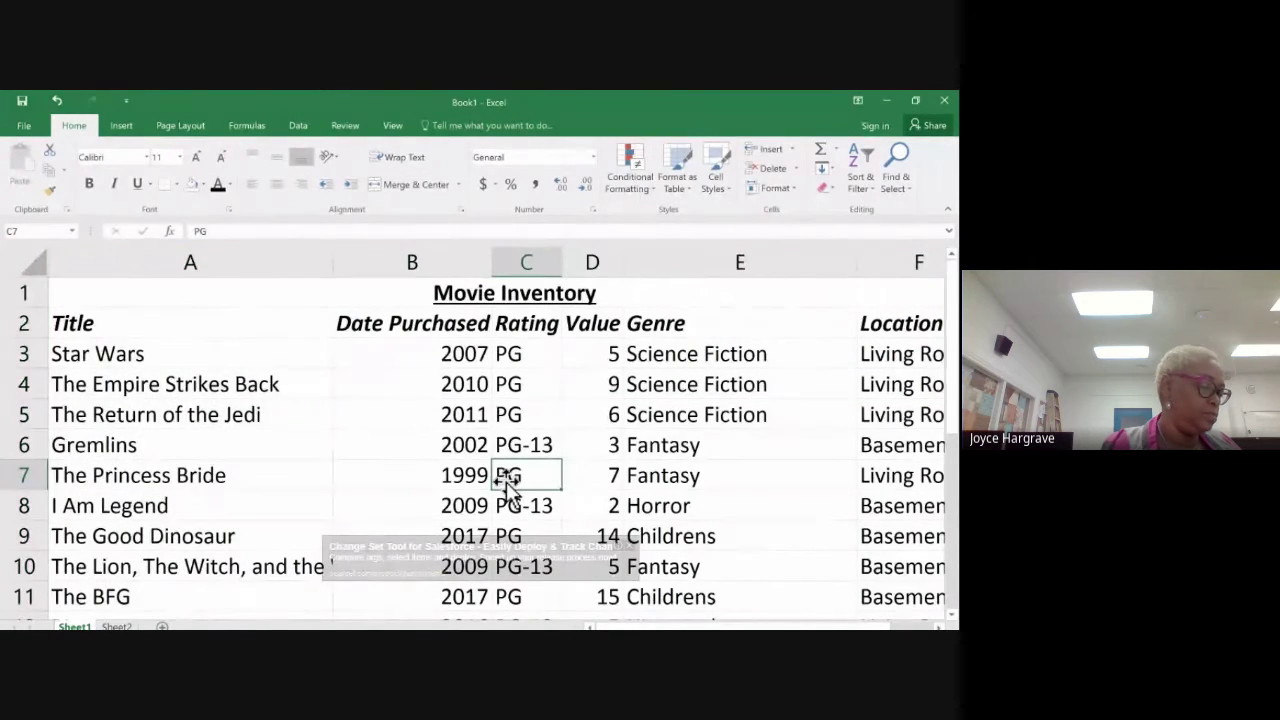